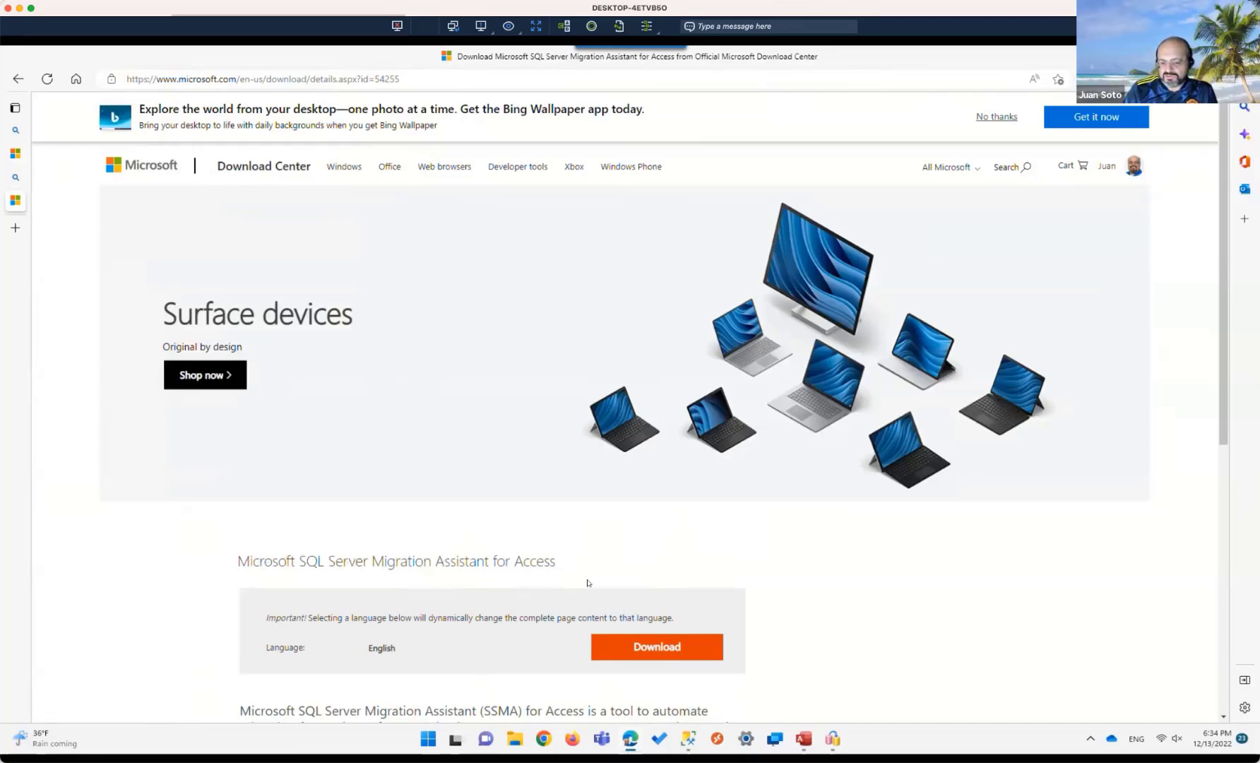
Step: Review the download files offered for SQL Server Migration Assistant for Access and for the Access Database Engine 2016 Redistributable
{"action": "left_click", "coordinate": [654, 647]}
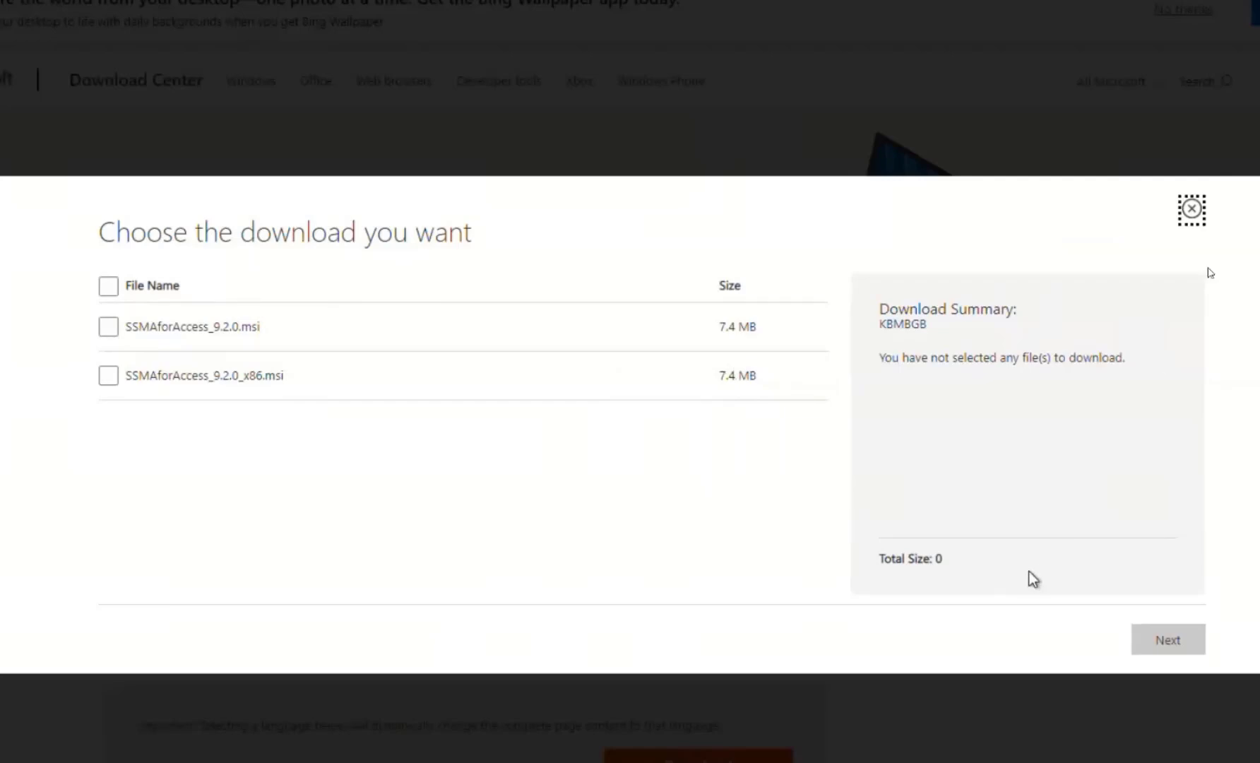
{"action": "left_click", "coordinate": [1191, 210]}
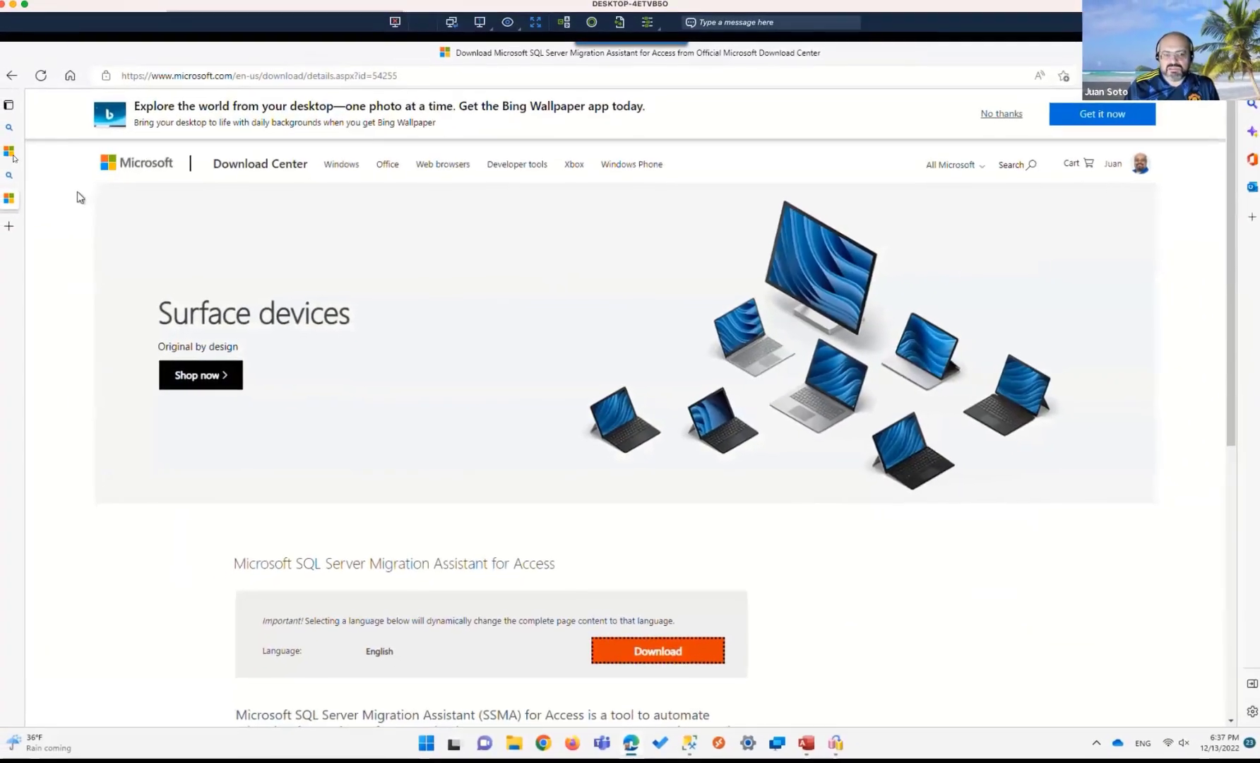
{"action": "left_click", "coordinate": [21, 158]}
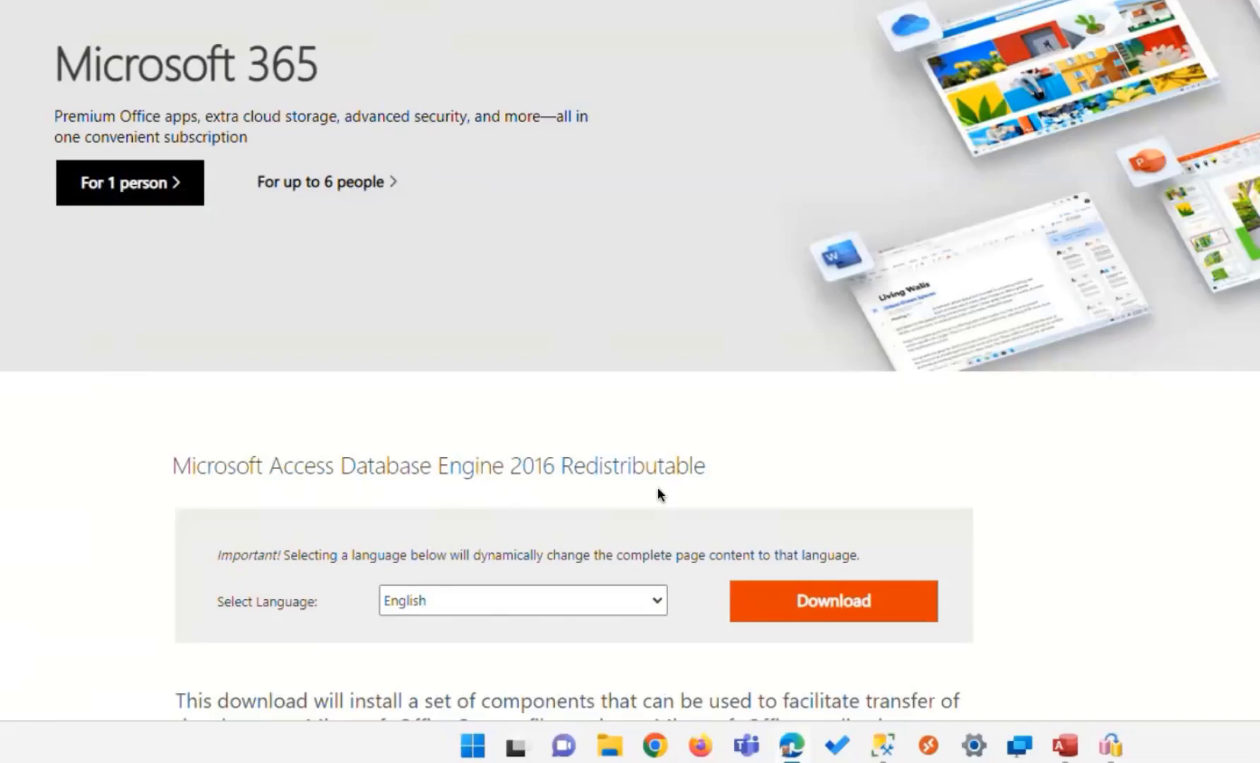
{"action": "left_click", "coordinate": [810, 602]}
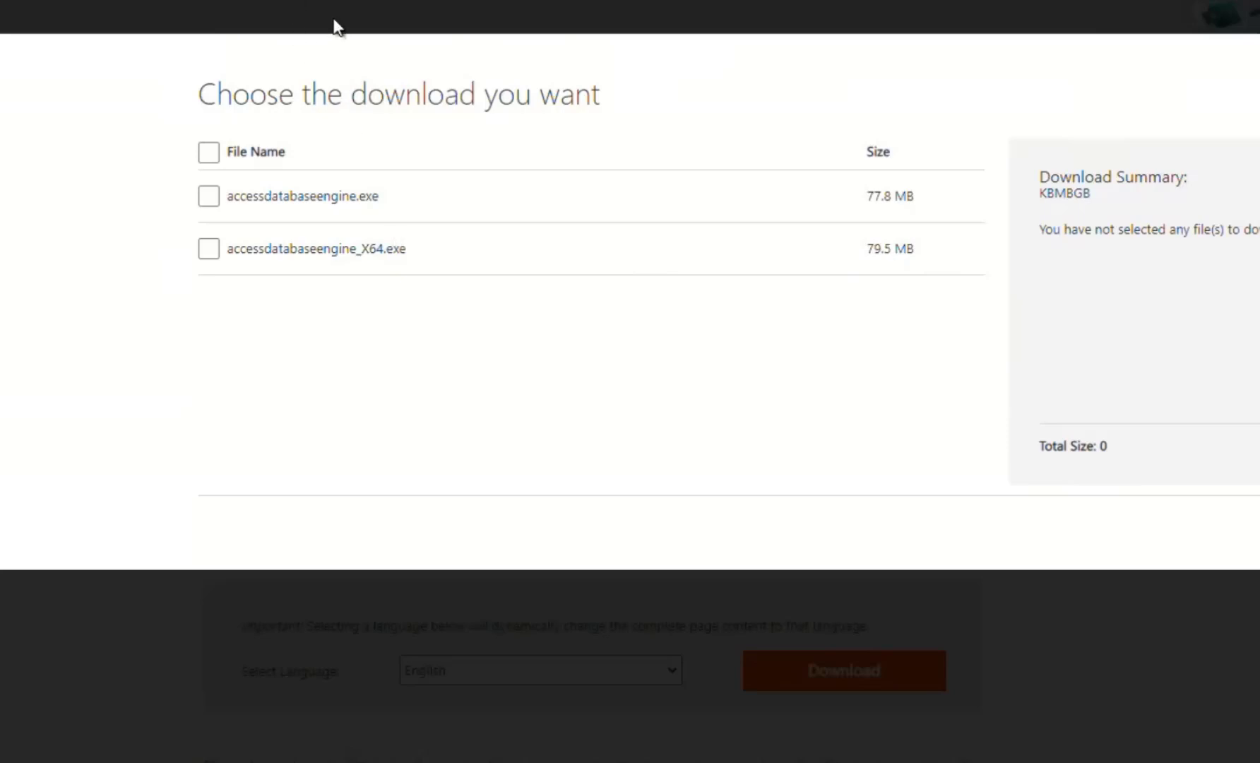
{"action": "left_click", "coordinate": [319, 1]}
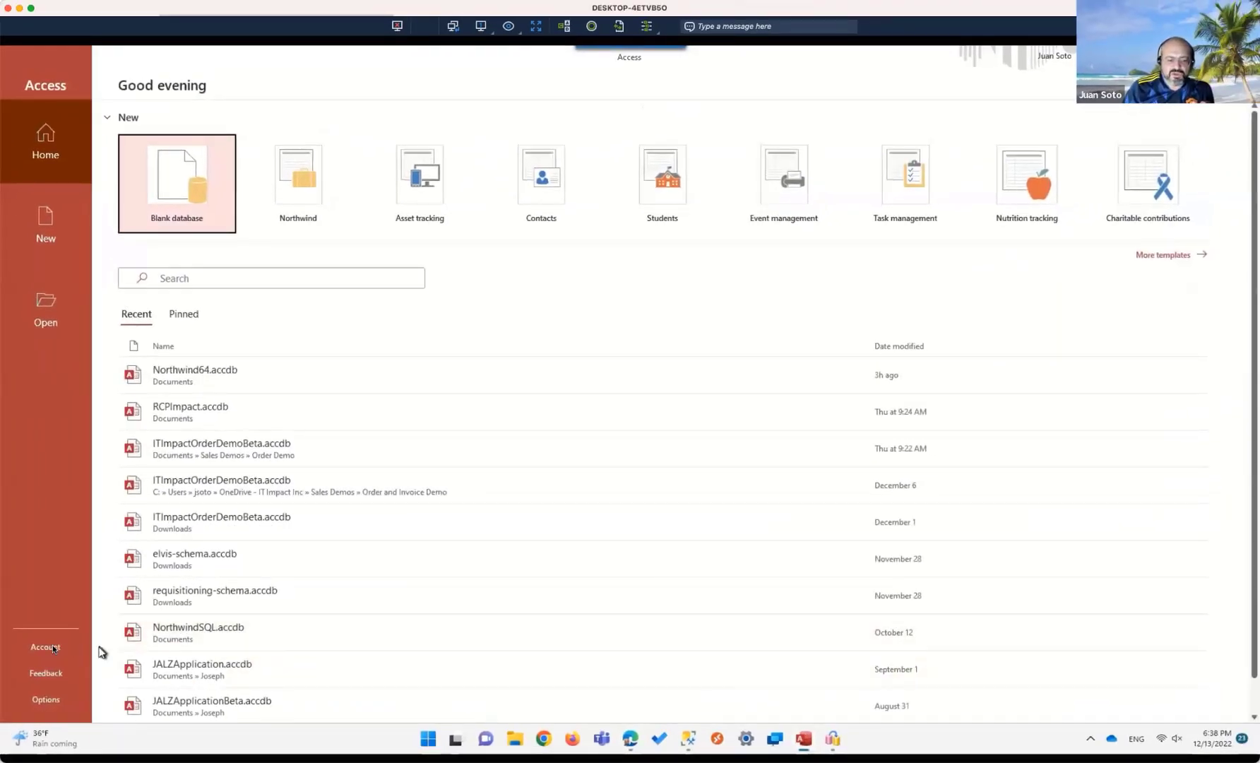
Step: Switch to Access and check its version and bitness in the product's About information
{"action": "left_click", "coordinate": [51, 647]}
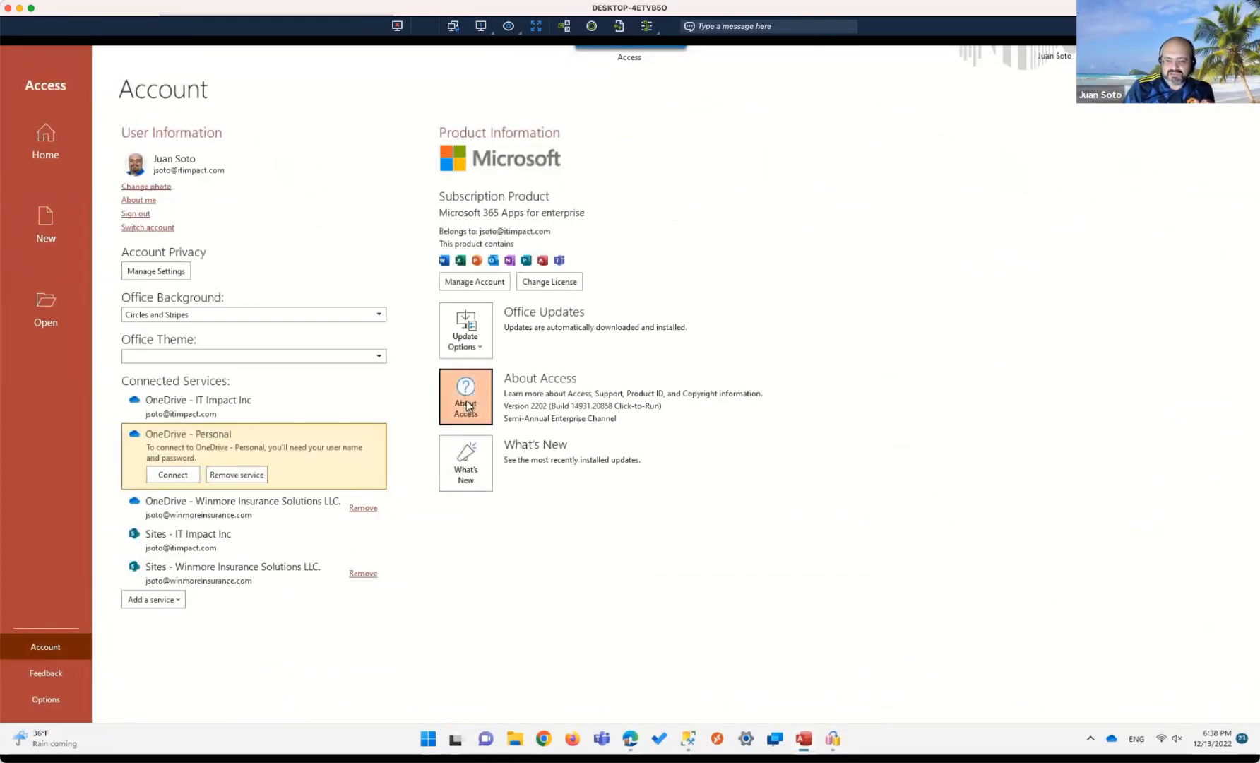
{"action": "left_click", "coordinate": [465, 401]}
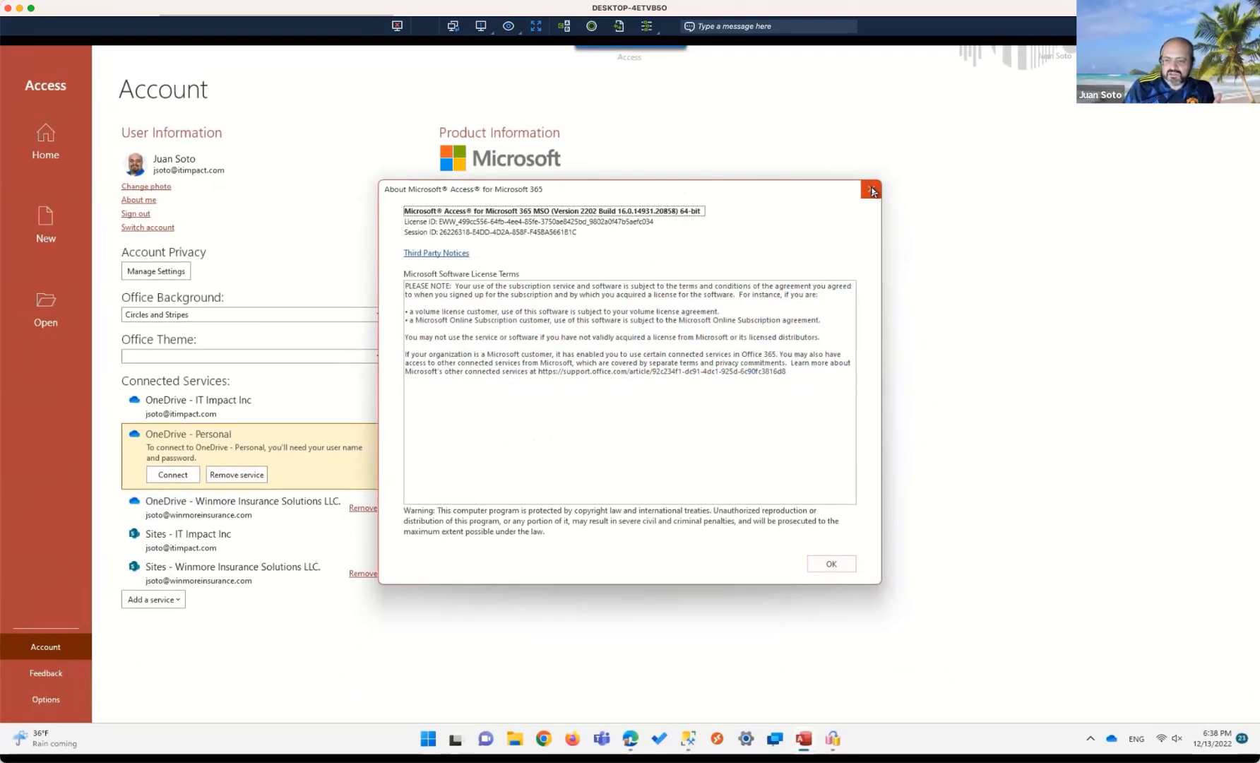
{"action": "left_click", "coordinate": [870, 189]}
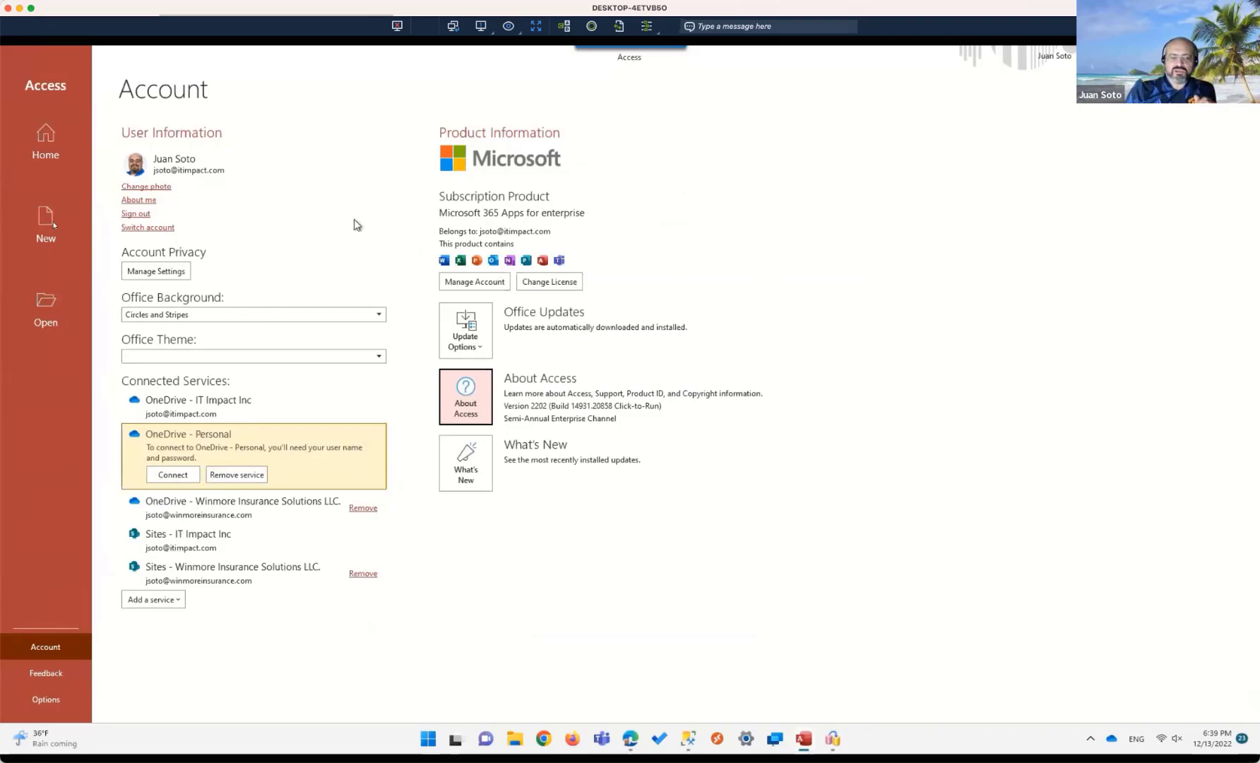
Step: Create a database from the Northwind template with the file name NorthwindSQL2 and dismiss its login dialog
{"action": "left_click", "coordinate": [42, 225]}
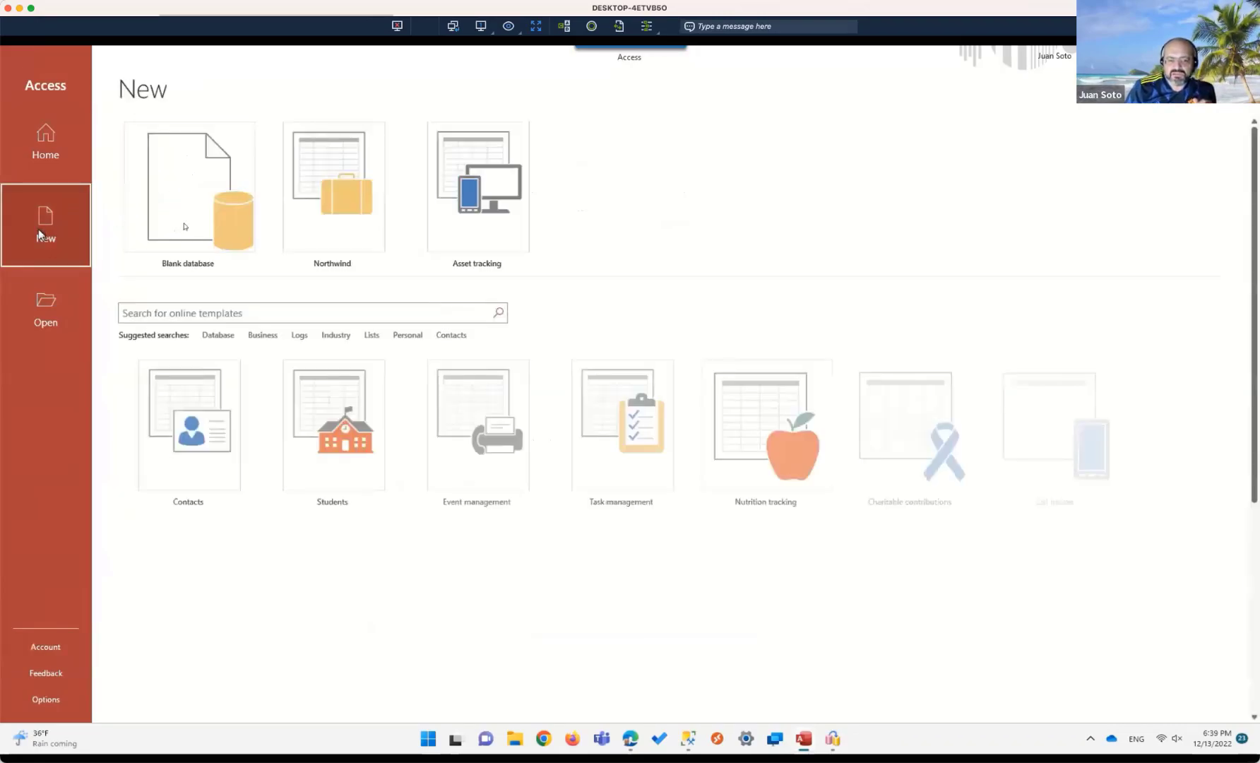
{"action": "left_click", "coordinate": [339, 212]}
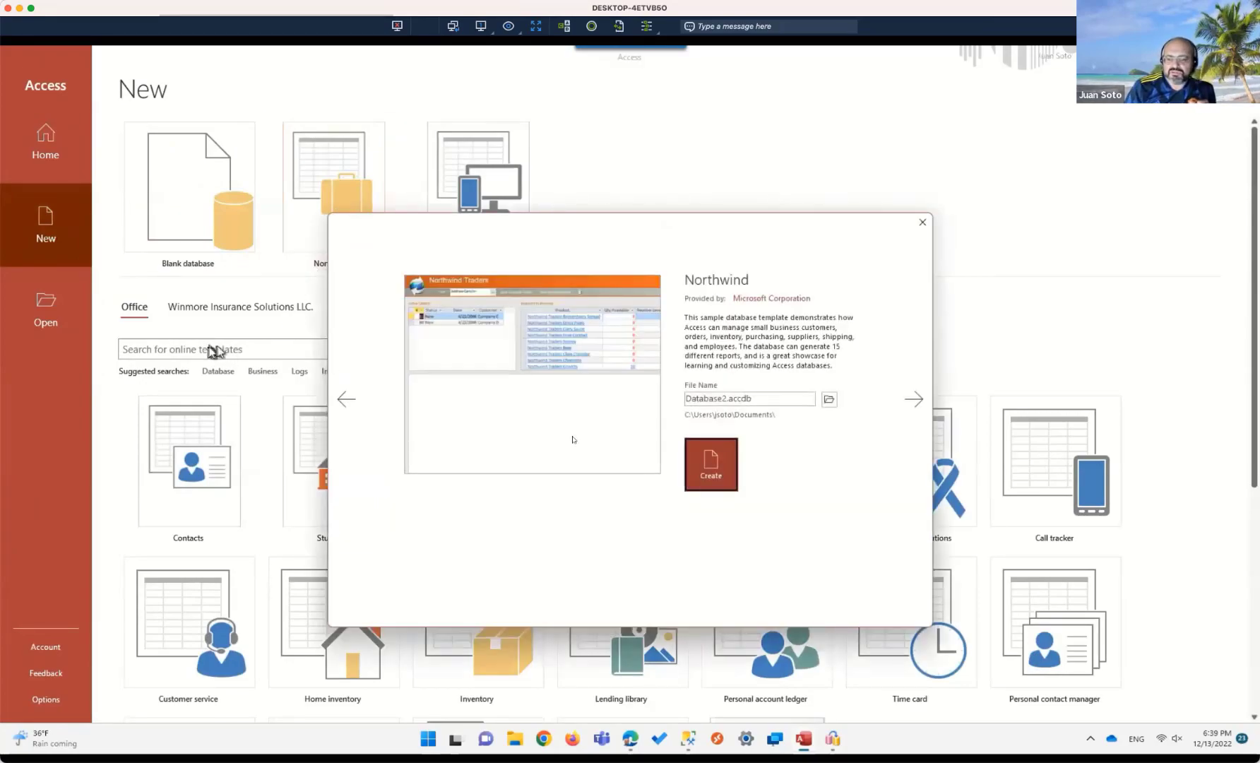
{"action": "left_click", "coordinate": [757, 400]}
{"action": "key", "text": "Home"}
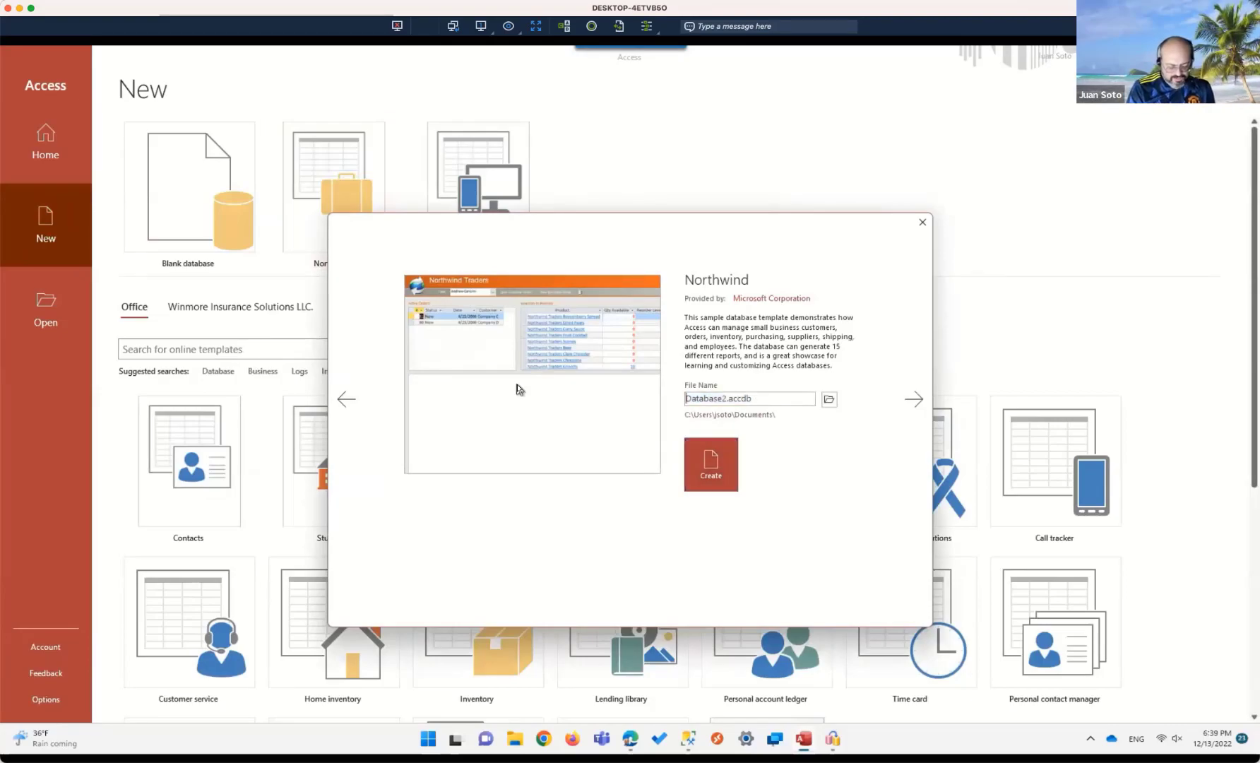
{"action": "type", "text": "northw"}
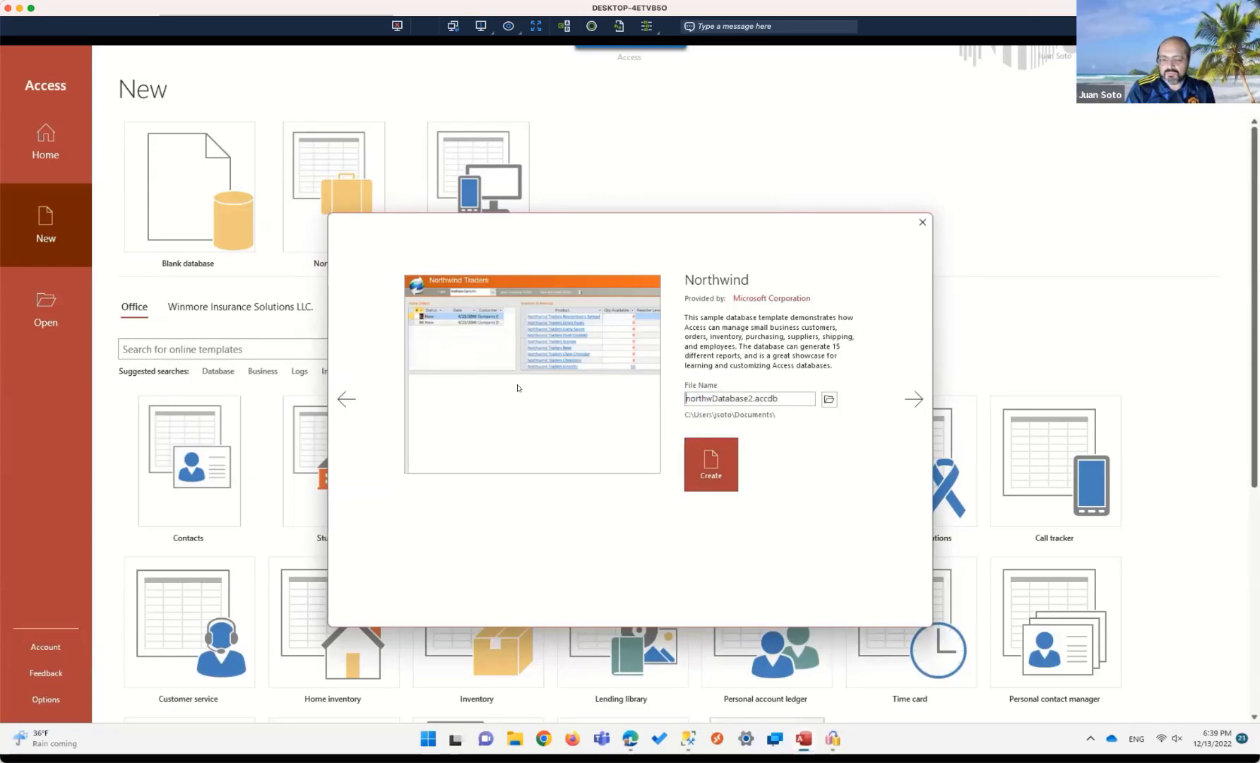
{"action": "key", "text": "ctrl+a"}
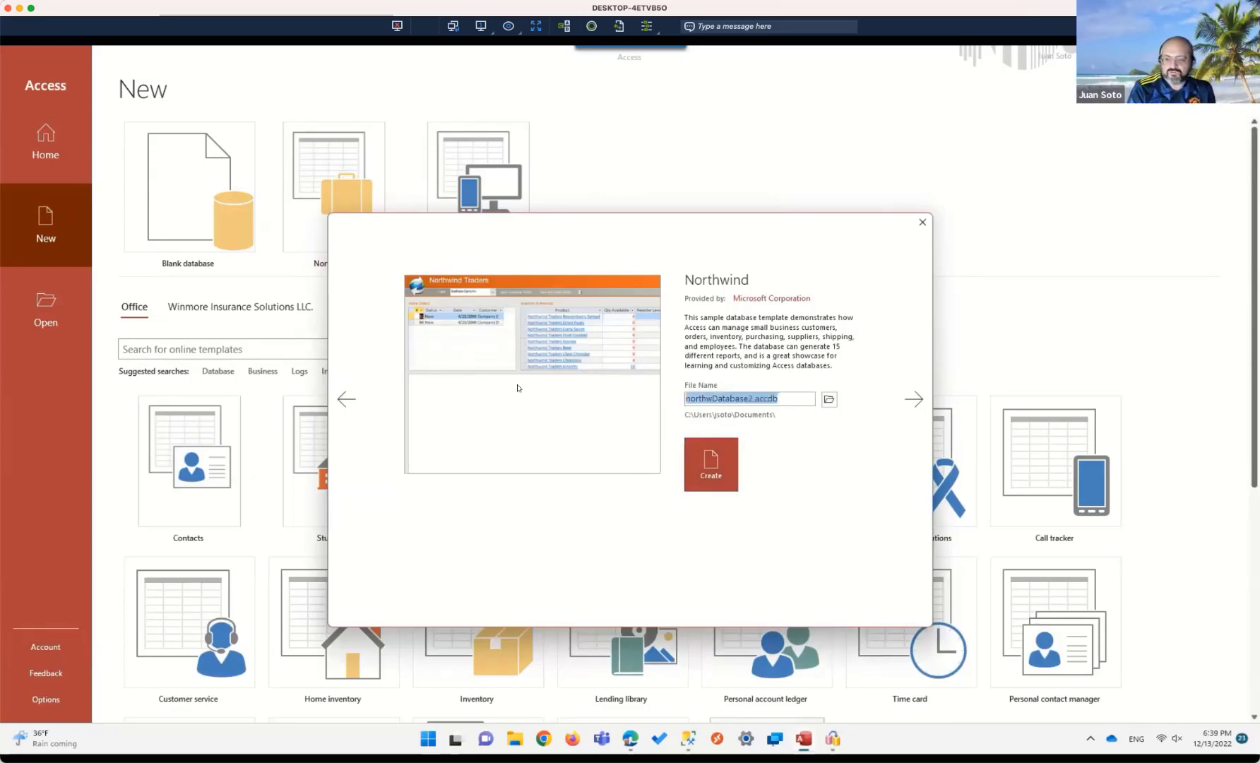
{"action": "type", "text": "No"}
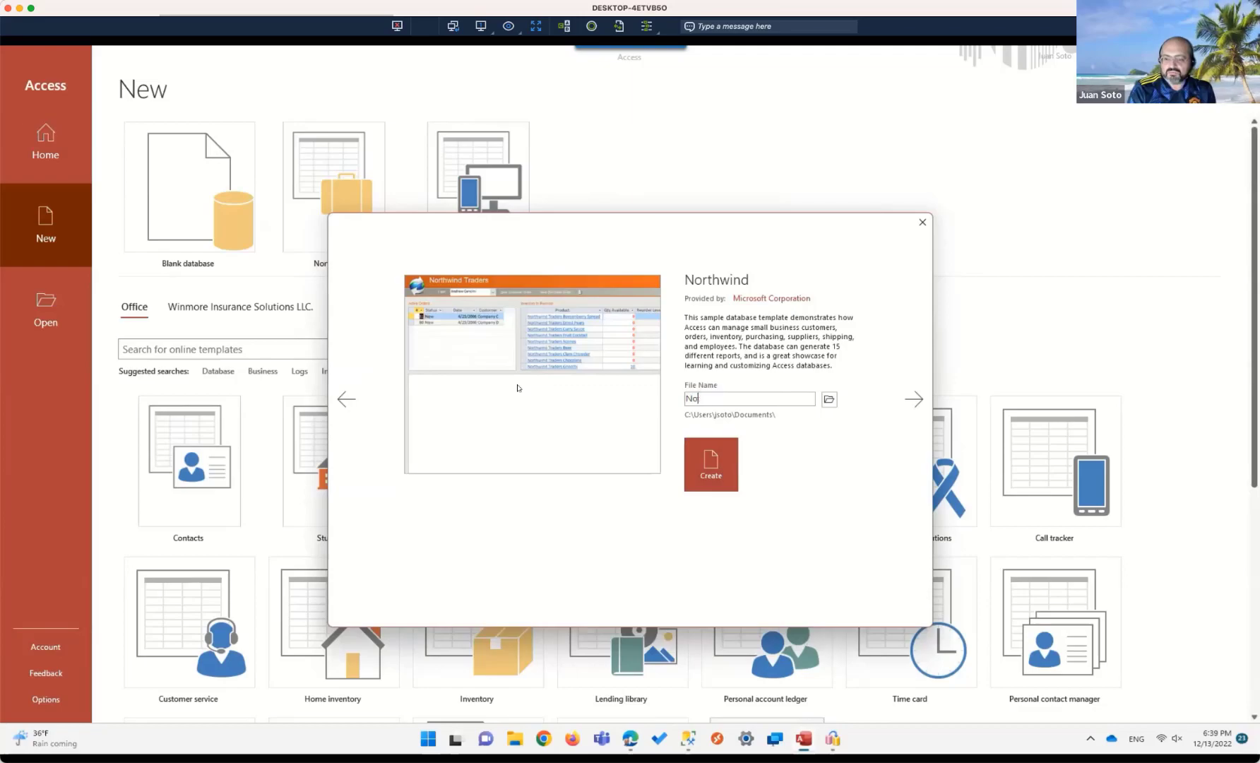
{"action": "type", "text": "rthwind"}
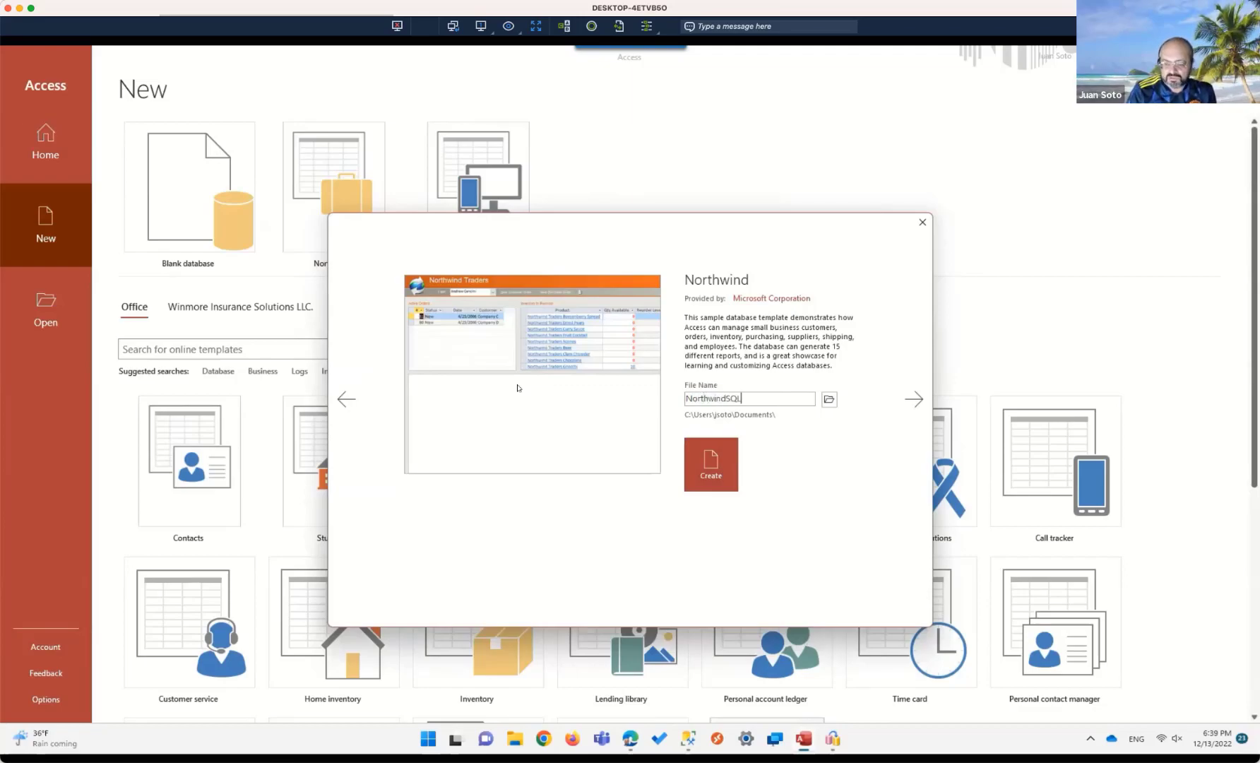
{"action": "type", "text": "SQL"}
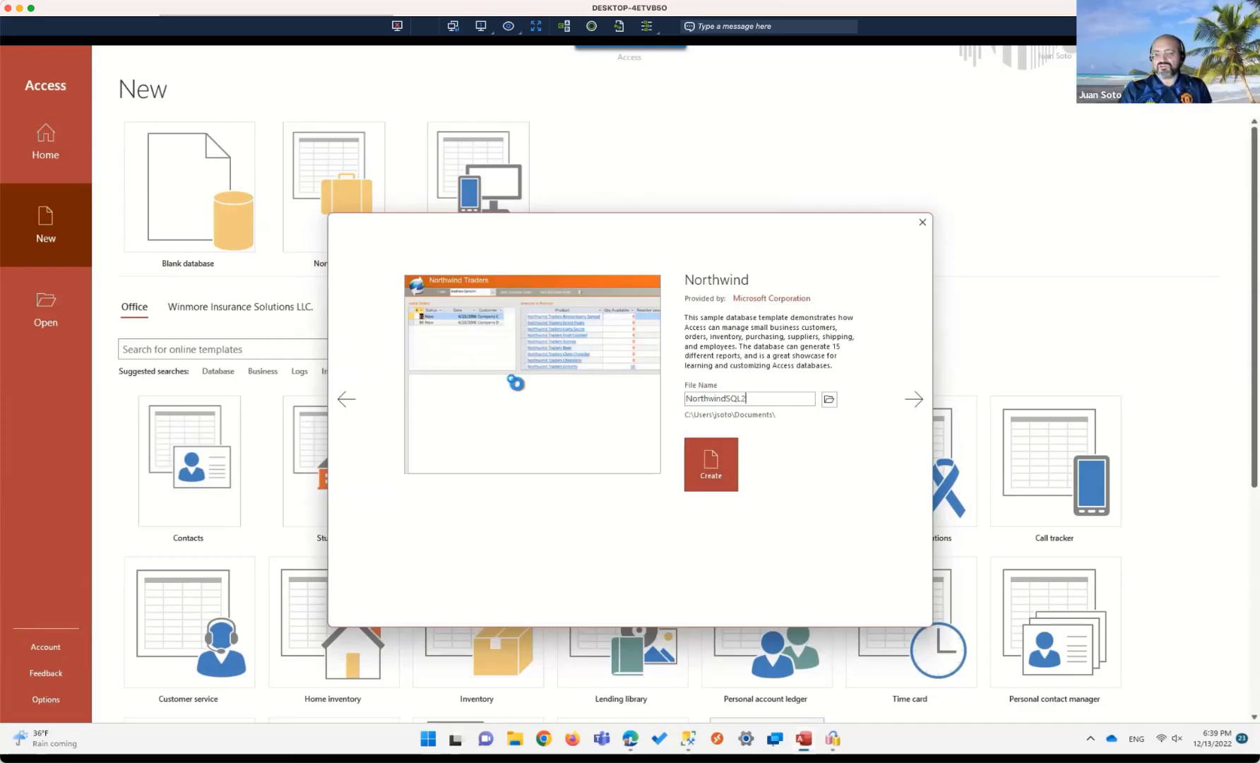
{"action": "key", "text": "Return"}
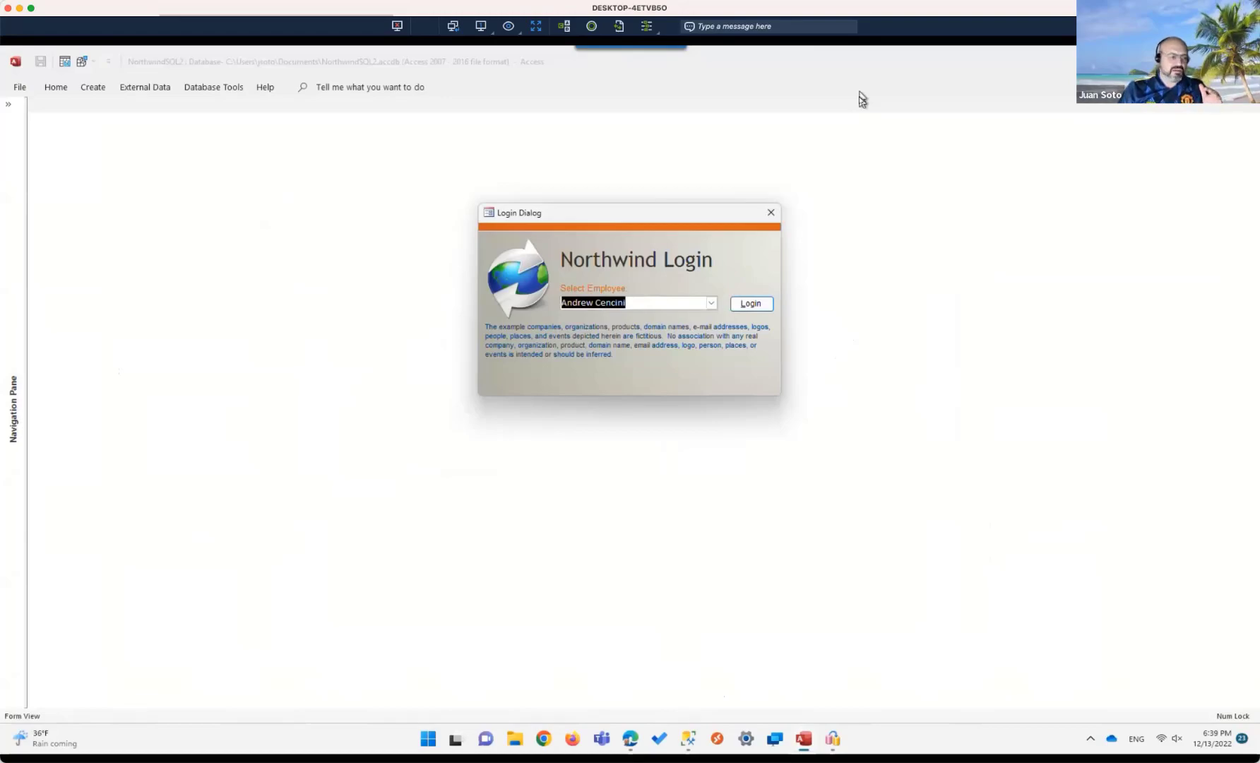
{"action": "left_click", "coordinate": [770, 213]}
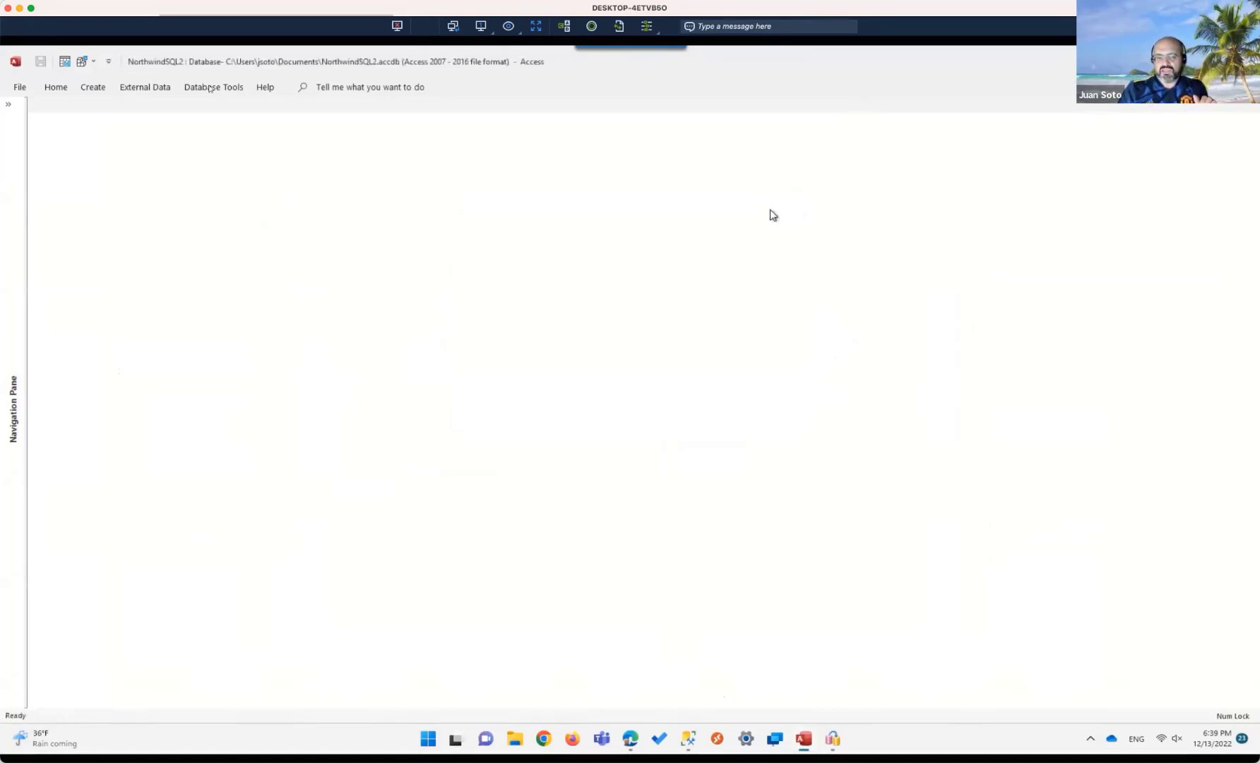
Step: Expand the navigation pane and group the database contents by object type
{"action": "left_click", "coordinate": [9, 105]}
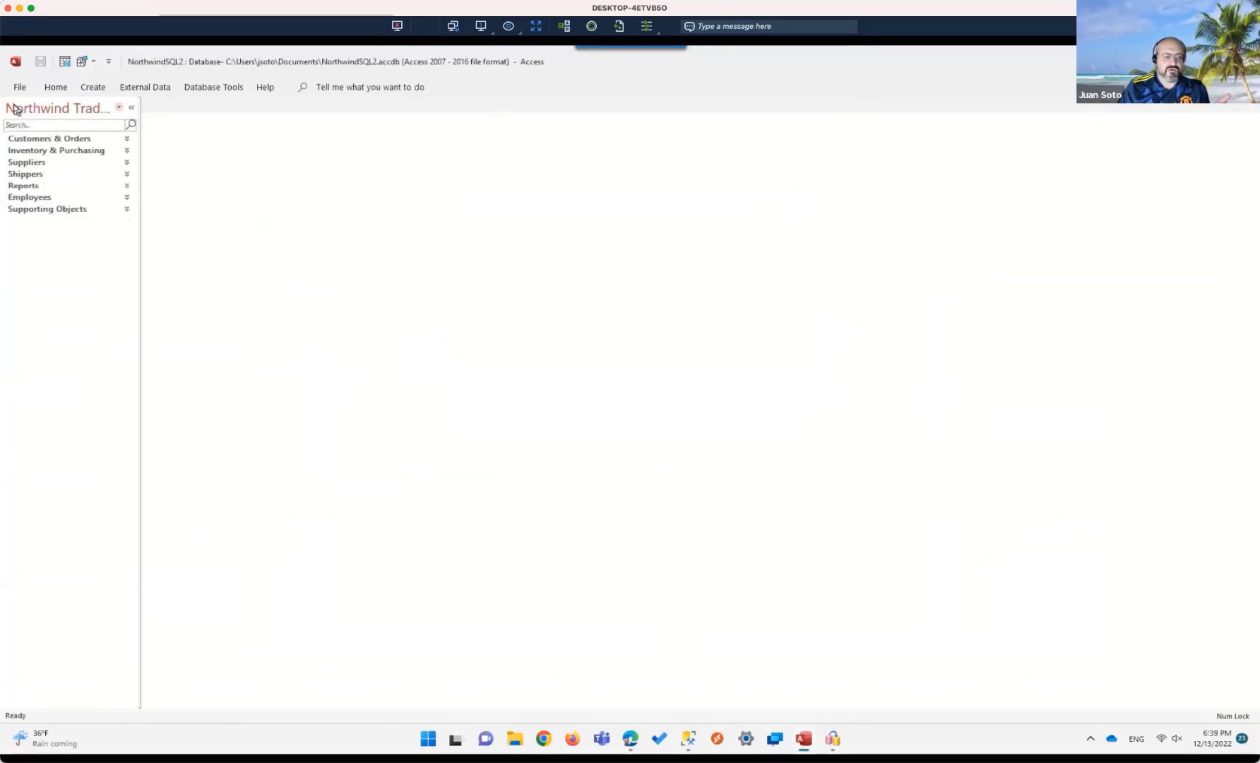
{"action": "left_click", "coordinate": [43, 137]}
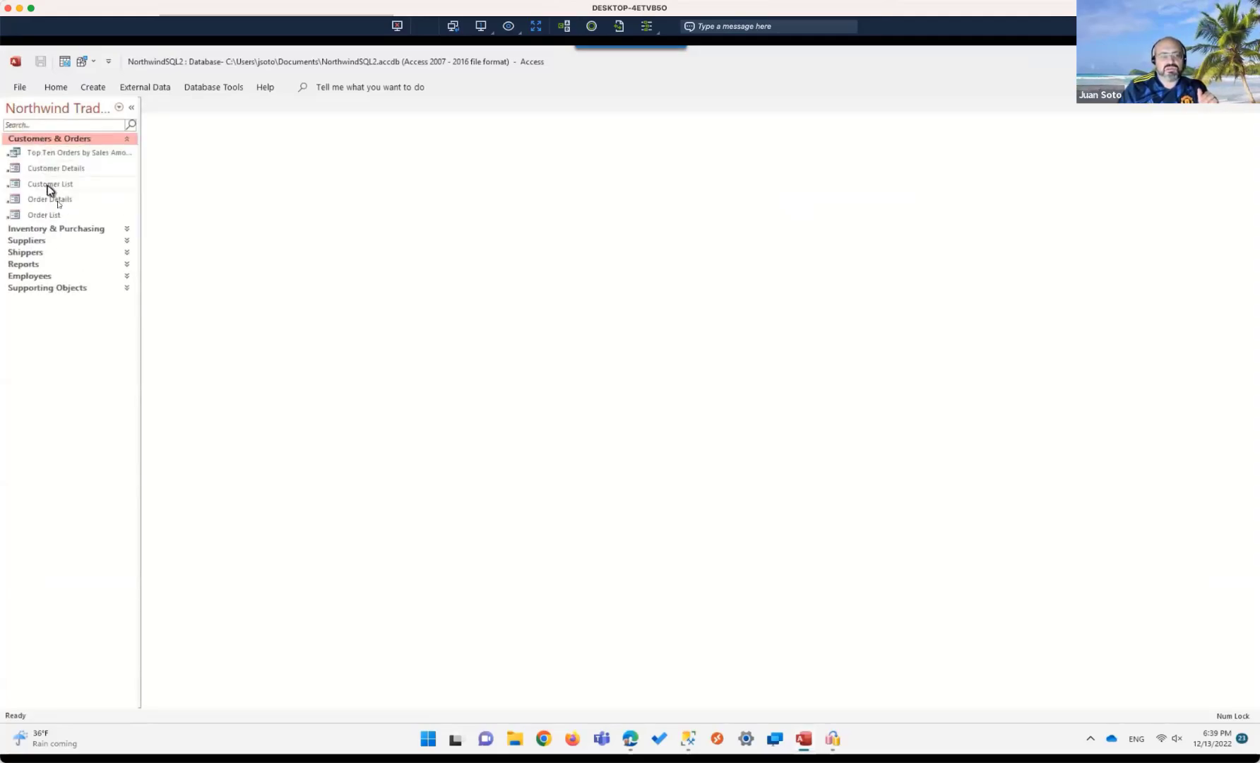
{"action": "left_click", "coordinate": [119, 108]}
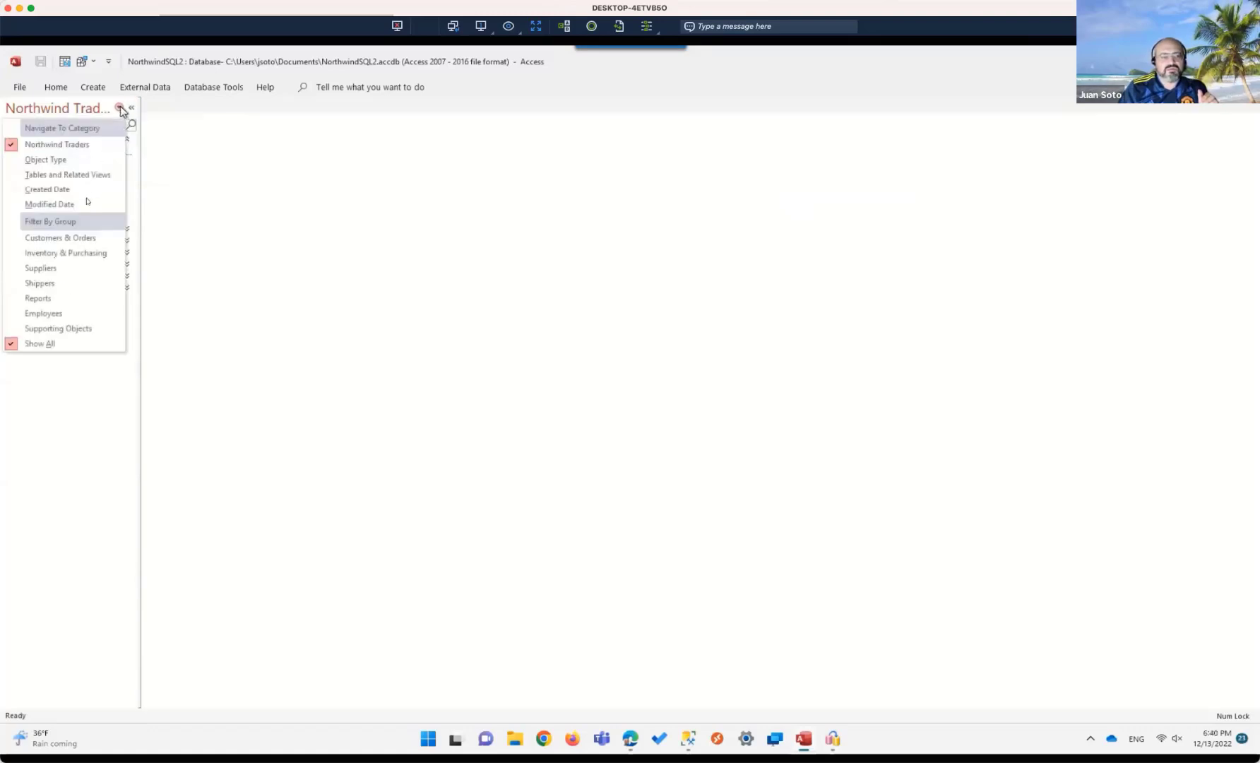
{"action": "left_click", "coordinate": [54, 160]}
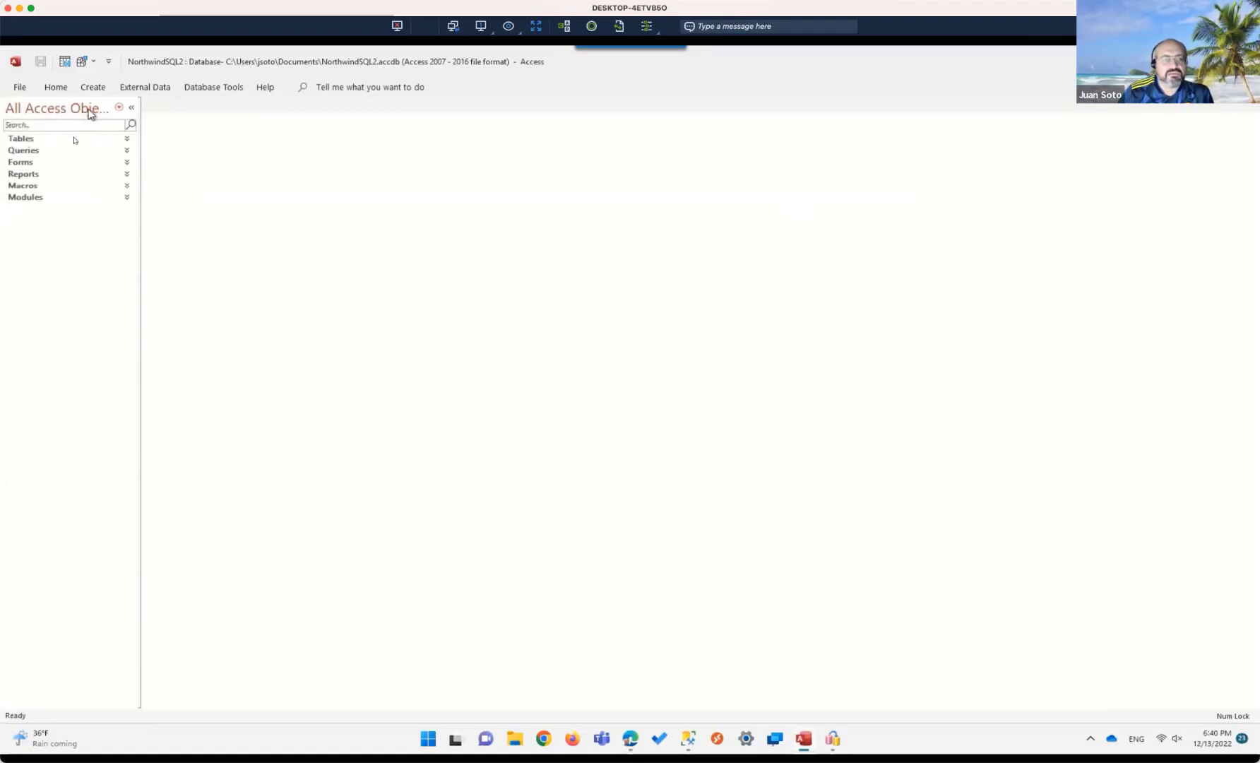
Step: Expand the list of tables, view the records of the Customers table and close it
{"action": "left_click", "coordinate": [76, 140]}
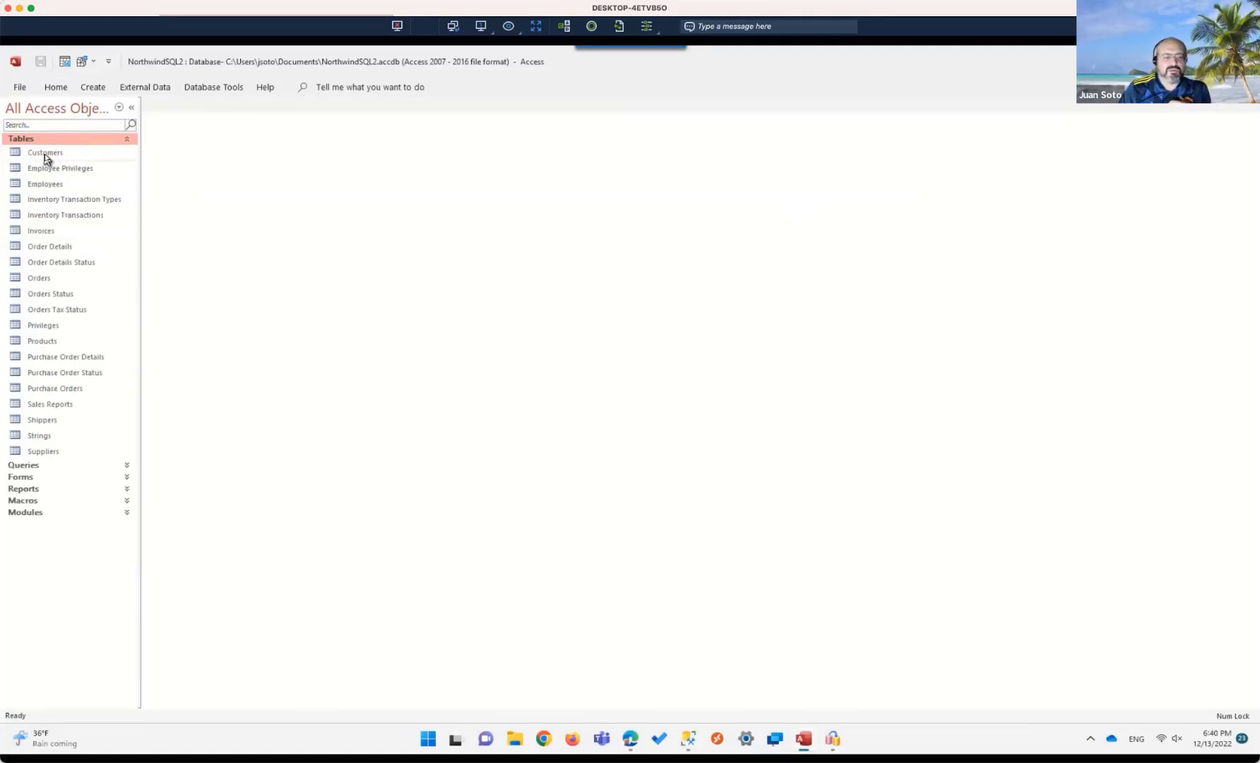
{"action": "left_click", "coordinate": [45, 153]}
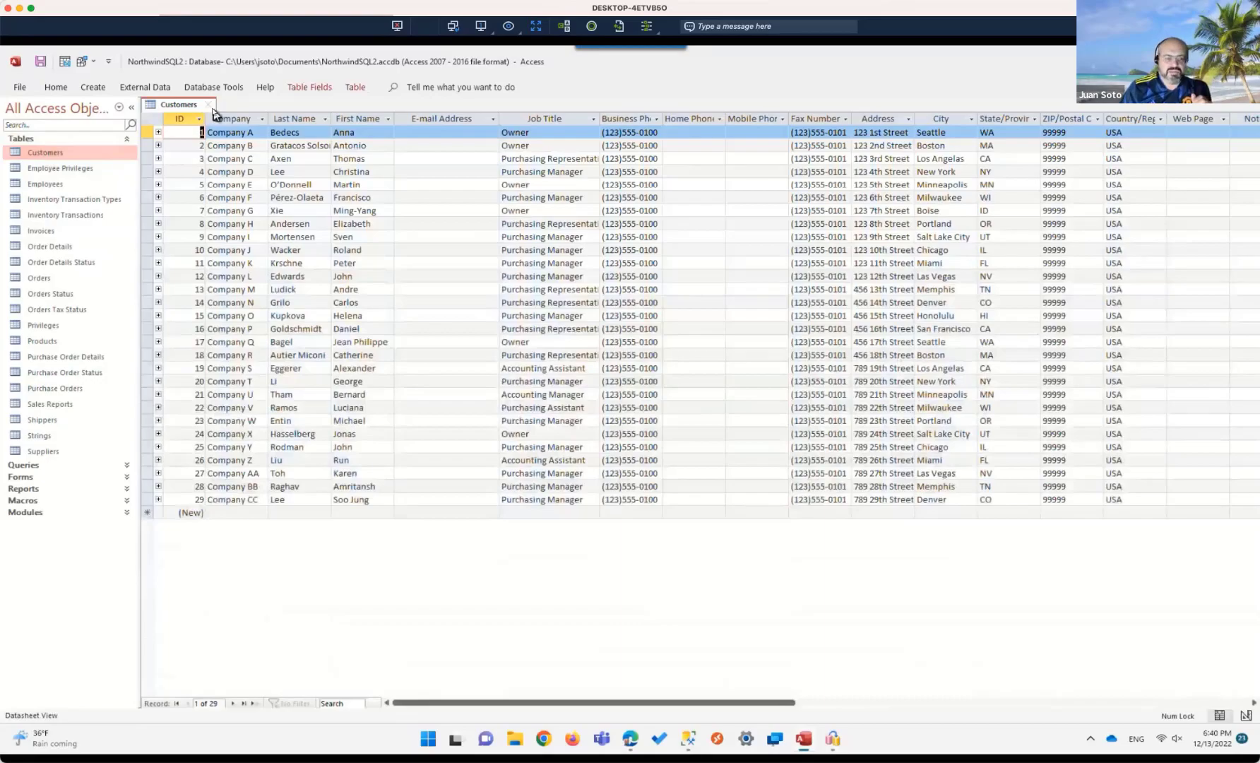
{"action": "left_click", "coordinate": [208, 105]}
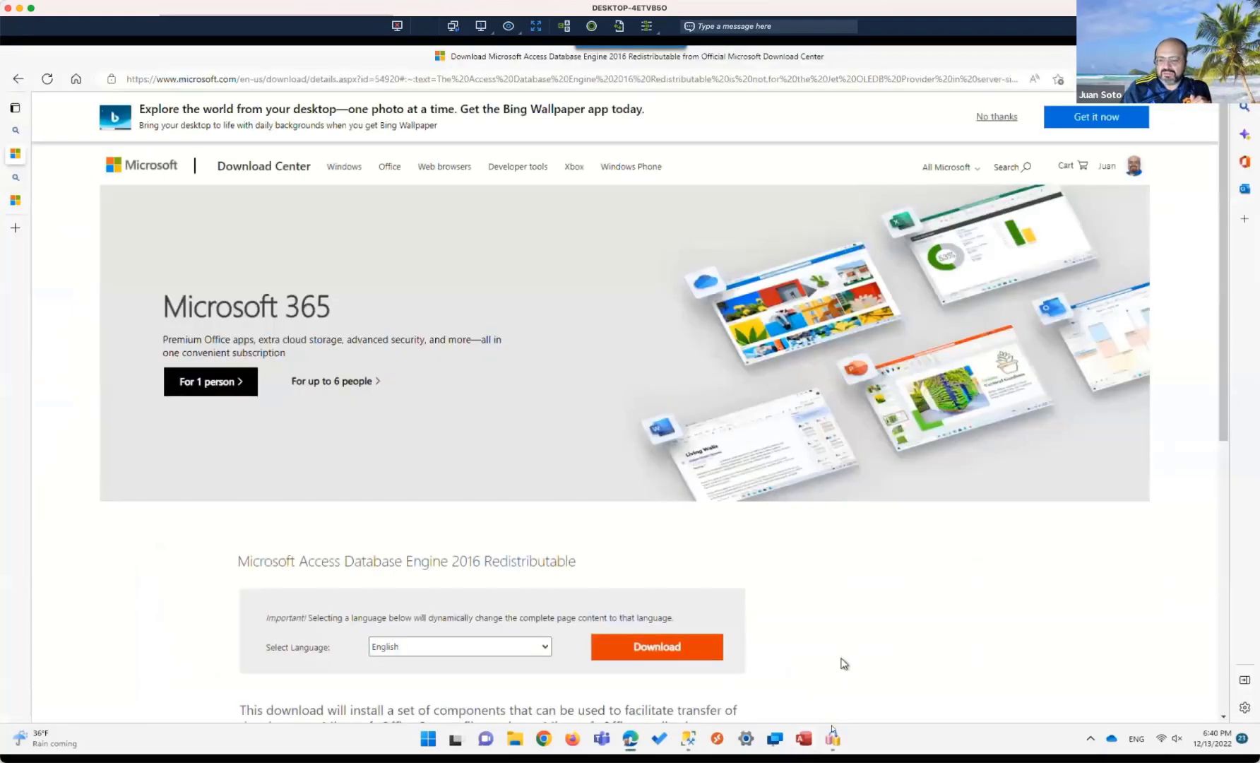
Step: Switch to SQL Server Migration Assistant for Access and dismiss the Migration Wizard
{"action": "left_click", "coordinate": [833, 739]}
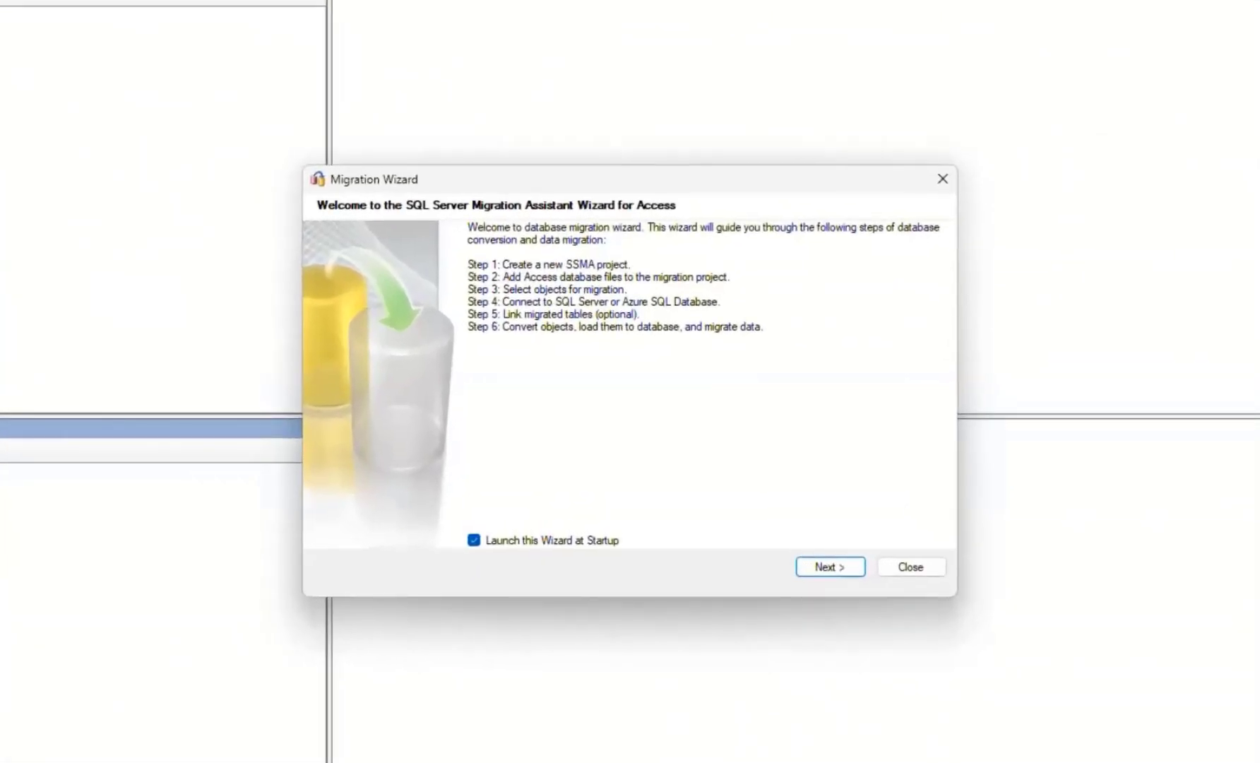
{"action": "left_click", "coordinate": [915, 568]}
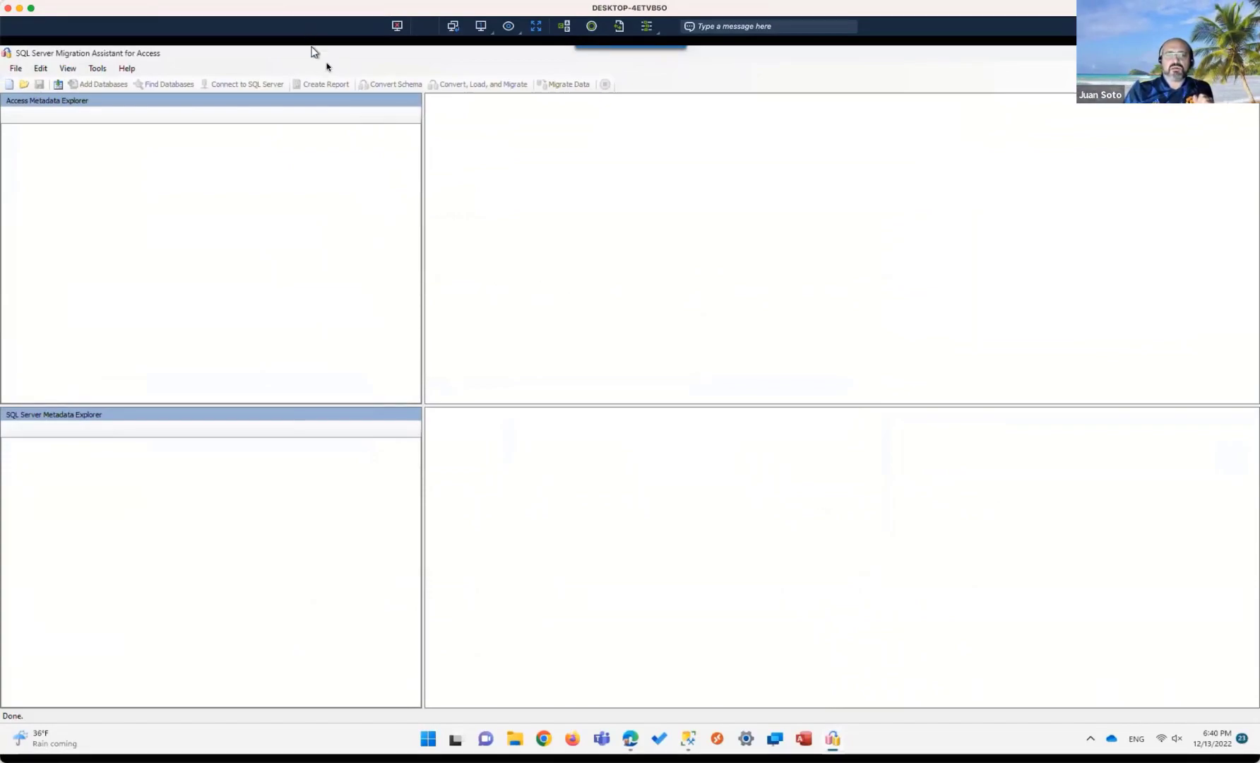
Step: Look at the default project settings and leave them without making changes
{"action": "left_click", "coordinate": [97, 69]}
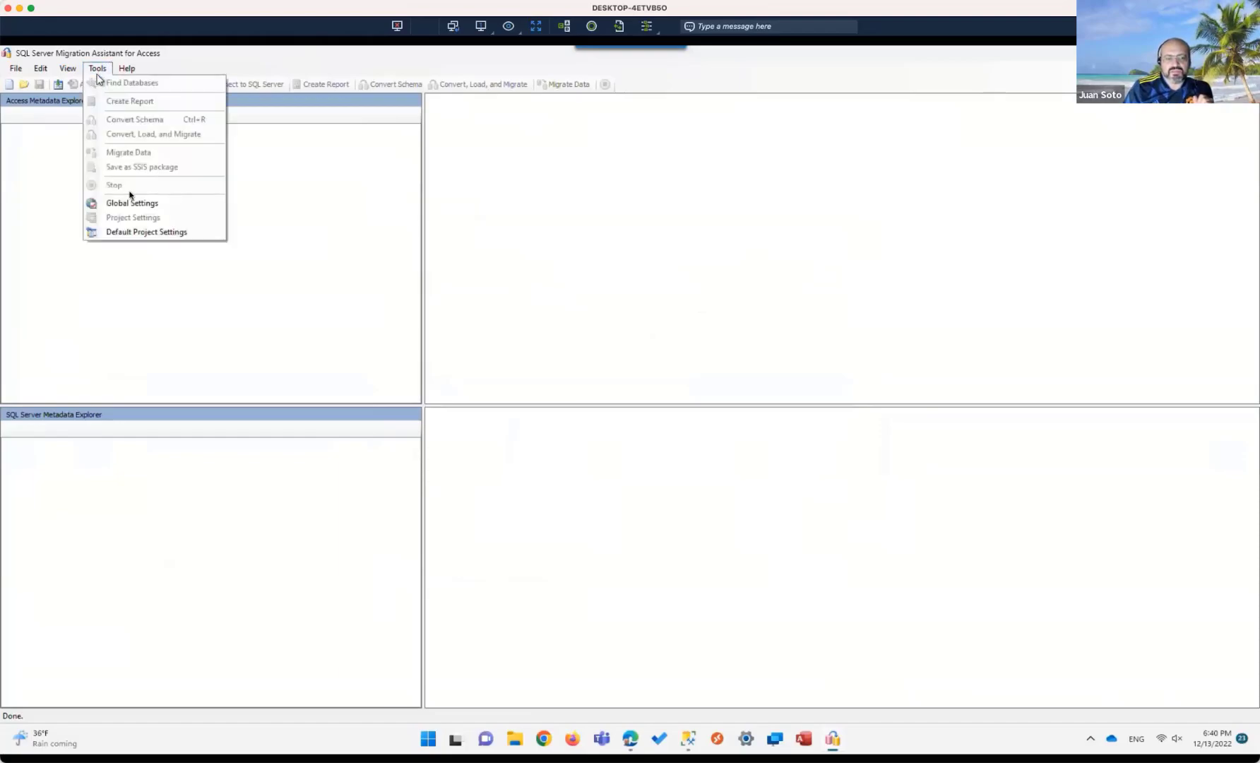
{"action": "left_click", "coordinate": [129, 233]}
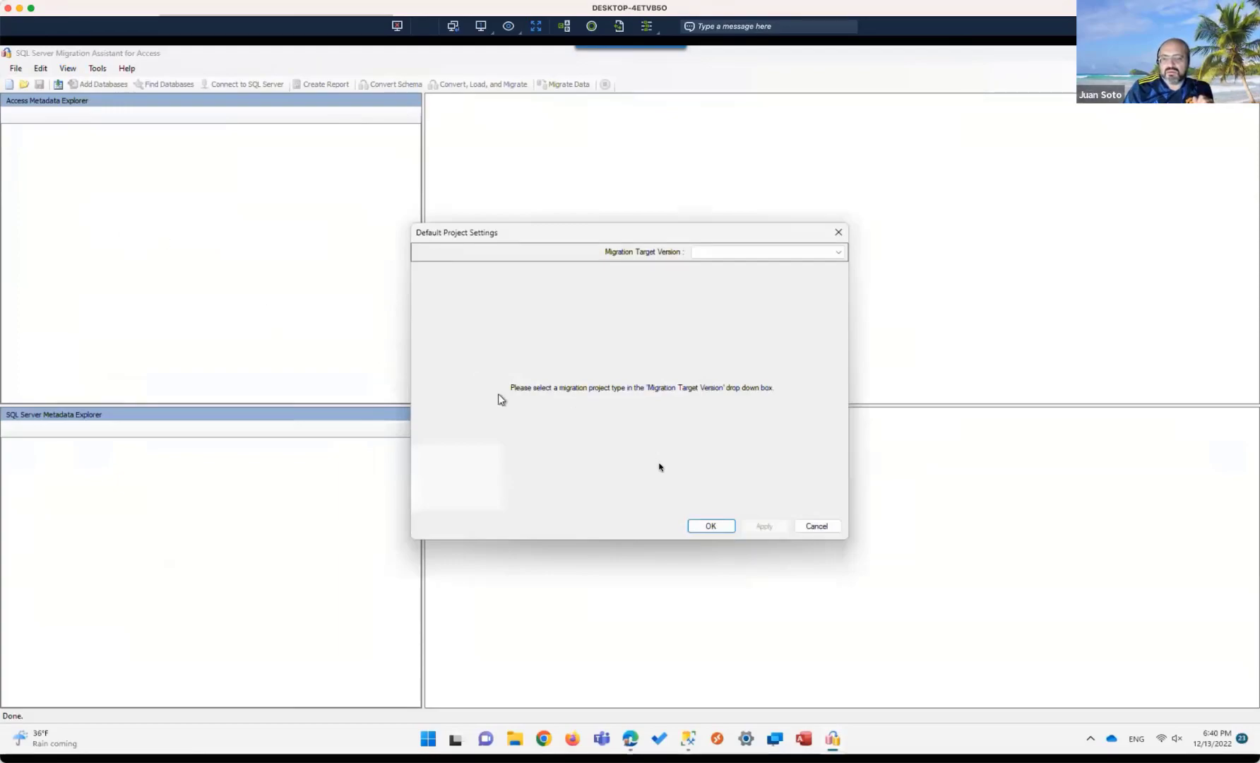
{"action": "left_click", "coordinate": [809, 530]}
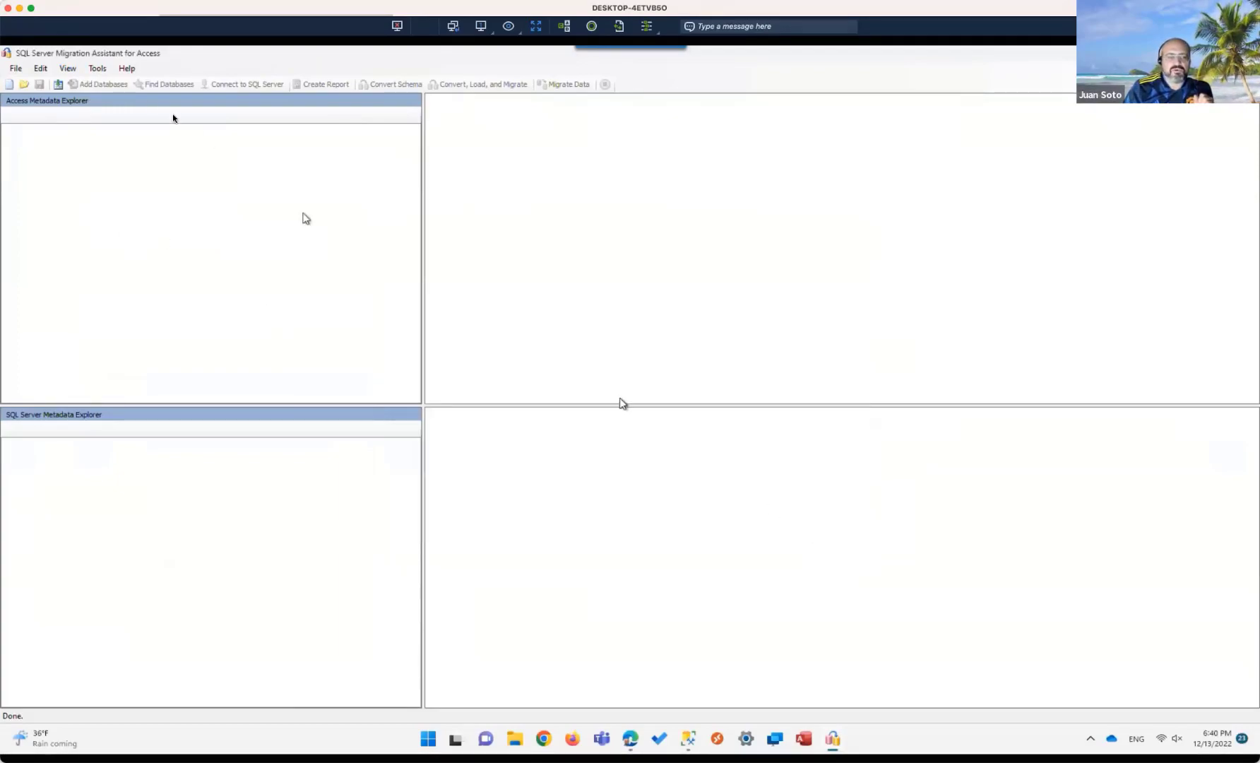
Step: Review the global settings for the output window, editor, dialogs and logging
{"action": "left_click", "coordinate": [96, 70]}
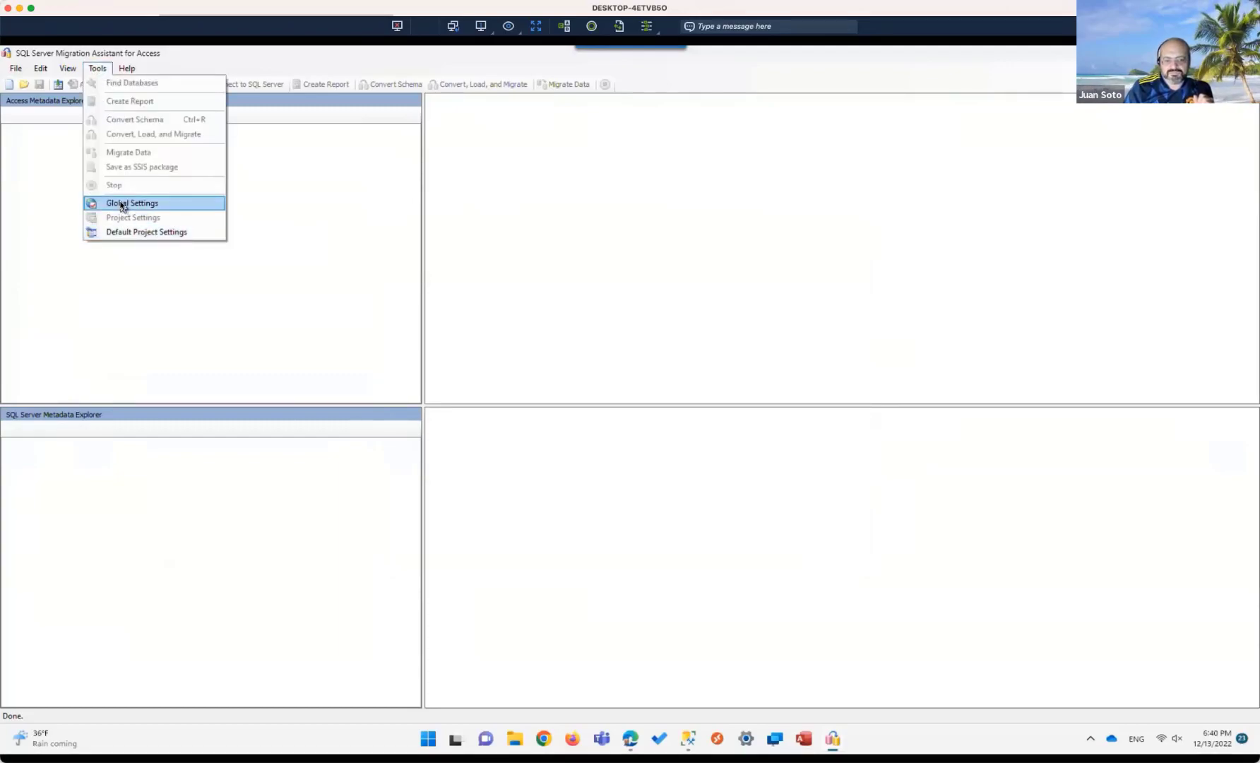
{"action": "left_click", "coordinate": [121, 205]}
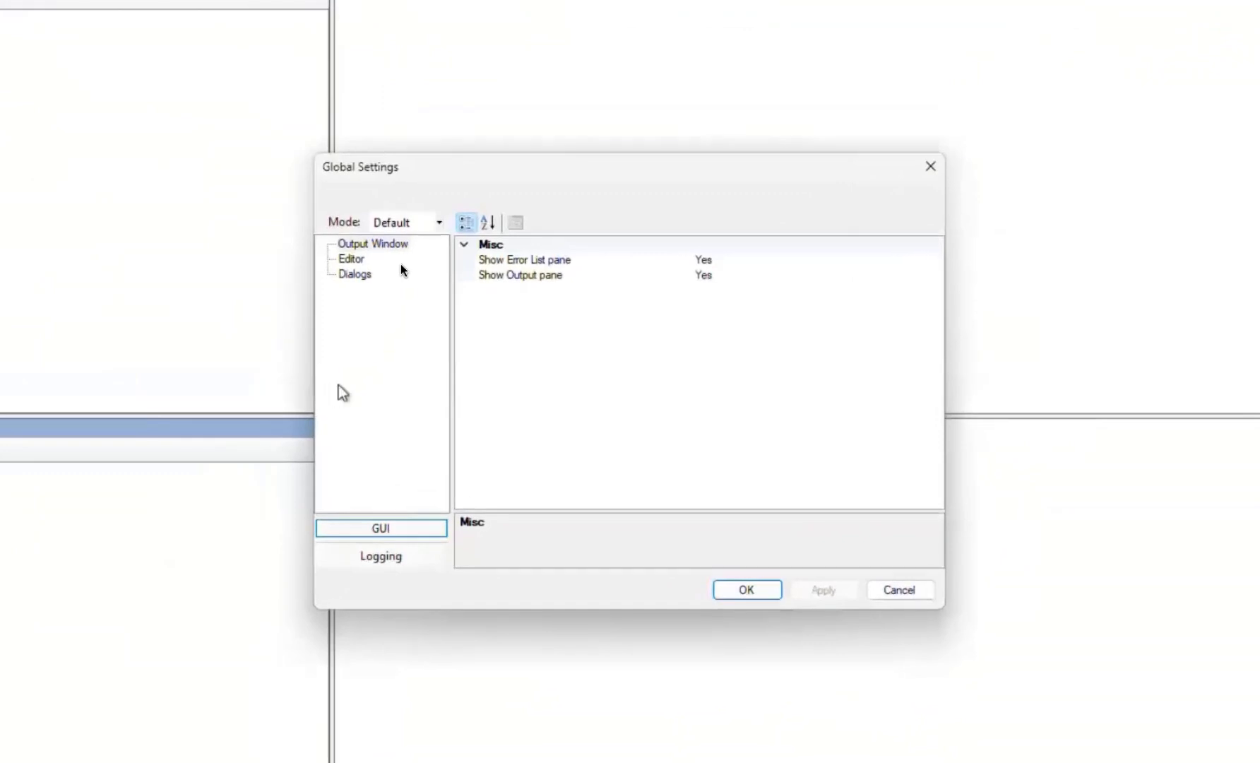
{"action": "left_click", "coordinate": [351, 260]}
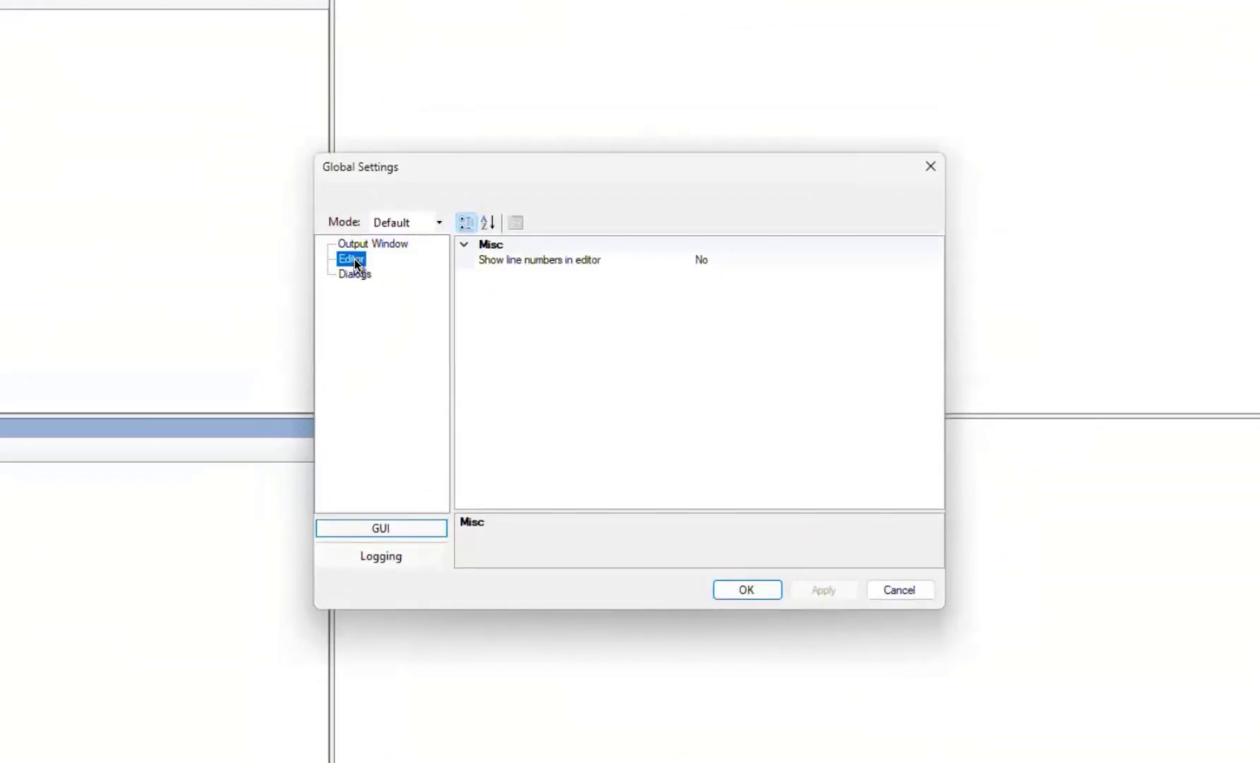
{"action": "left_click", "coordinate": [354, 276]}
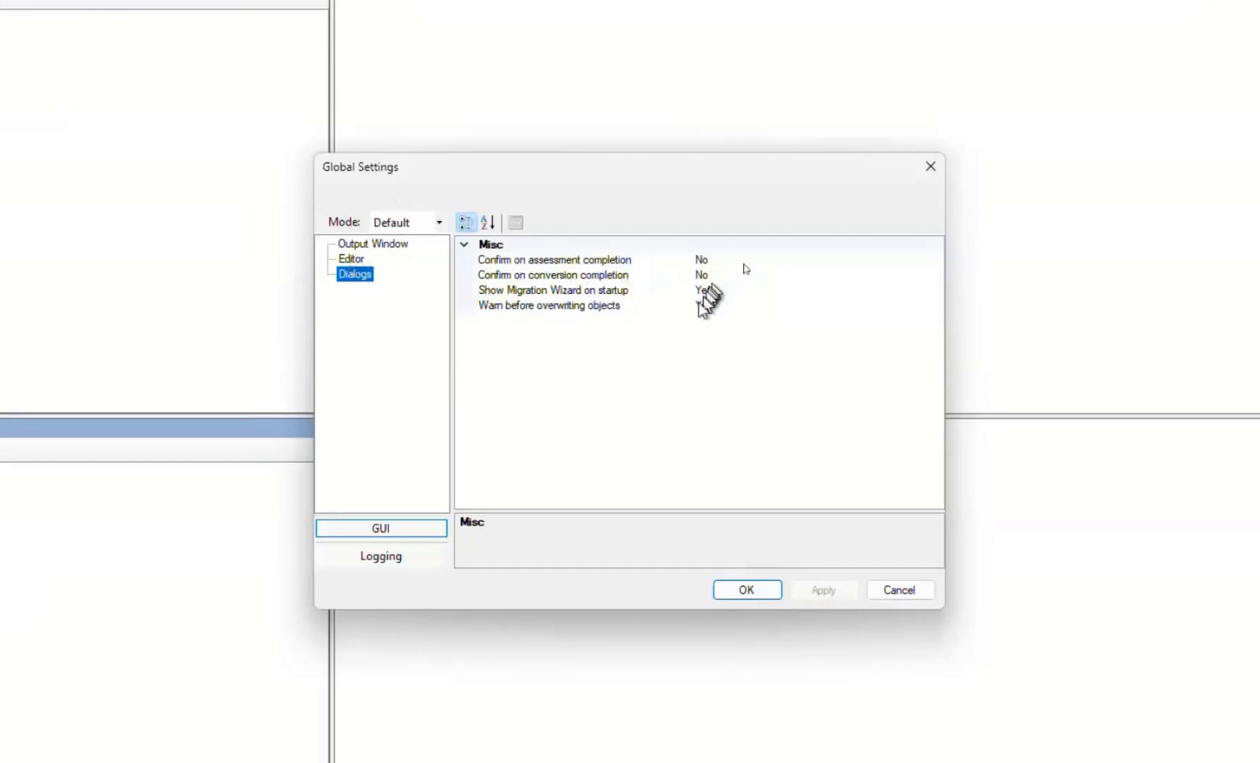
{"action": "left_click", "coordinate": [384, 562]}
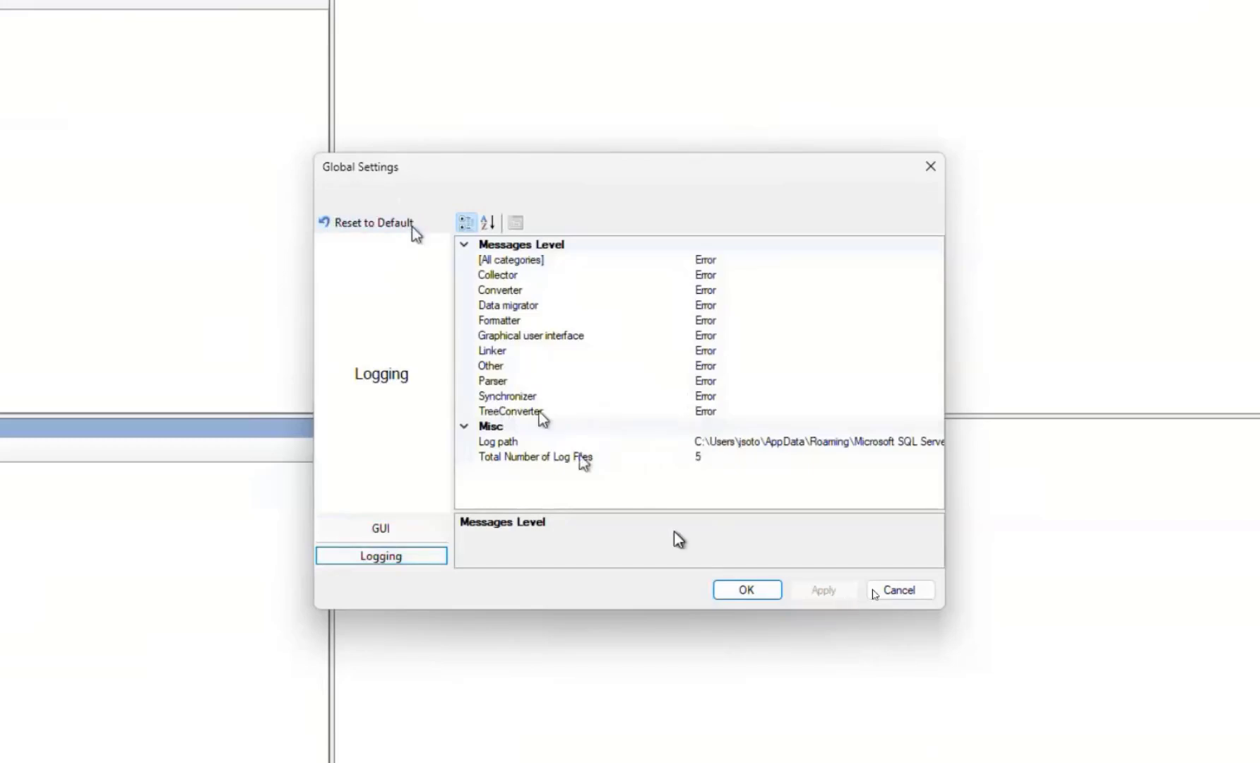
Step: Leave the global settings, choose SQL Server 2019 as the migration target version in the default project settings and view the migration options
{"action": "left_click", "coordinate": [888, 590]}
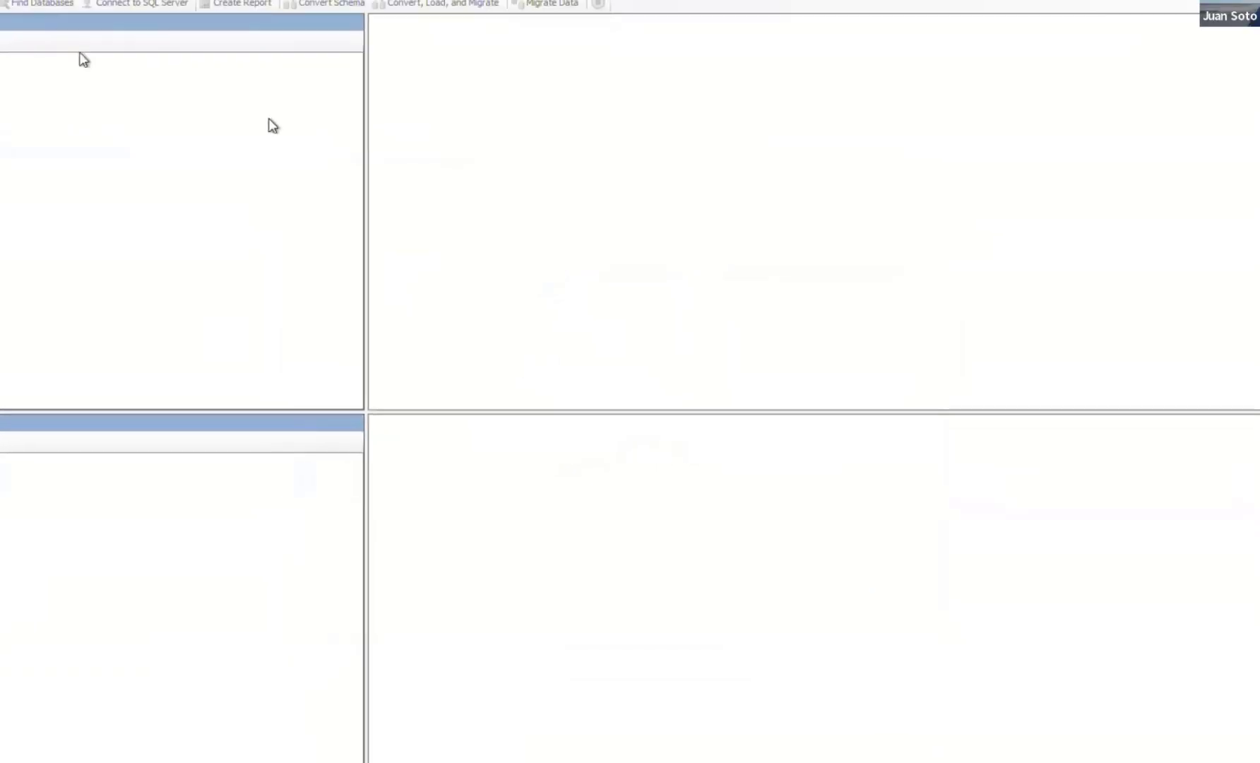
{"action": "left_click", "coordinate": [99, 69]}
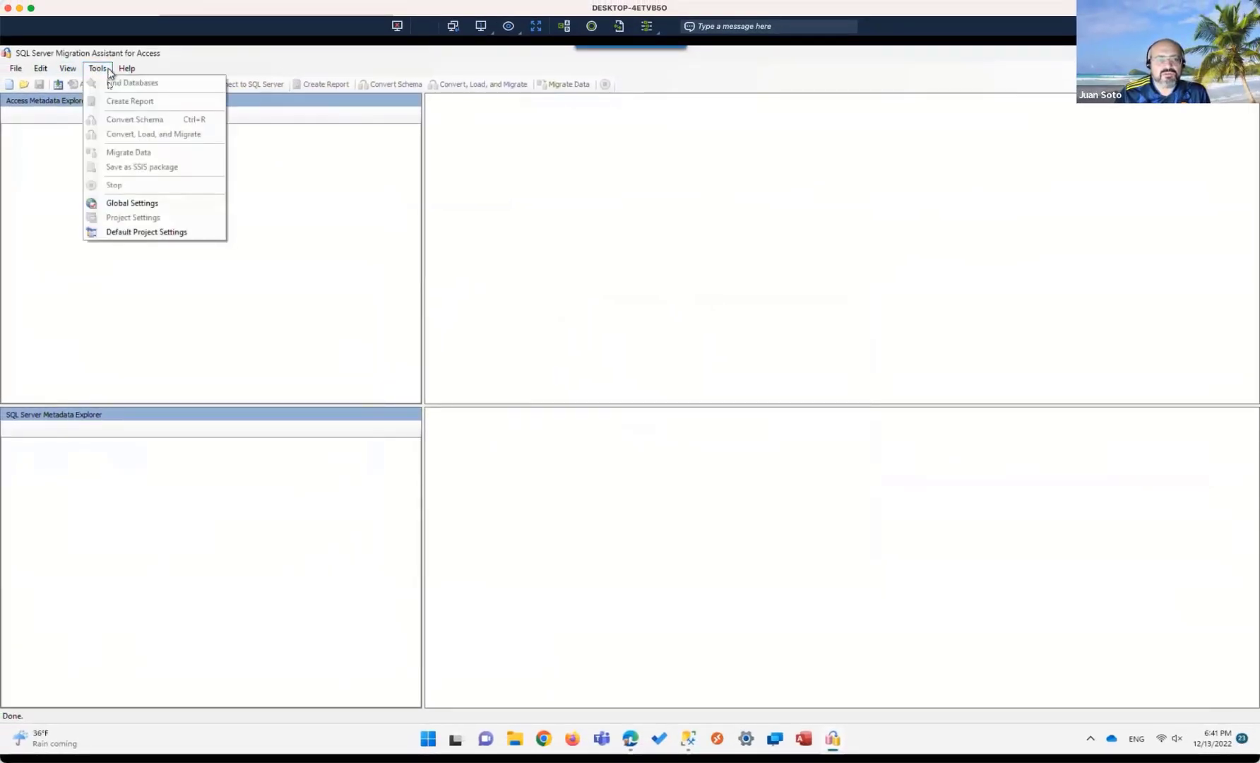
{"action": "left_click", "coordinate": [126, 232]}
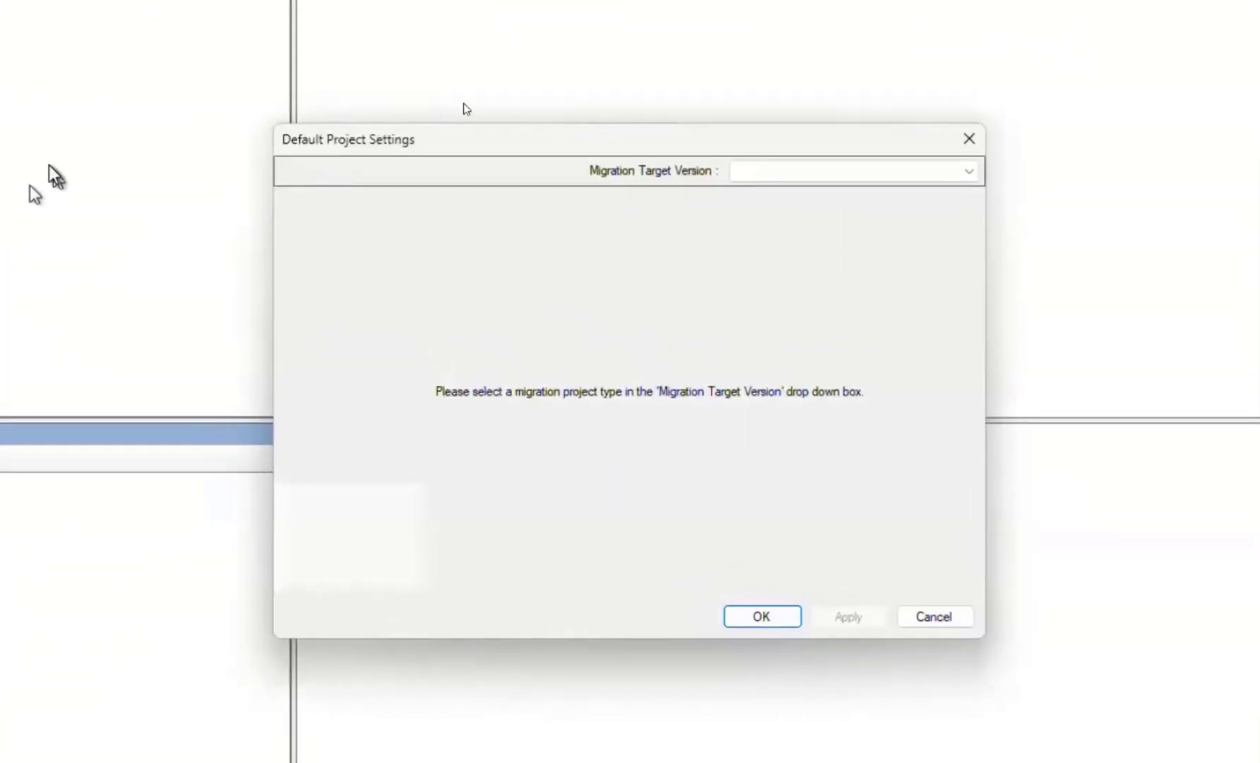
{"action": "left_click", "coordinate": [892, 173]}
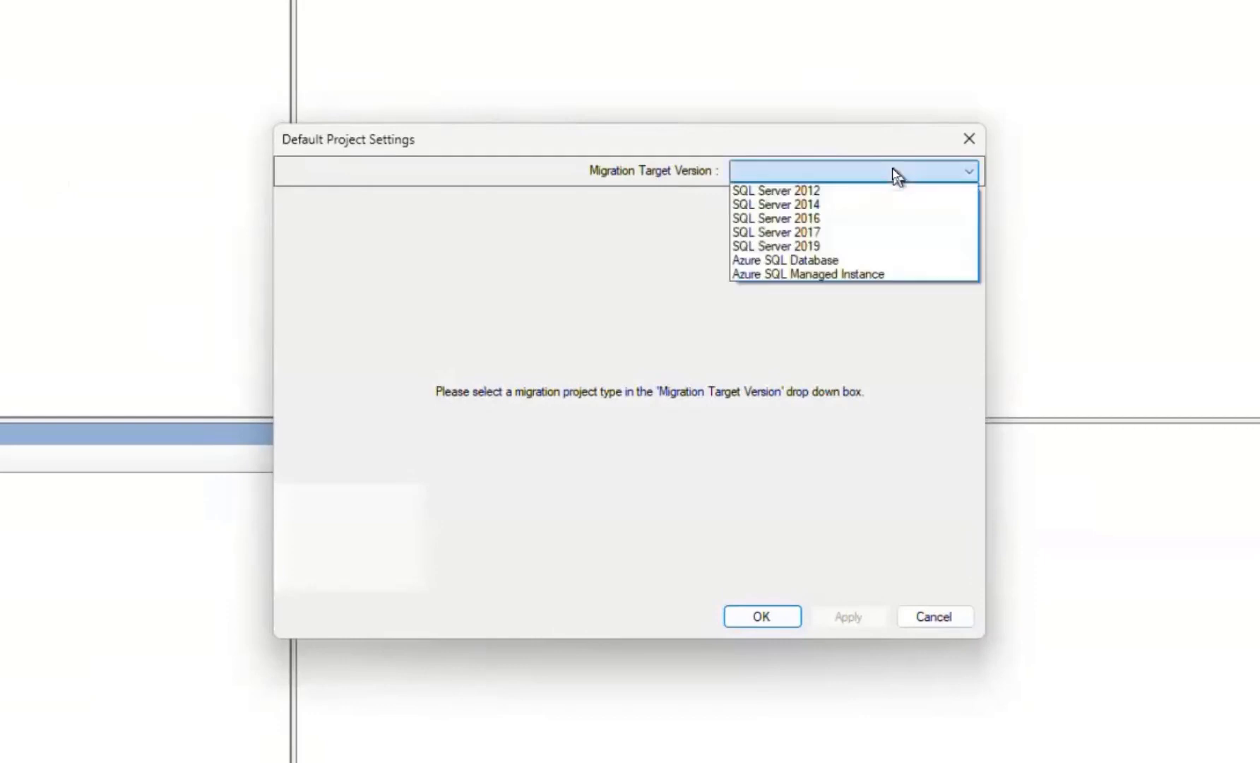
{"action": "left_click", "coordinate": [819, 245]}
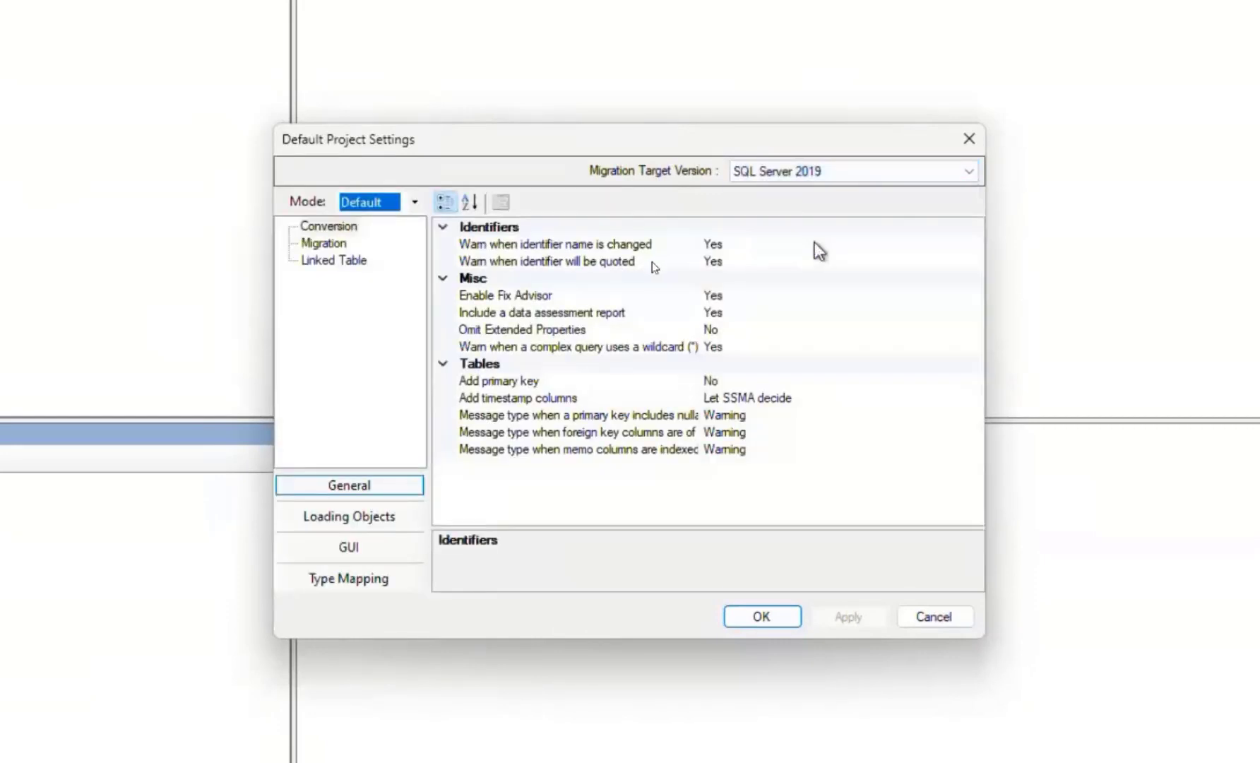
{"action": "left_click", "coordinate": [327, 244]}
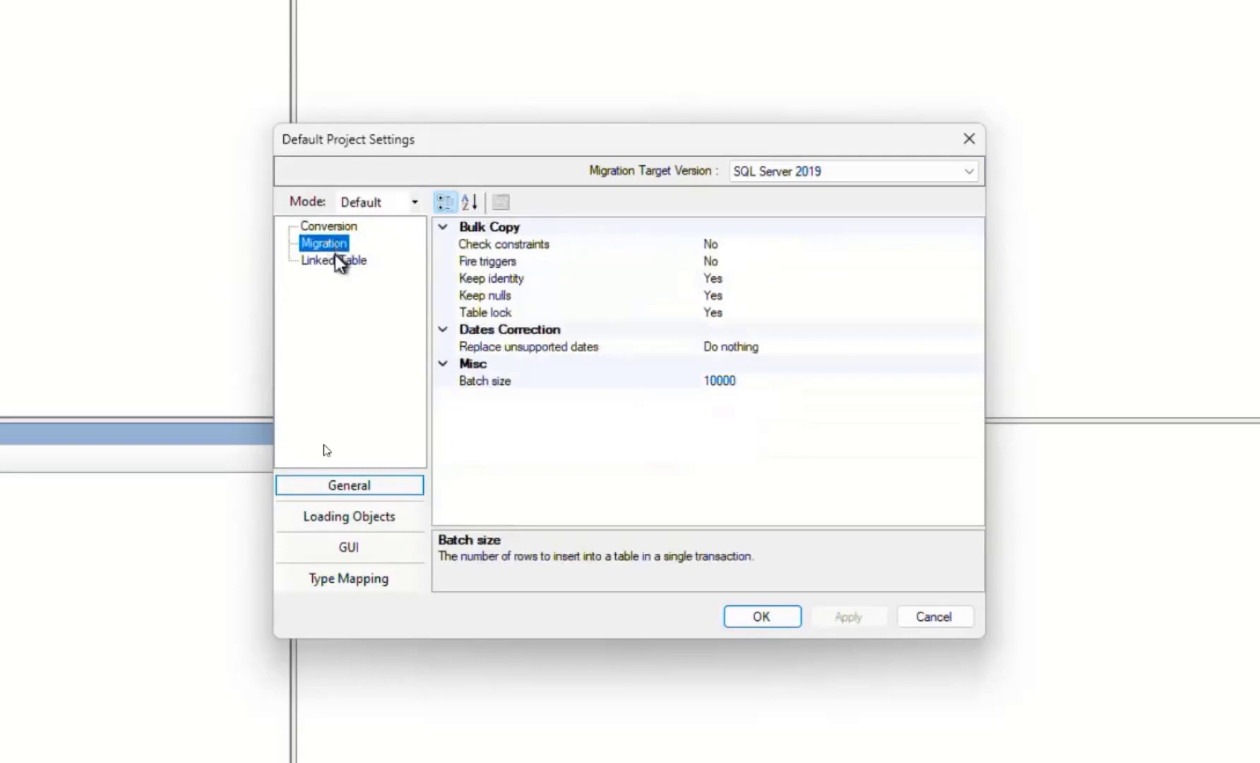
Step: Review the default type mappings from Access to SQL Server, including those for boolean and date
{"action": "left_click", "coordinate": [329, 580]}
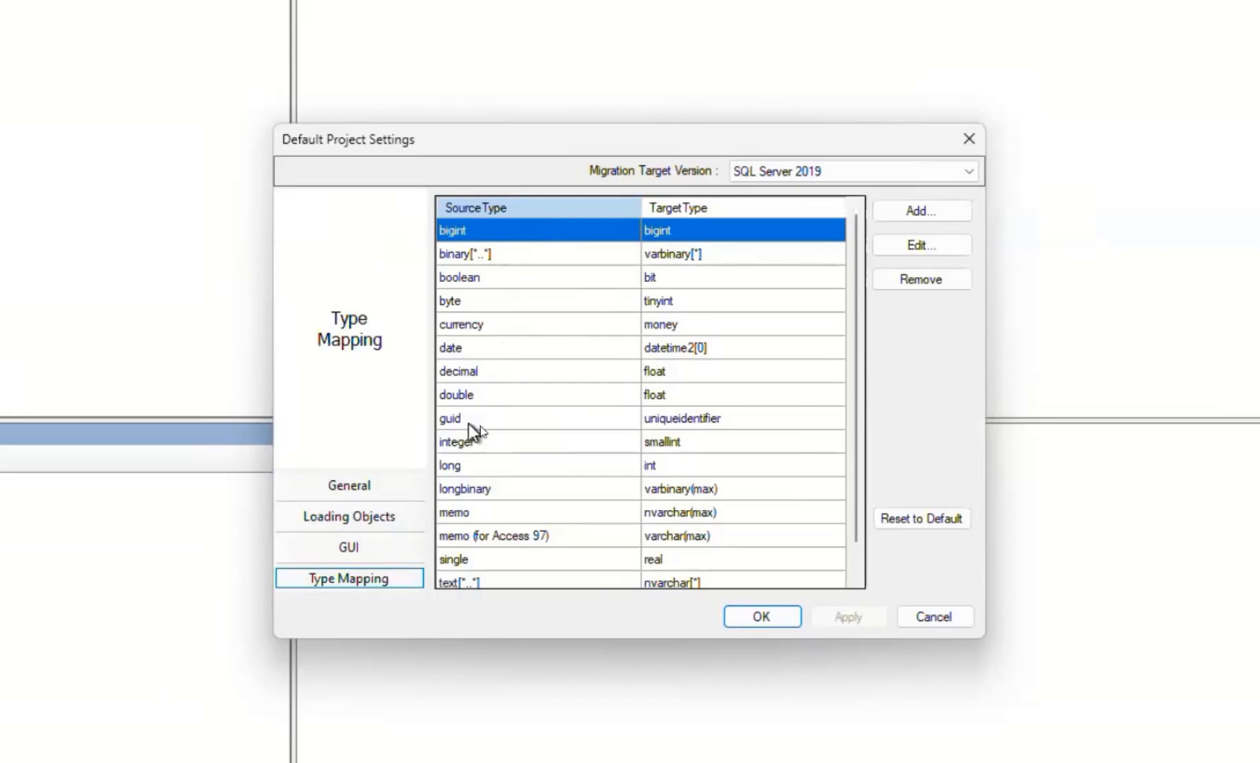
{"action": "left_click", "coordinate": [538, 285]}
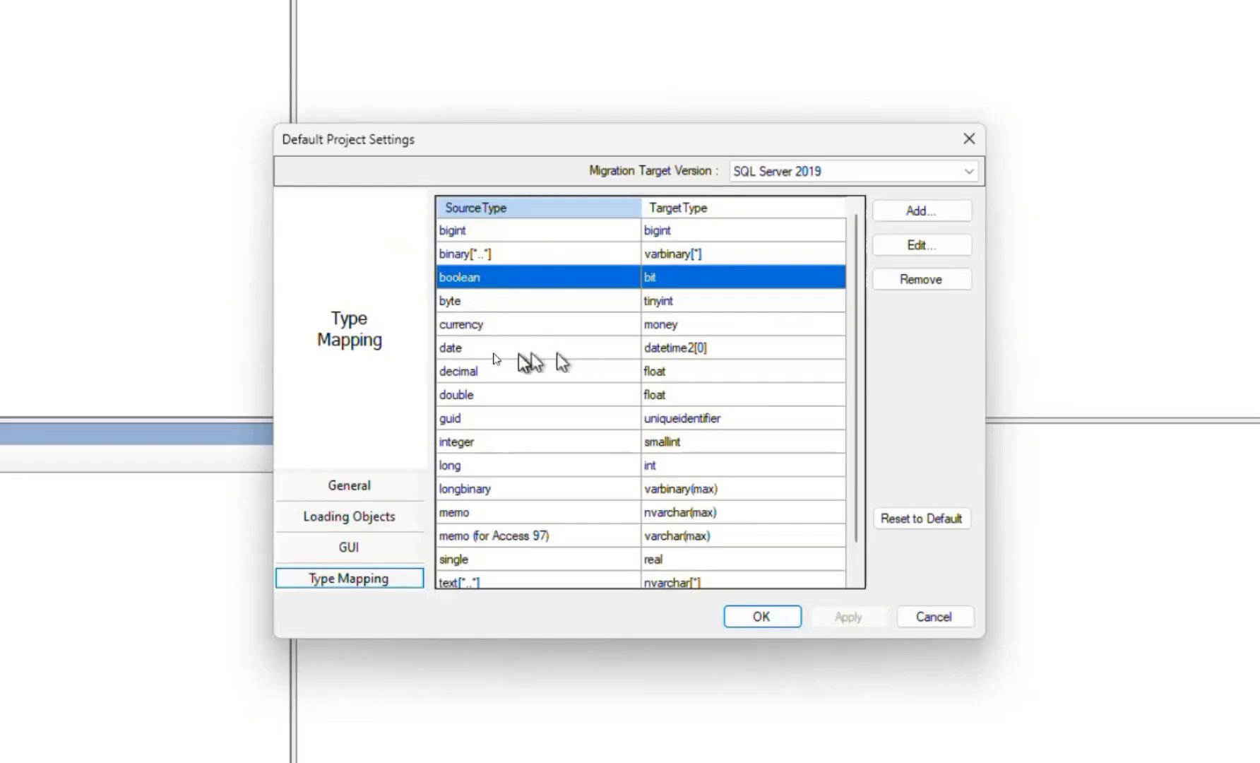
{"action": "left_click", "coordinate": [492, 352]}
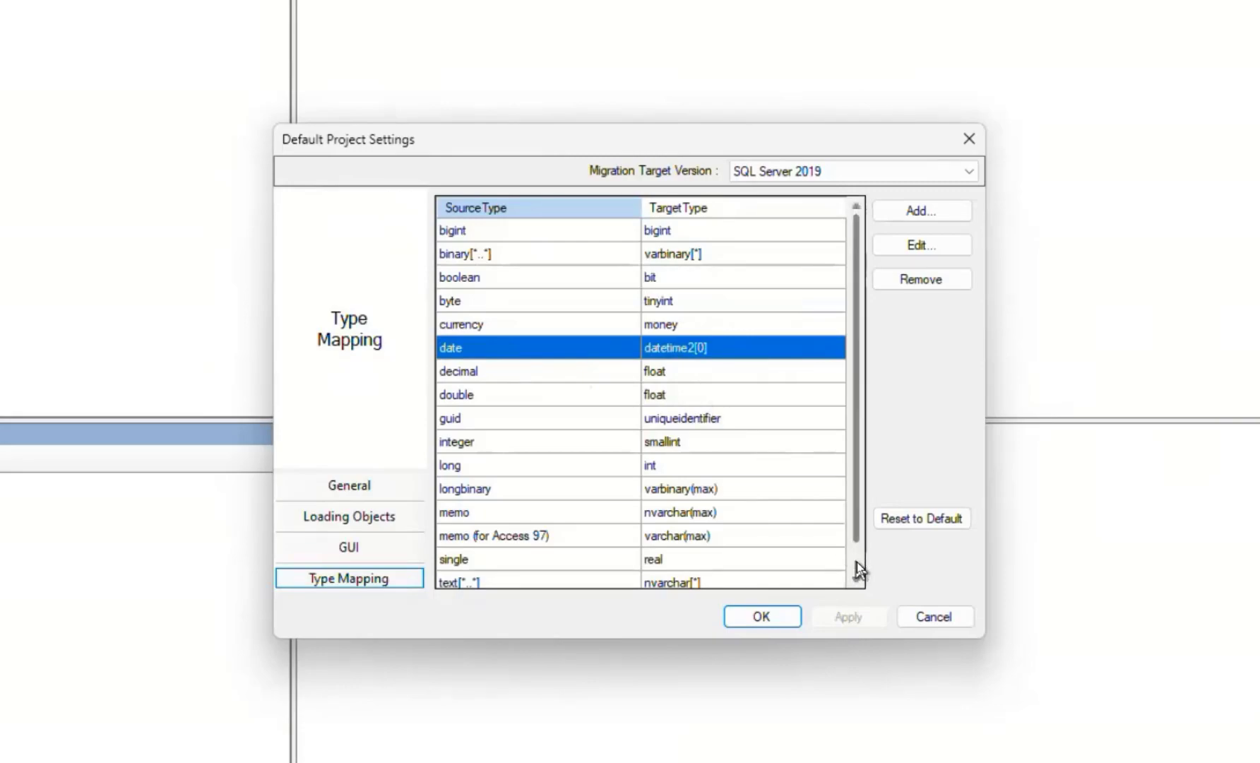
{"action": "scroll", "coordinate": [857, 563], "scroll_direction": "down", "scroll_amount": 1}
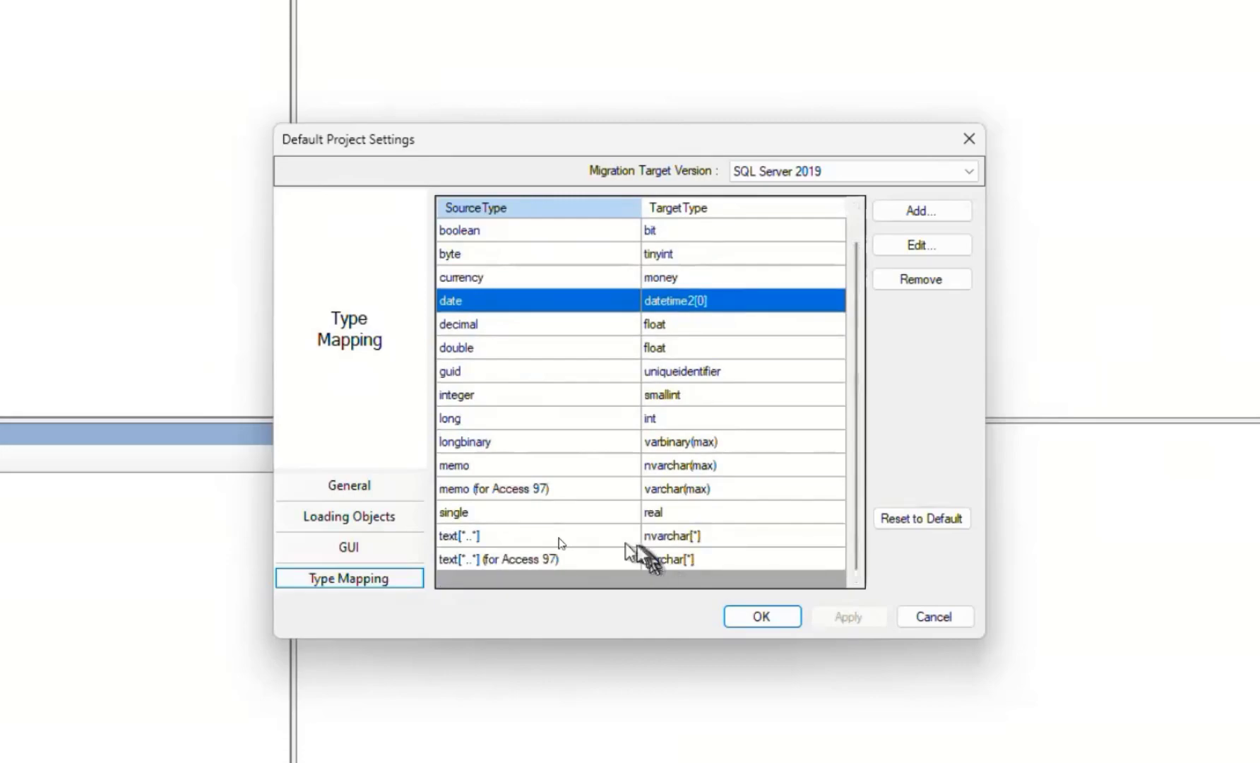
Step: Change the target type of the text source type to varchar(length), then apply and close the default project settings
{"action": "left_click", "coordinate": [559, 538]}
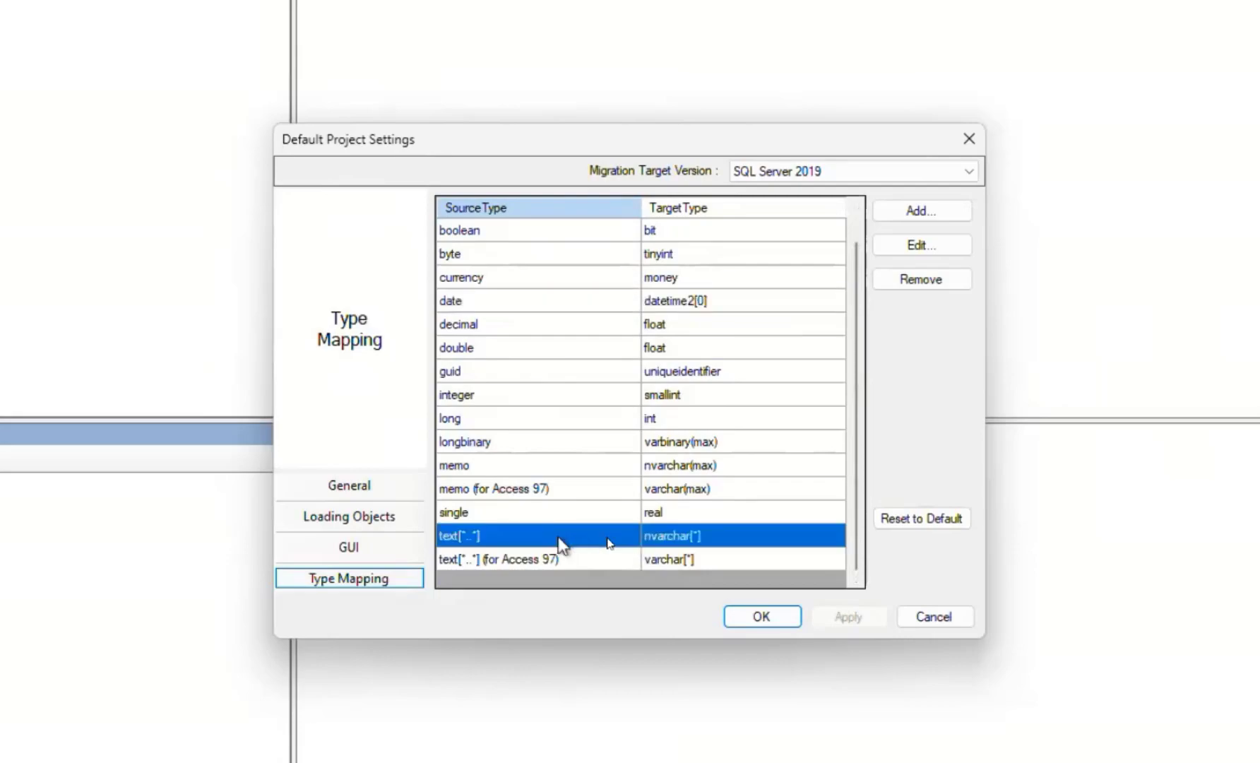
{"action": "double_click", "coordinate": [717, 538]}
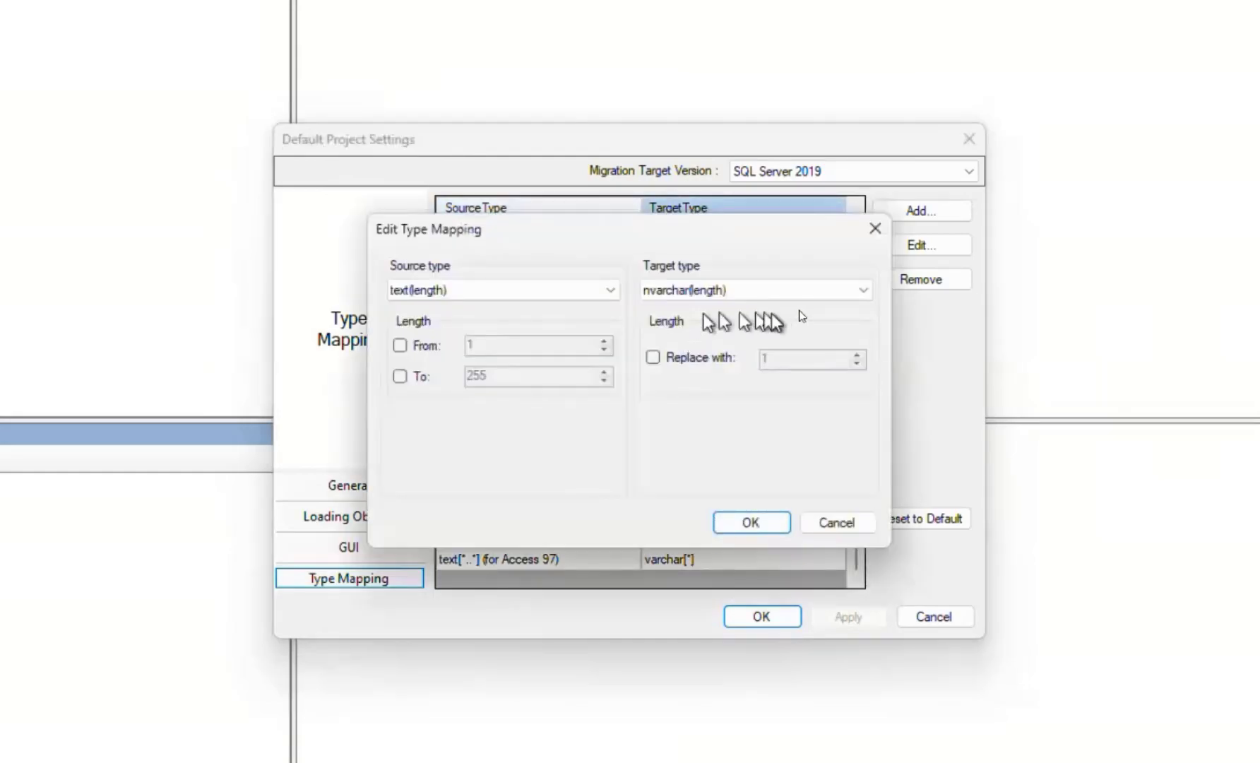
{"action": "left_click", "coordinate": [862, 292]}
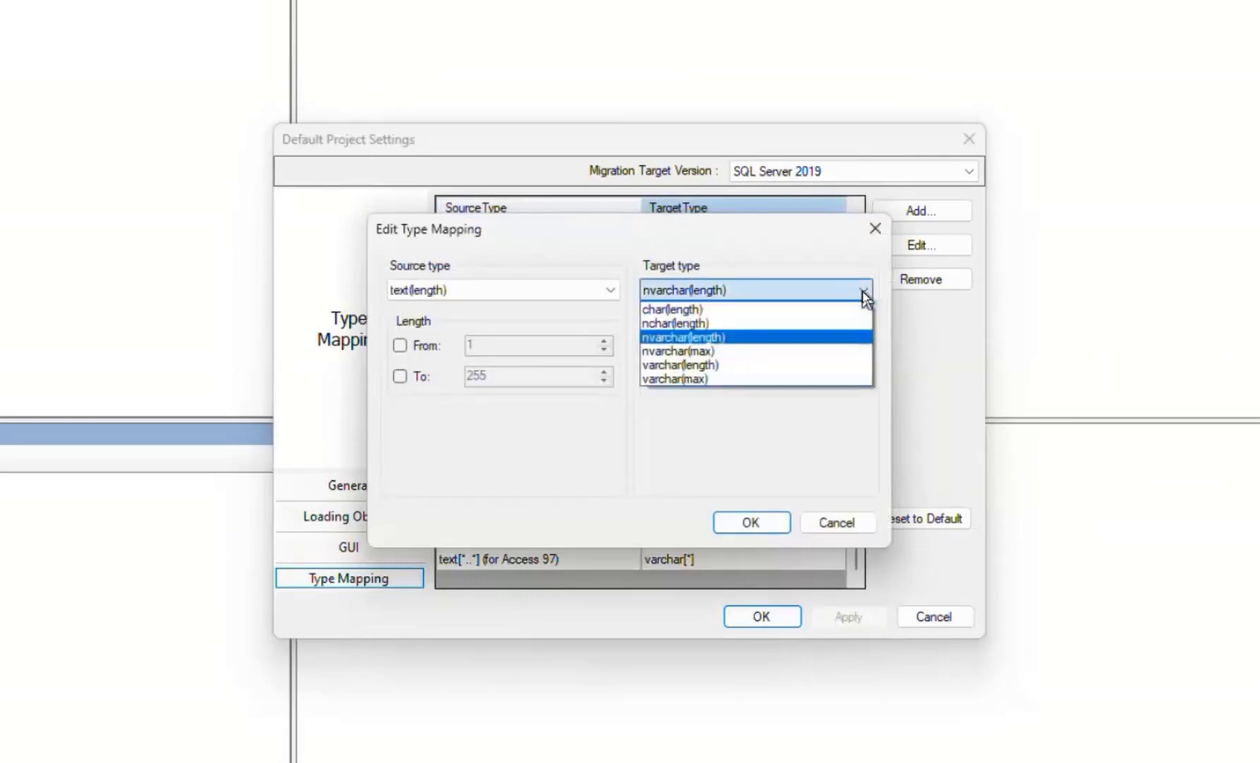
{"action": "left_click", "coordinate": [697, 365]}
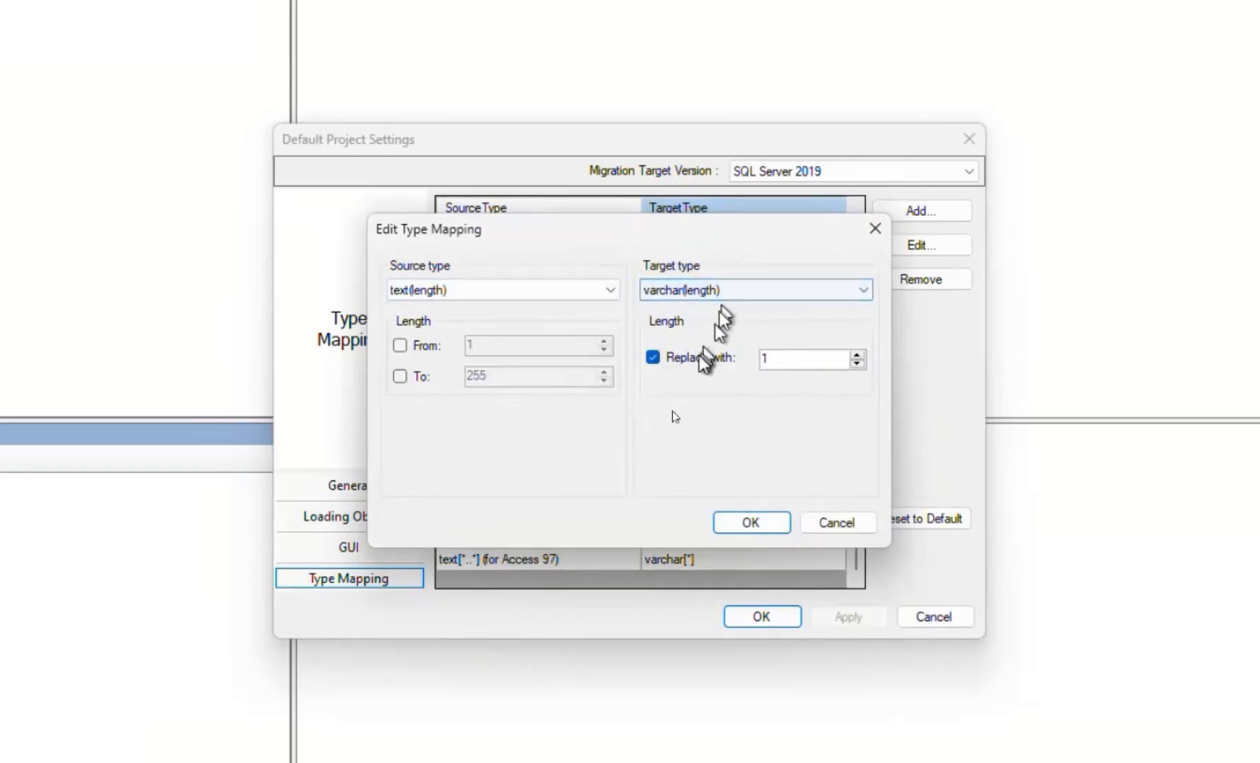
{"action": "left_click", "coordinate": [760, 523]}
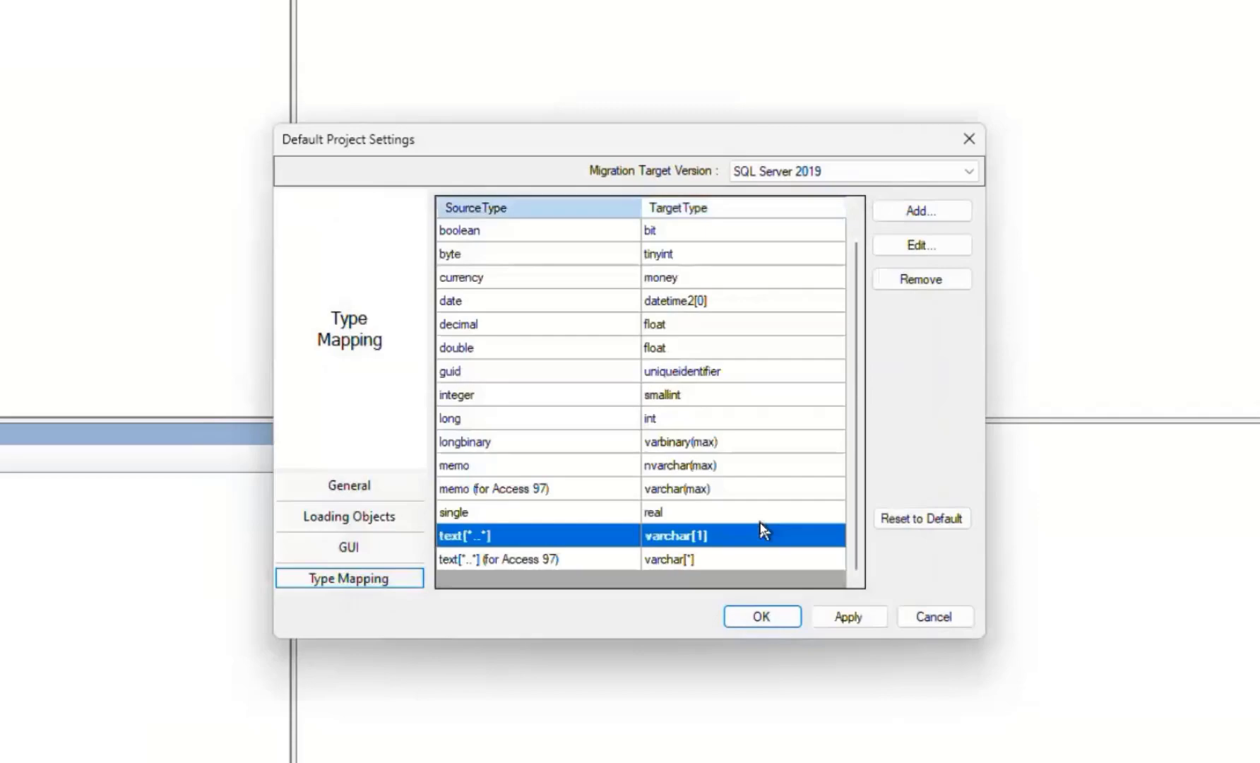
{"action": "left_click", "coordinate": [842, 616]}
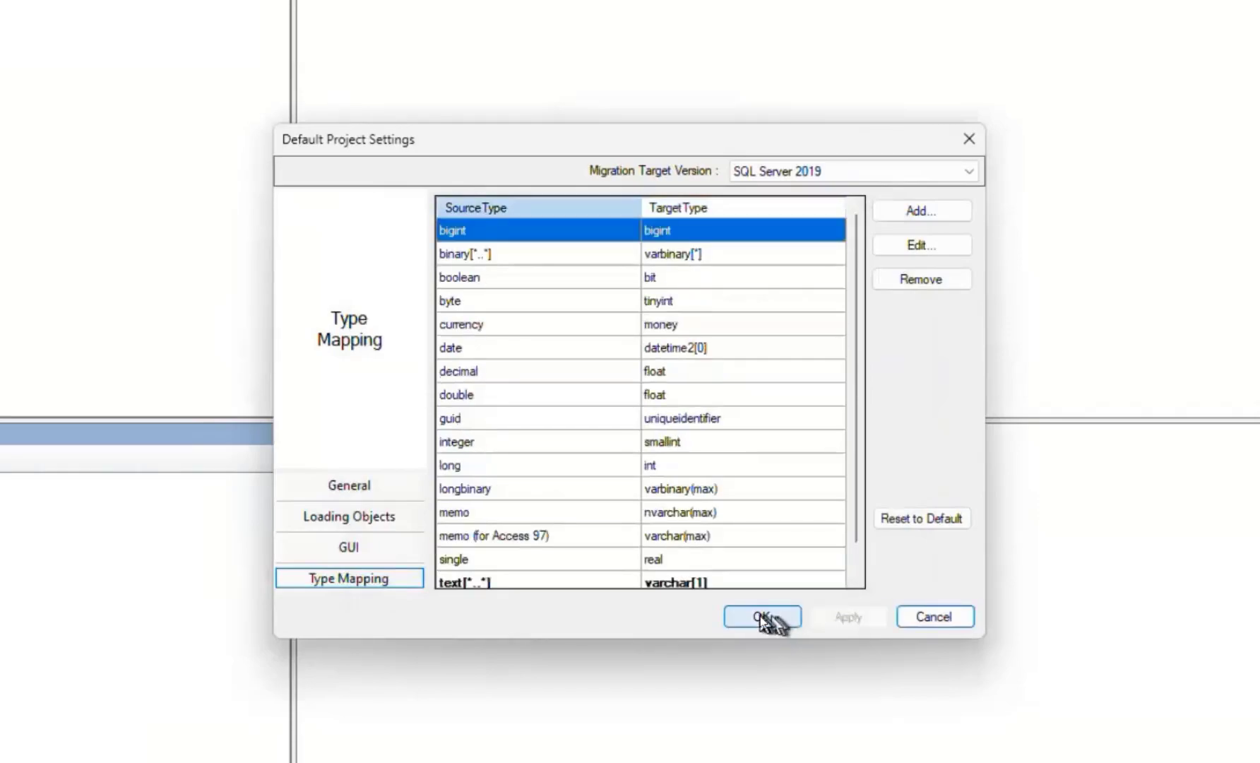
{"action": "left_click", "coordinate": [761, 617]}
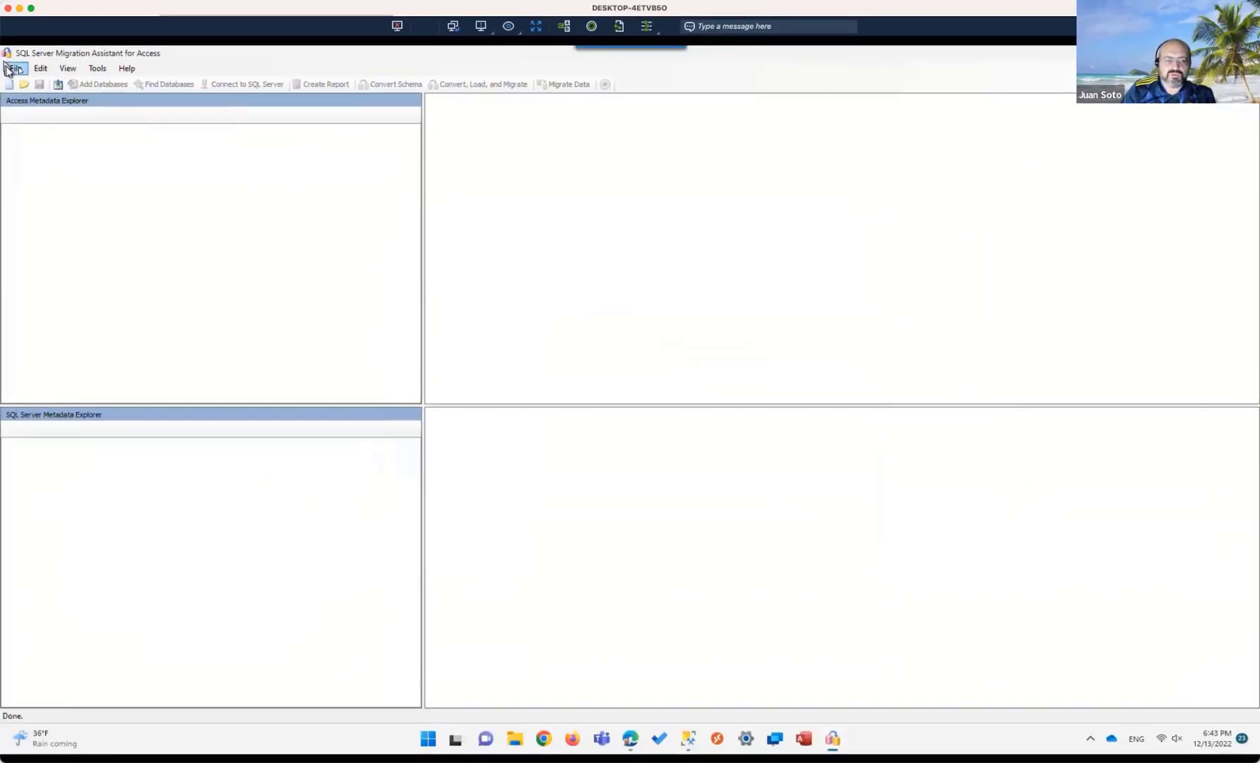
Step: Create a new migration project named NorthwindSQL2 that migrates to SQL Server 2019
{"action": "left_click", "coordinate": [17, 69]}
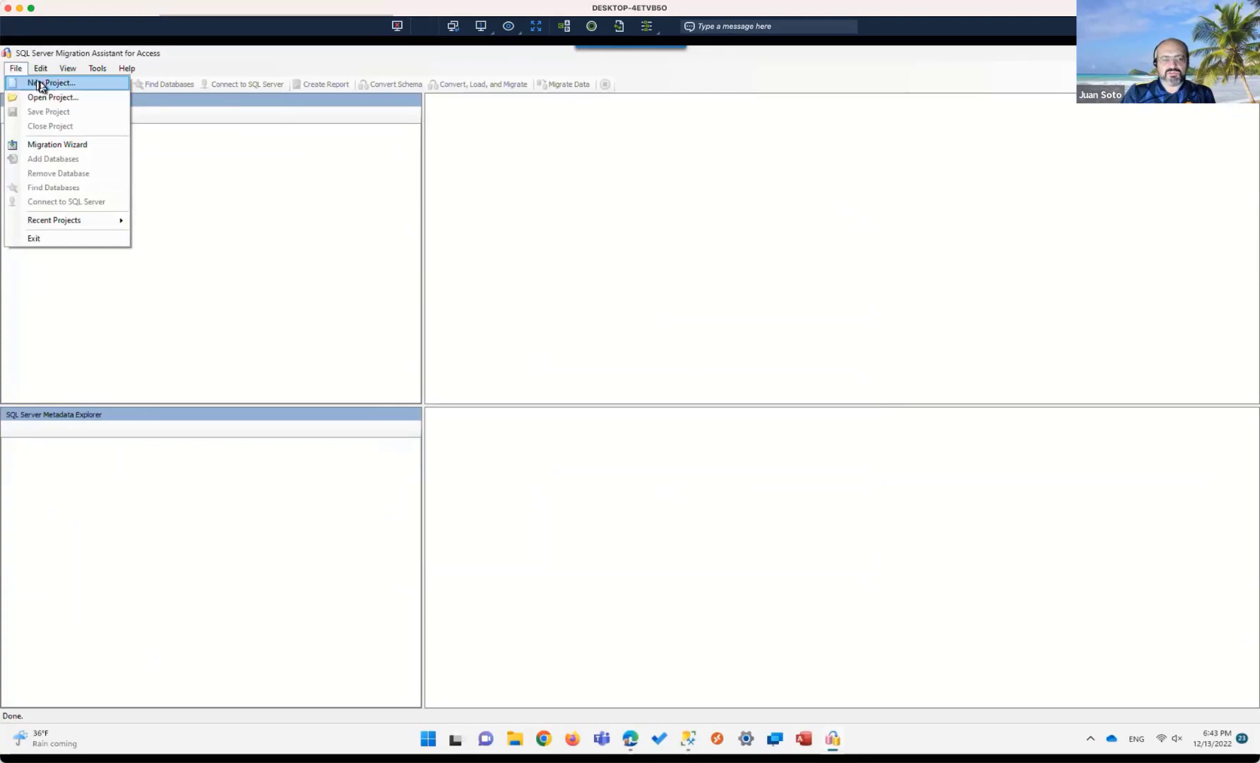
{"action": "left_click", "coordinate": [41, 82]}
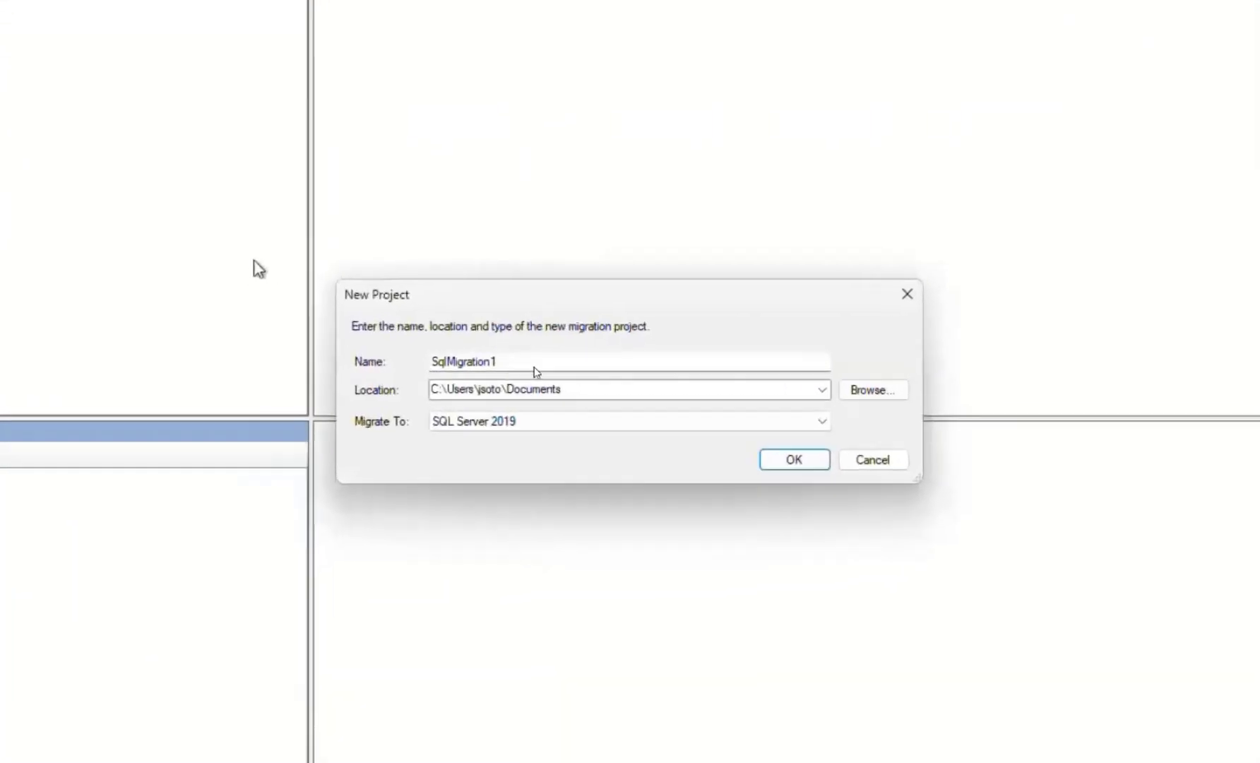
{"action": "left_click", "coordinate": [522, 360]}
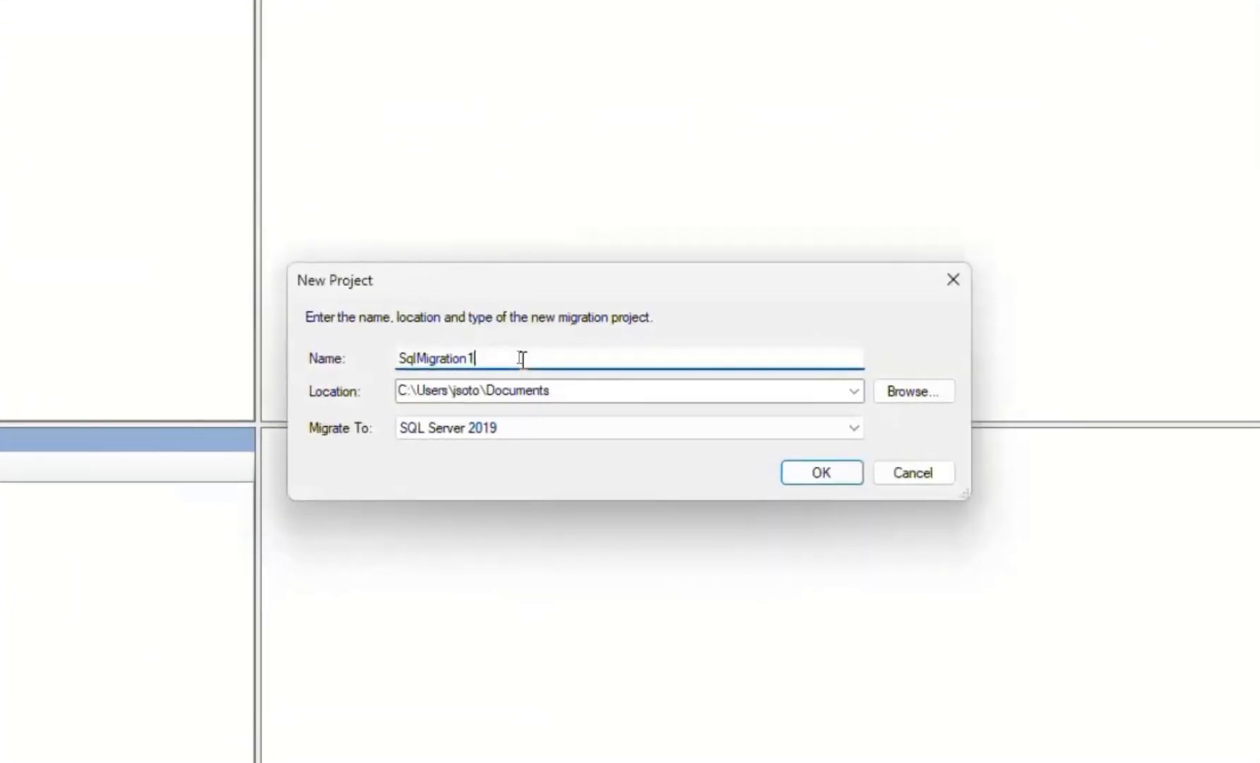
{"action": "left_click_drag", "start_coordinate": [522, 360], "coordinate": [374, 360]}
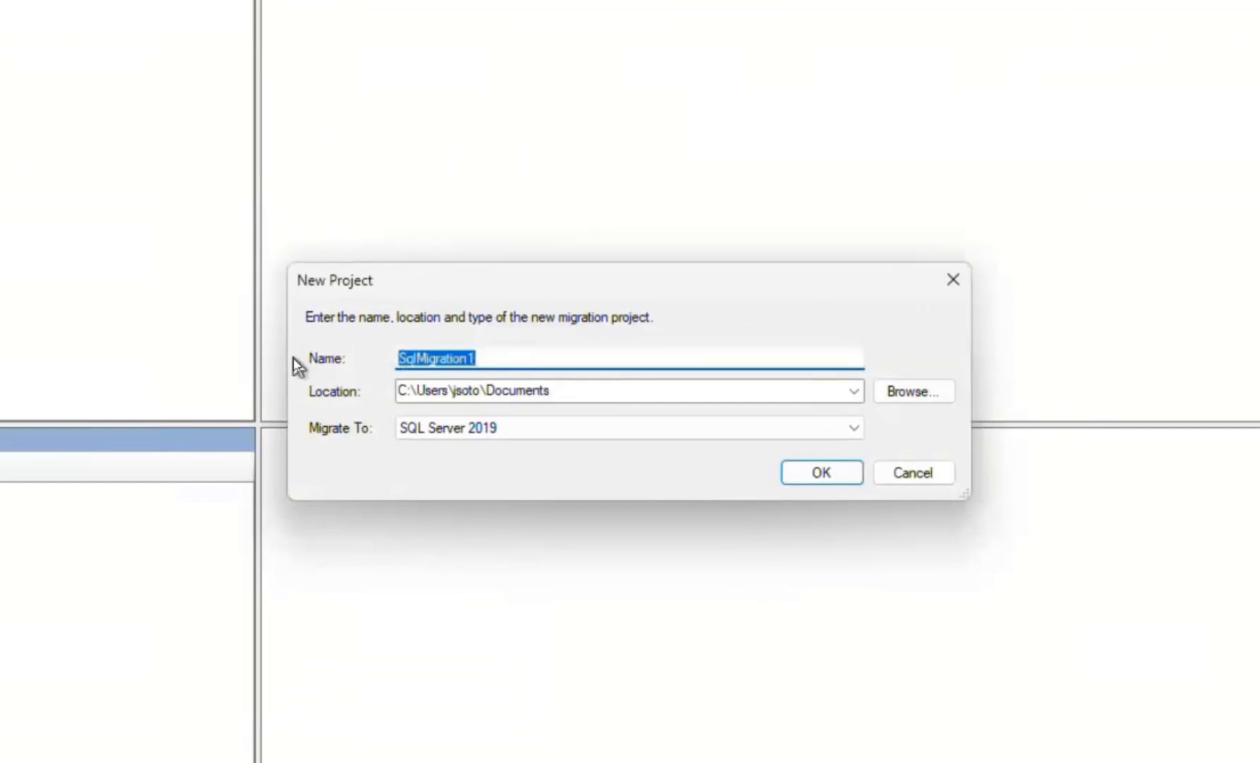
{"action": "type", "text": "Northwi"}
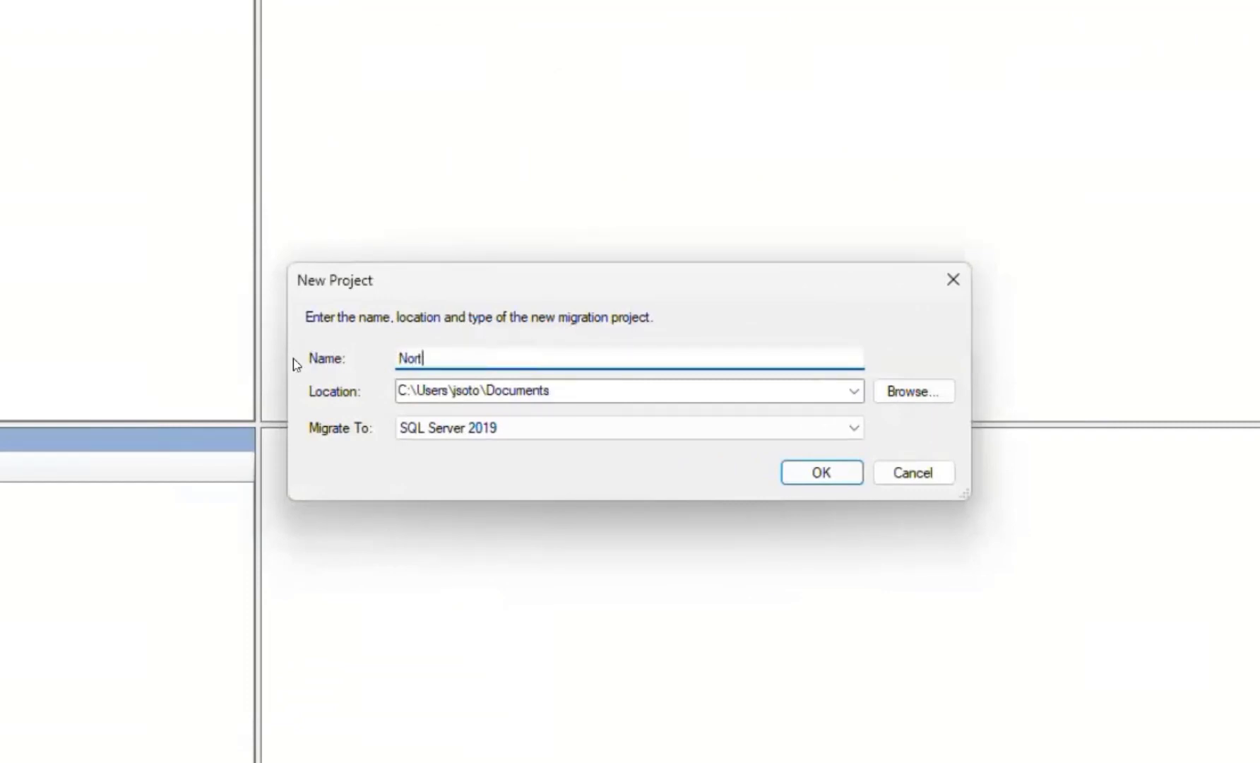
{"action": "type", "text": "ndSQL2"}
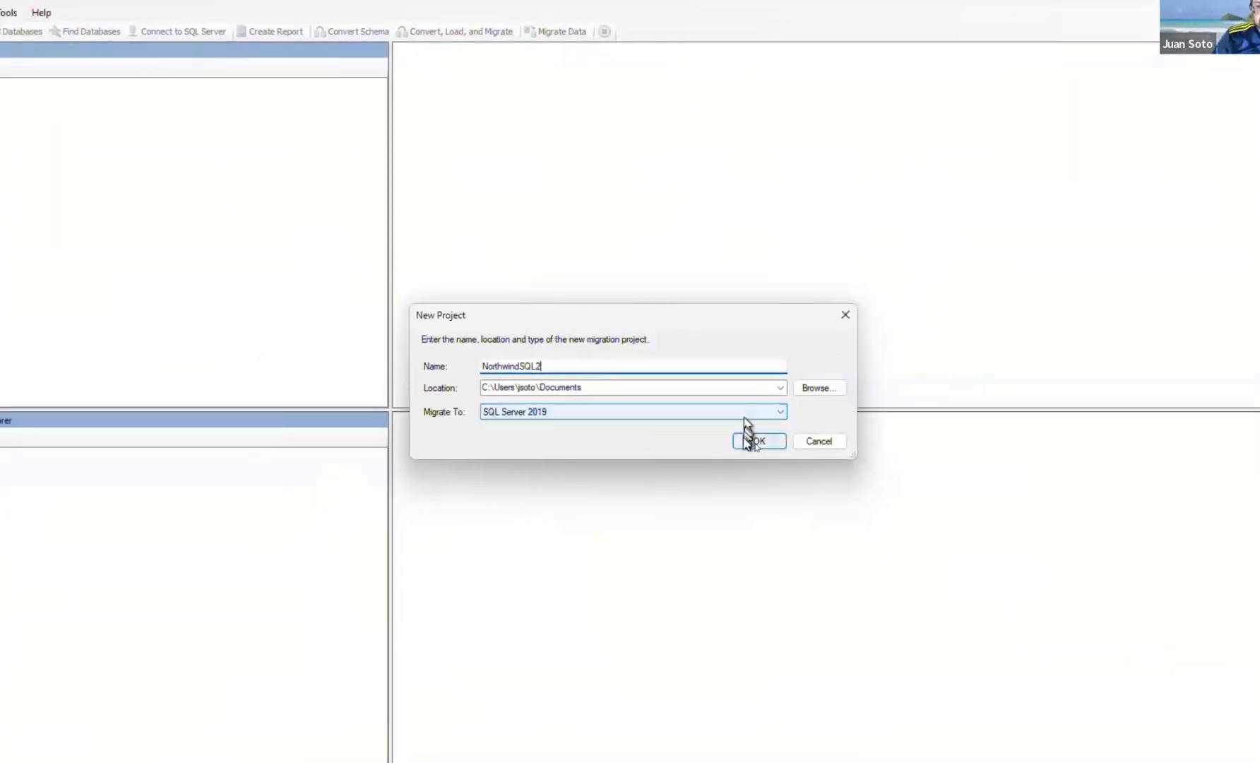
{"action": "left_click", "coordinate": [752, 439]}
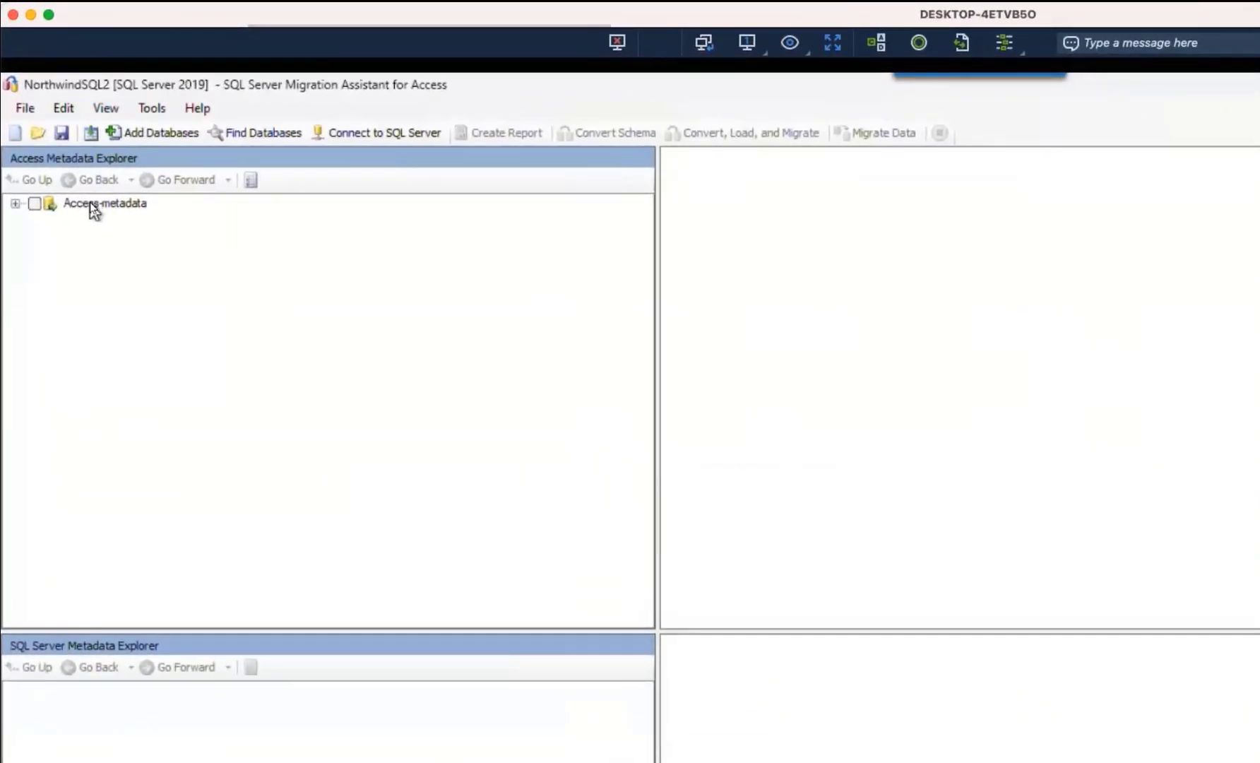
Step: Add the NorthwindSQL2.accdb database to the project and expand the Access metadata down to its queries and tables
{"action": "left_click", "coordinate": [156, 134]}
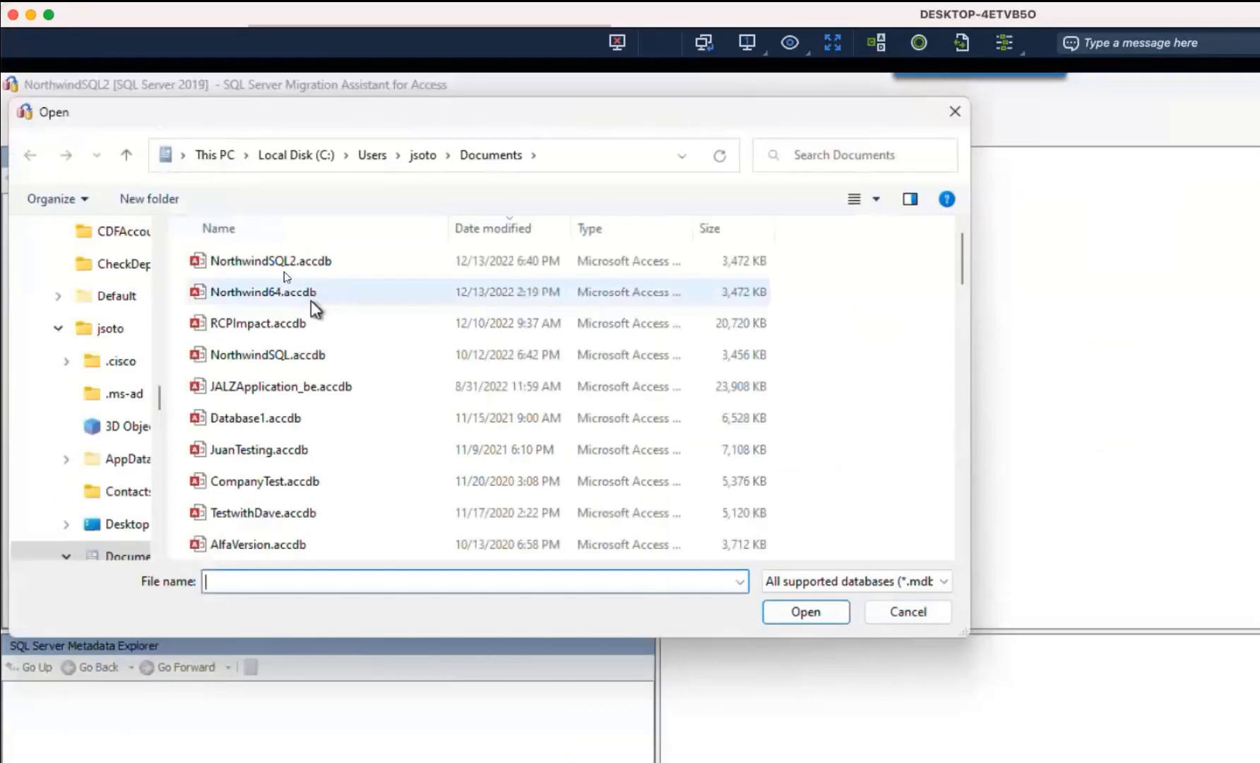
{"action": "left_click", "coordinate": [281, 267]}
{"action": "double_click", "coordinate": [281, 266]}
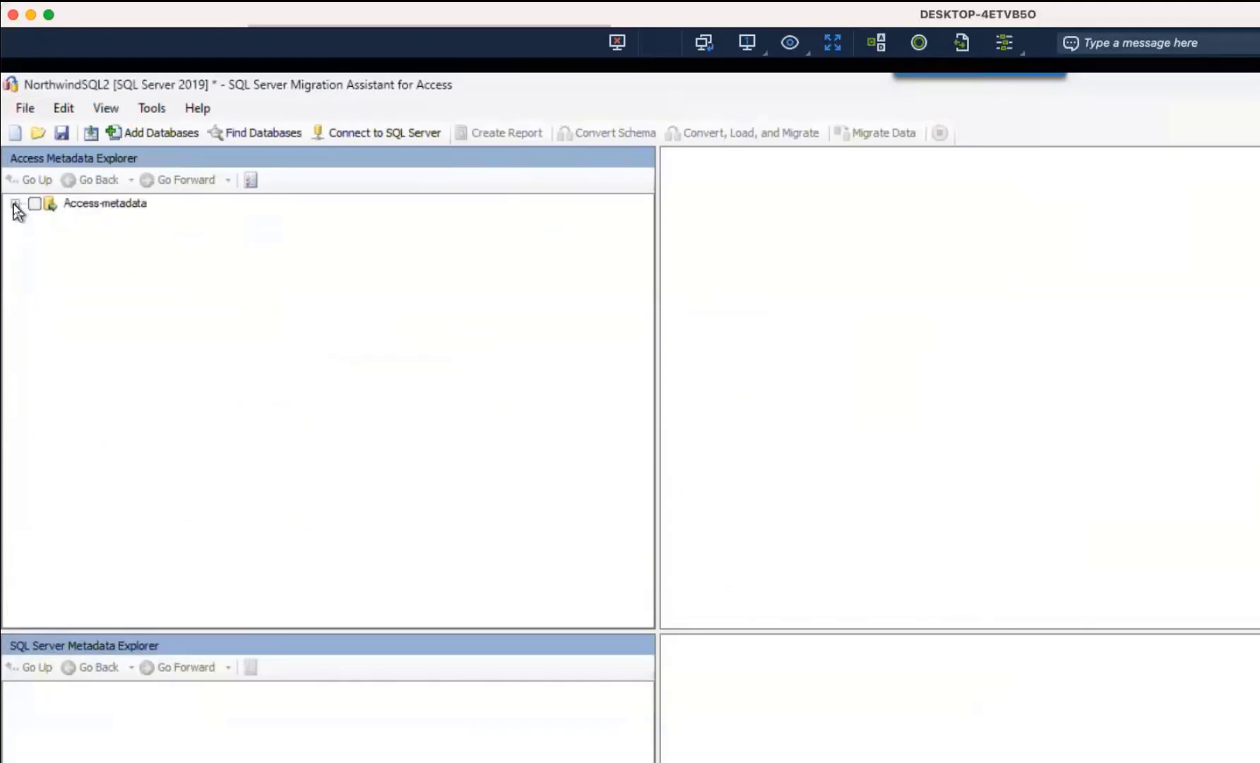
{"action": "left_click", "coordinate": [15, 203]}
{"action": "left_click", "coordinate": [34, 220]}
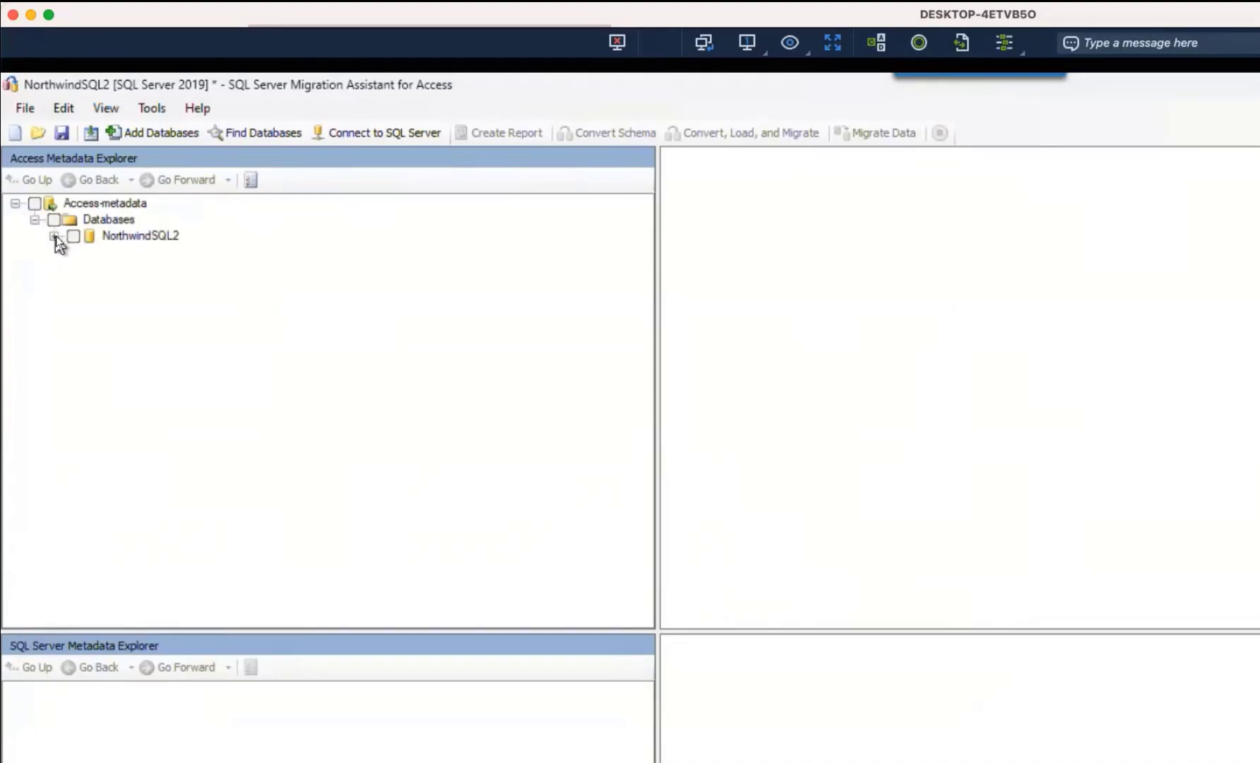
{"action": "left_click", "coordinate": [54, 236]}
{"action": "key", "text": "super+w"}
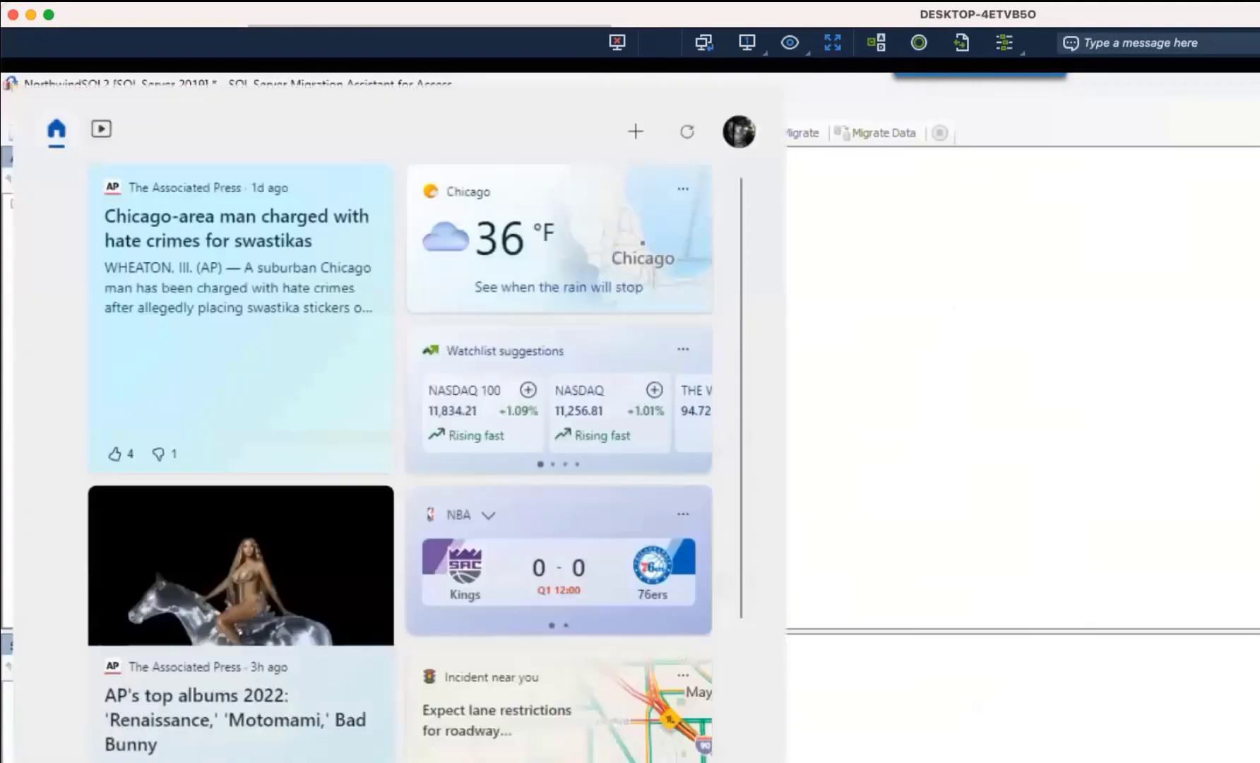
{"action": "key", "text": "super+w"}
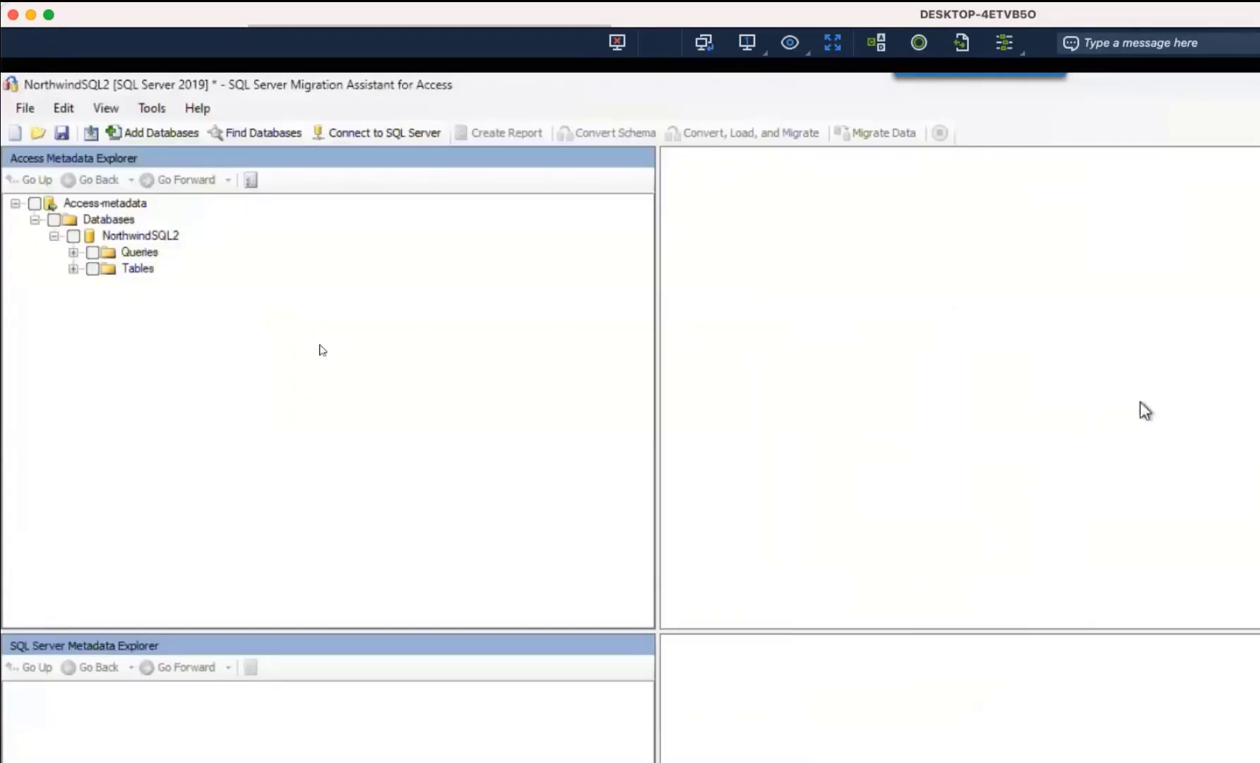
Step: Select all NorthwindSQL2 tables for migration without the queries, and look through the lists of tables and queries
{"action": "left_click", "coordinate": [94, 269]}
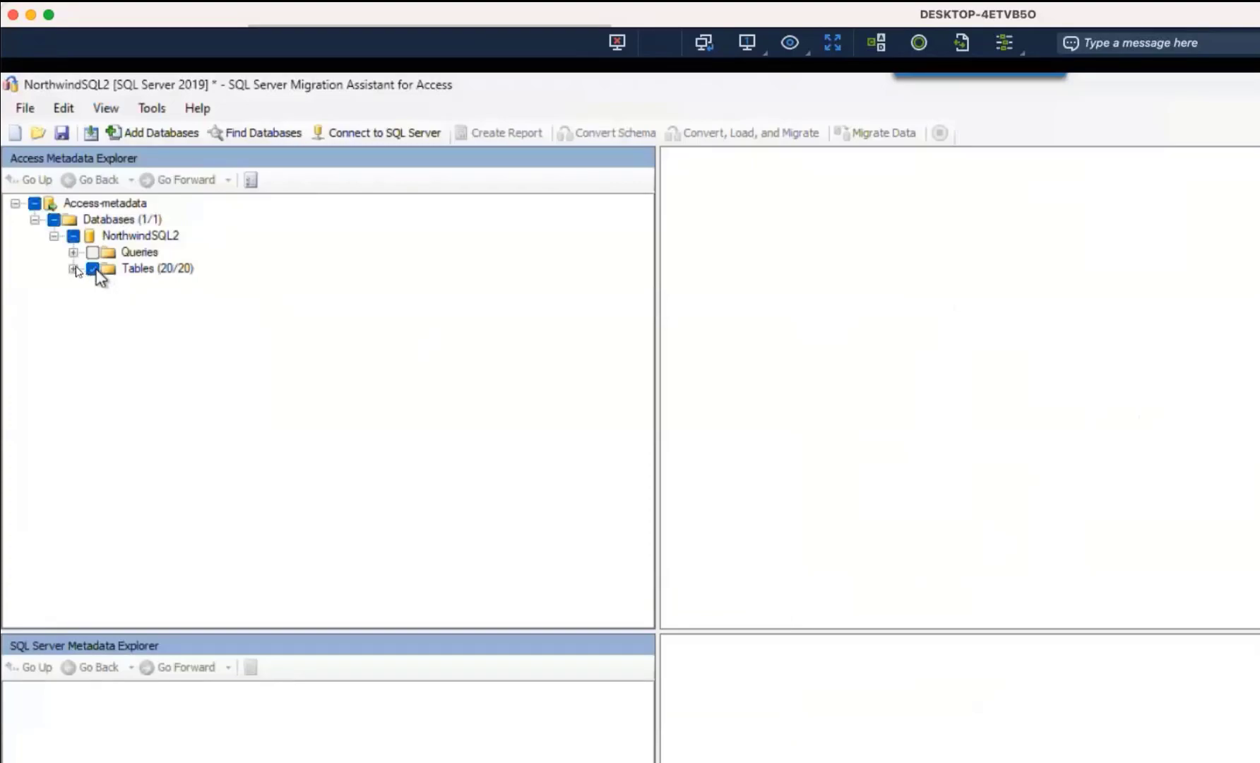
{"action": "left_click", "coordinate": [73, 268]}
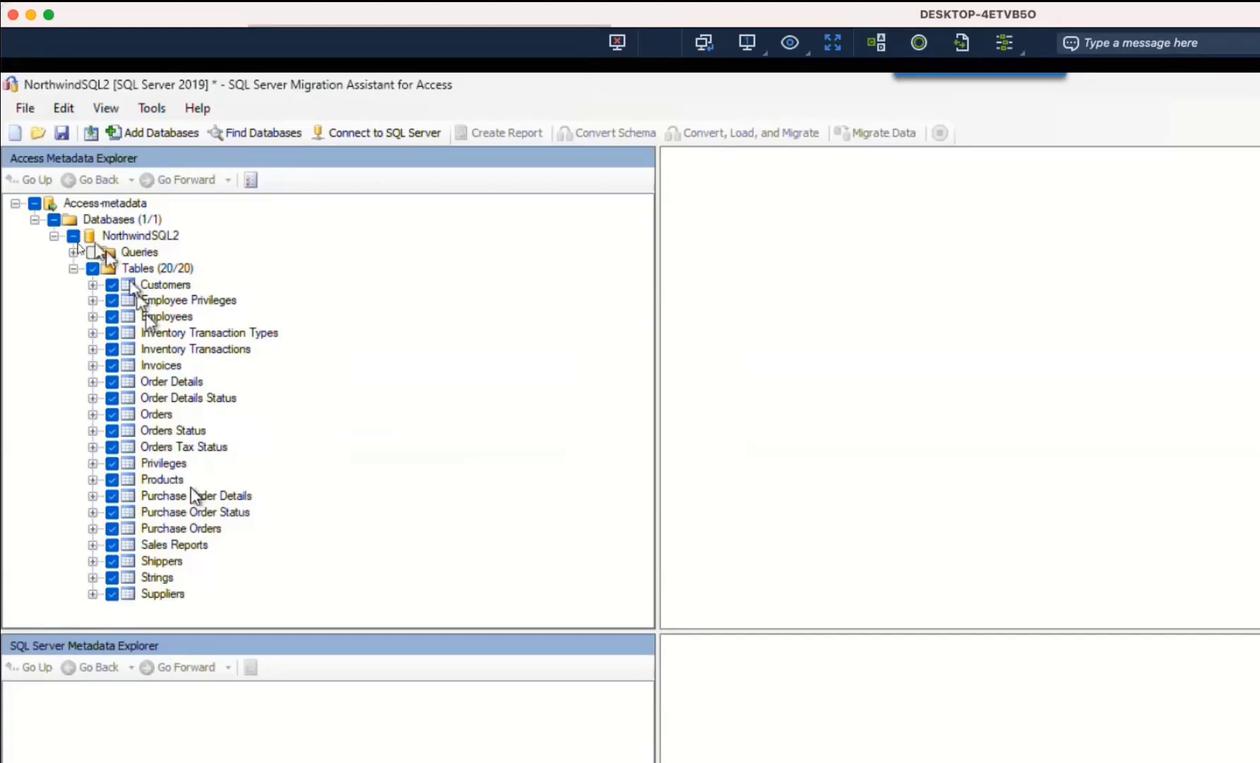
{"action": "left_click", "coordinate": [74, 252]}
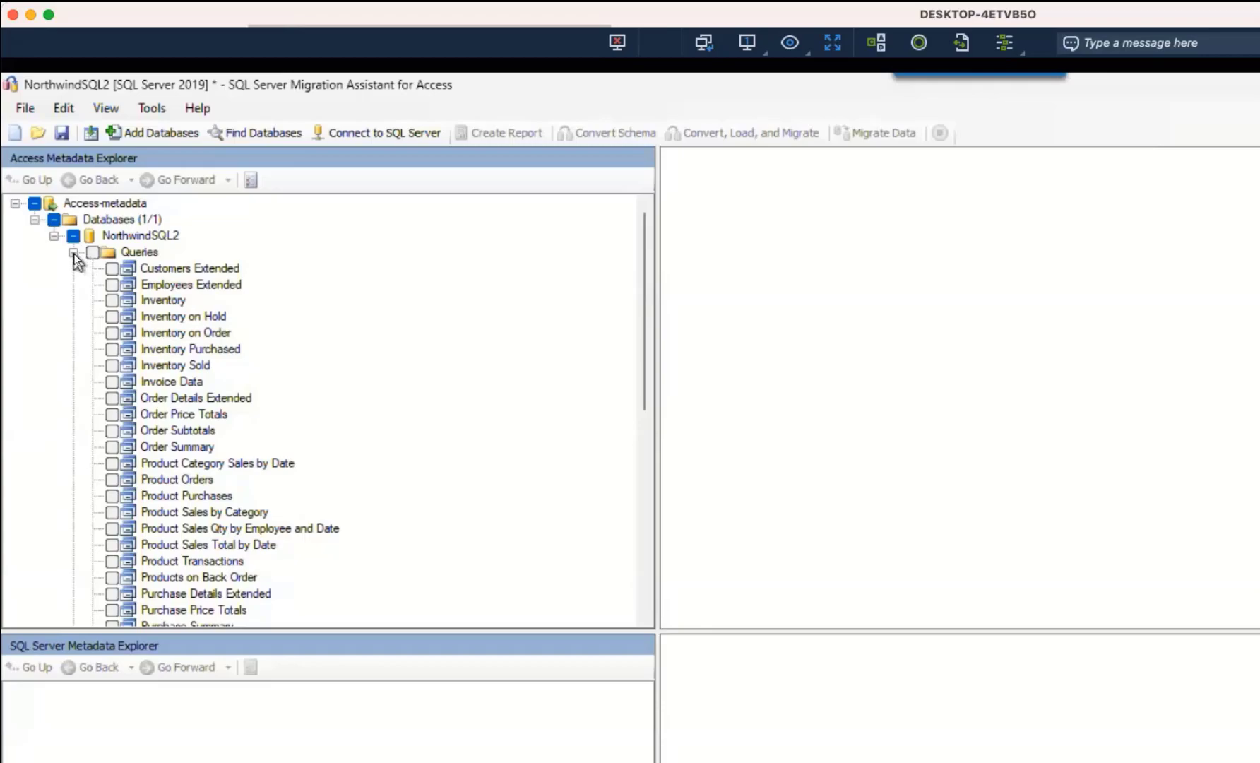
{"action": "left_click", "coordinate": [73, 252]}
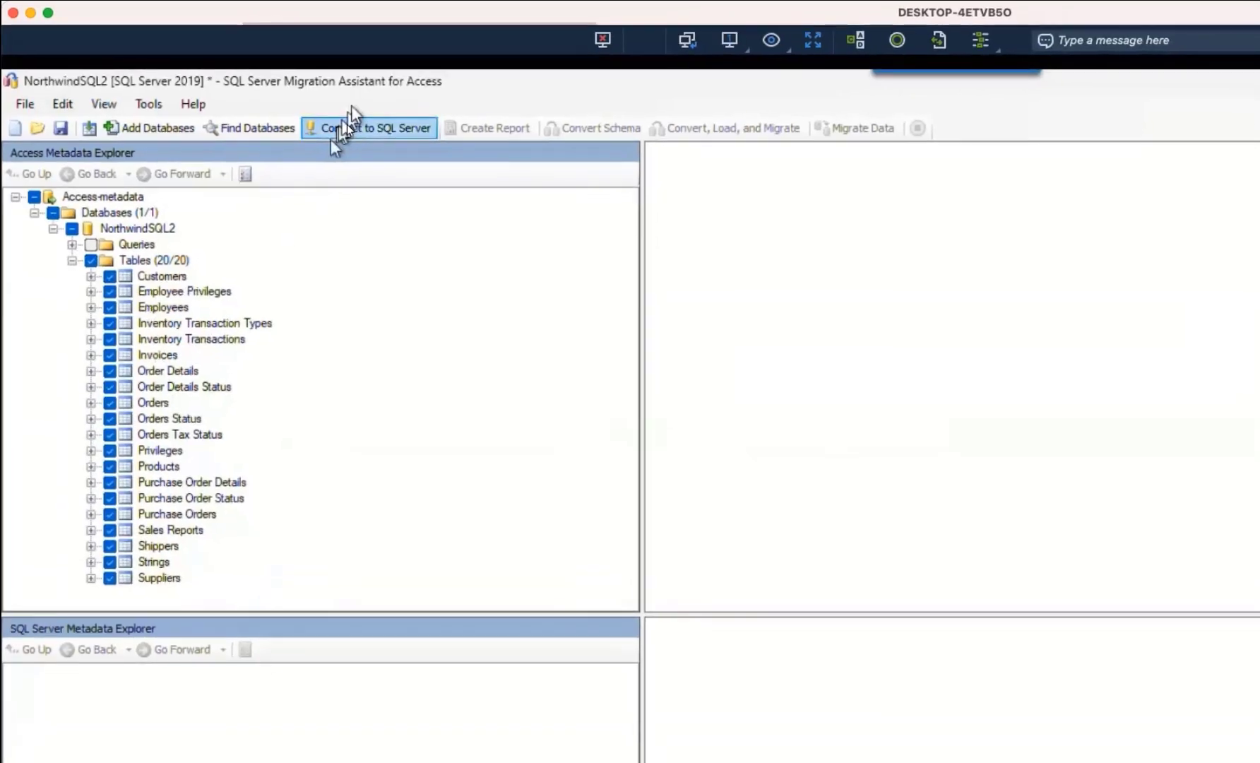
Step: Connect to SQL Server with Windows Authentication, creating the NorthwindSQL database, and expand the server's database list in the metadata
{"action": "left_click", "coordinate": [346, 128]}
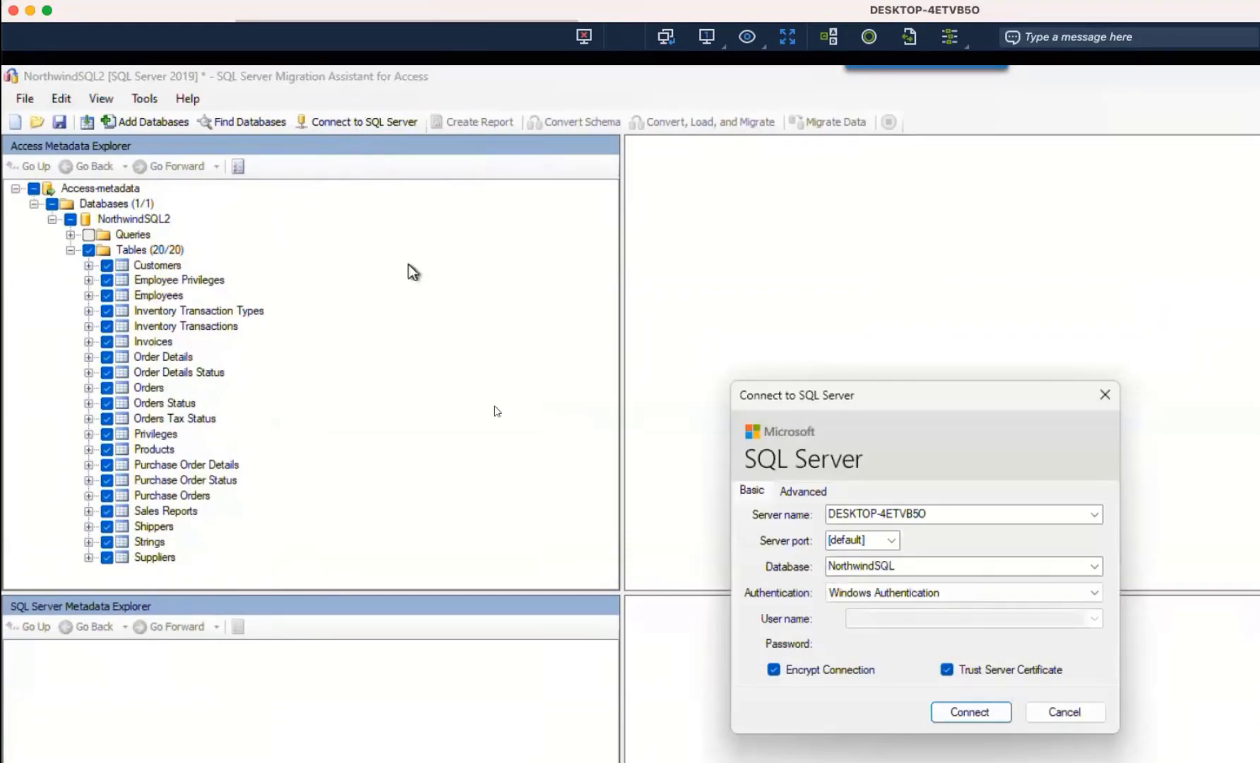
{"action": "left_click", "coordinate": [949, 596]}
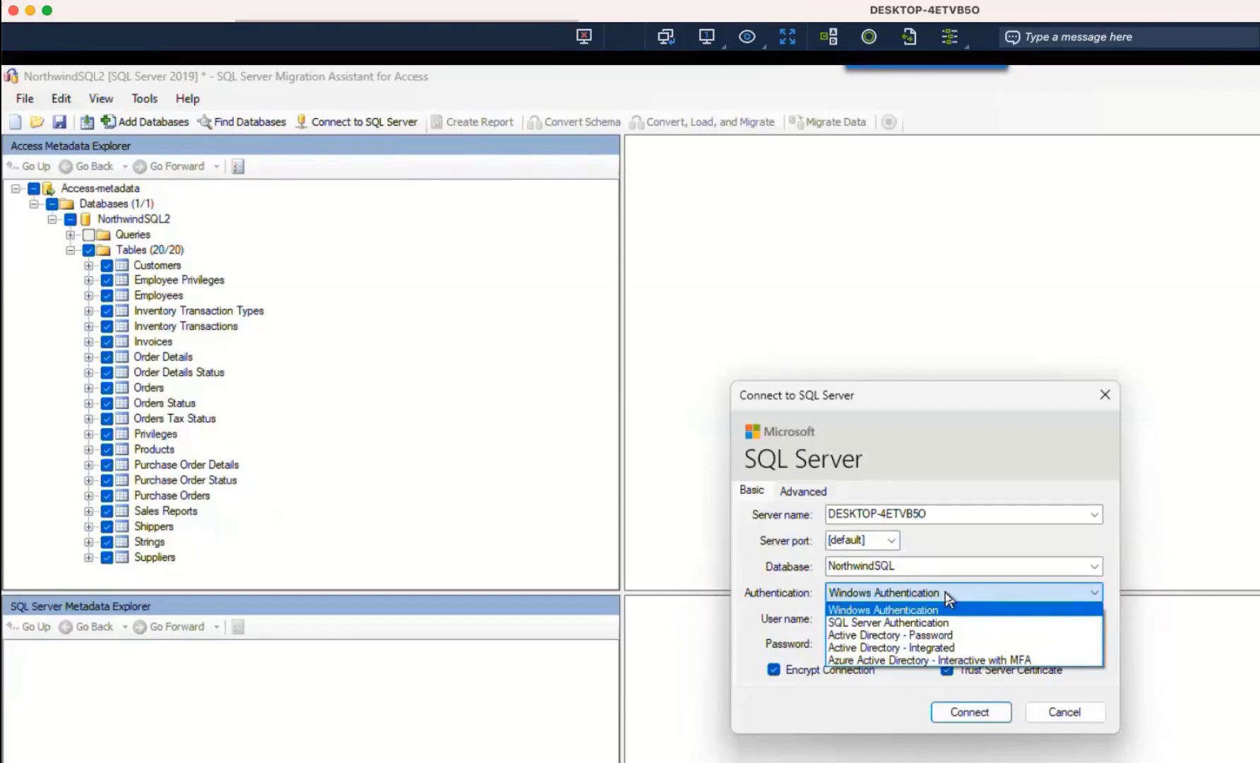
{"action": "left_click", "coordinate": [946, 592]}
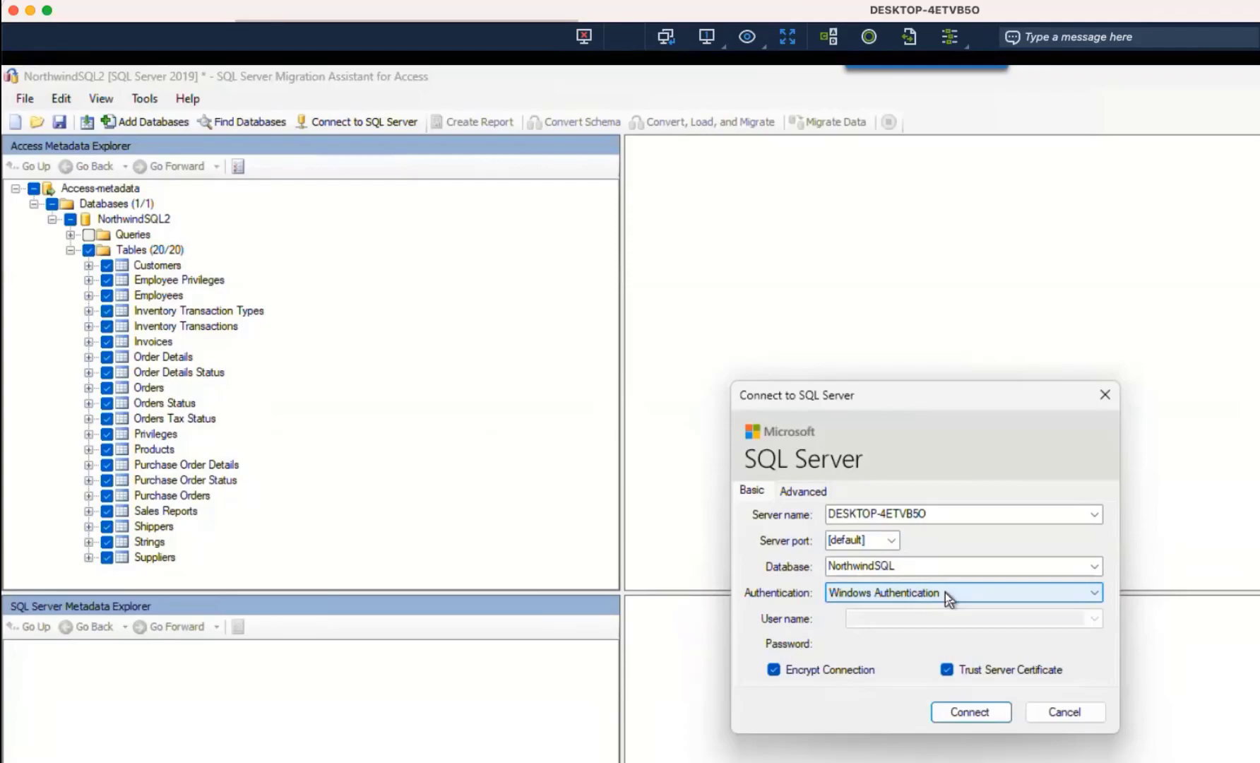
{"action": "left_click", "coordinate": [977, 714]}
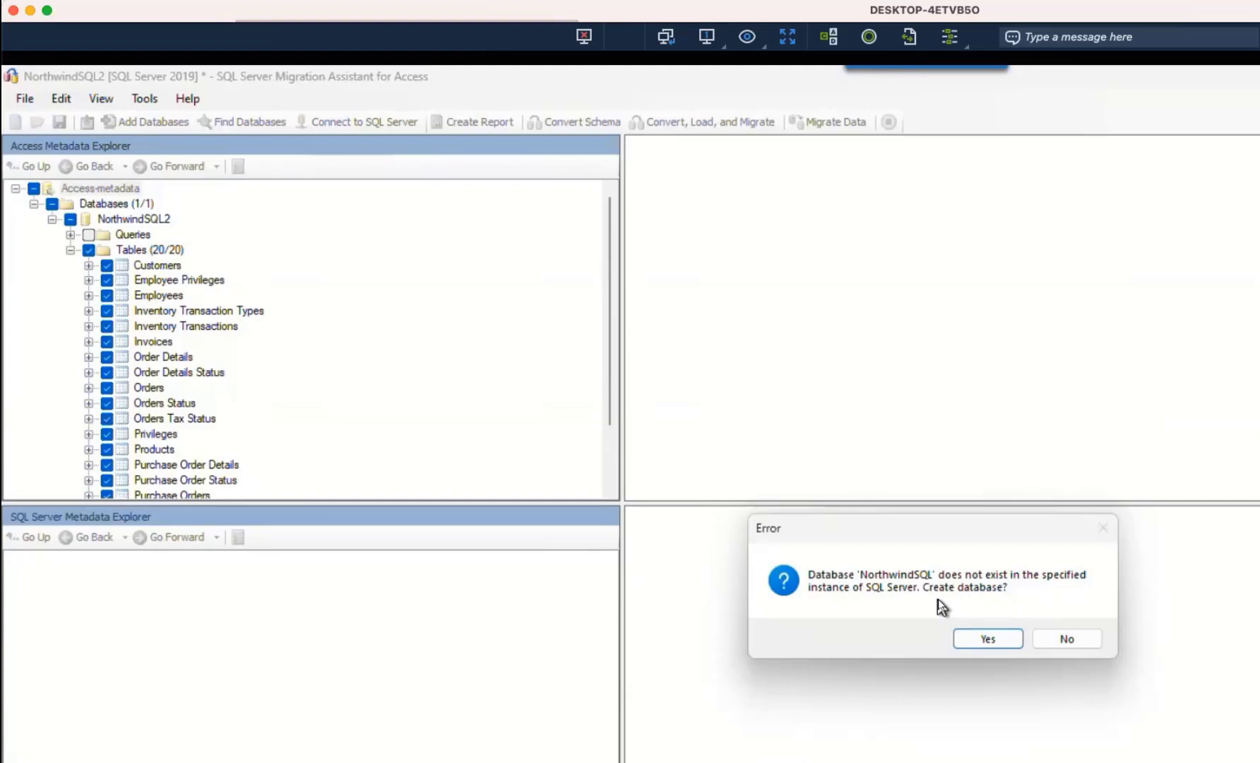
{"action": "left_click", "coordinate": [974, 639]}
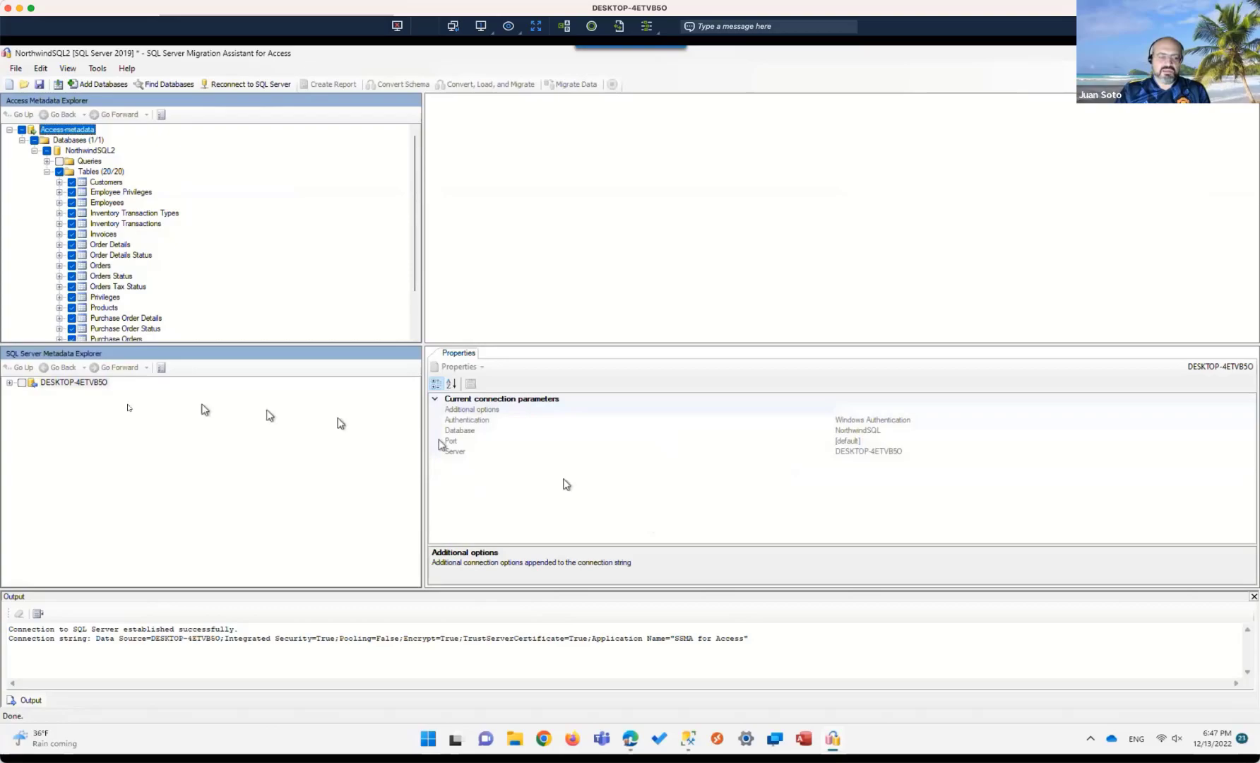
{"action": "left_click", "coordinate": [9, 382]}
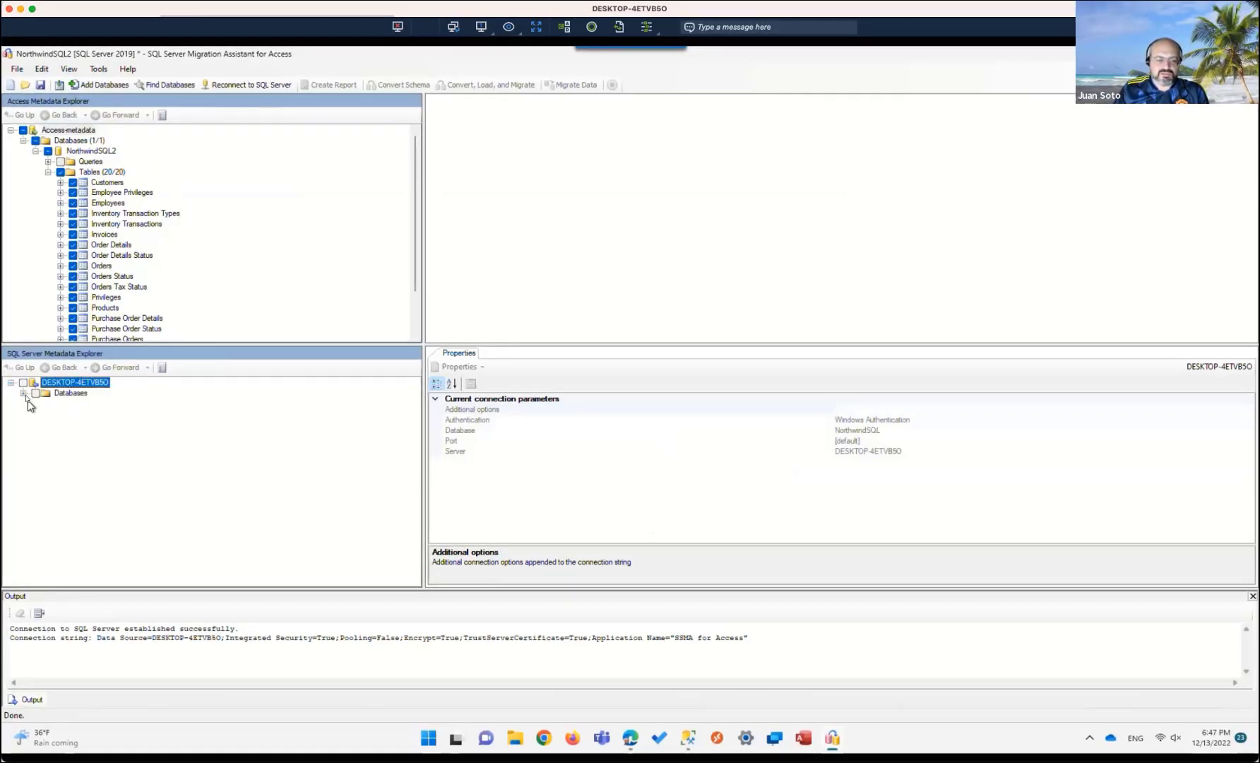
{"action": "left_click", "coordinate": [24, 394]}
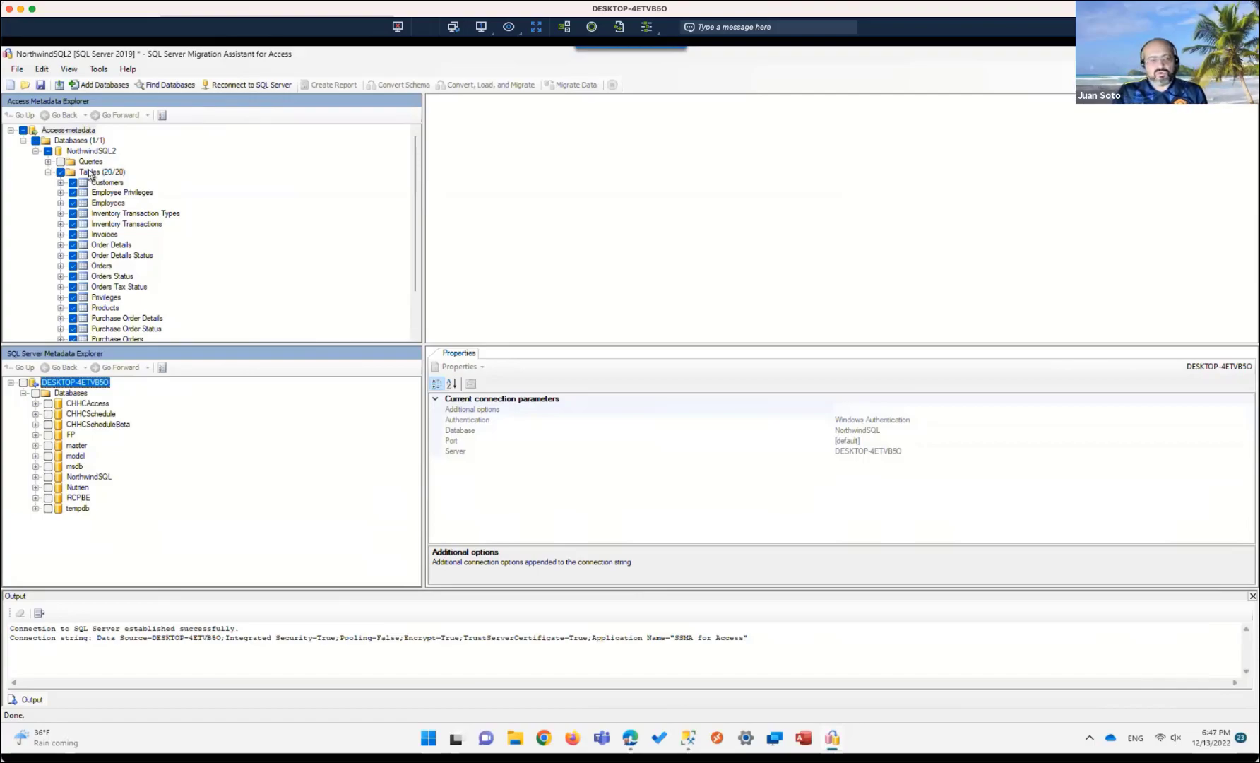
Step: Convert, load, and migrate the NorthwindSQL2 tables, expanding the table list in the database synchronization before accepting it
{"action": "right_click", "coordinate": [90, 174]}
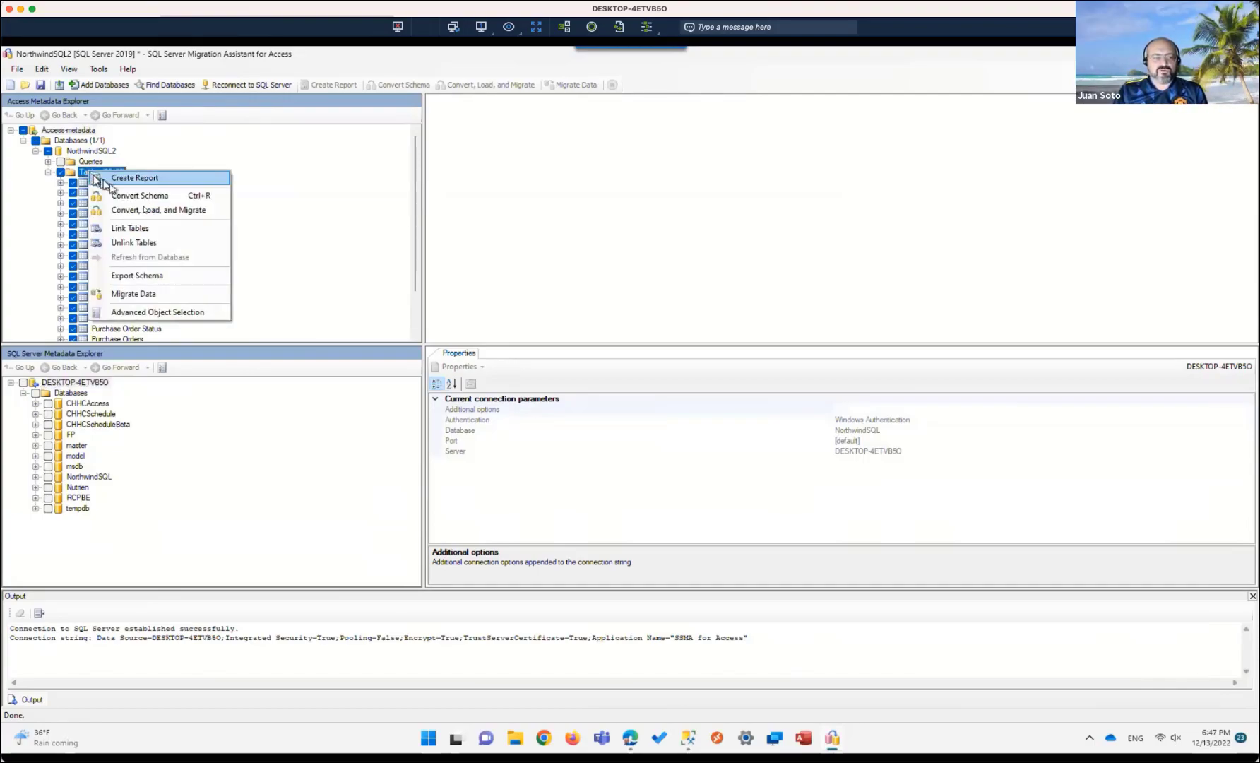
{"action": "left_click", "coordinate": [152, 210]}
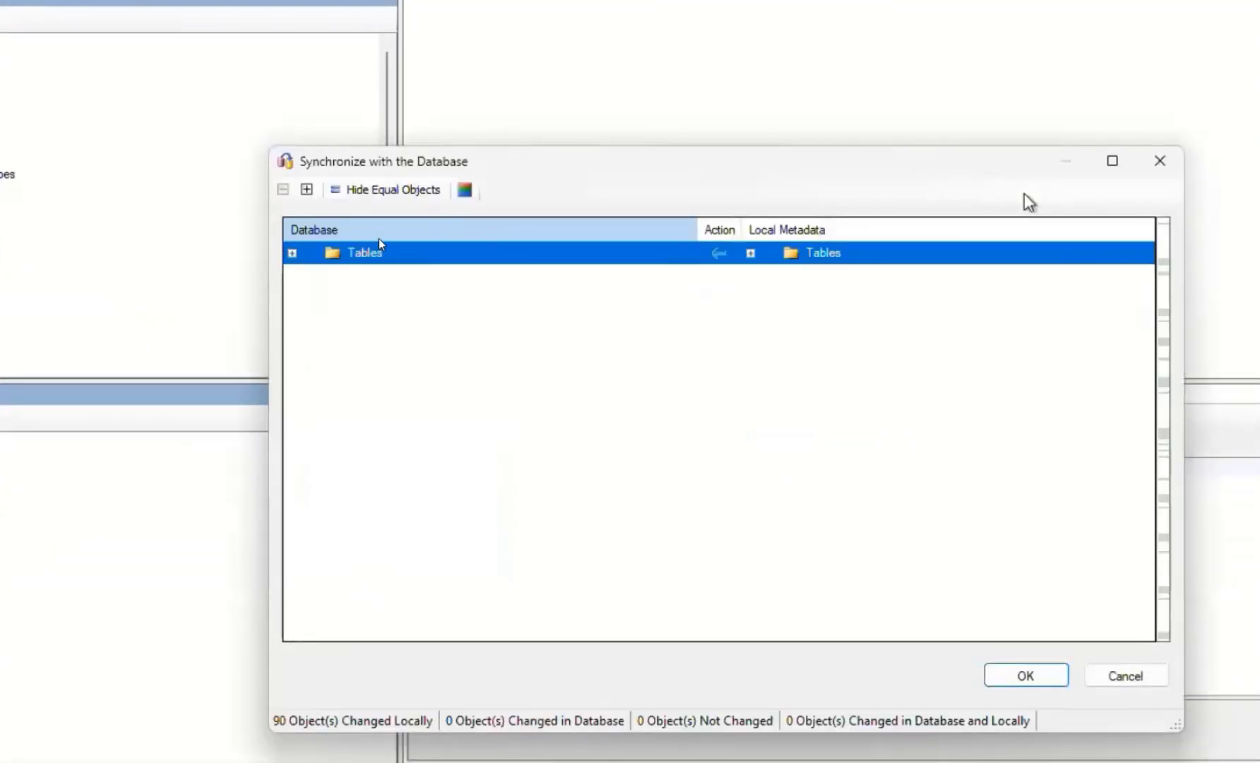
{"action": "left_click", "coordinate": [292, 253]}
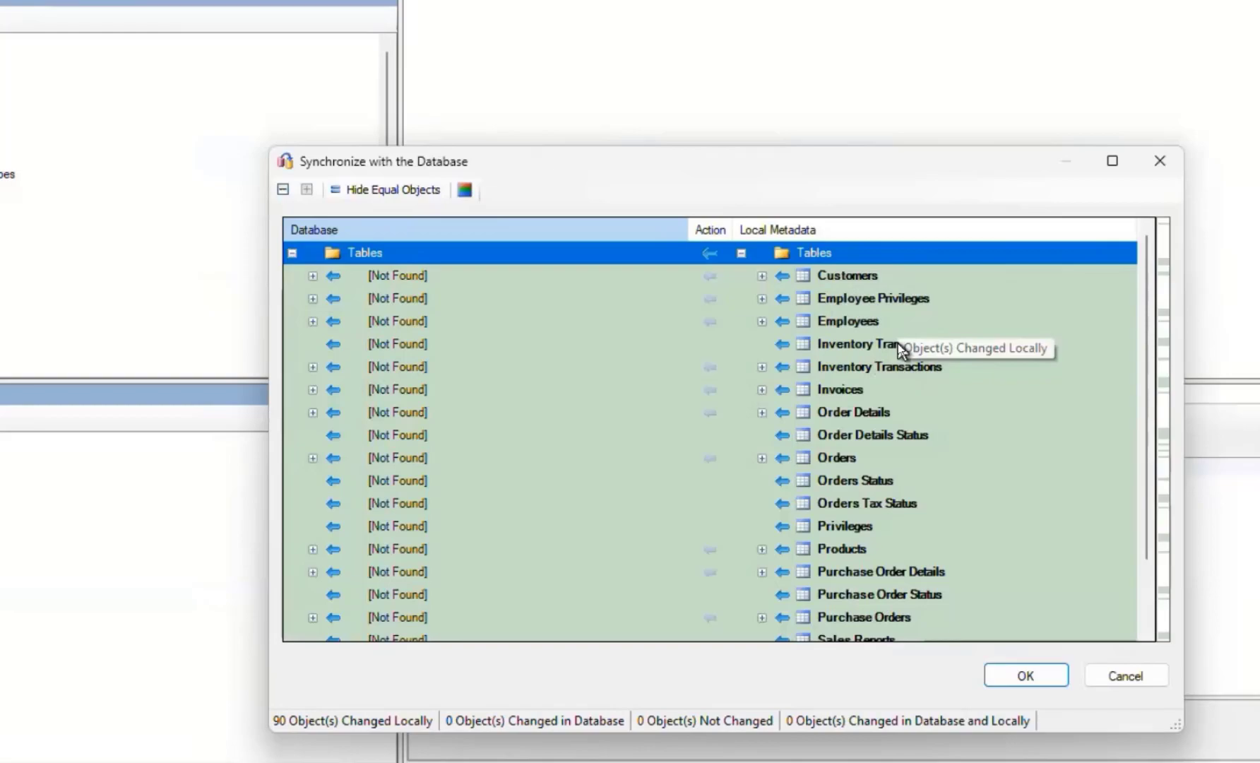
{"action": "left_click", "coordinate": [1024, 676]}
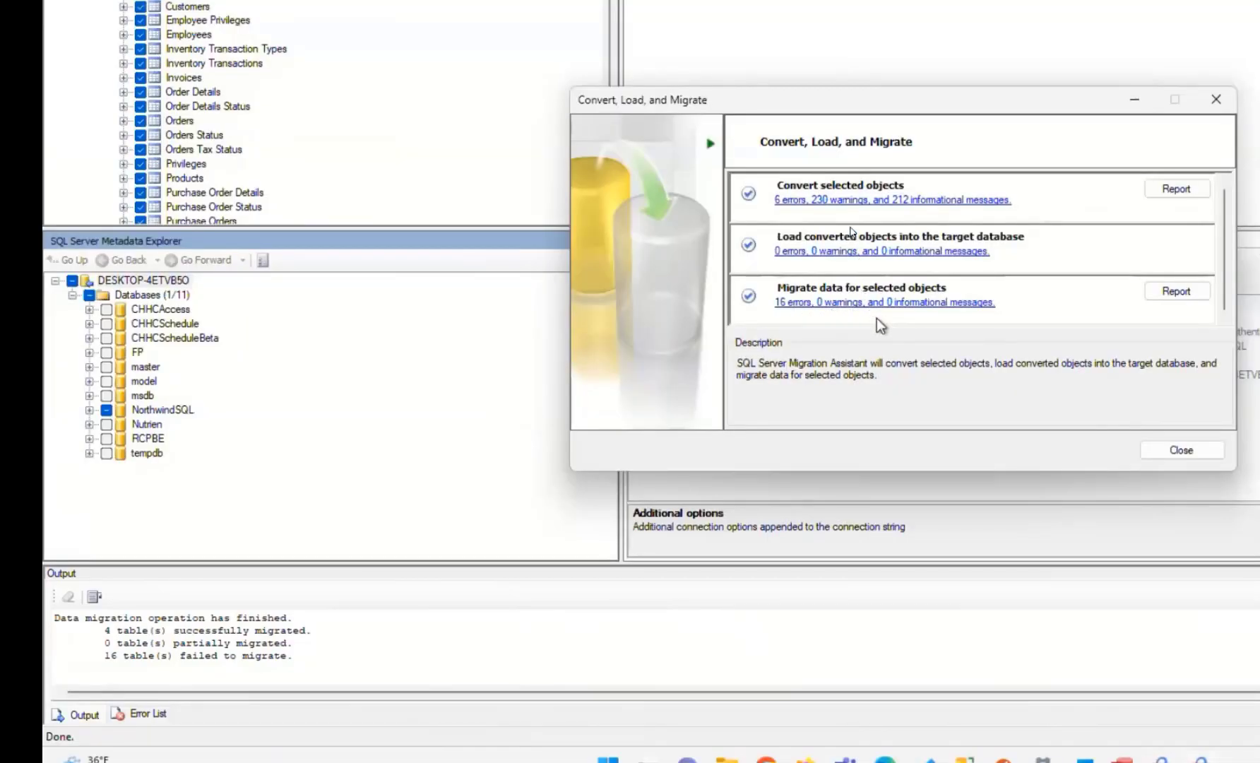
Step: Open the report for the converted objects, always using Microsoft Edge for .html files, and examine its overview charts for each table
{"action": "left_click", "coordinate": [1169, 192]}
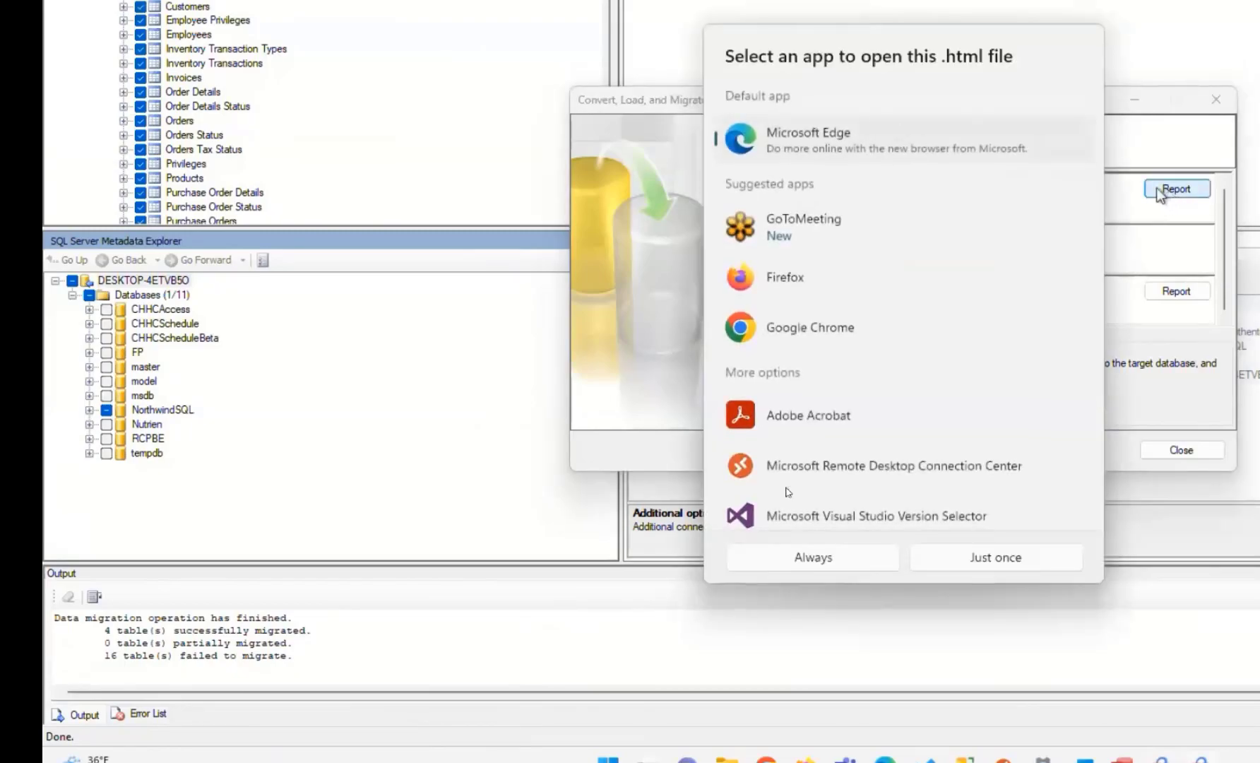
{"action": "left_click", "coordinate": [819, 567]}
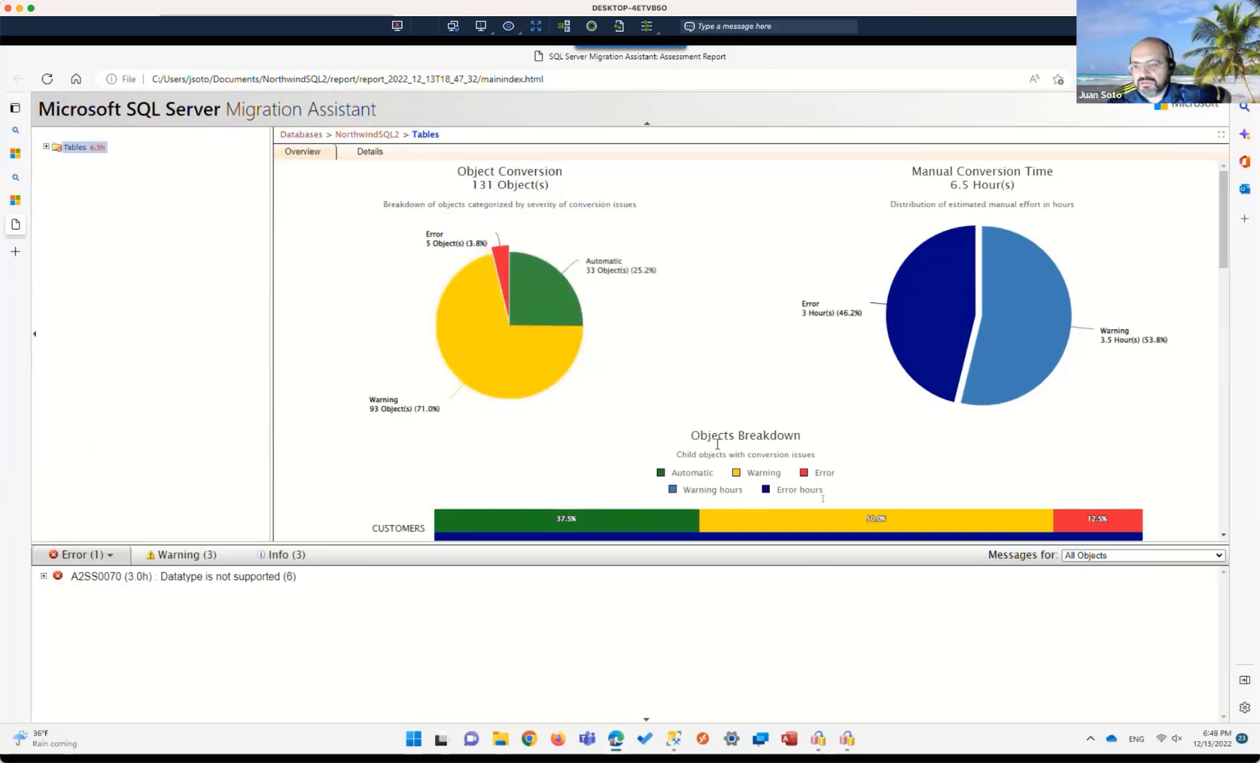
{"action": "scroll", "coordinate": [785, 455], "scroll_direction": "down", "scroll_amount": 4}
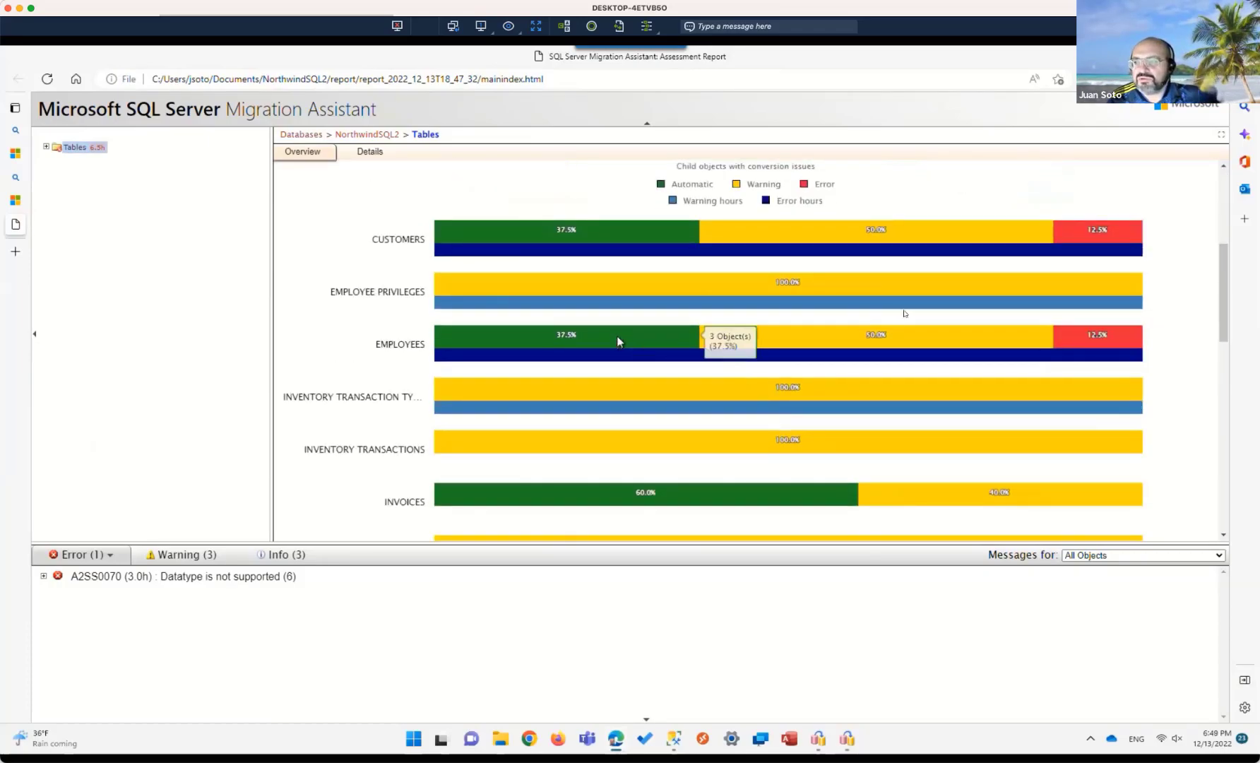
{"action": "mouse_move", "coordinate": [1095, 239]}
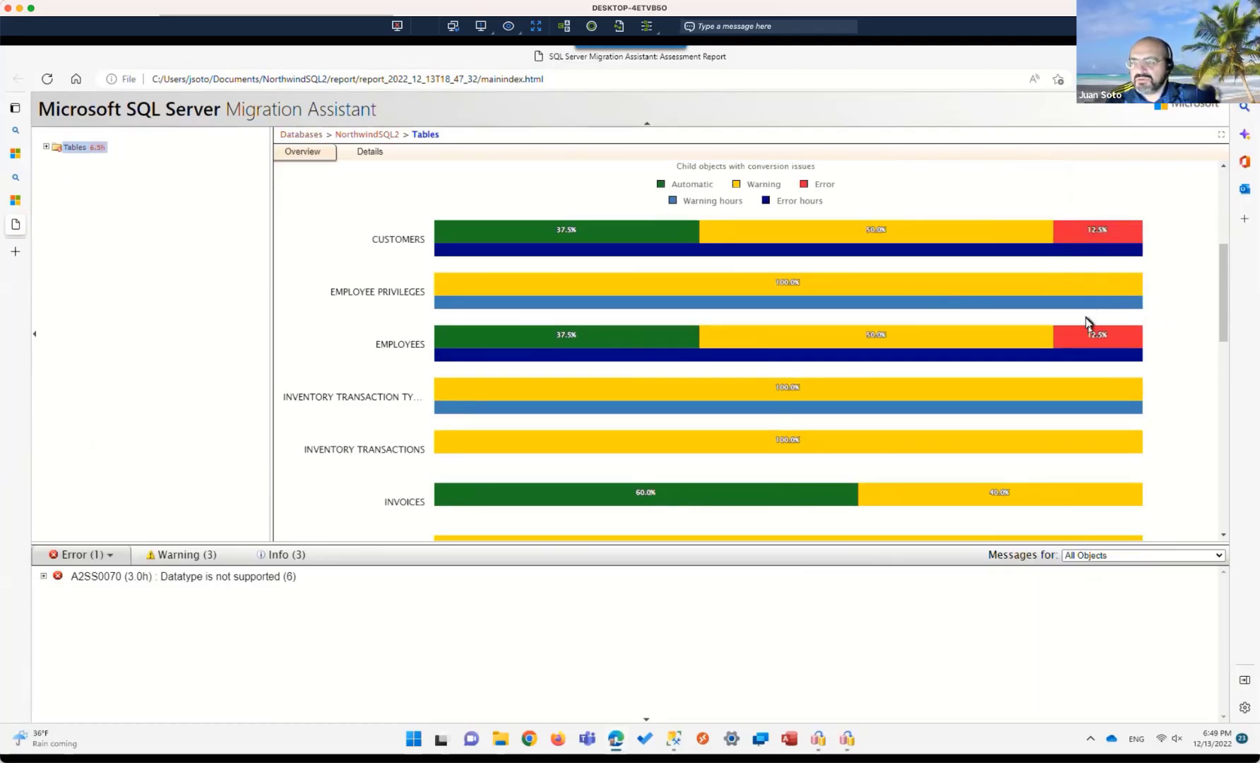
{"action": "mouse_move", "coordinate": [1090, 332]}
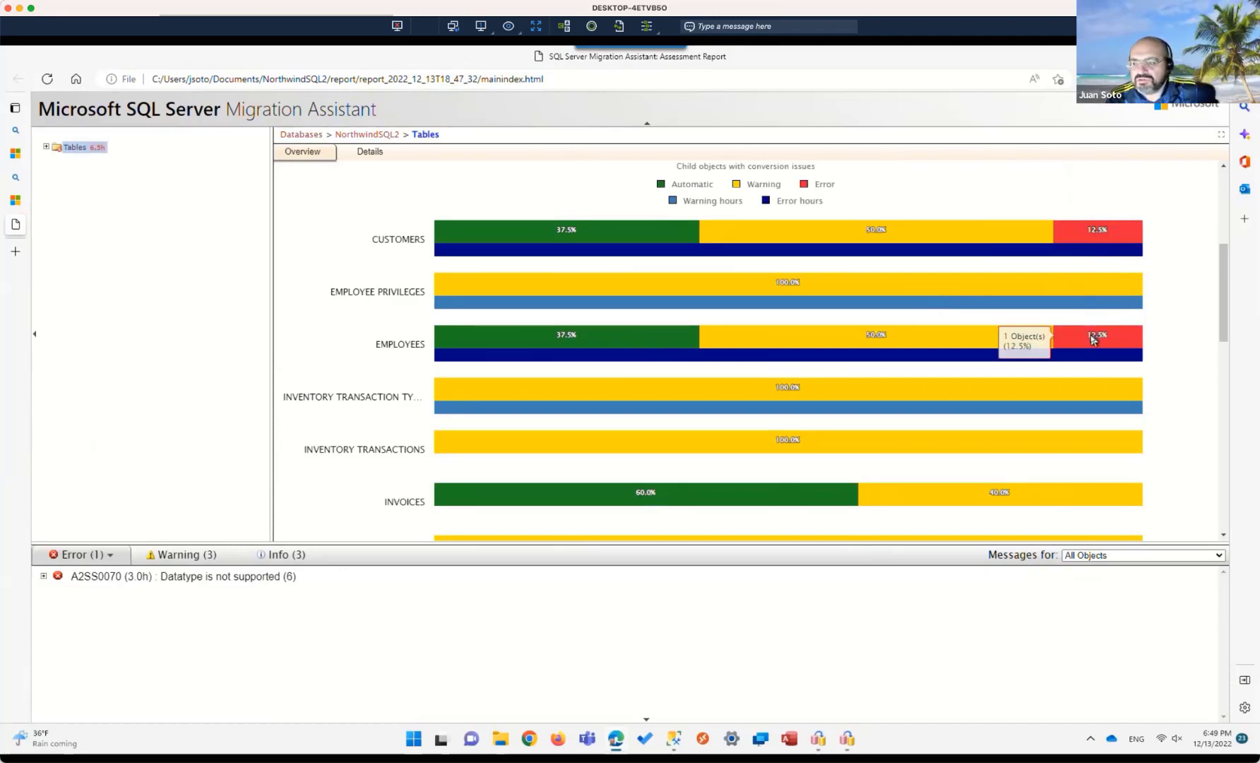
{"action": "scroll", "coordinate": [1091, 337], "scroll_direction": "down", "scroll_amount": 5}
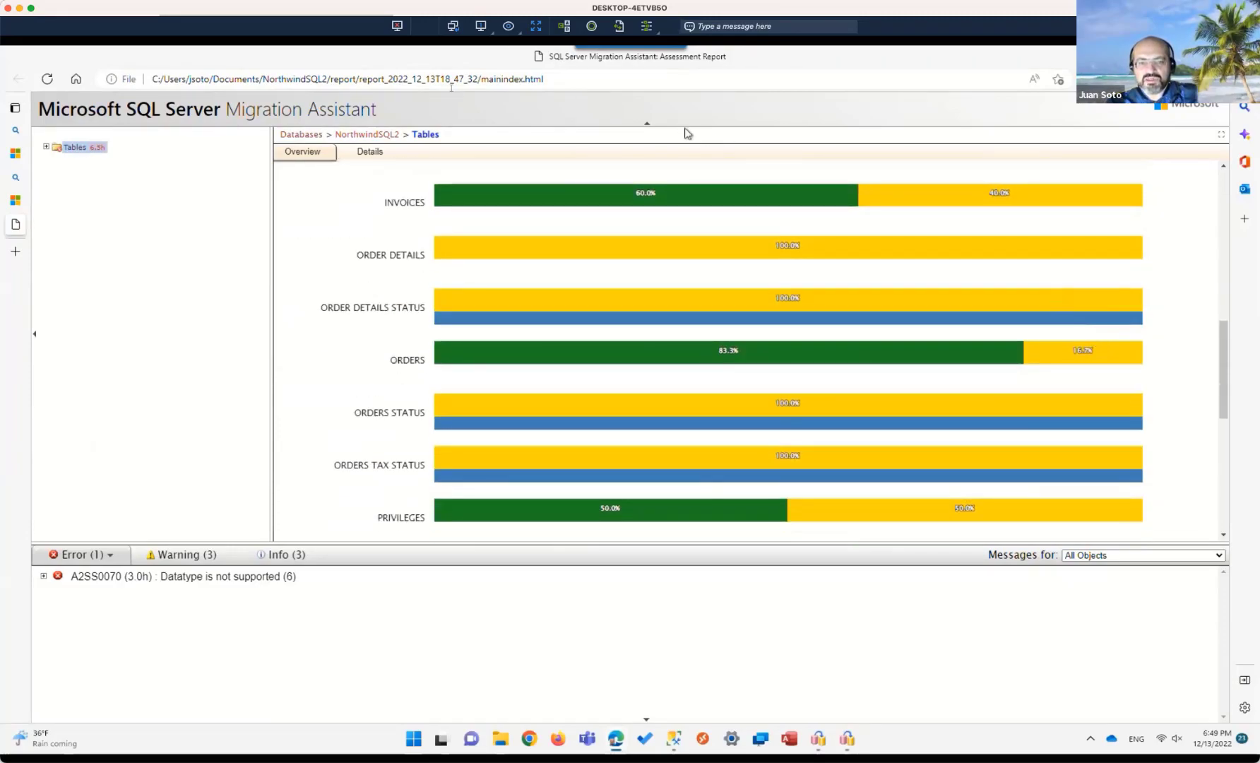
Step: Examine the report's conversion details and the tables behind the unsupported datatype error, opening the Shippers table's breakdown
{"action": "left_click", "coordinate": [365, 160]}
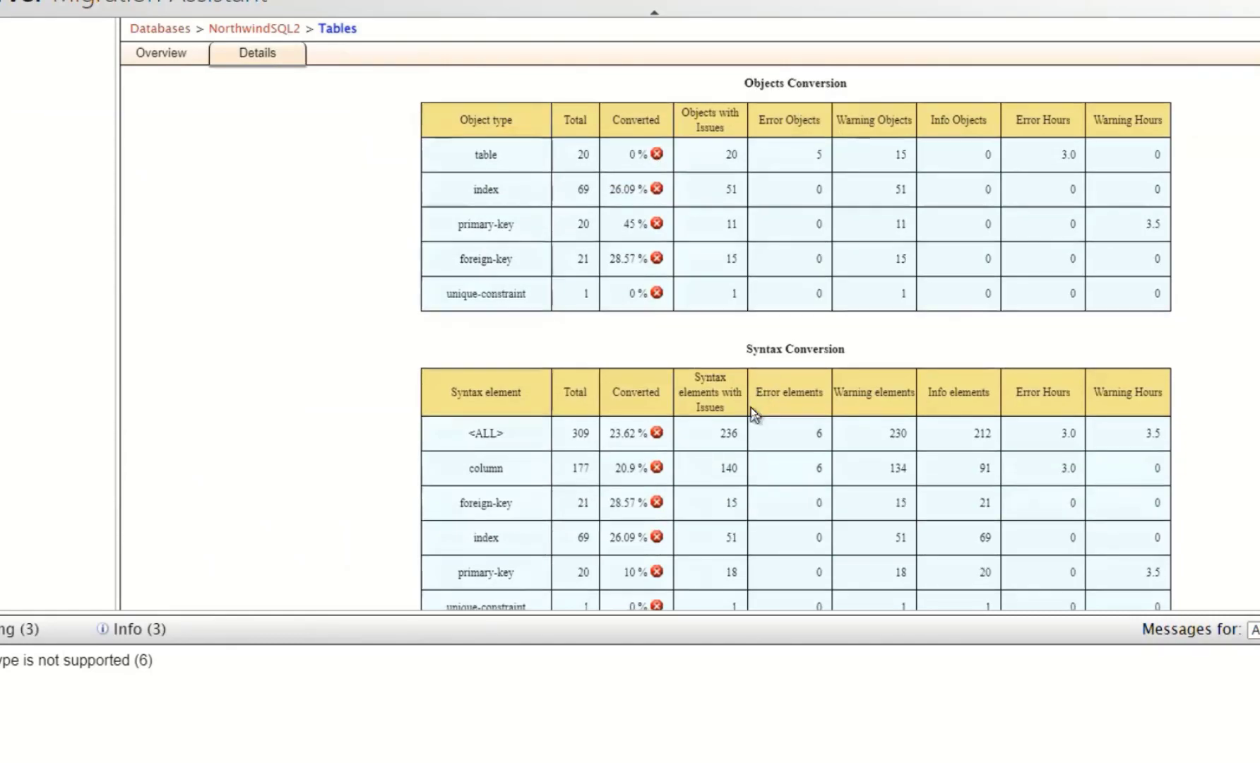
{"action": "scroll", "coordinate": [755, 414], "scroll_direction": "down", "scroll_amount": 1}
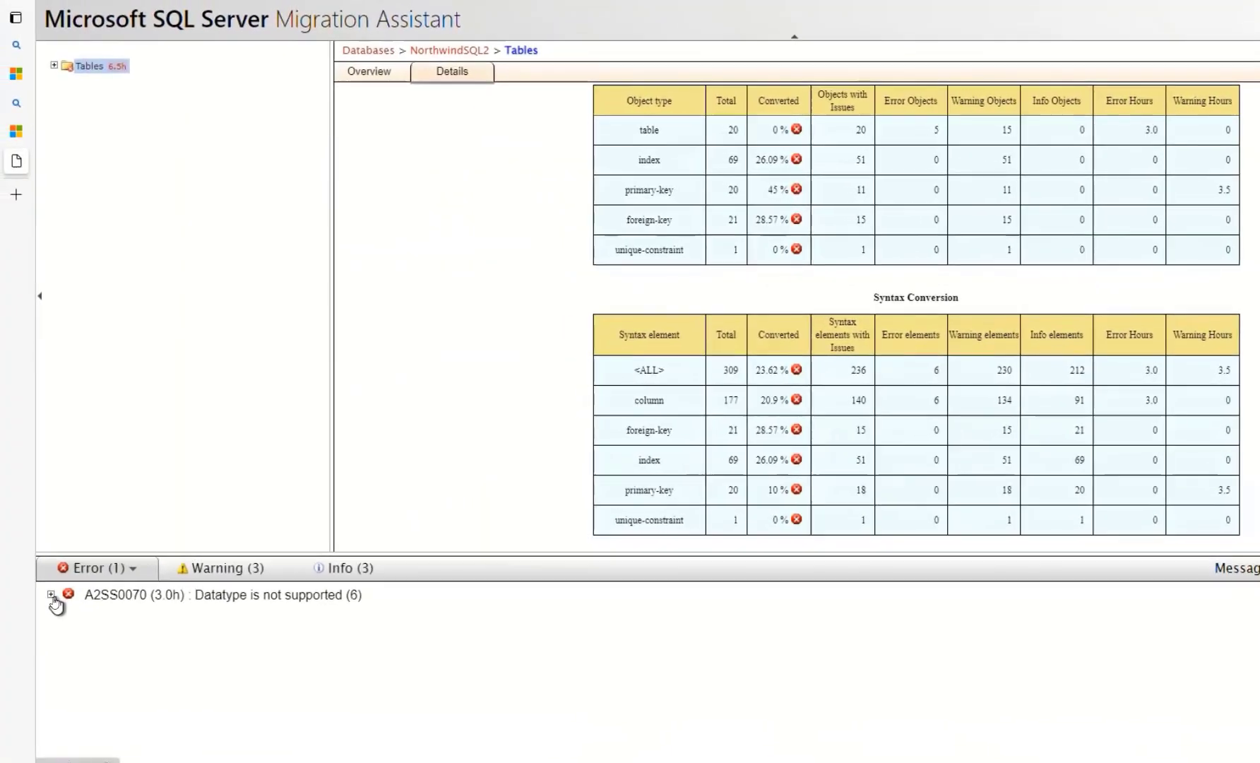
{"action": "left_click", "coordinate": [52, 595]}
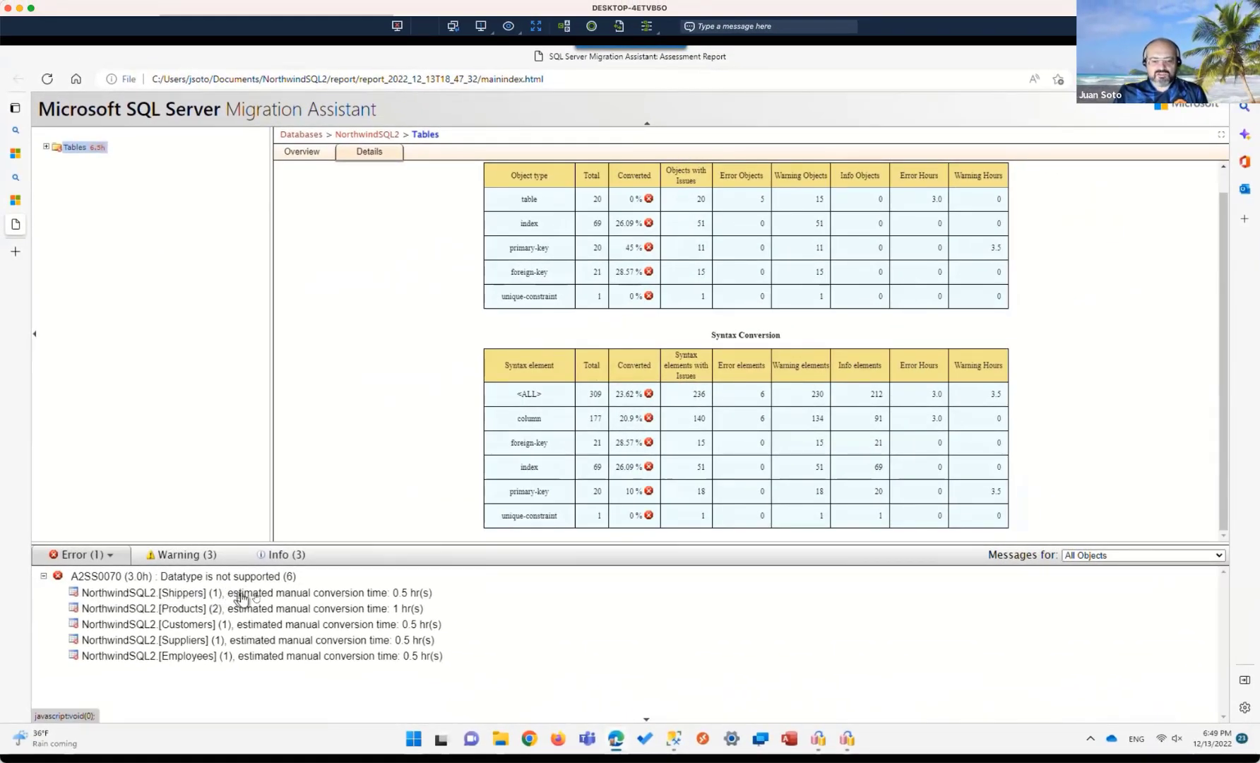
{"action": "left_click", "coordinate": [256, 596]}
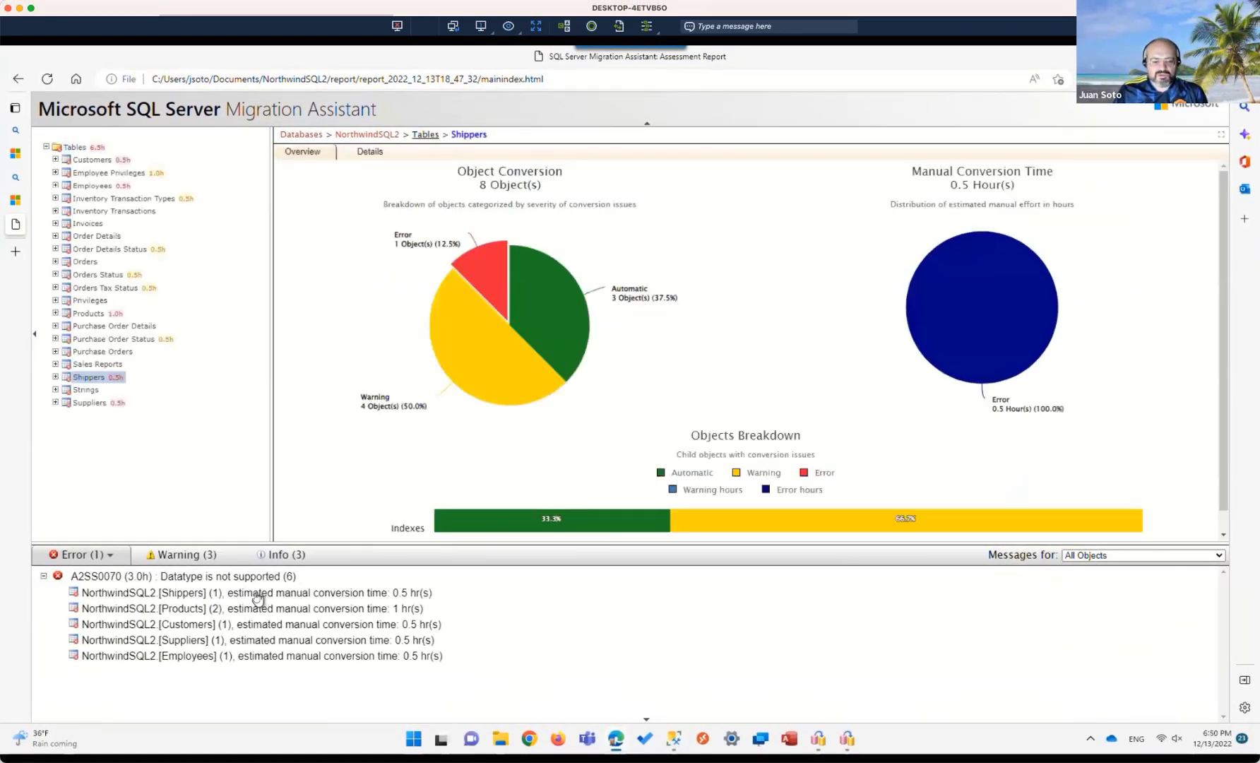
{"action": "left_click", "coordinate": [256, 595]}
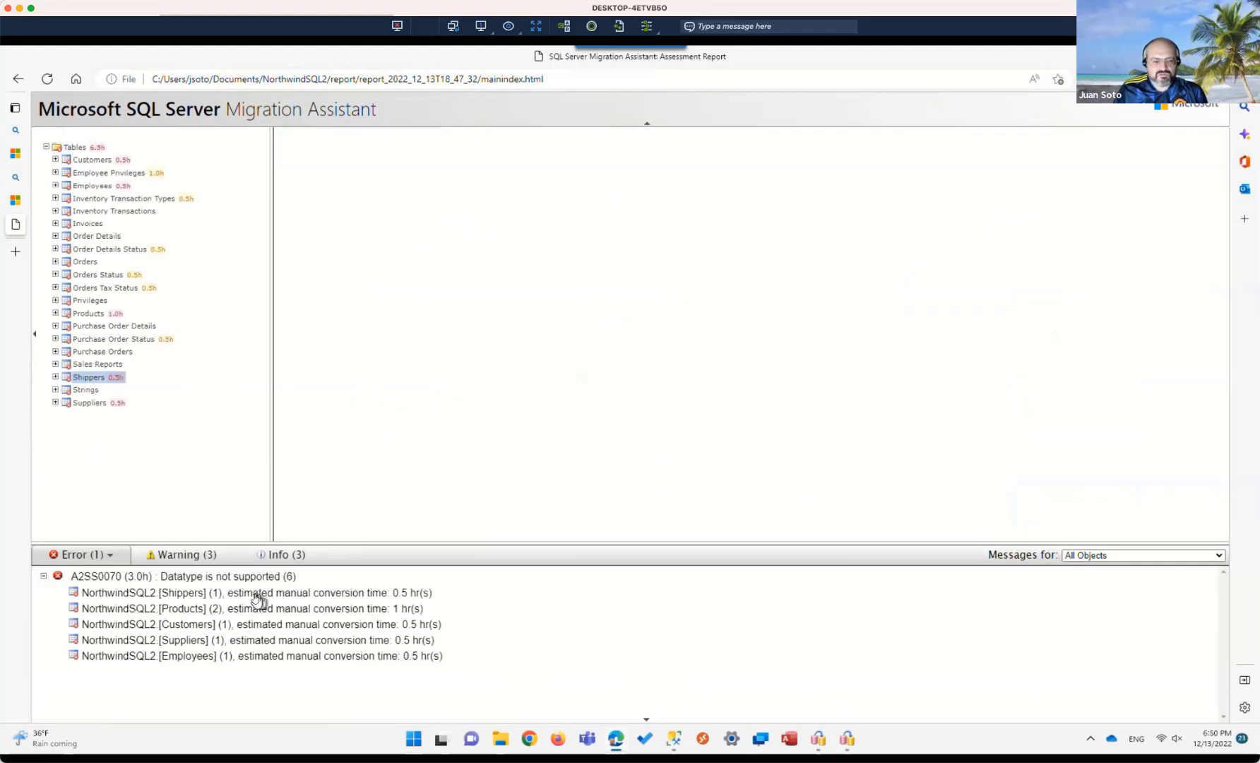
{"action": "left_click", "coordinate": [55, 376]}
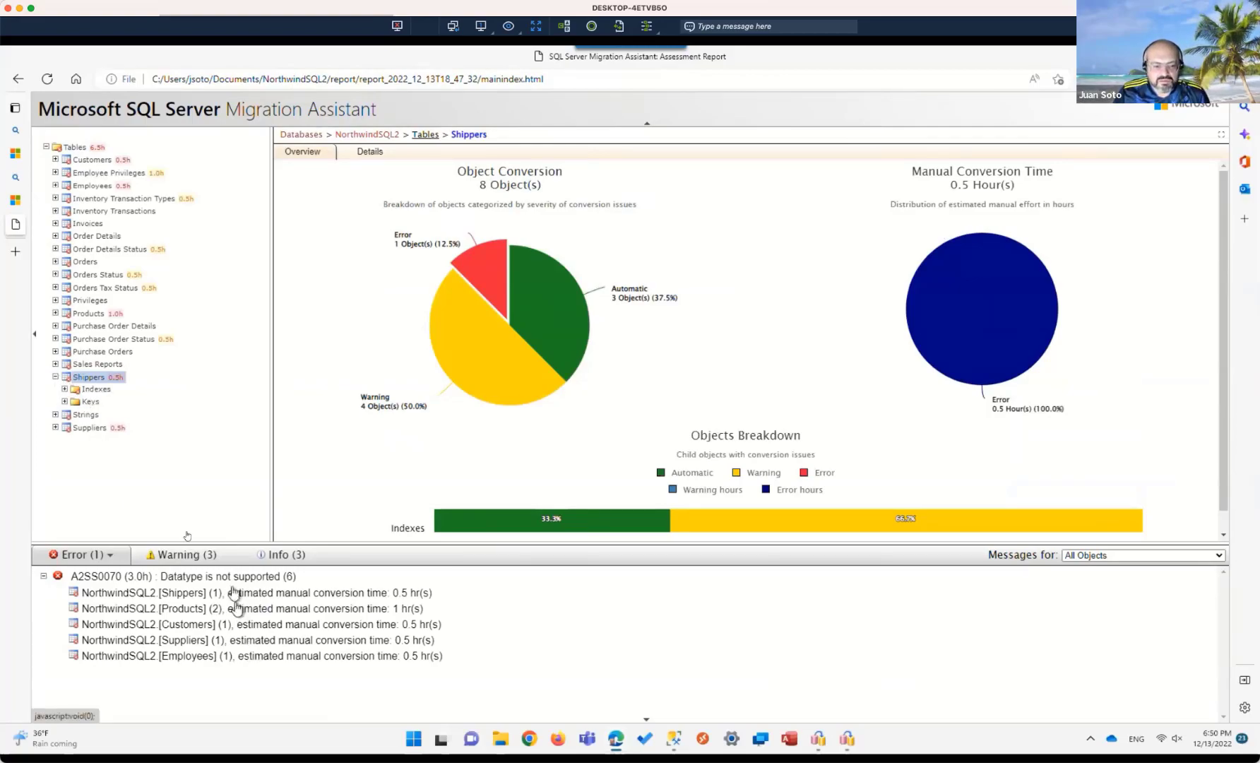
Step: Review the report's warnings about nullable primary key columns and the informational messages about changed identifier names
{"action": "left_click", "coordinate": [191, 556]}
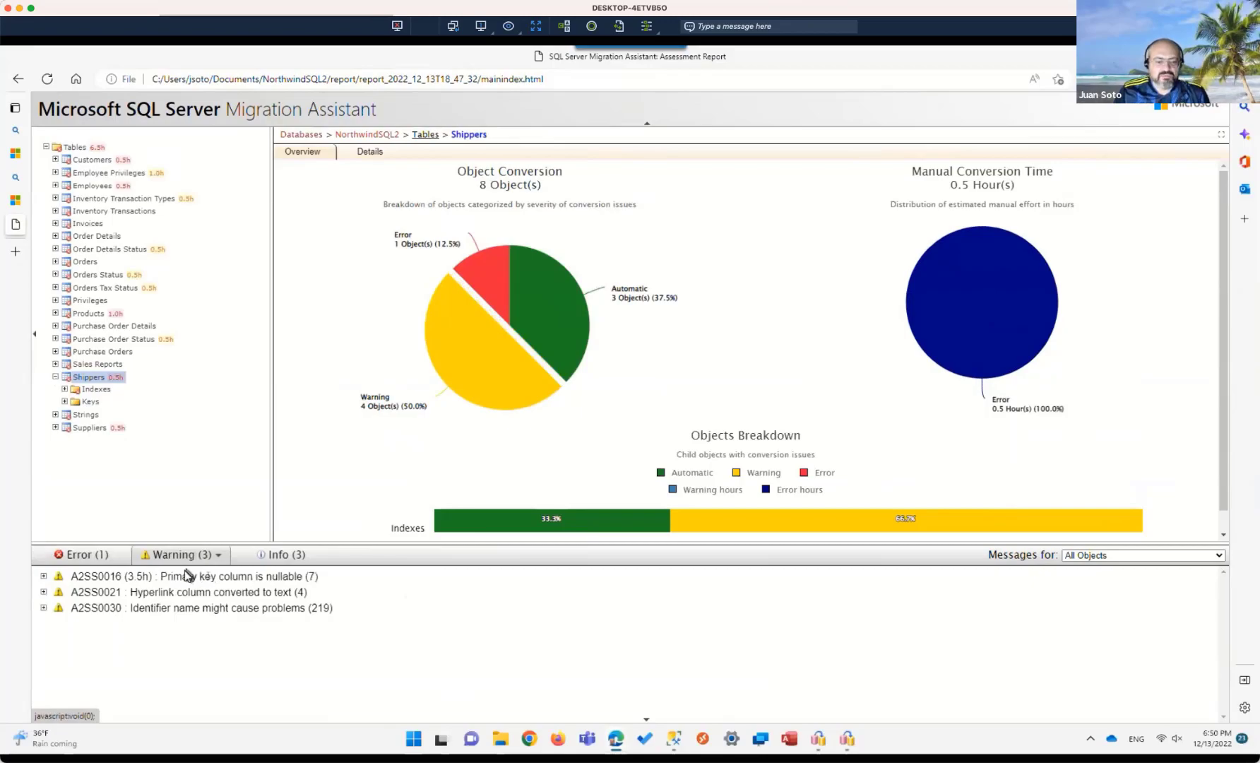
{"action": "left_click", "coordinate": [44, 576]}
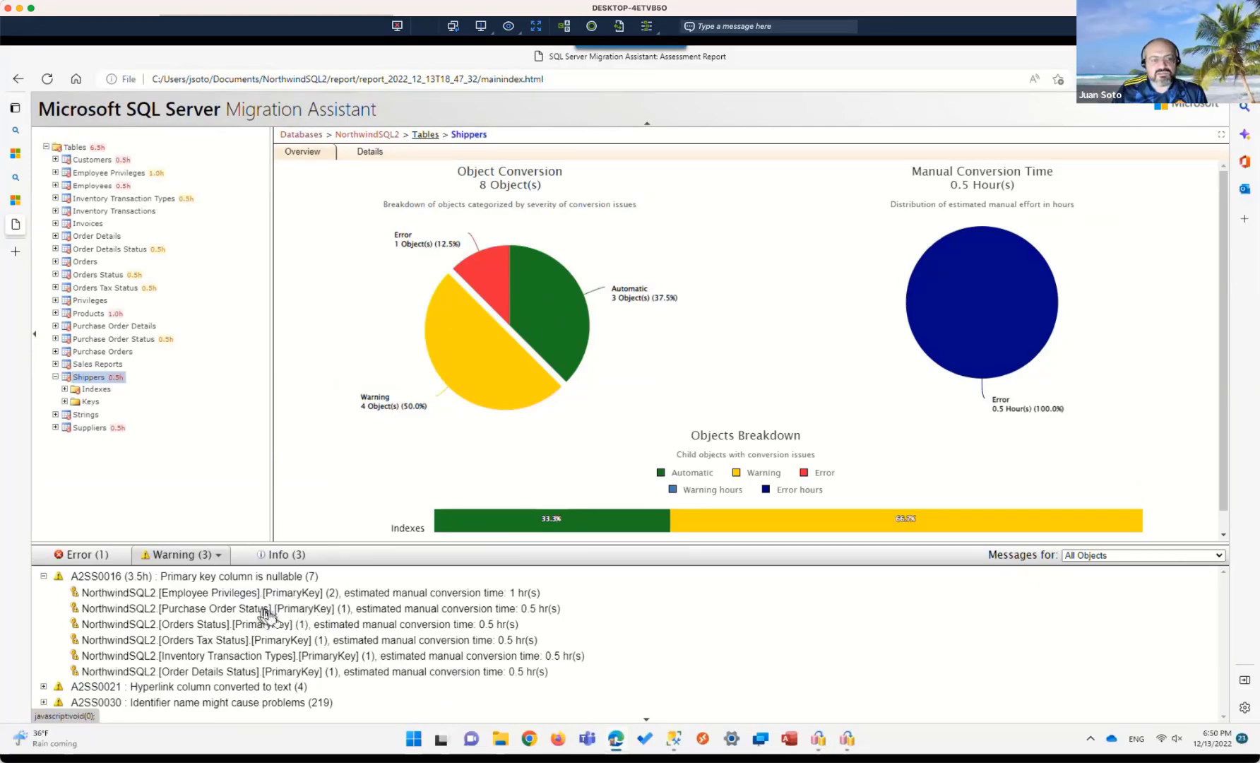
{"action": "left_click", "coordinate": [259, 559]}
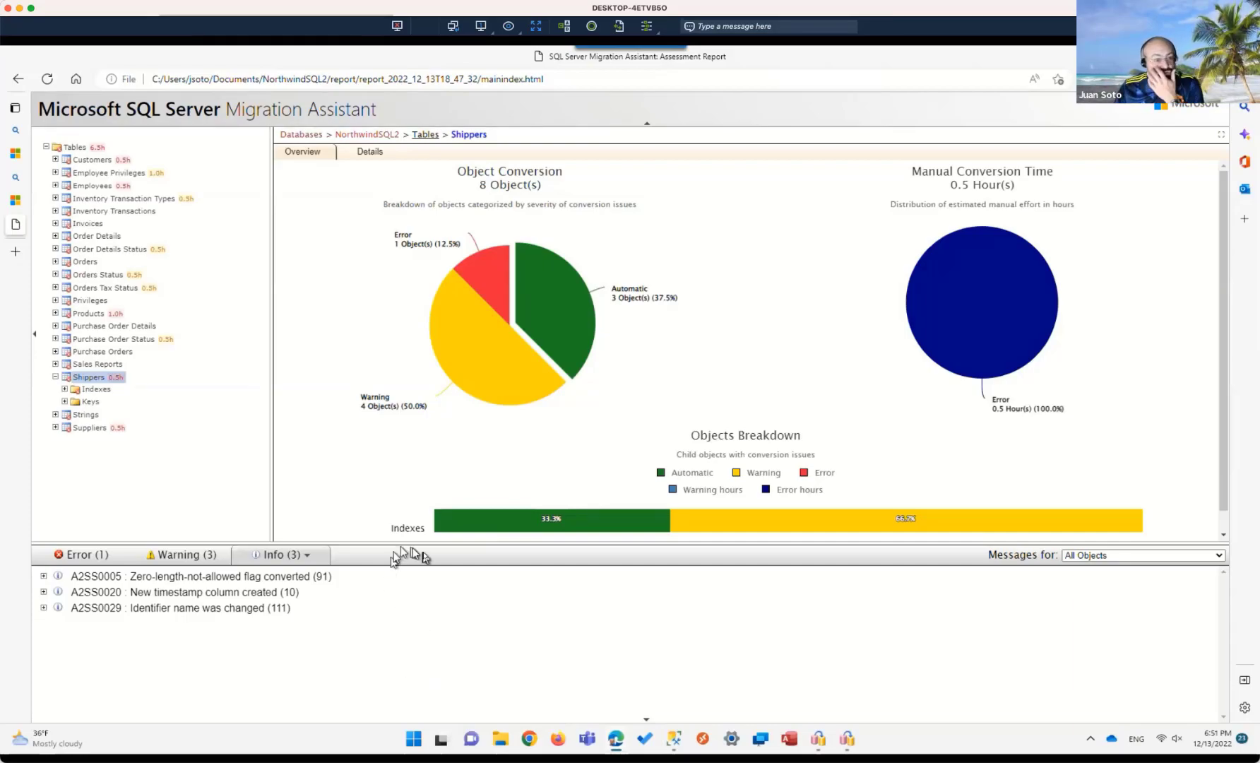
{"action": "left_click", "coordinate": [44, 608]}
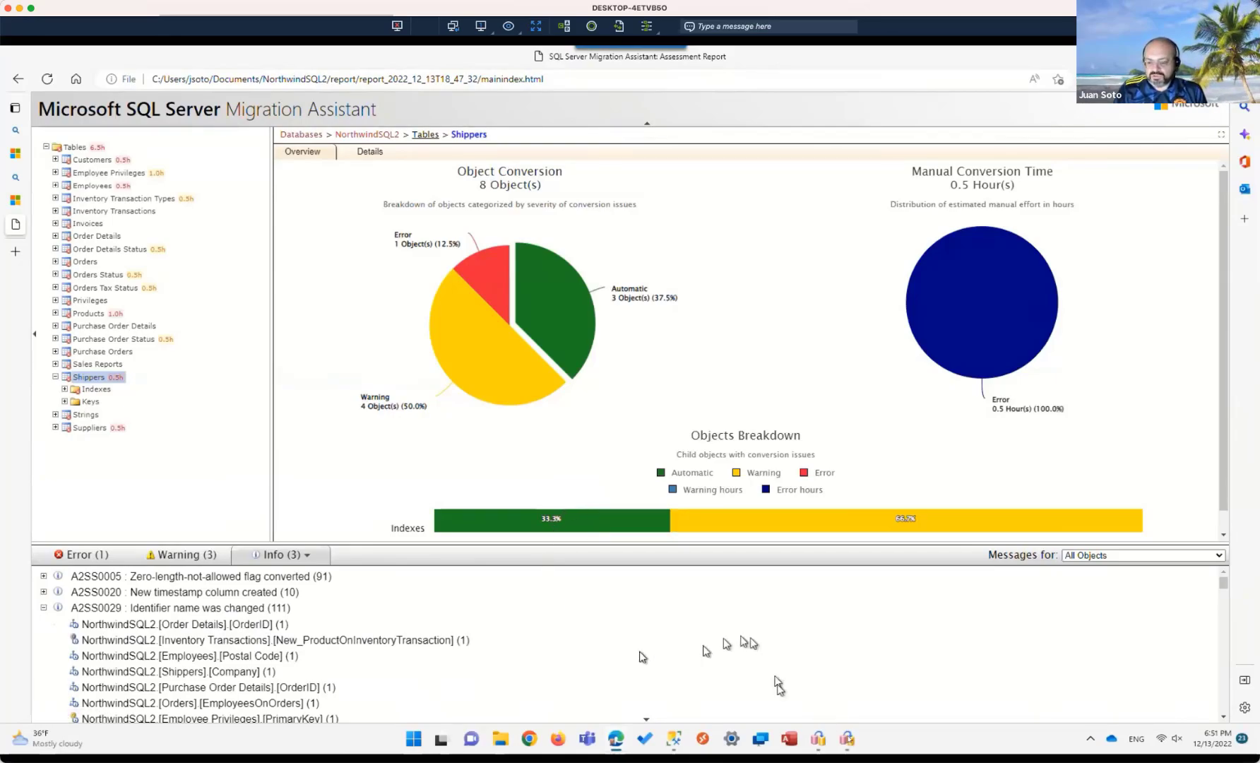
Step: Switch back to SQL Server Migration Assistant, check each table's success rate in the data migration report, and close the migration results
{"action": "left_click", "coordinate": [819, 745]}
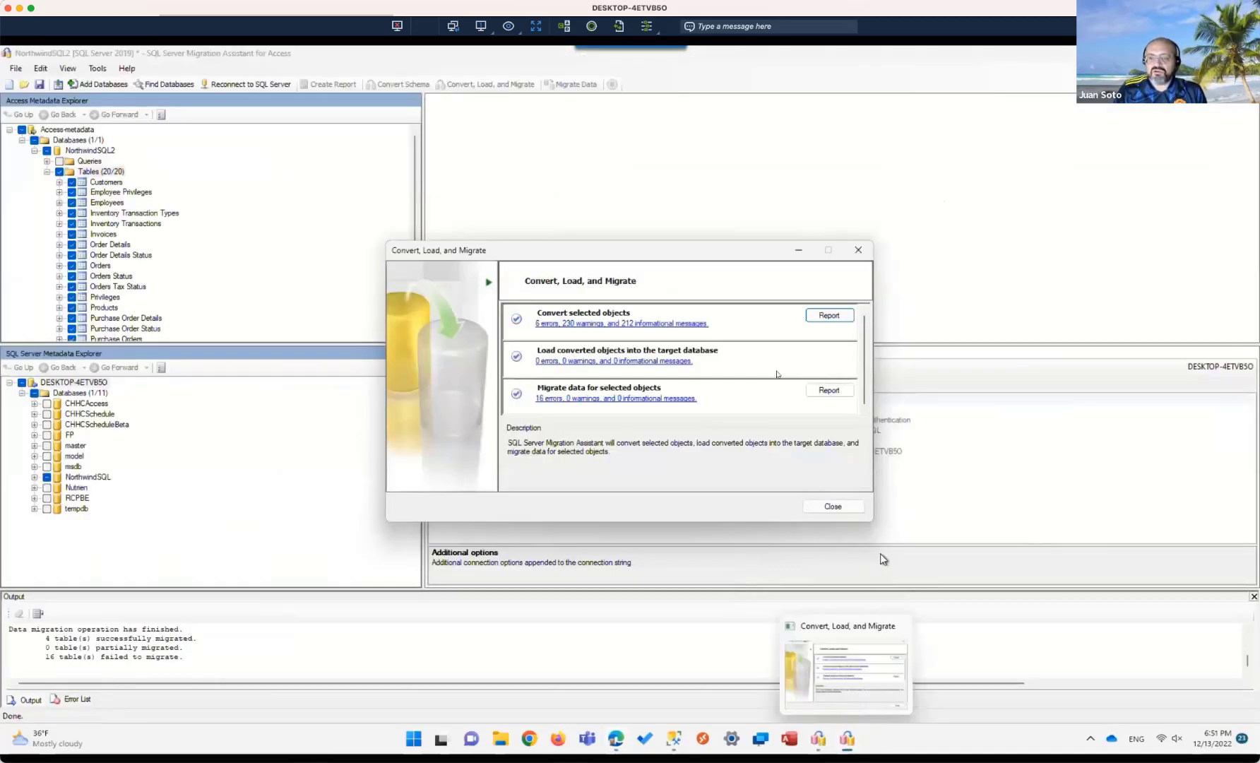
{"action": "left_click", "coordinate": [833, 391]}
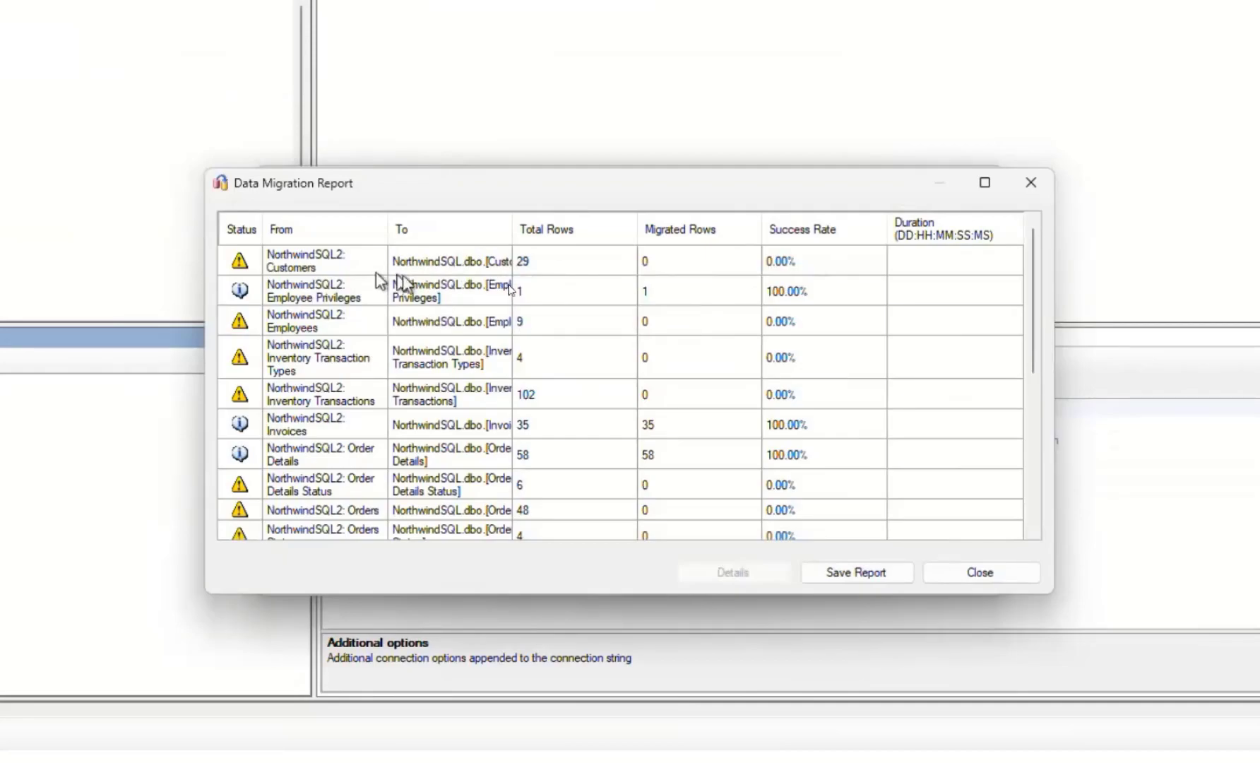
{"action": "left_click", "coordinate": [804, 325]}
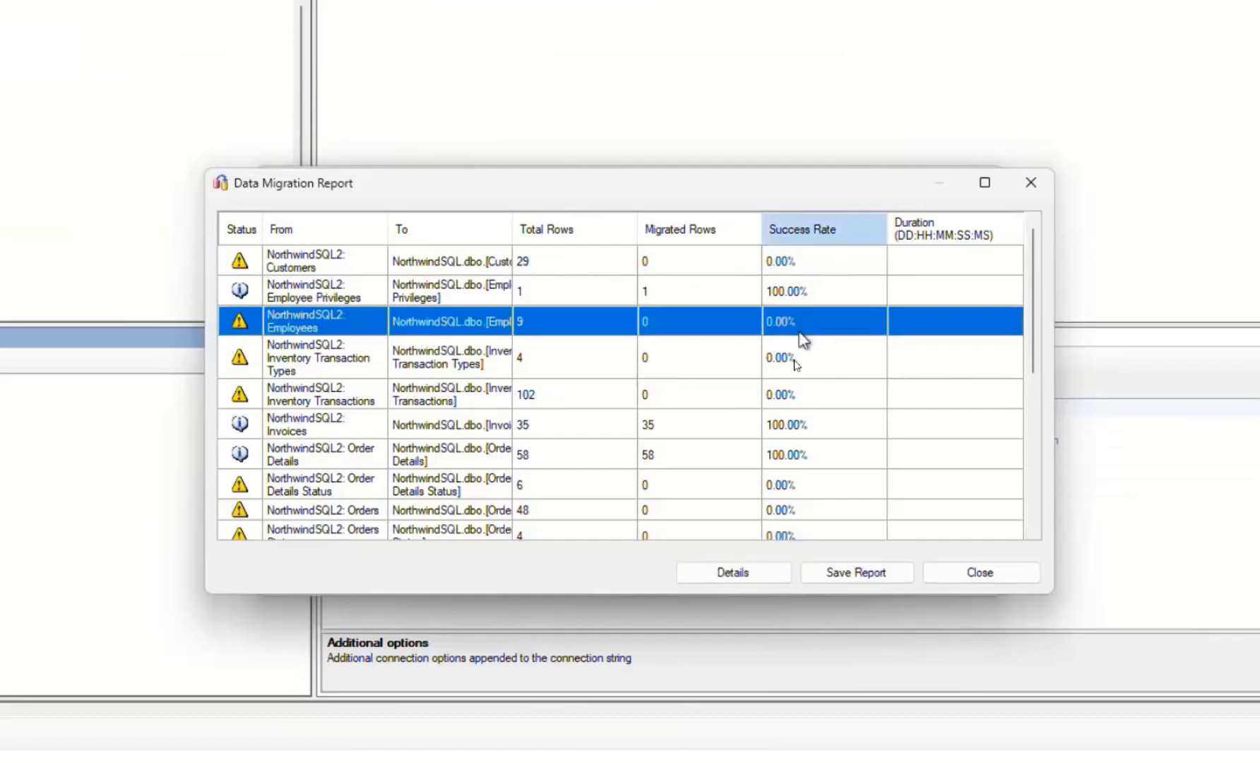
{"action": "left_click", "coordinate": [795, 362]}
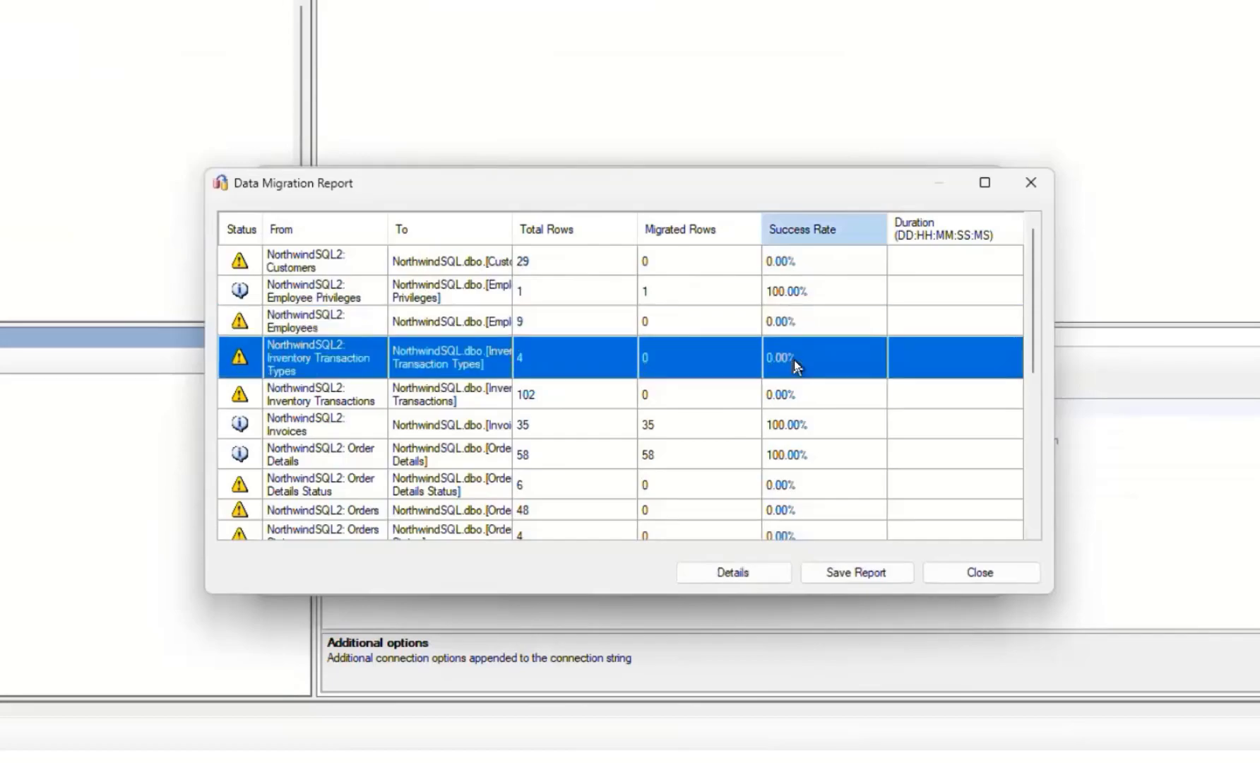
{"action": "left_click", "coordinate": [796, 400]}
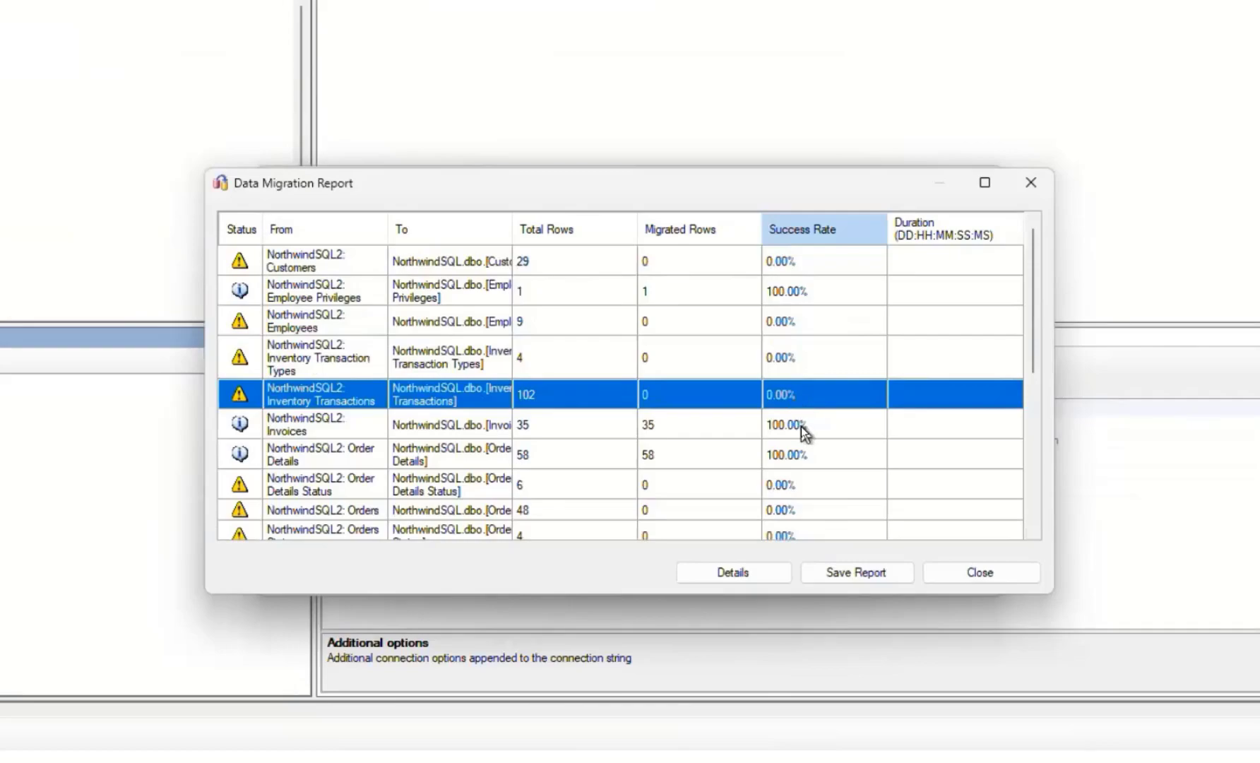
{"action": "left_click", "coordinate": [803, 427]}
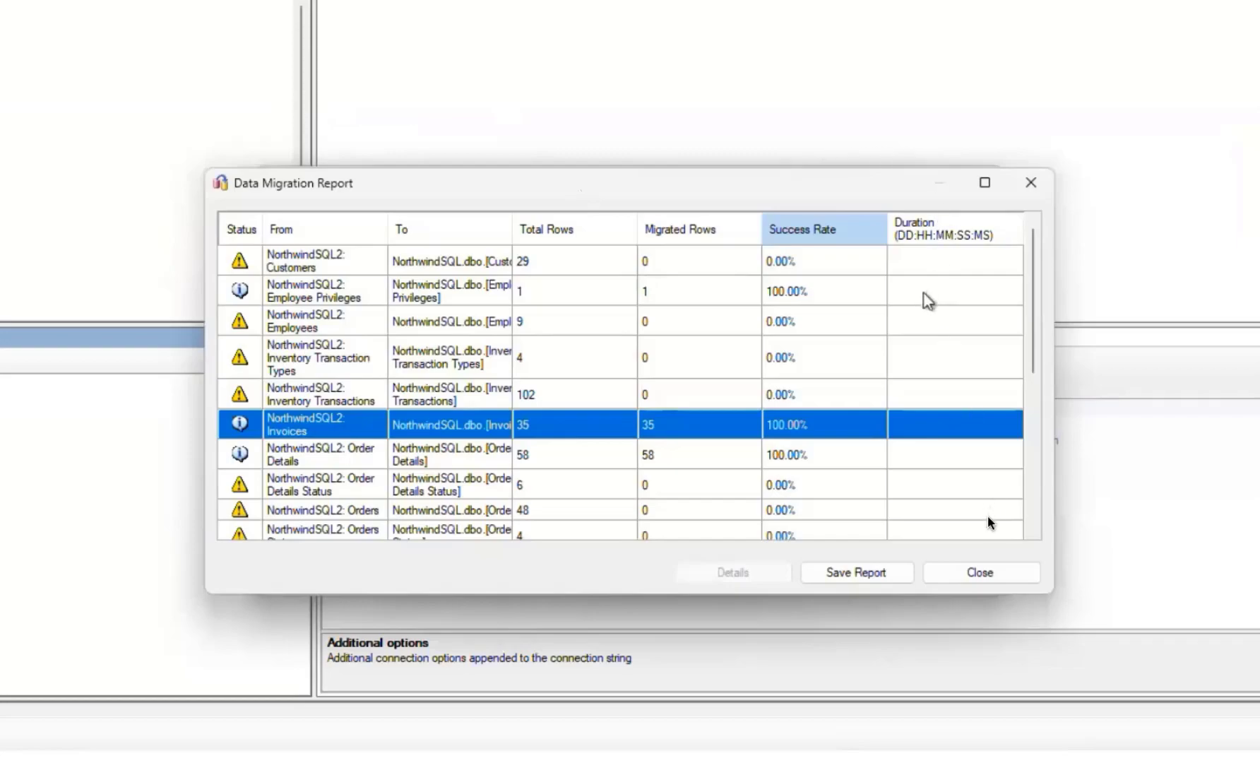
{"action": "left_click", "coordinate": [973, 573]}
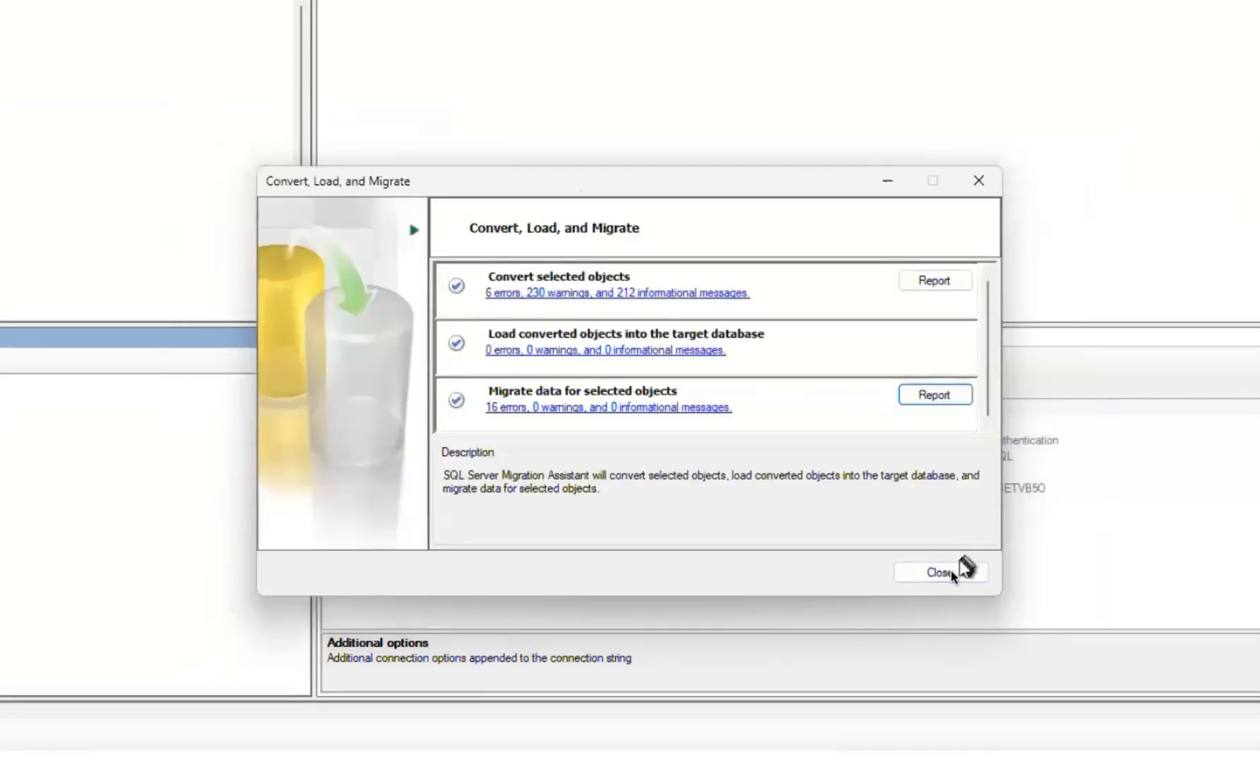
{"action": "left_click", "coordinate": [950, 570]}
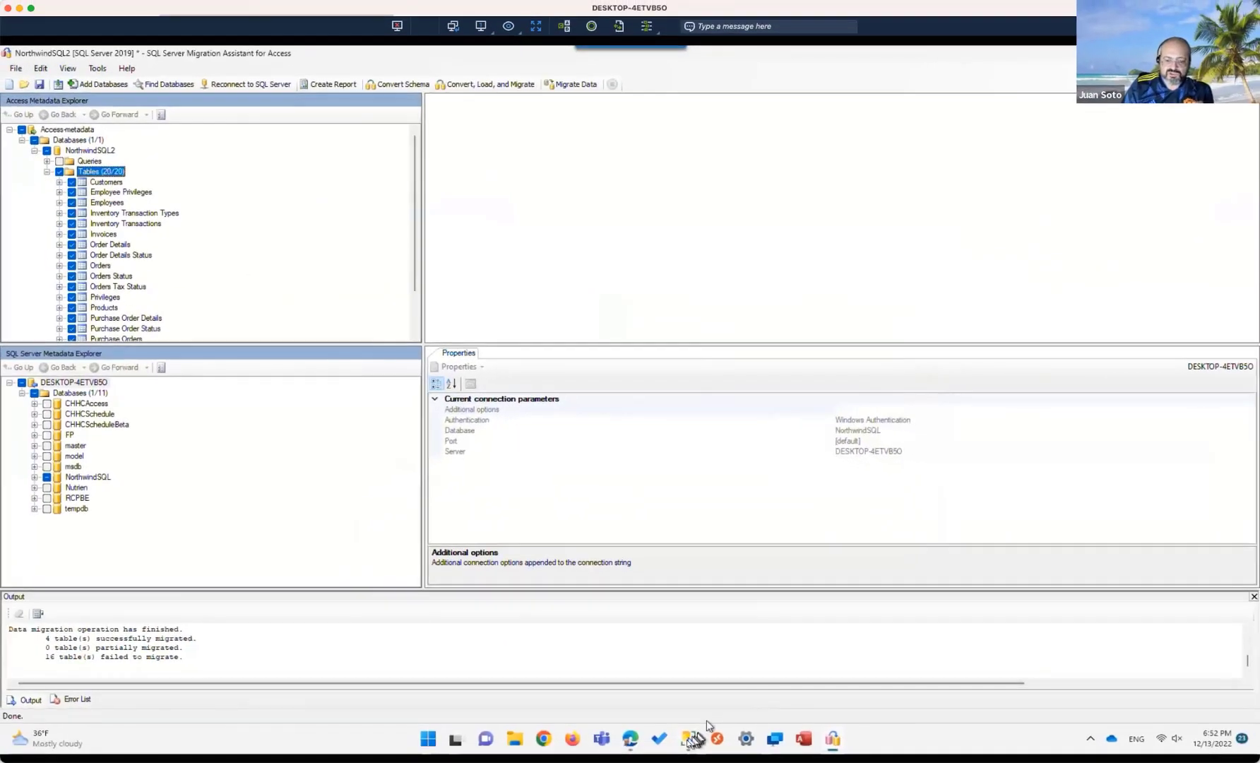
Step: Switch to SQL Server Management Studio and open the design of the Customers table in the NorthwindSQL database
{"action": "mouse_move", "coordinate": [688, 741]}
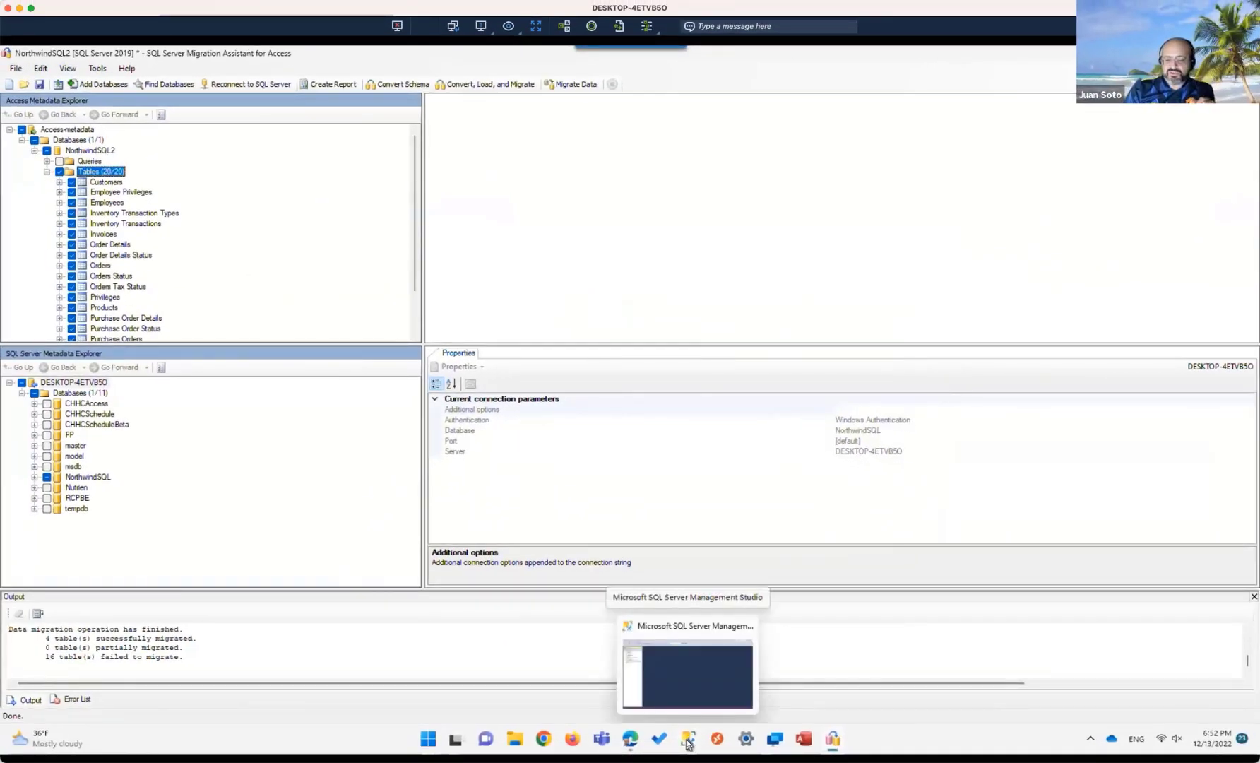
{"action": "left_click", "coordinate": [685, 677]}
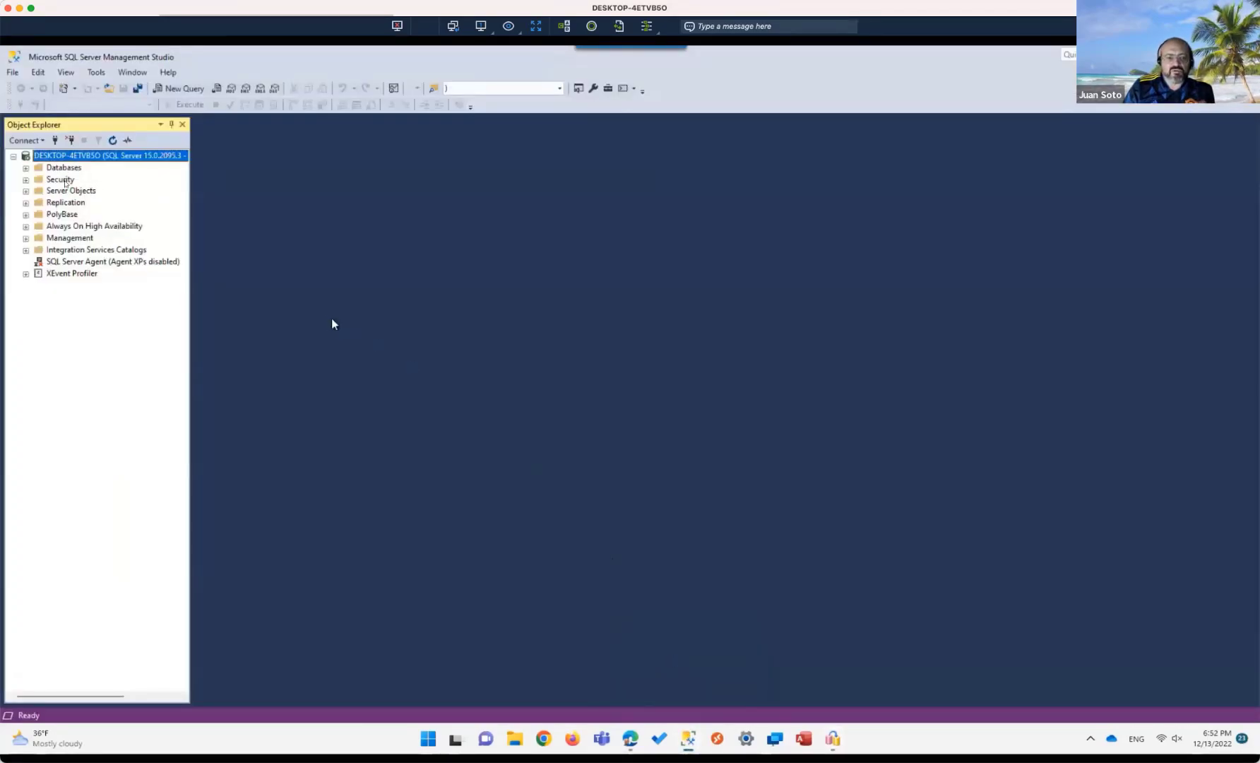
{"action": "left_click", "coordinate": [26, 168]}
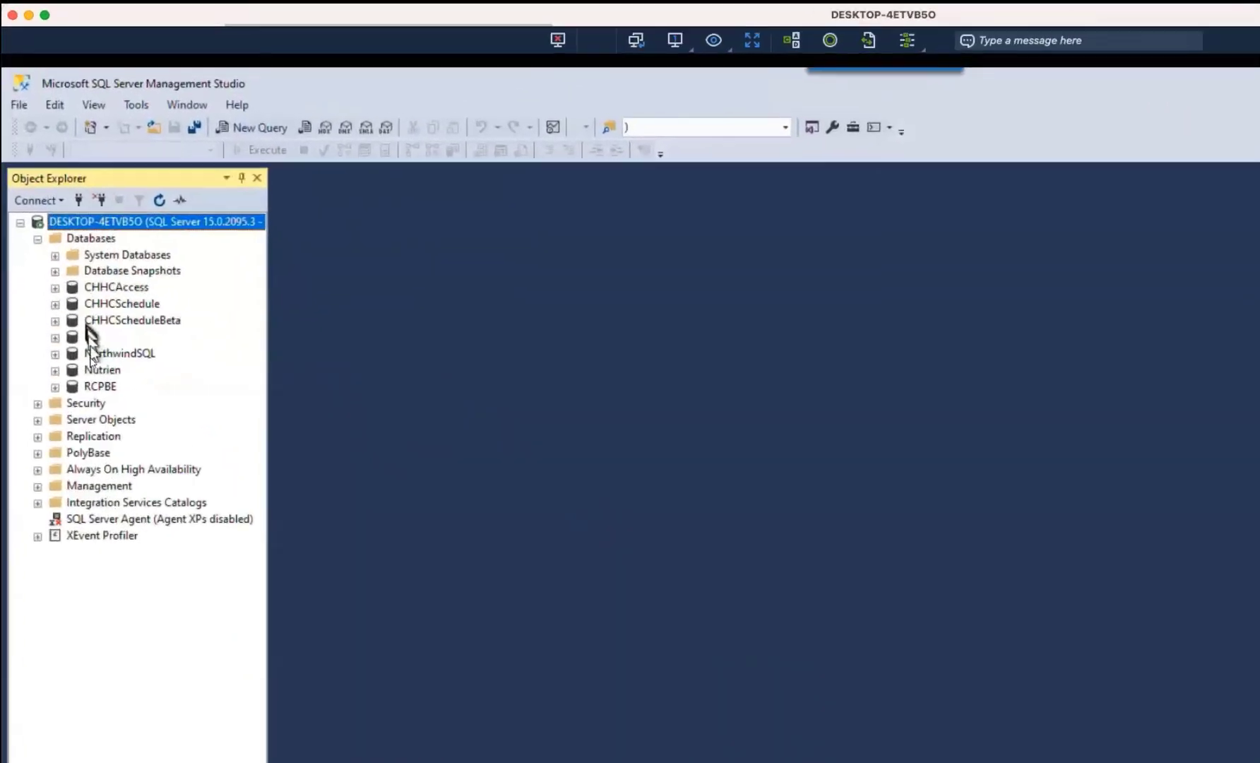
{"action": "double_click", "coordinate": [103, 402]}
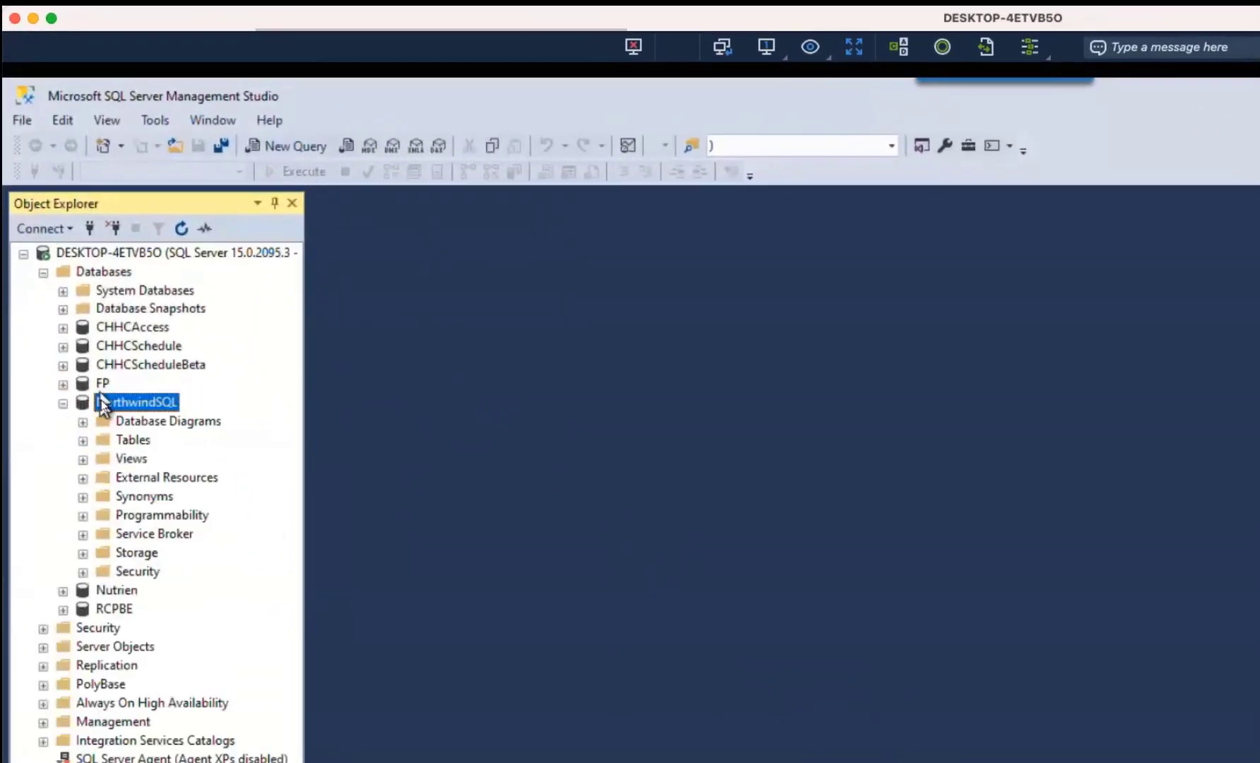
{"action": "left_click", "coordinate": [134, 443]}
{"action": "double_click", "coordinate": [135, 441]}
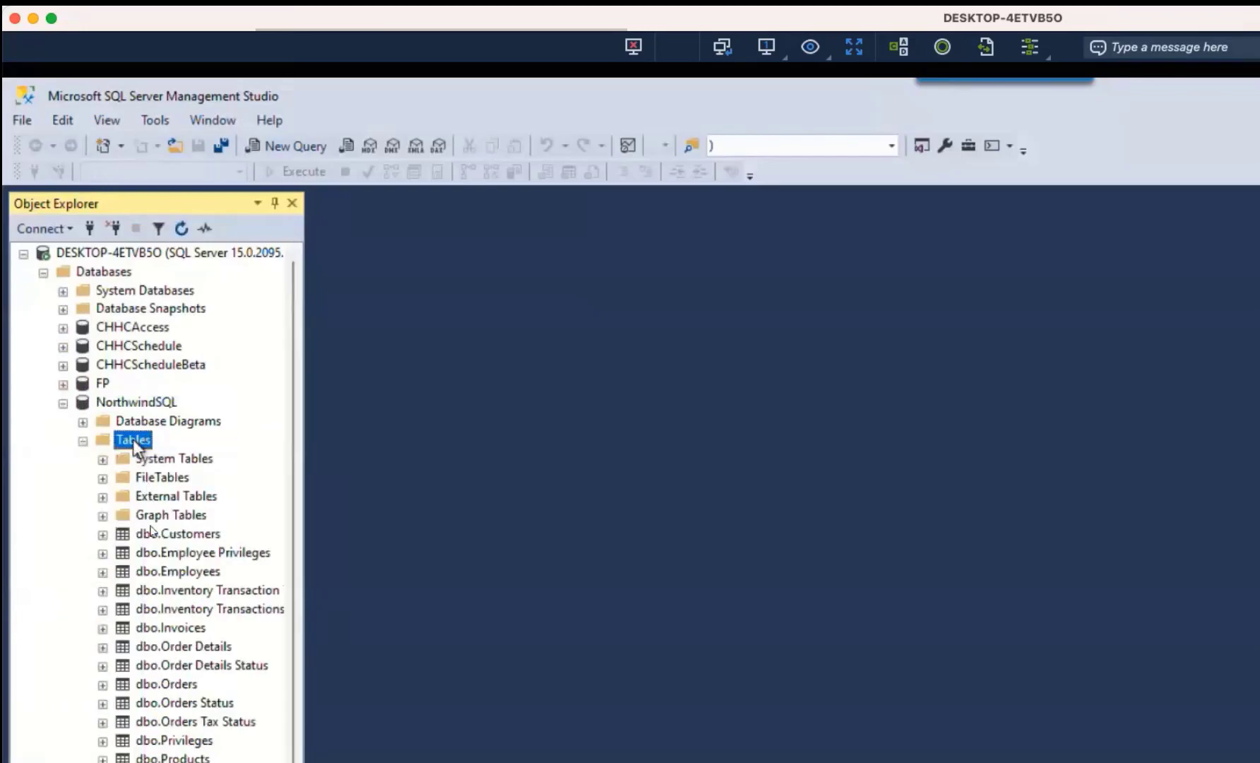
{"action": "right_click", "coordinate": [152, 535]}
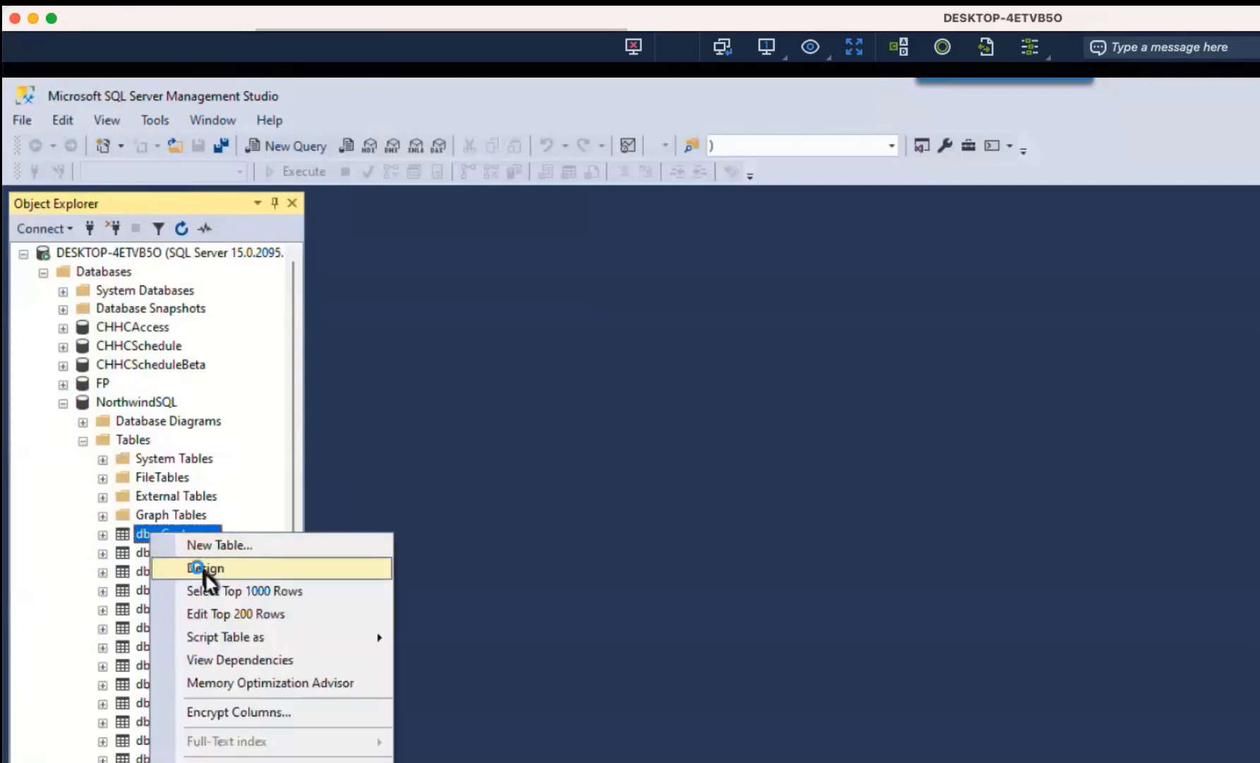
{"action": "left_click", "coordinate": [205, 572]}
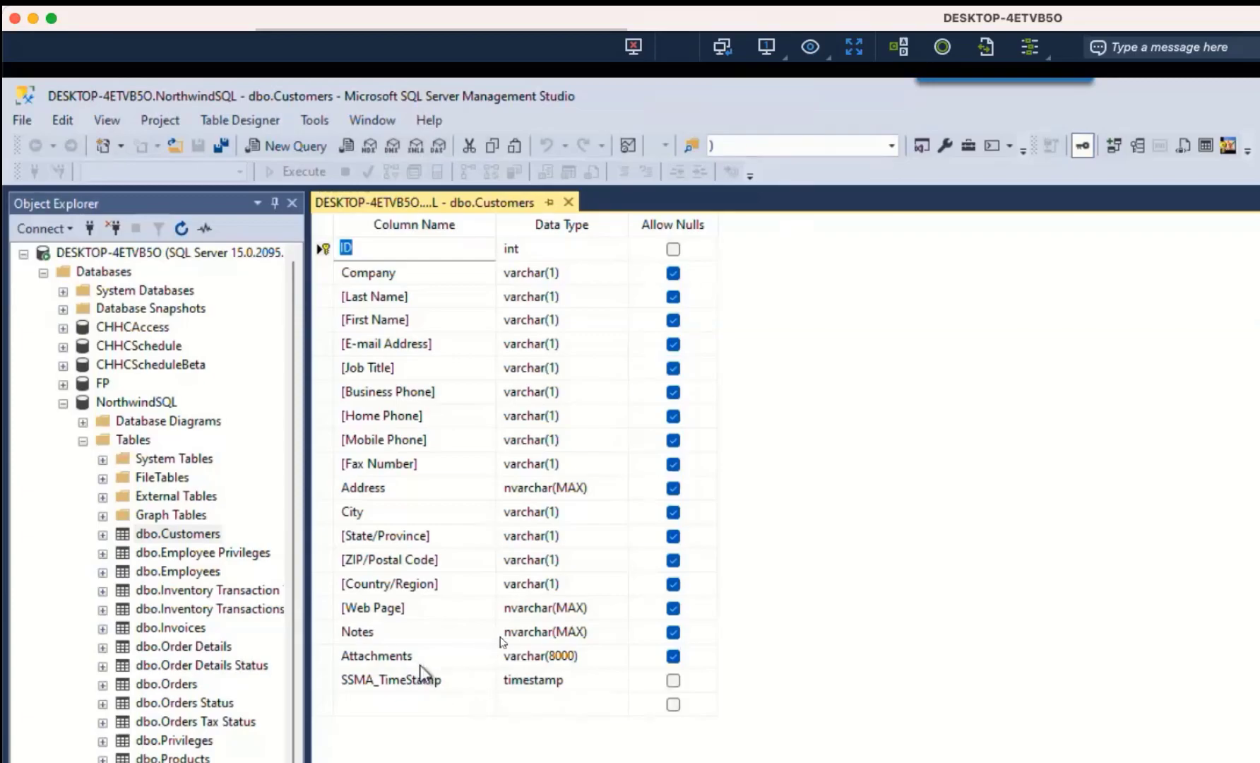
Step: Check the data type of the Customers table's Address column and expand the column list of the Employee Privileges table
{"action": "left_click", "coordinate": [546, 489]}
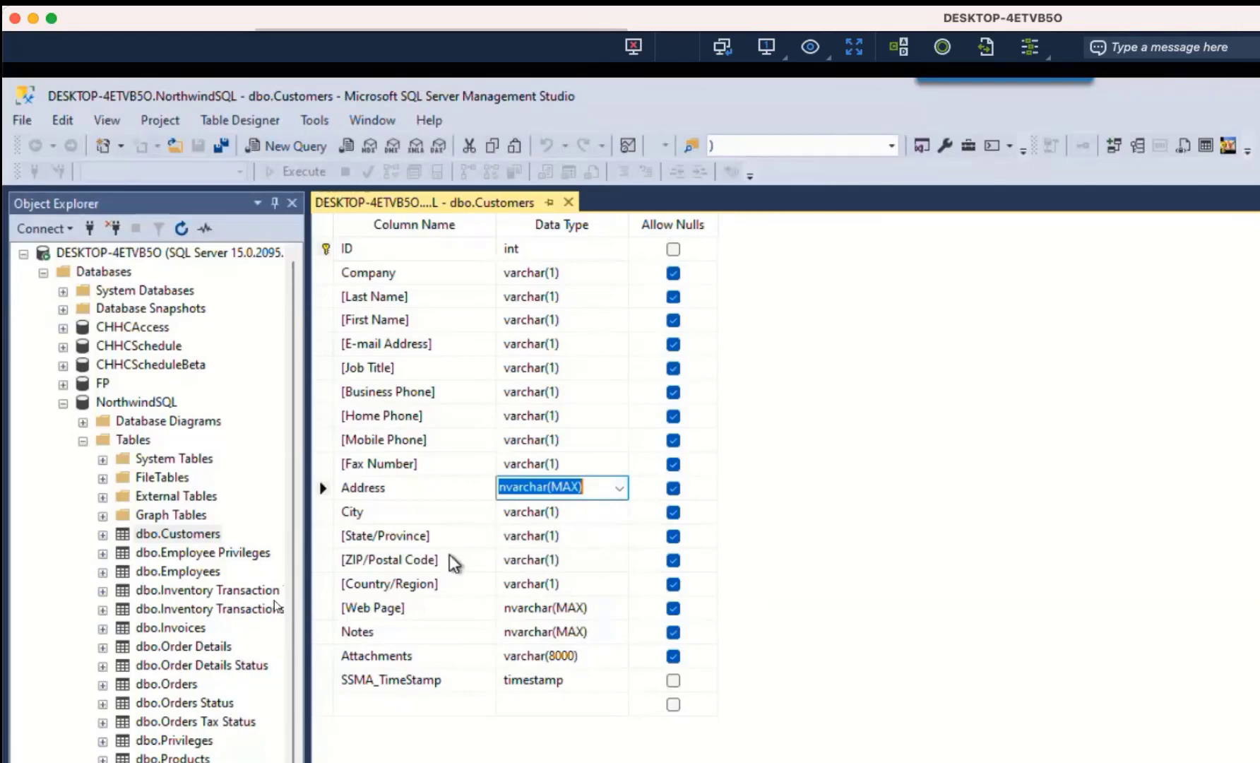
{"action": "double_click", "coordinate": [222, 552]}
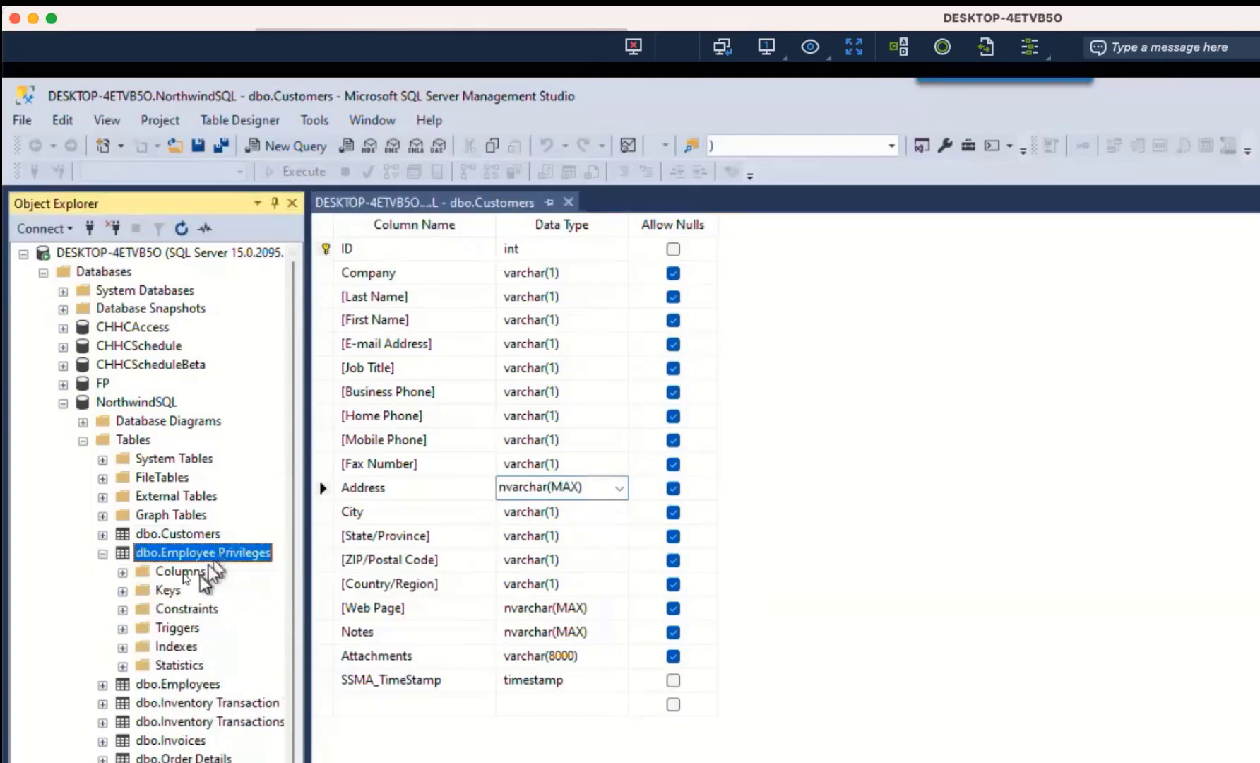
{"action": "double_click", "coordinate": [182, 572]}
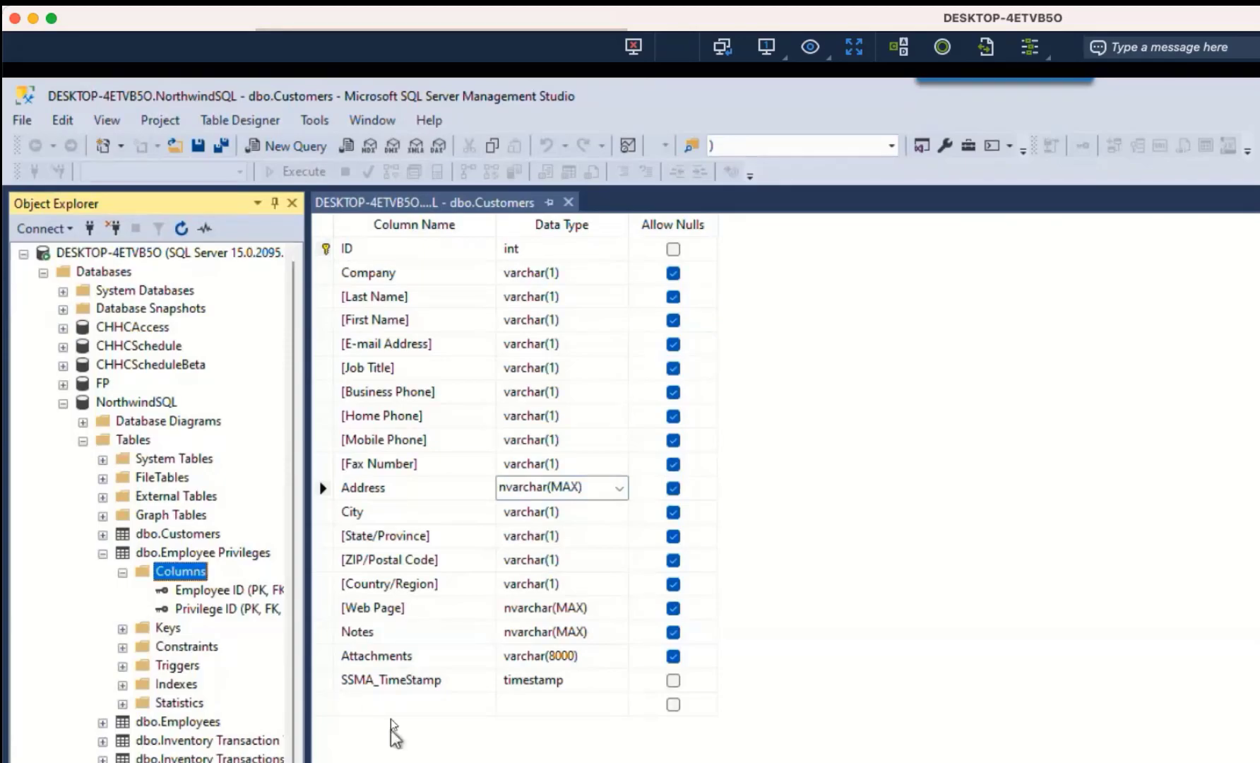
Step: Add a bit column named Inactrive to the Customers table, disallowing nulls and giving it a default value of 0
{"action": "left_click", "coordinate": [380, 702]}
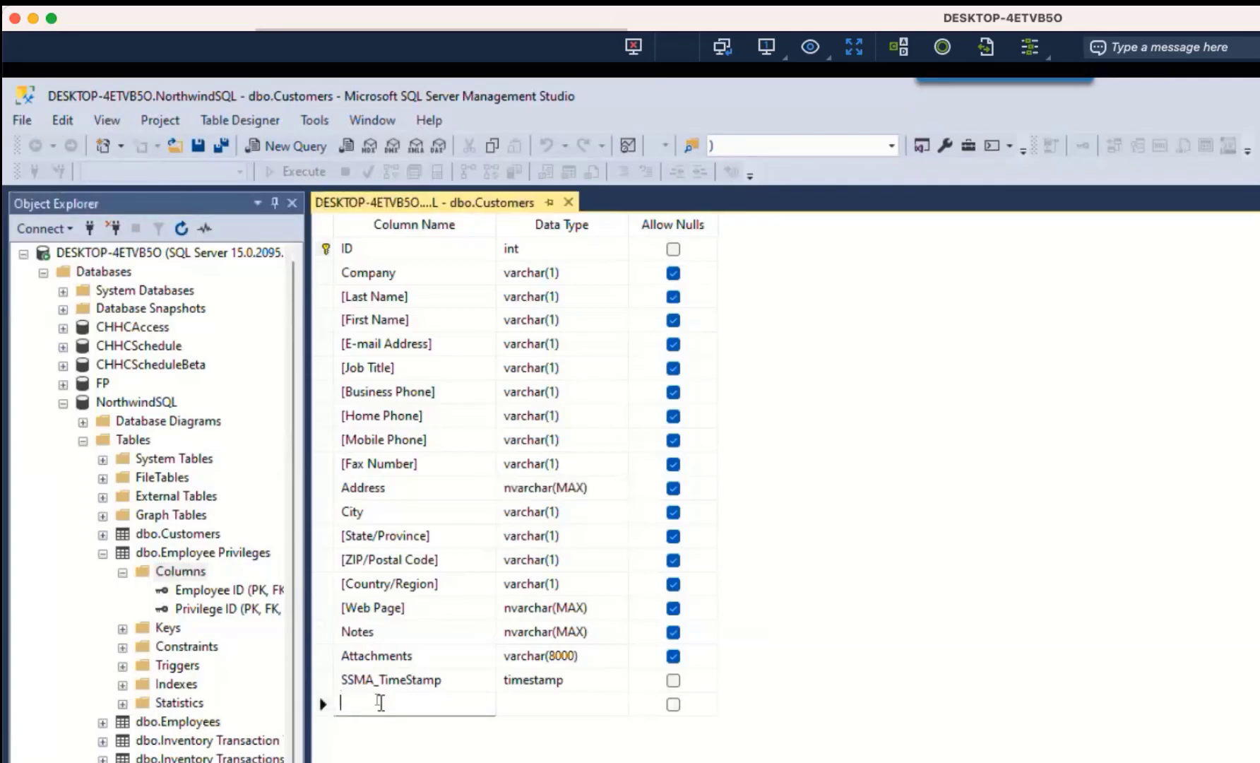
{"action": "type", "text": "Inactive"}
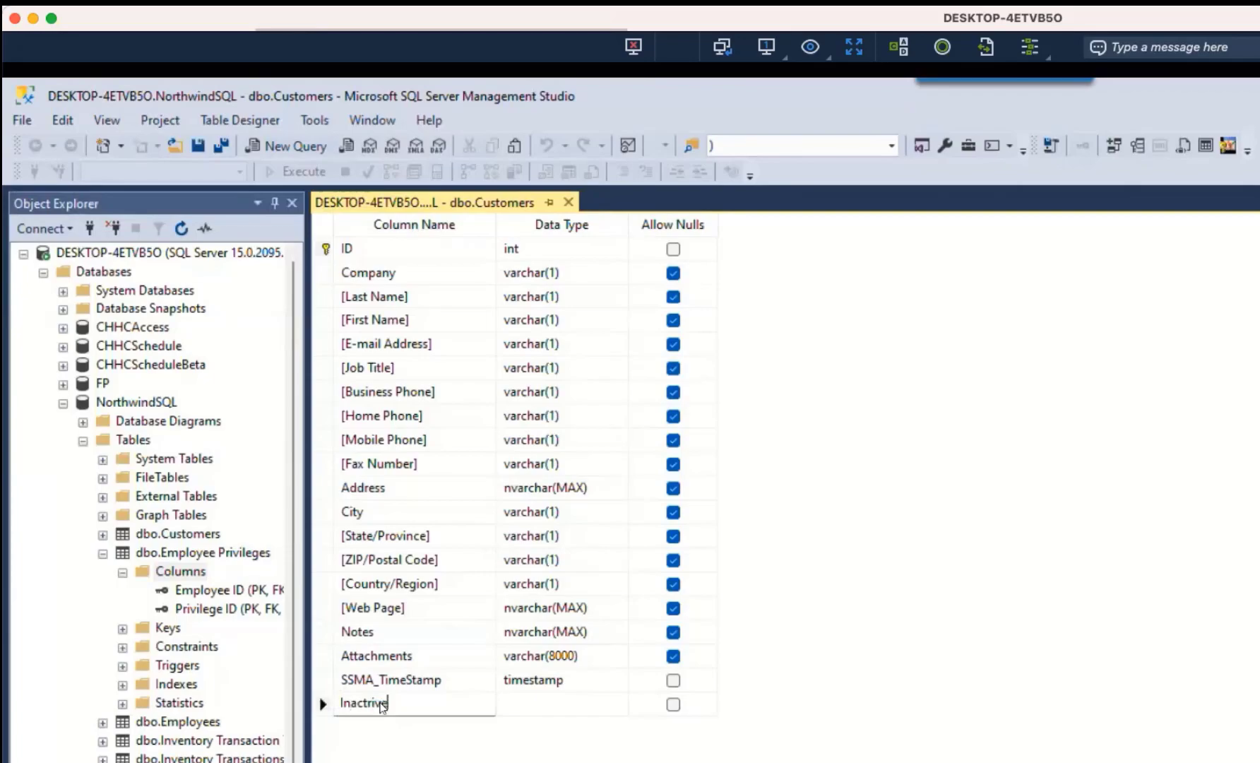
{"action": "key", "text": "Tab"}
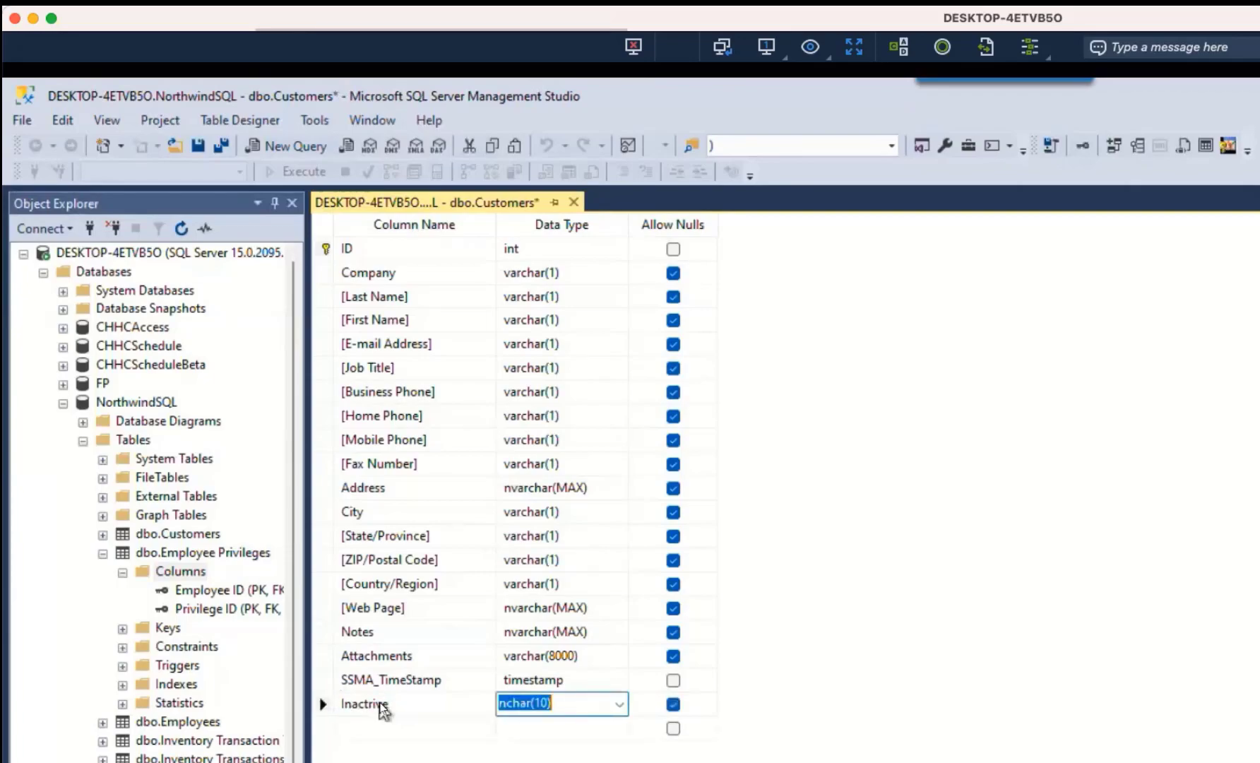
{"action": "type", "text": "bit"}
{"action": "key", "text": "Tab"}
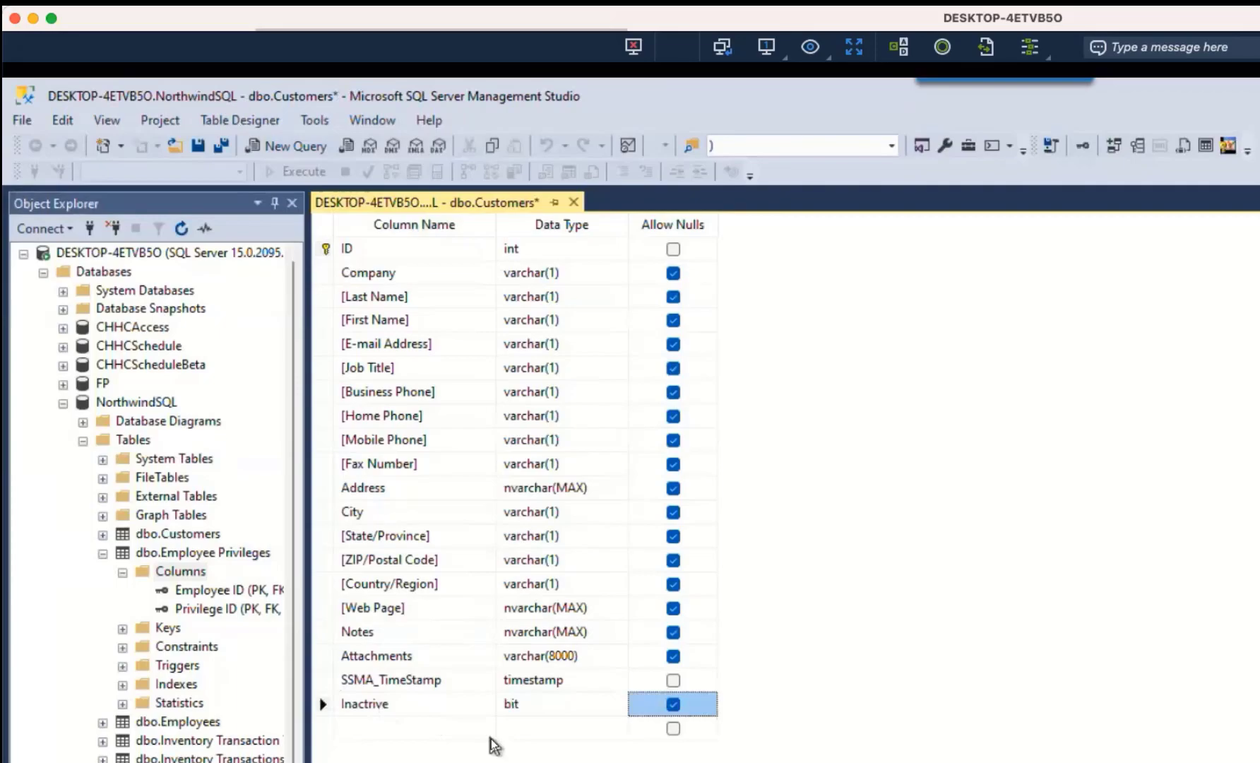
{"action": "key", "text": "space"}
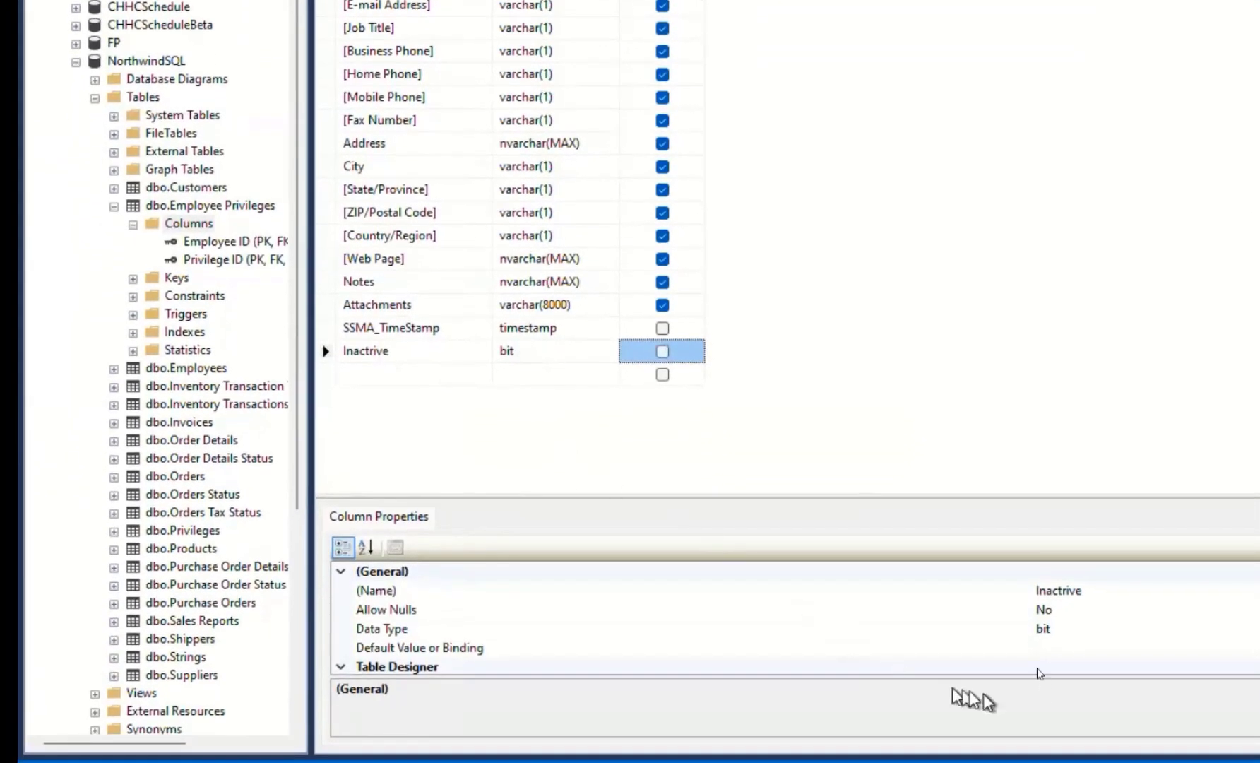
{"action": "left_click", "coordinate": [1043, 649]}
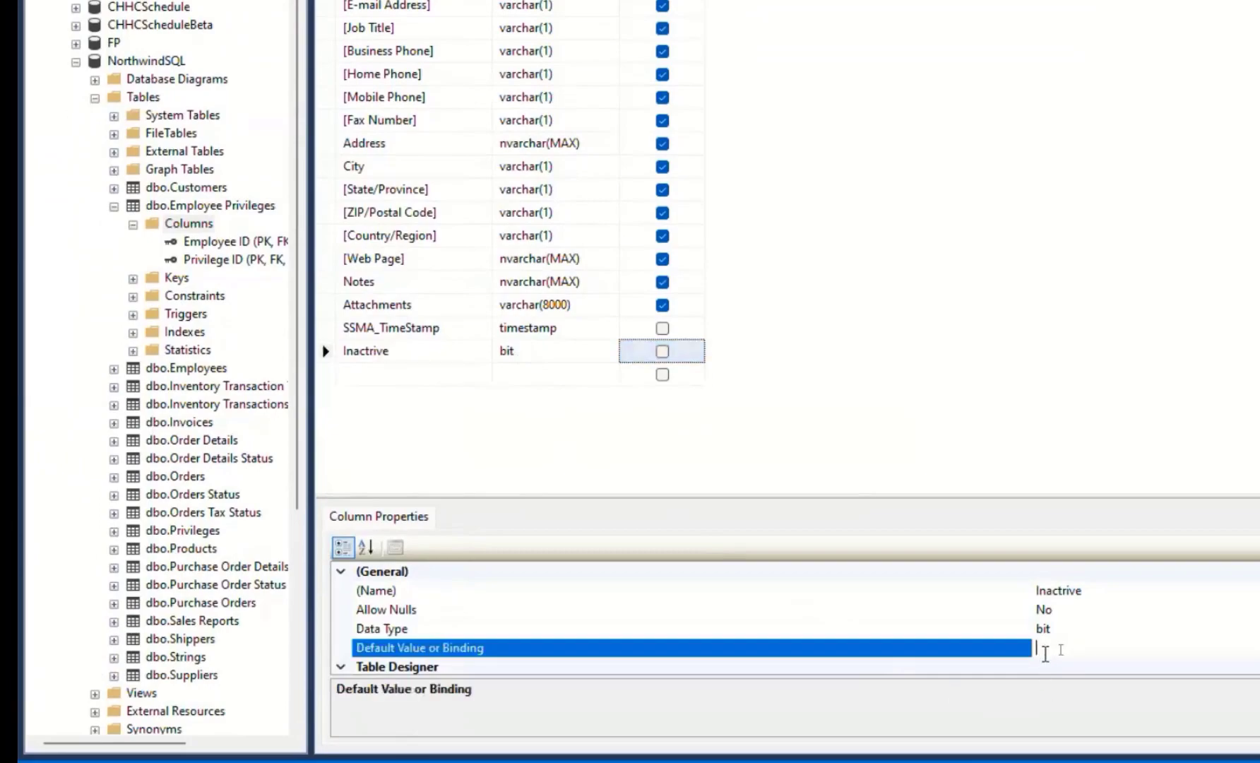
{"action": "type", "text": "0"}
Step: Save the Customers table, reviewing the ALTER TABLE statements in the change script and declining to save the script to a text file
{"action": "key", "text": "ctrl+s"}
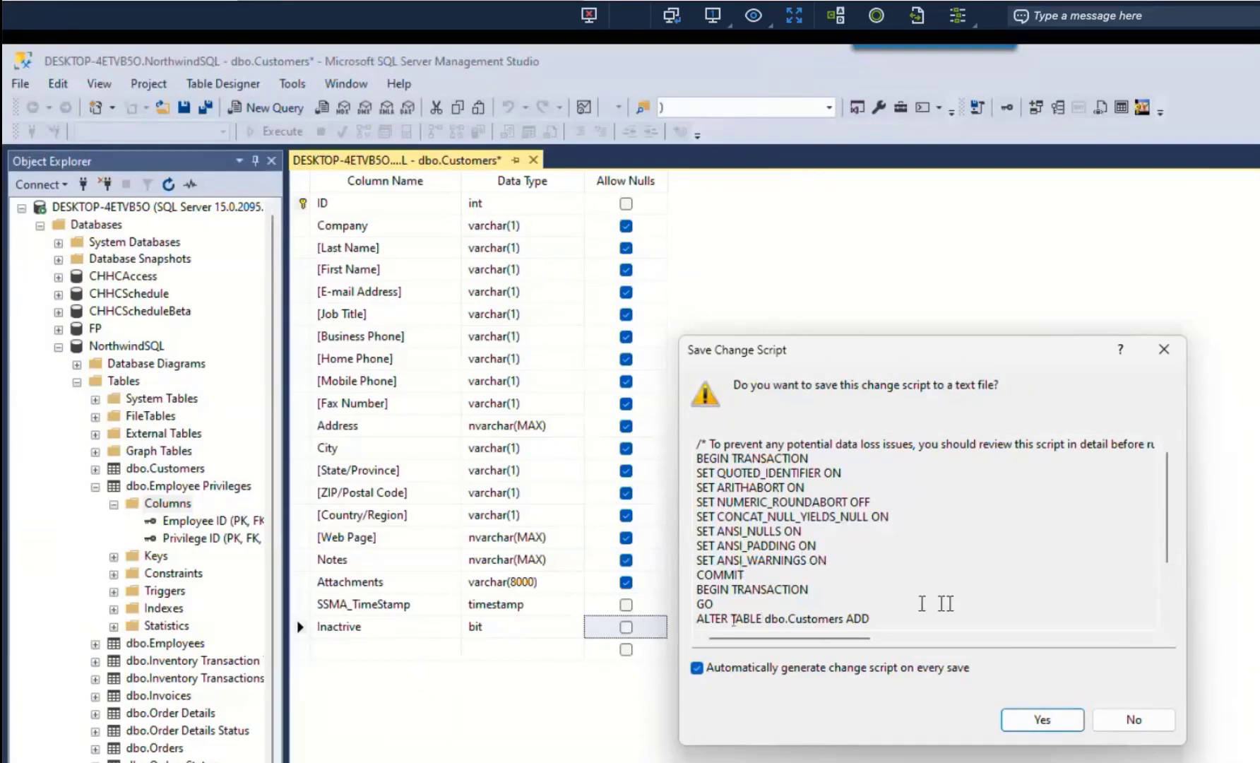
{"action": "double_click", "coordinate": [728, 619]}
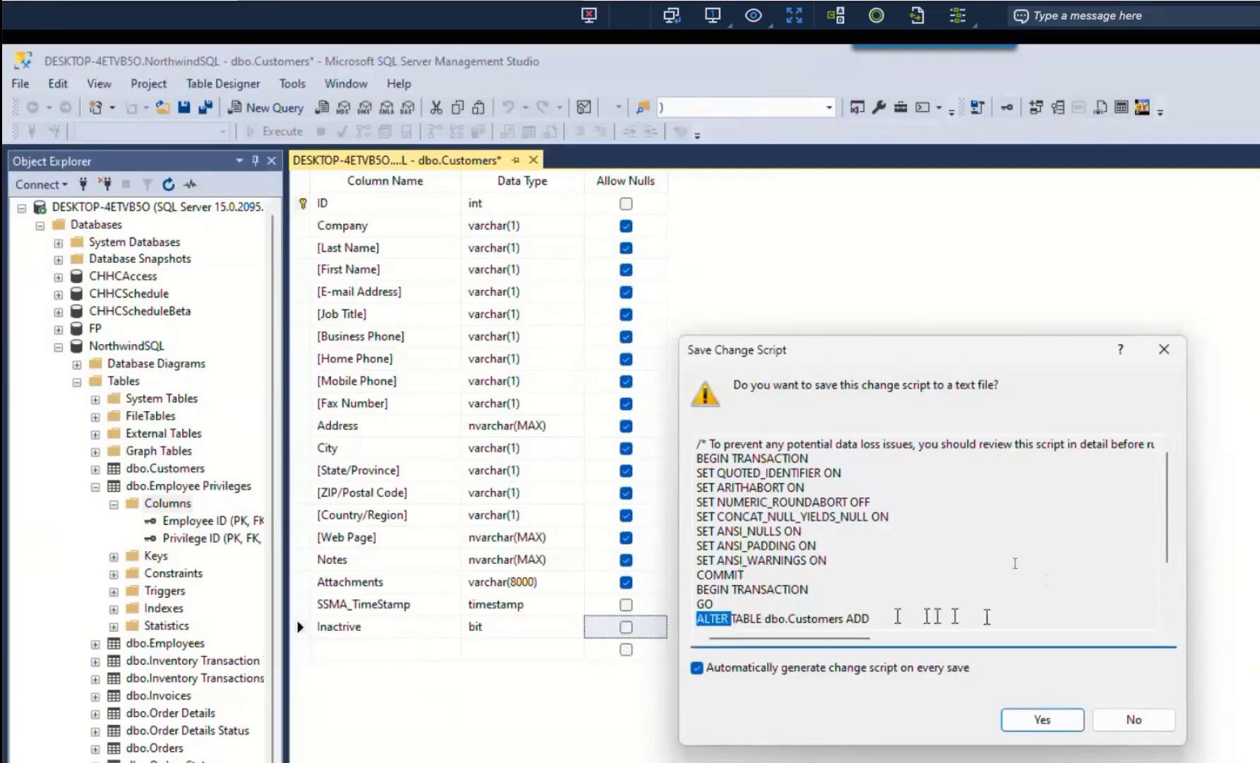
{"action": "key", "text": "Down"}
{"action": "key", "text": "Down"}
{"action": "key", "text": "Down"}
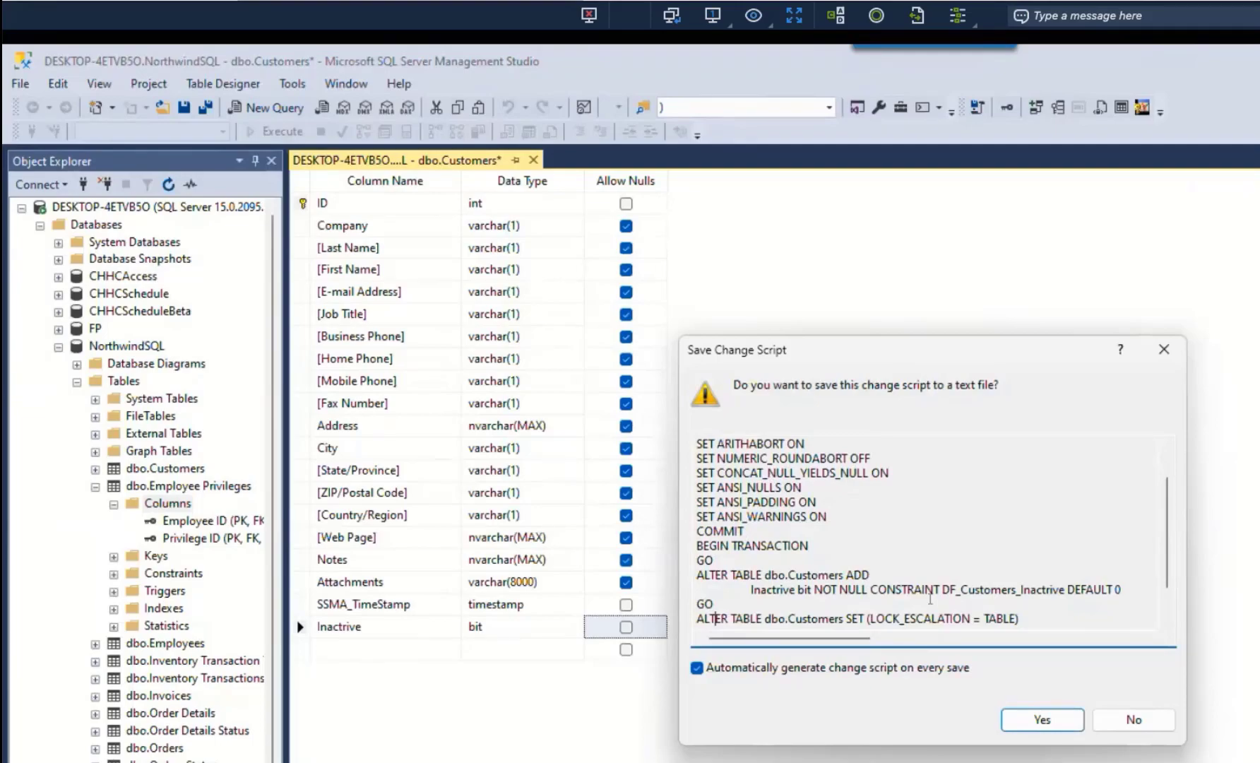
{"action": "left_click", "coordinate": [1130, 720]}
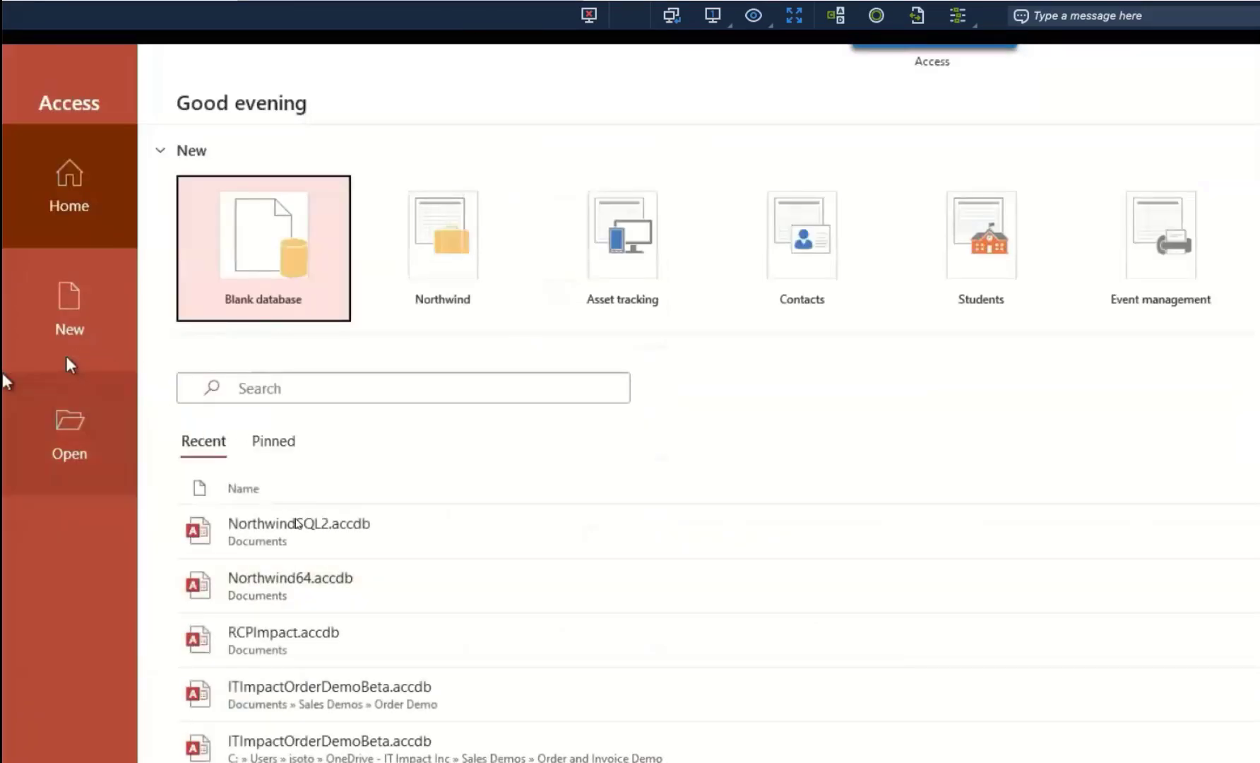
Step: Open NorthwindSQL2.accdb in Access, dismiss the login dialog, and check the Shipping Fee and Taxes data types in the Orders table's design
{"action": "left_click", "coordinate": [301, 528]}
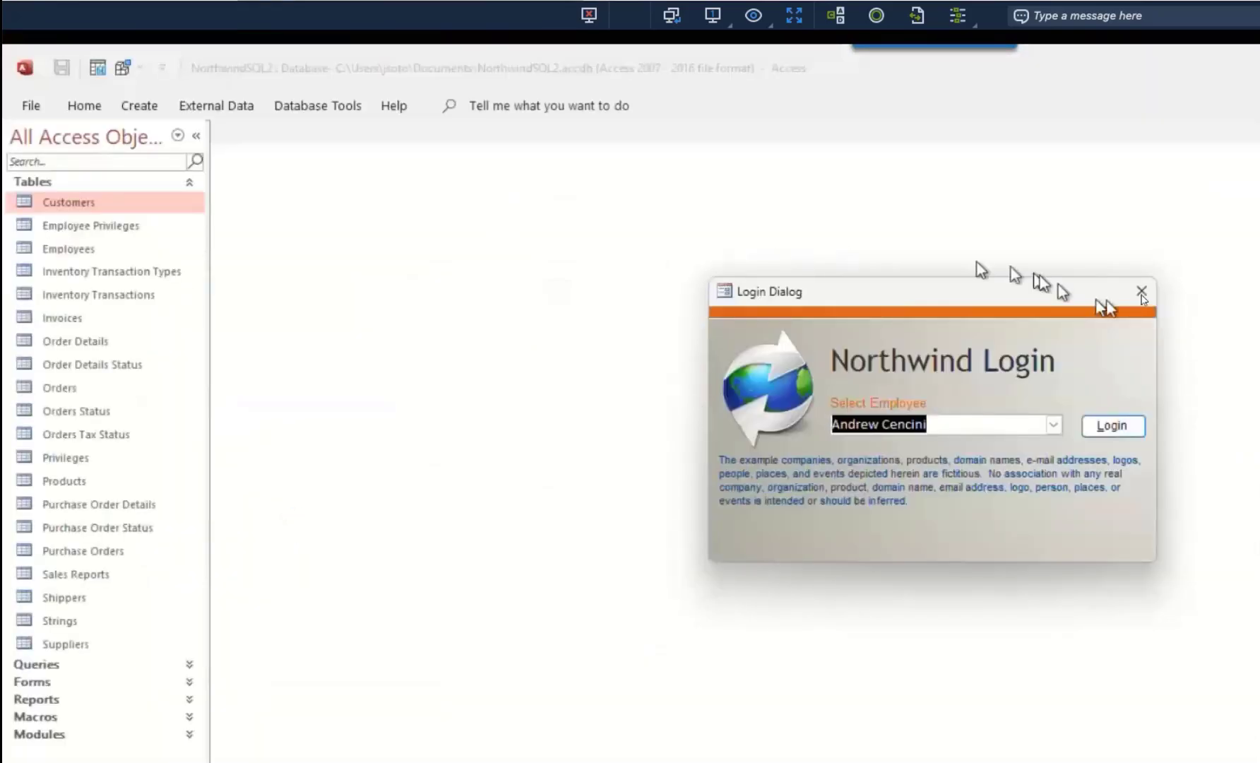
{"action": "left_click", "coordinate": [1142, 292]}
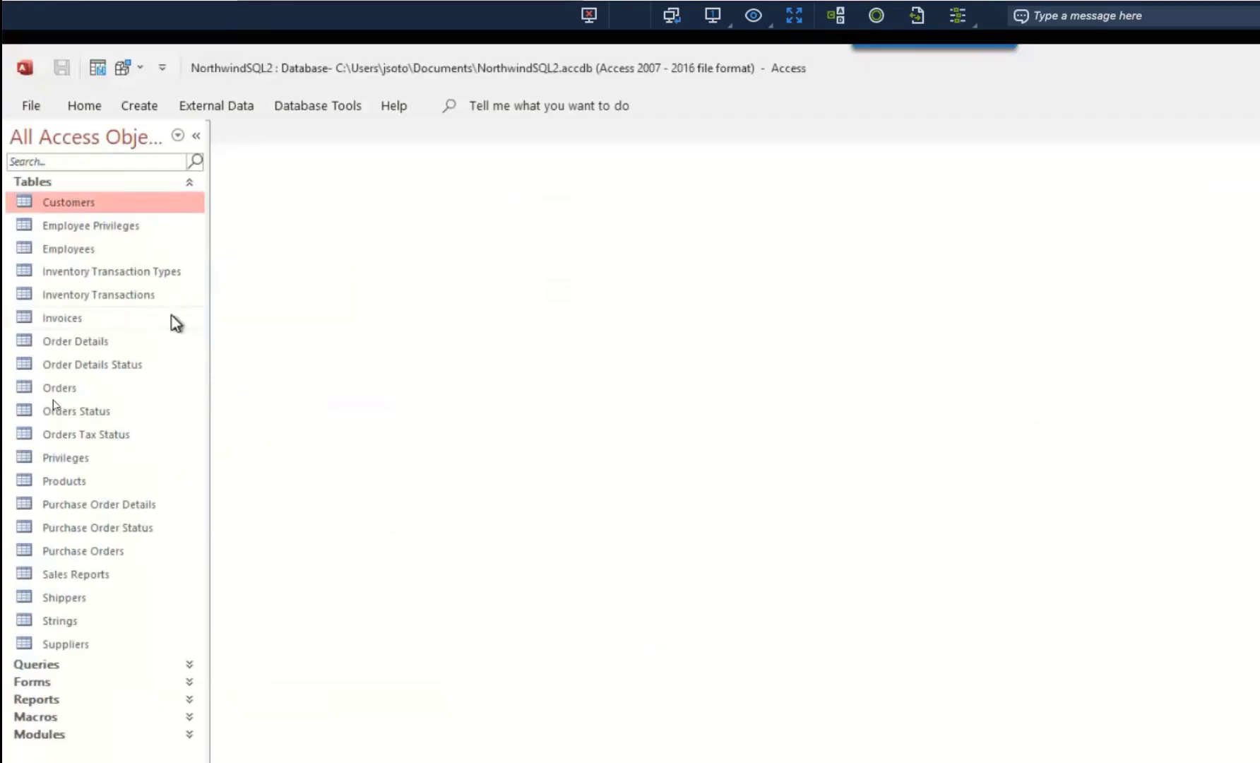
{"action": "right_click", "coordinate": [51, 393]}
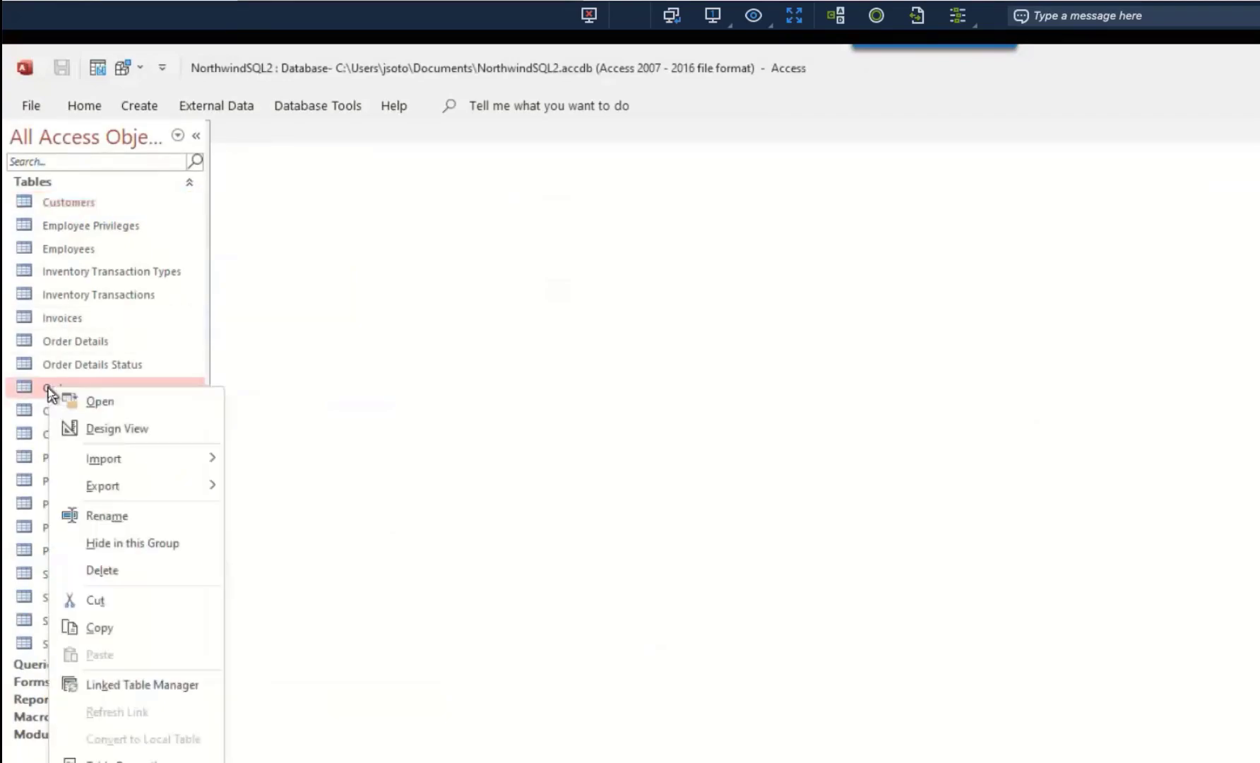
{"action": "left_click", "coordinate": [104, 430]}
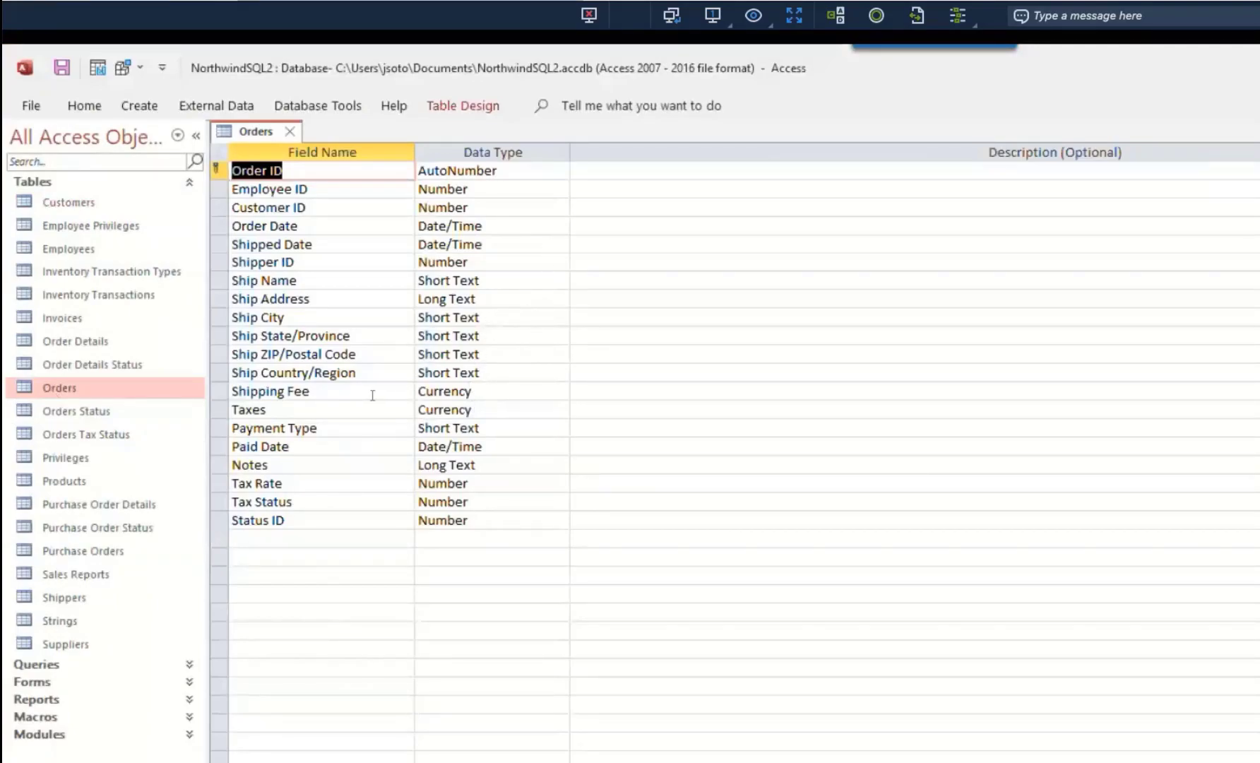
{"action": "left_click", "coordinate": [358, 408]}
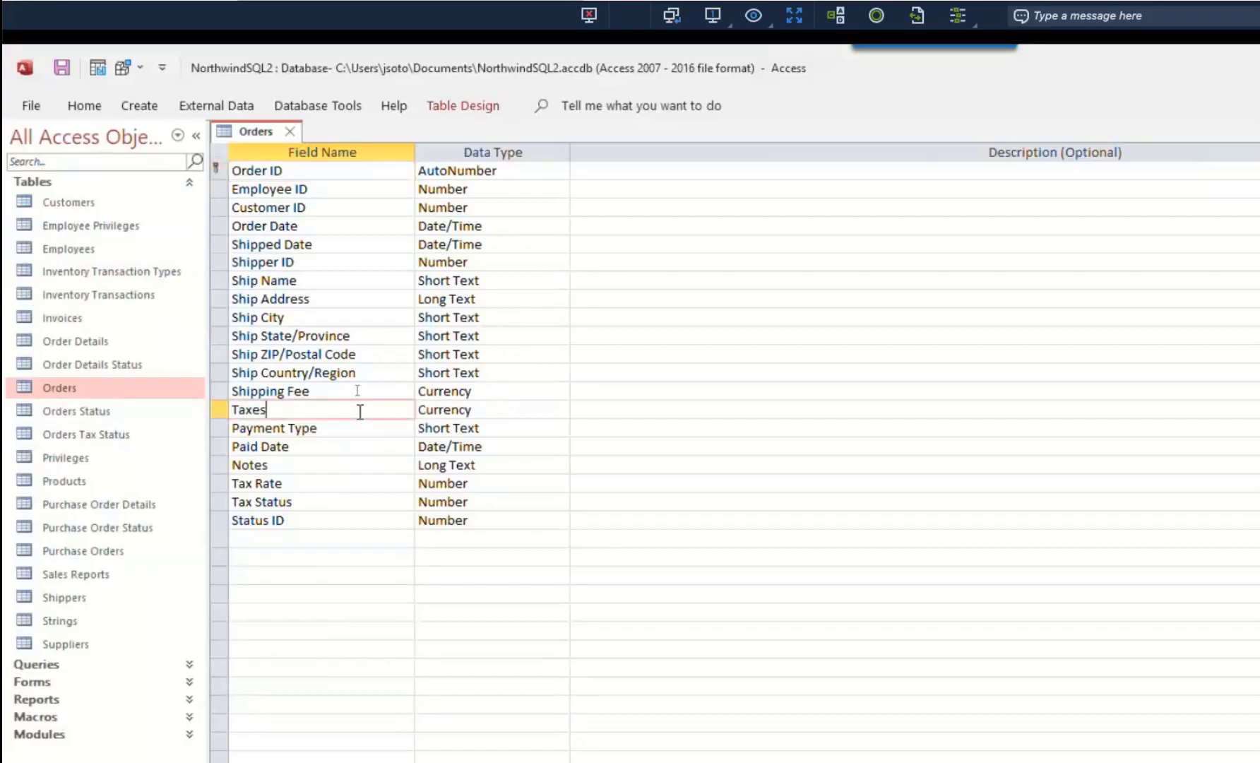
{"action": "left_click", "coordinate": [359, 392]}
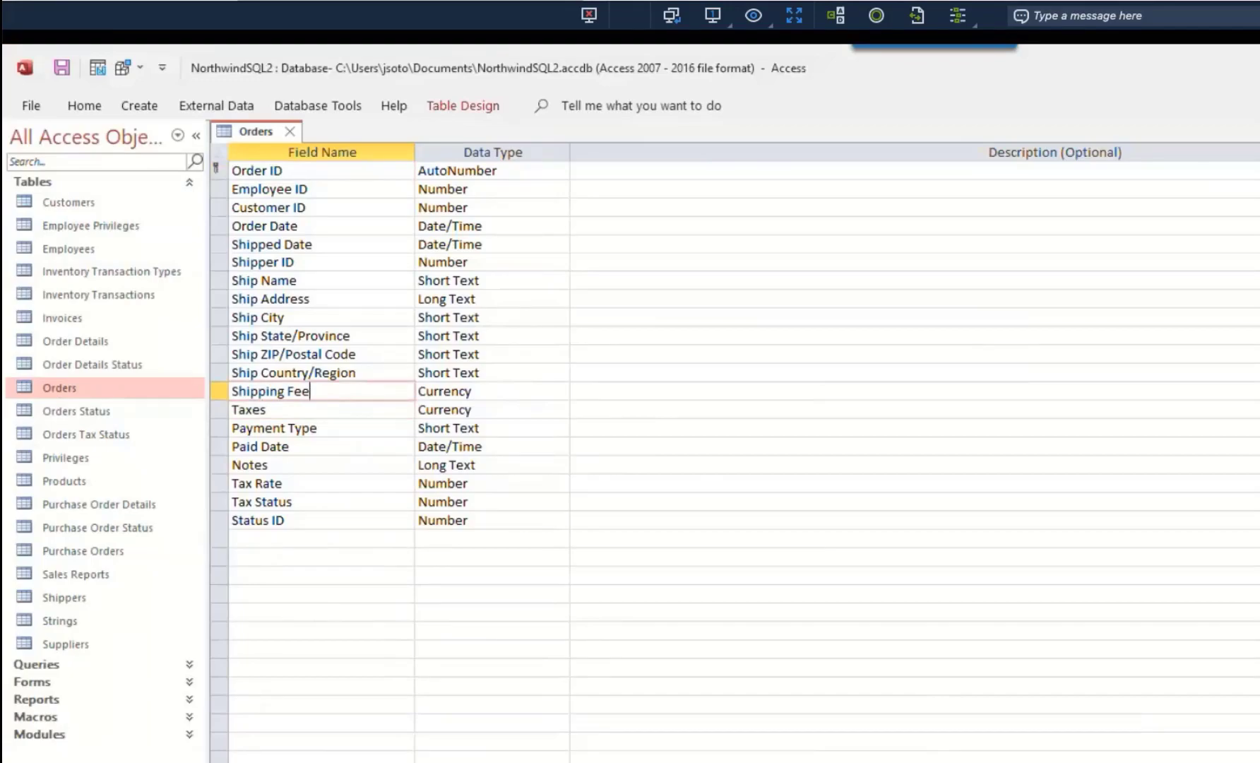
Step: Switch back to SQL Server Management Studio and check the Shipping Fee and Taxes data types in the dbo.Orders design
{"action": "key", "text": "alt+Tab"}
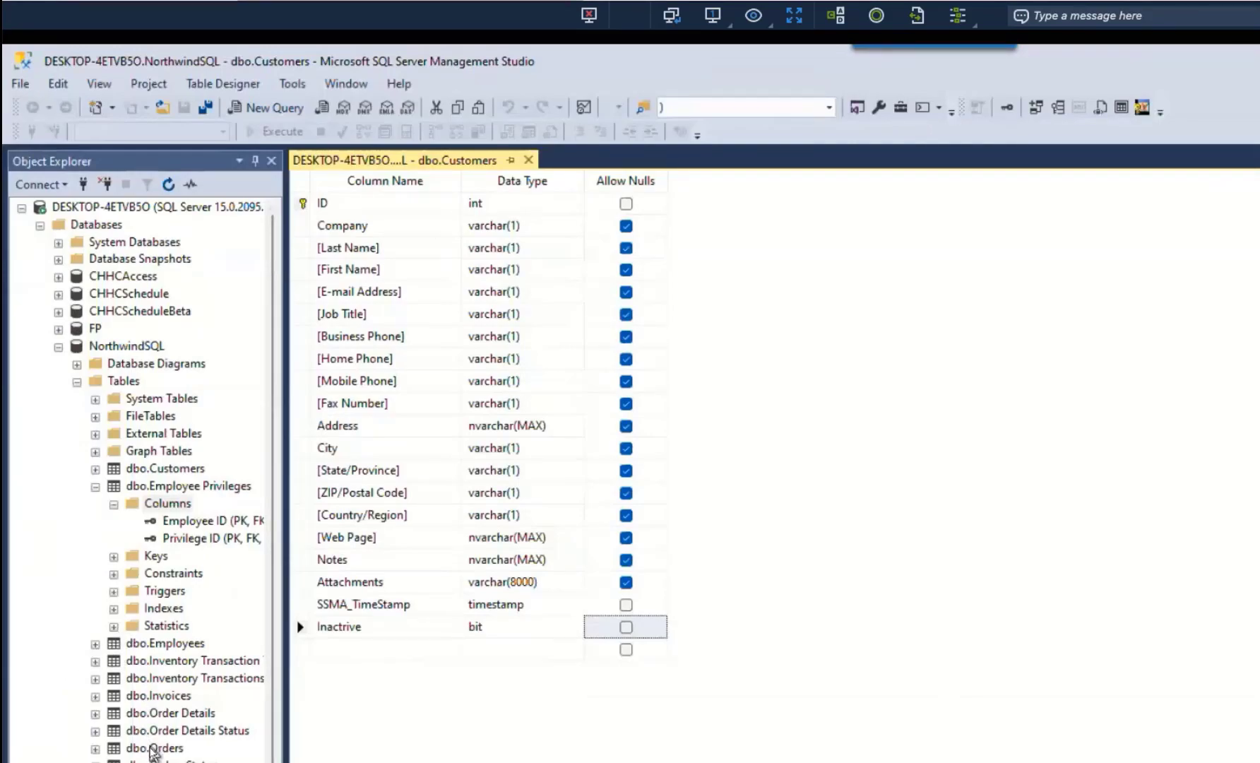
{"action": "right_click", "coordinate": [150, 749]}
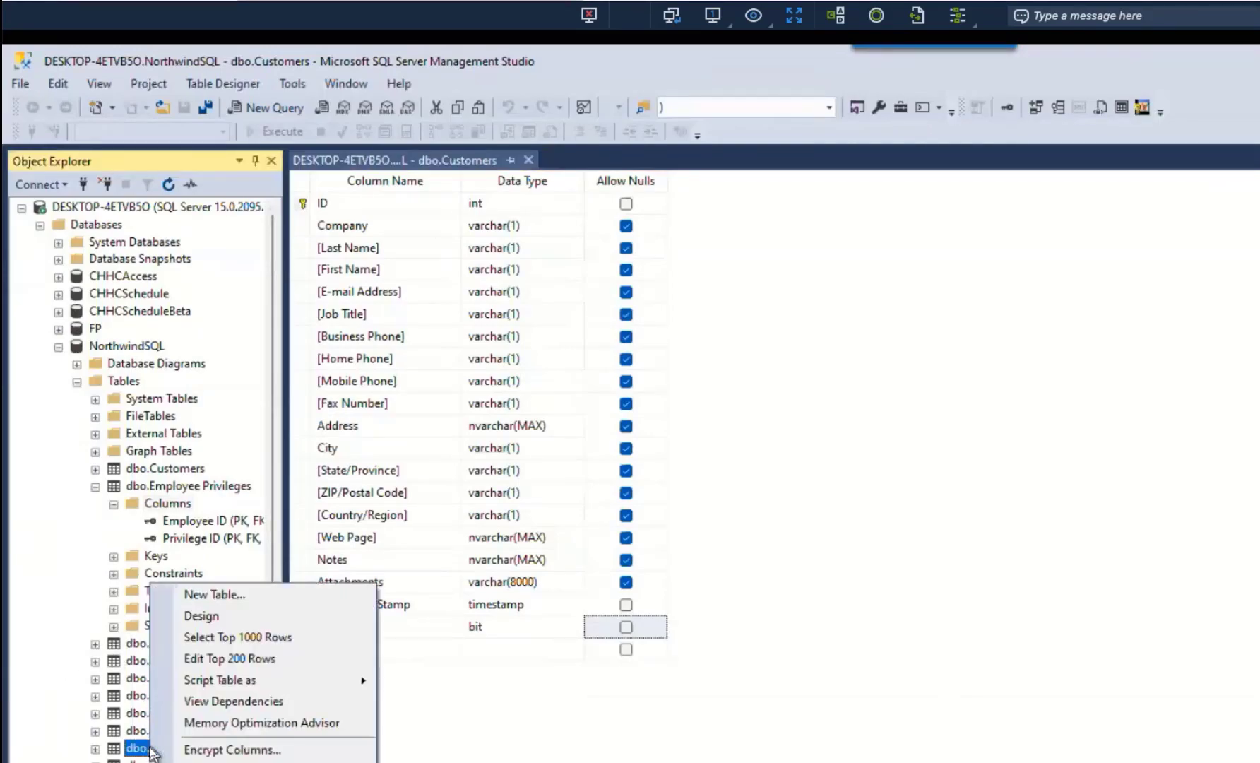
{"action": "left_click", "coordinate": [214, 618]}
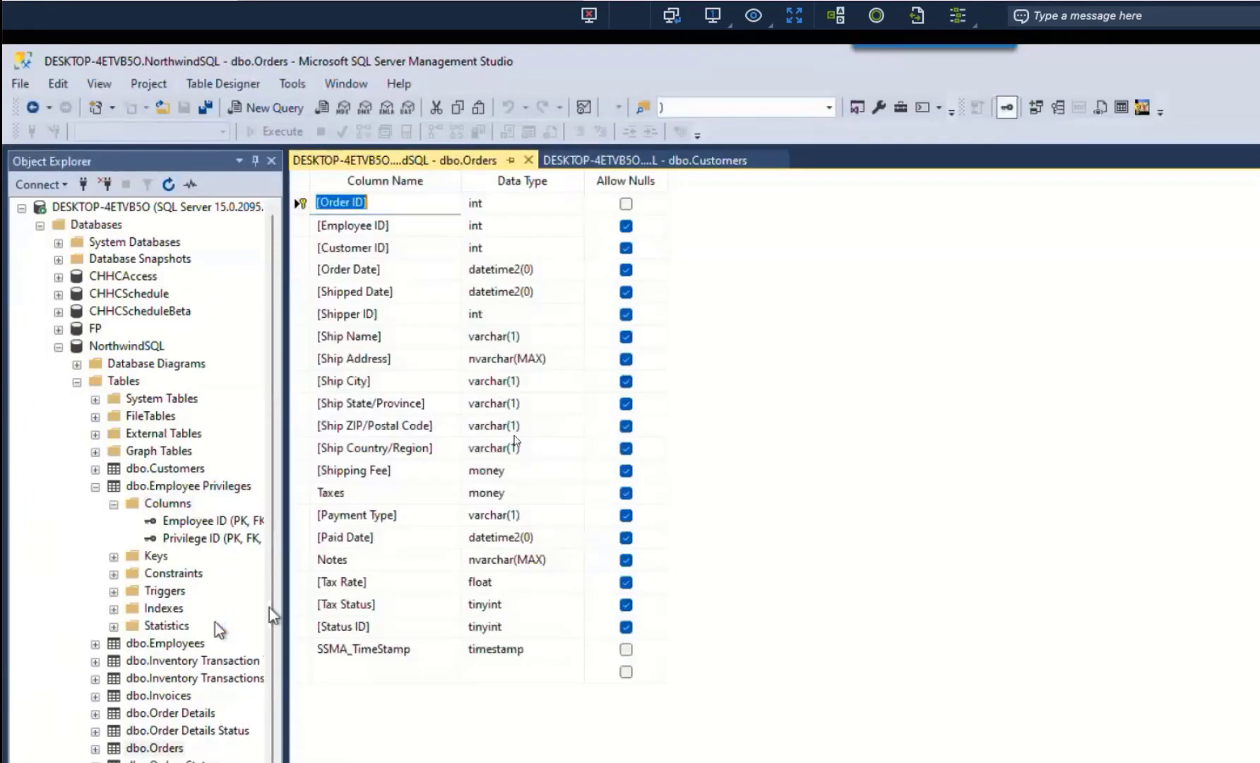
{"action": "left_click", "coordinate": [513, 470]}
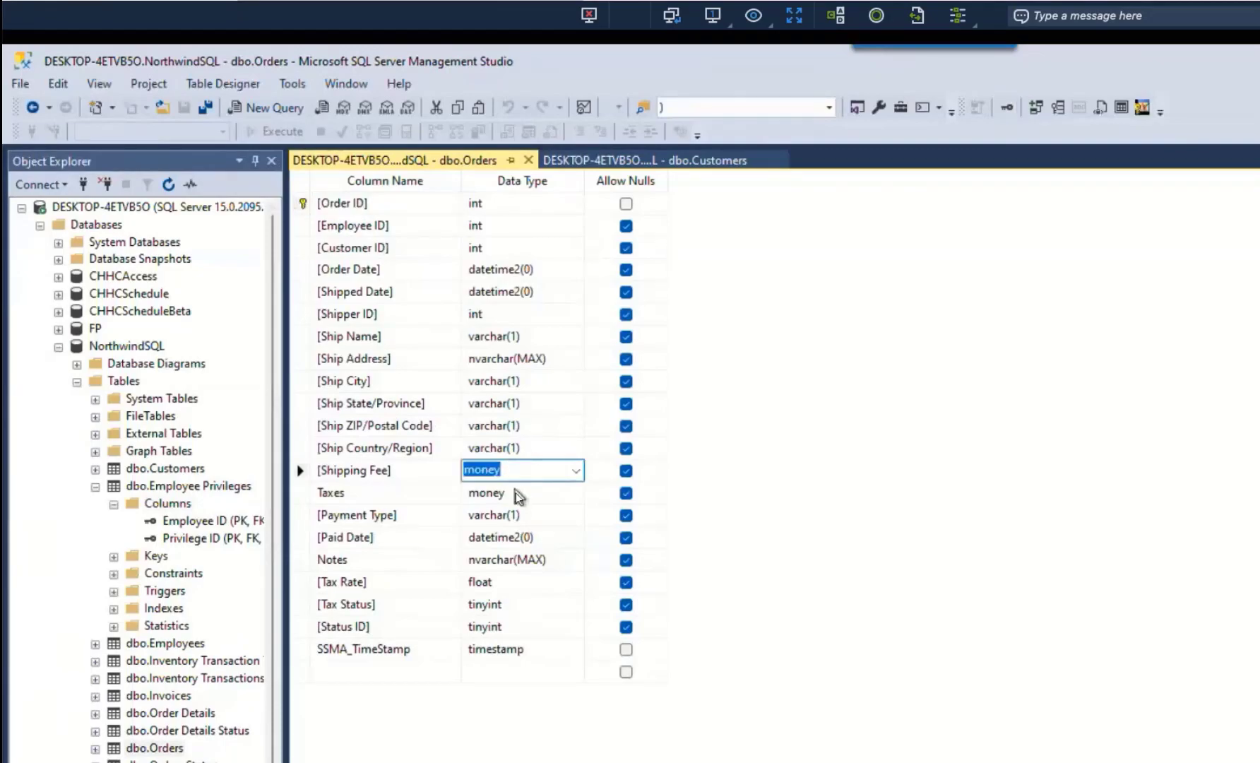
{"action": "left_click", "coordinate": [516, 492]}
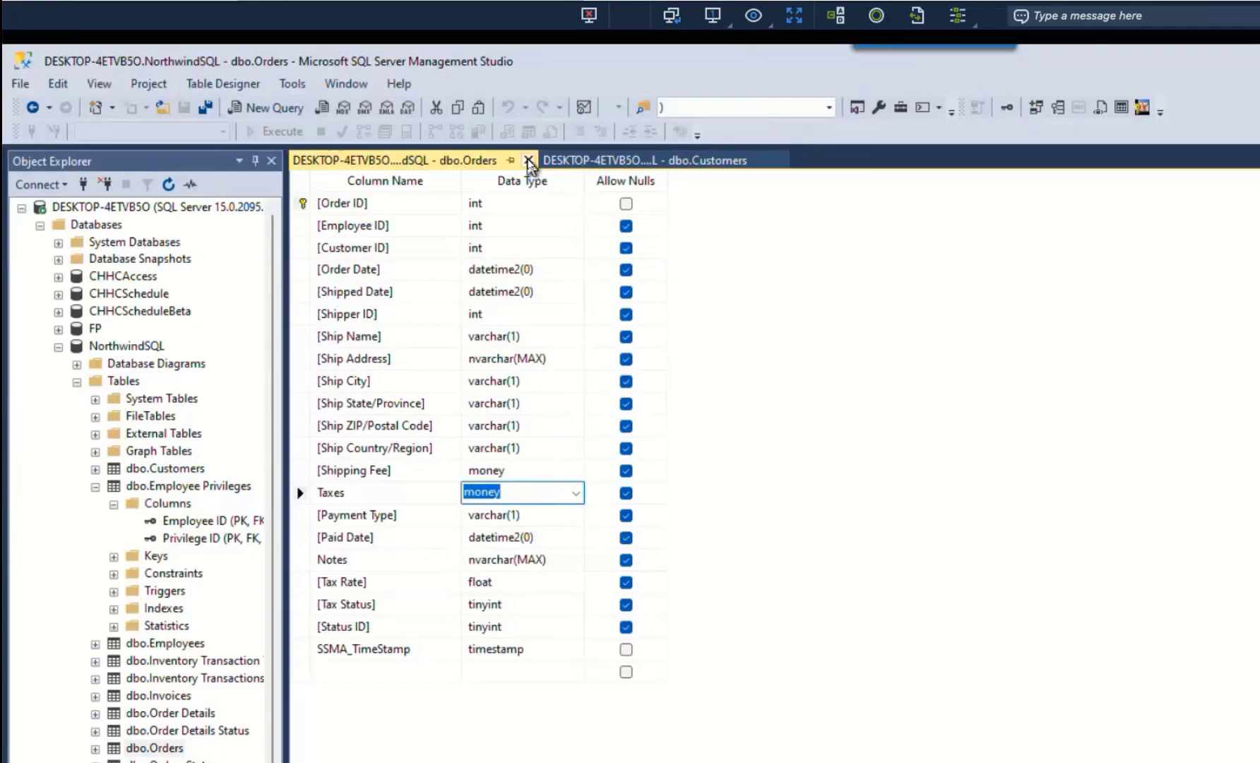
Step: Close the Orders and Customers table designs and switch to SQL Server Migration Assistant
{"action": "left_click", "coordinate": [529, 162]}
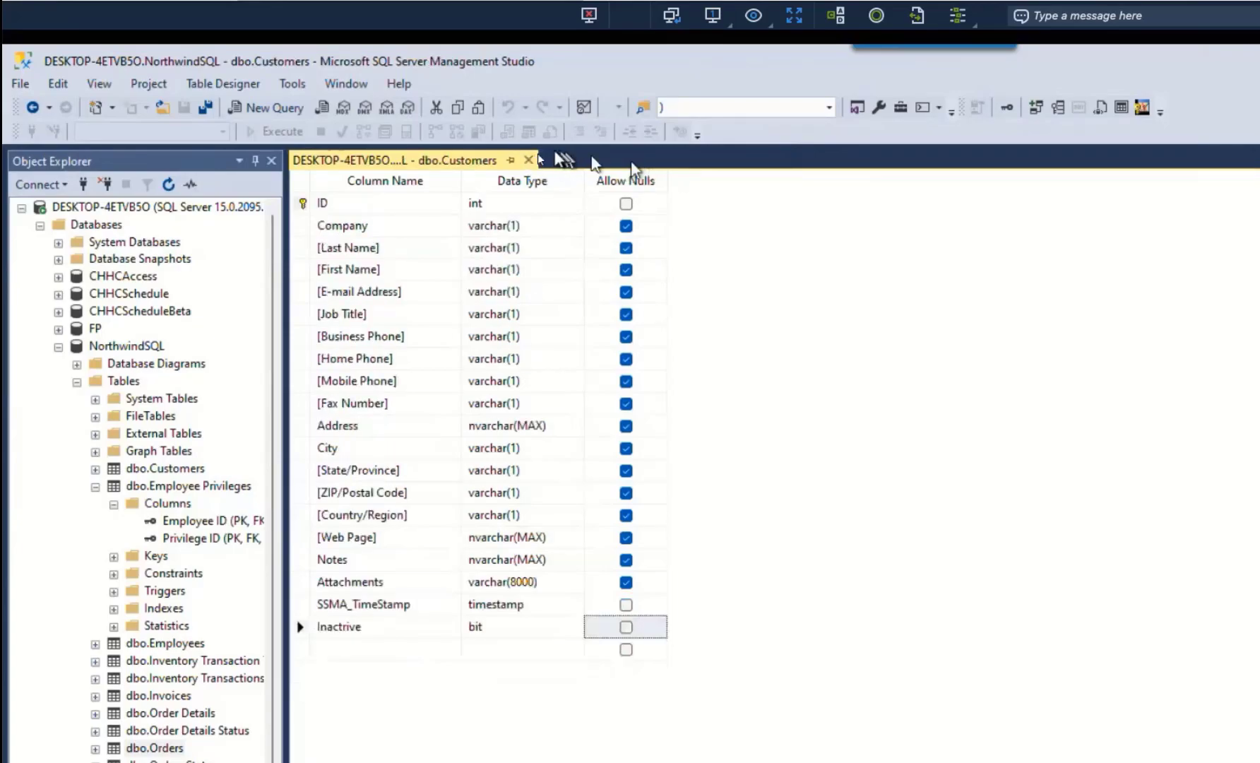
{"action": "left_click", "coordinate": [528, 160]}
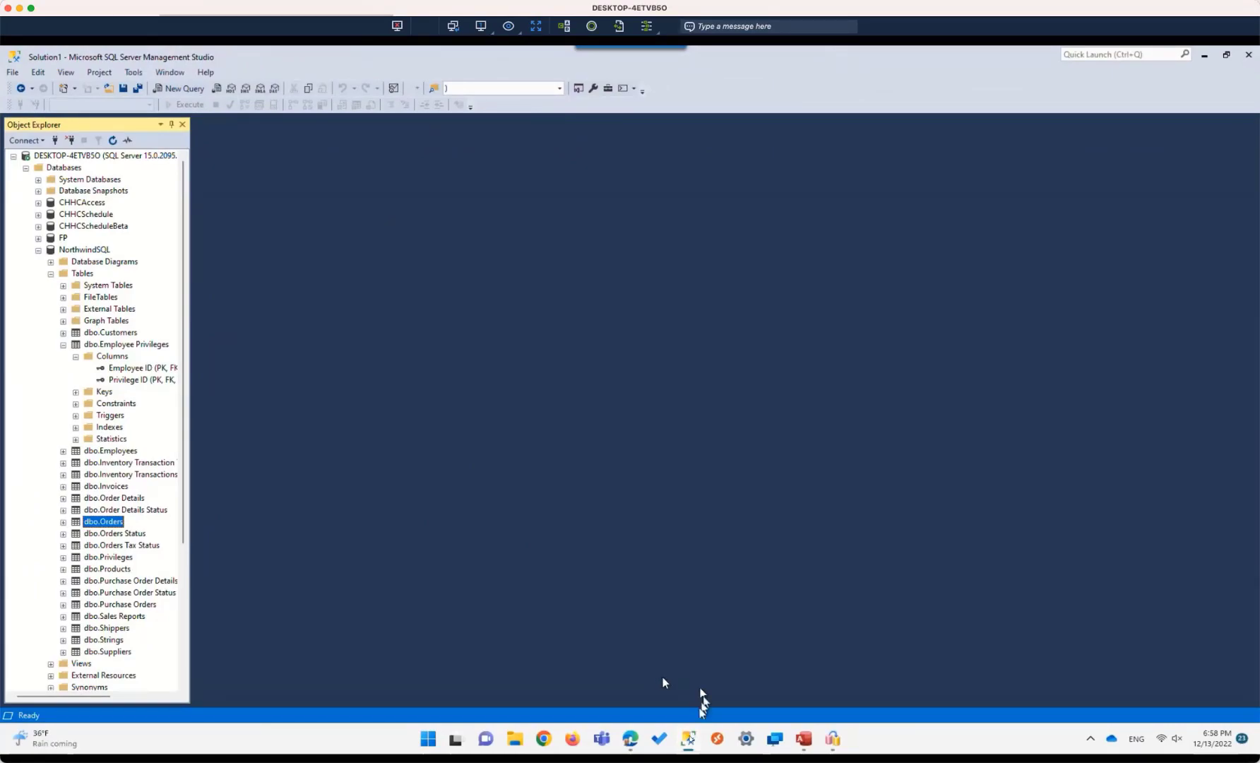
{"action": "mouse_move", "coordinate": [690, 739]}
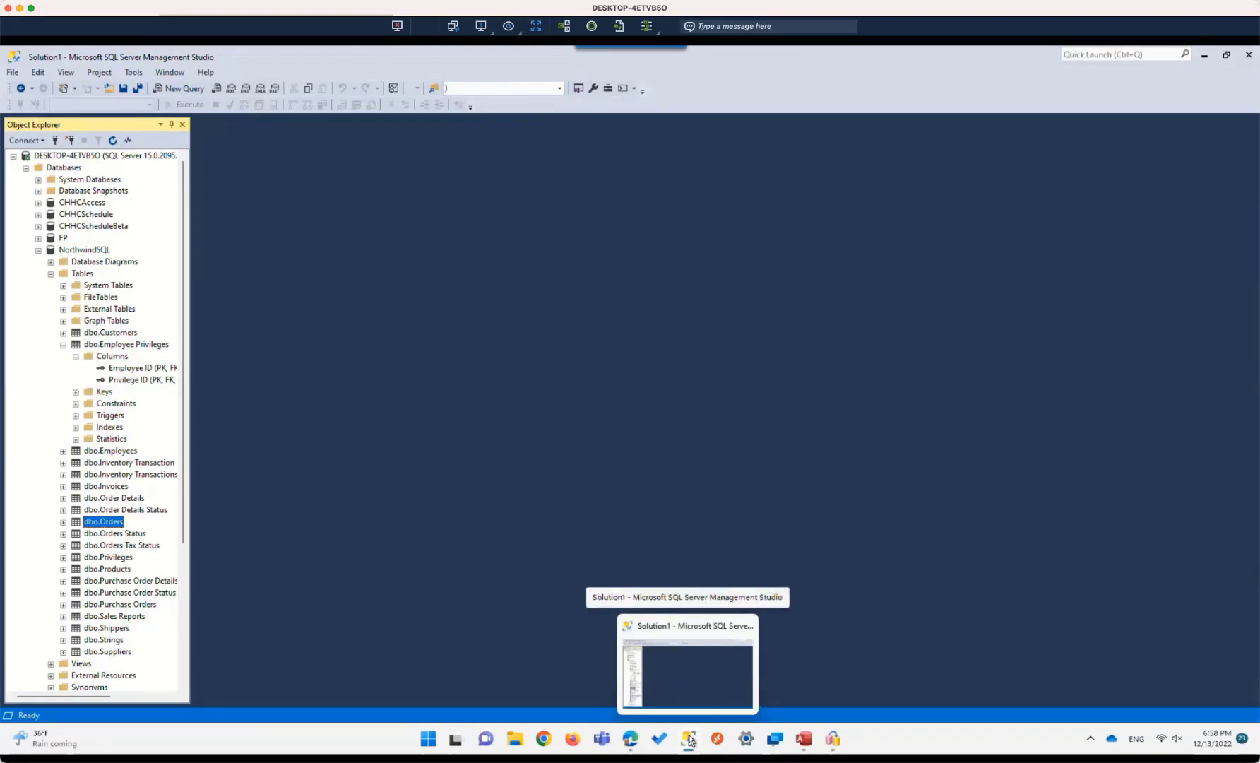
{"action": "left_click", "coordinate": [834, 739]}
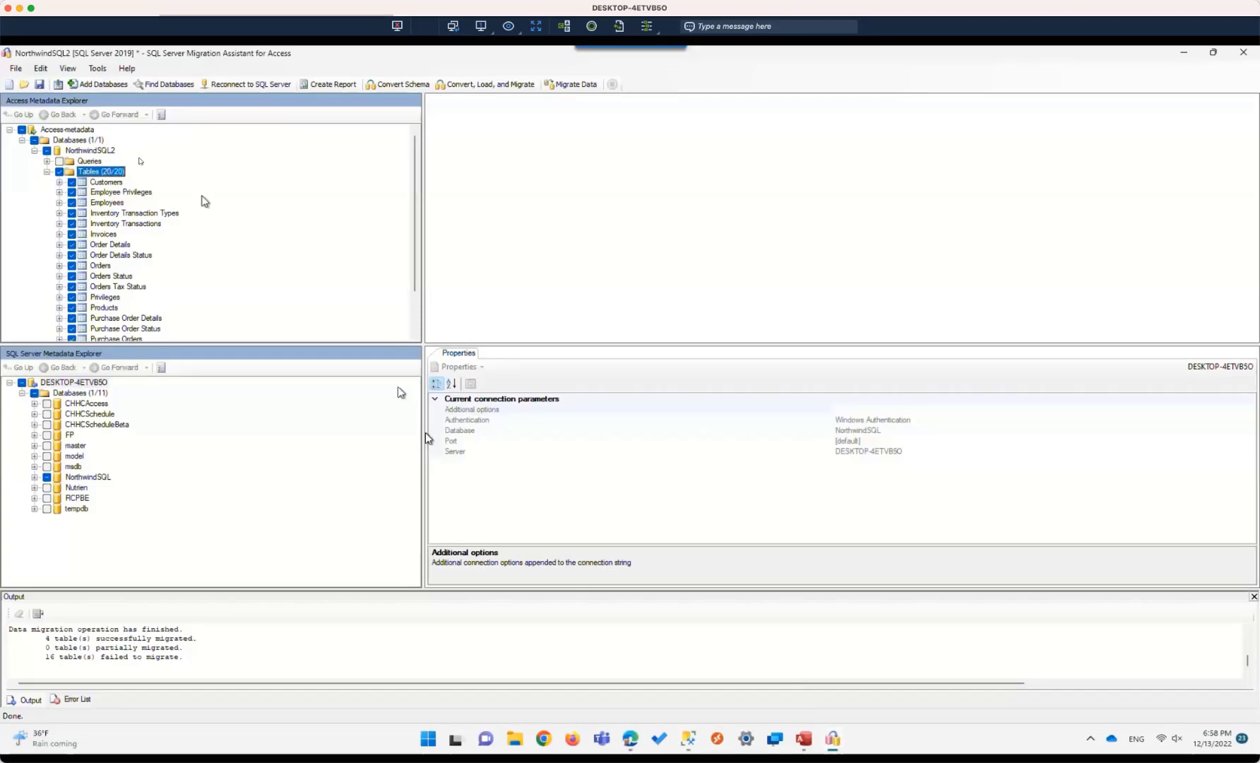
Step: Clear the table selection and try to convert, load and migrate the Invoice Data query to the NorthwindSQL database
{"action": "left_click", "coordinate": [60, 171]}
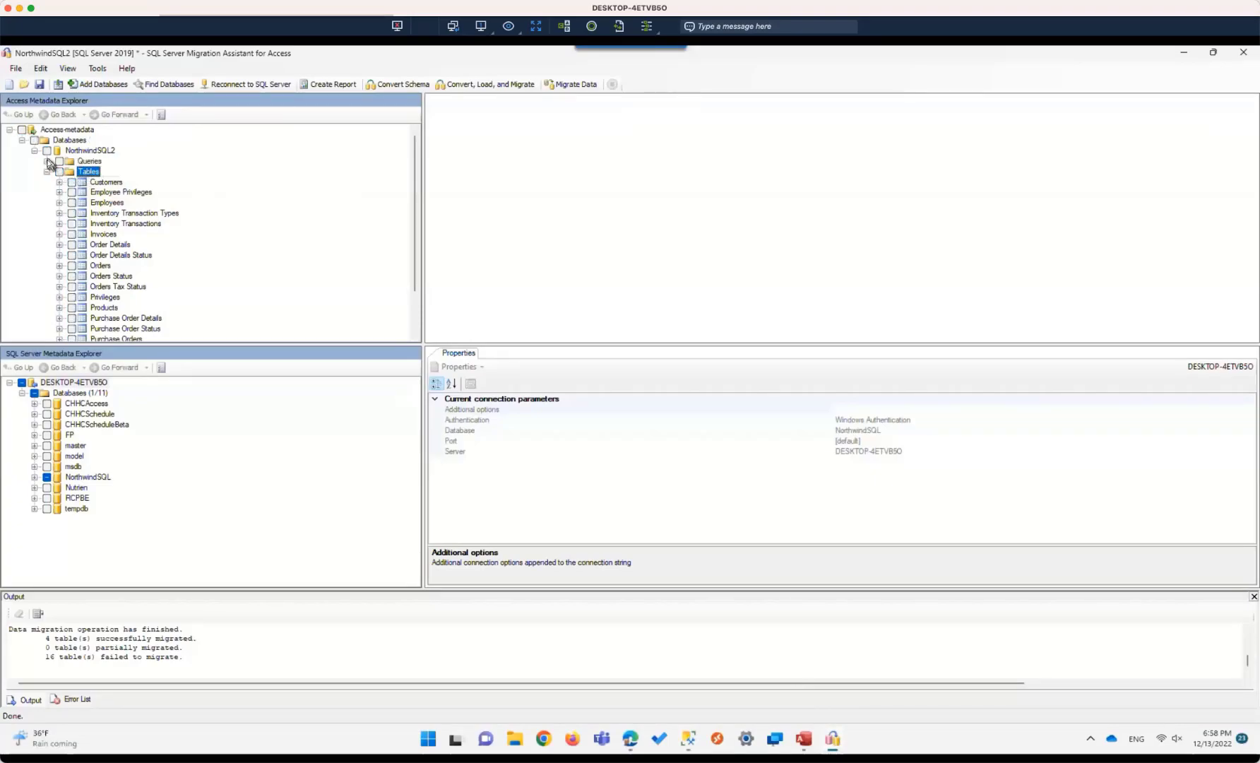
{"action": "scroll", "coordinate": [50, 164], "scroll_direction": "down", "scroll_amount": 8}
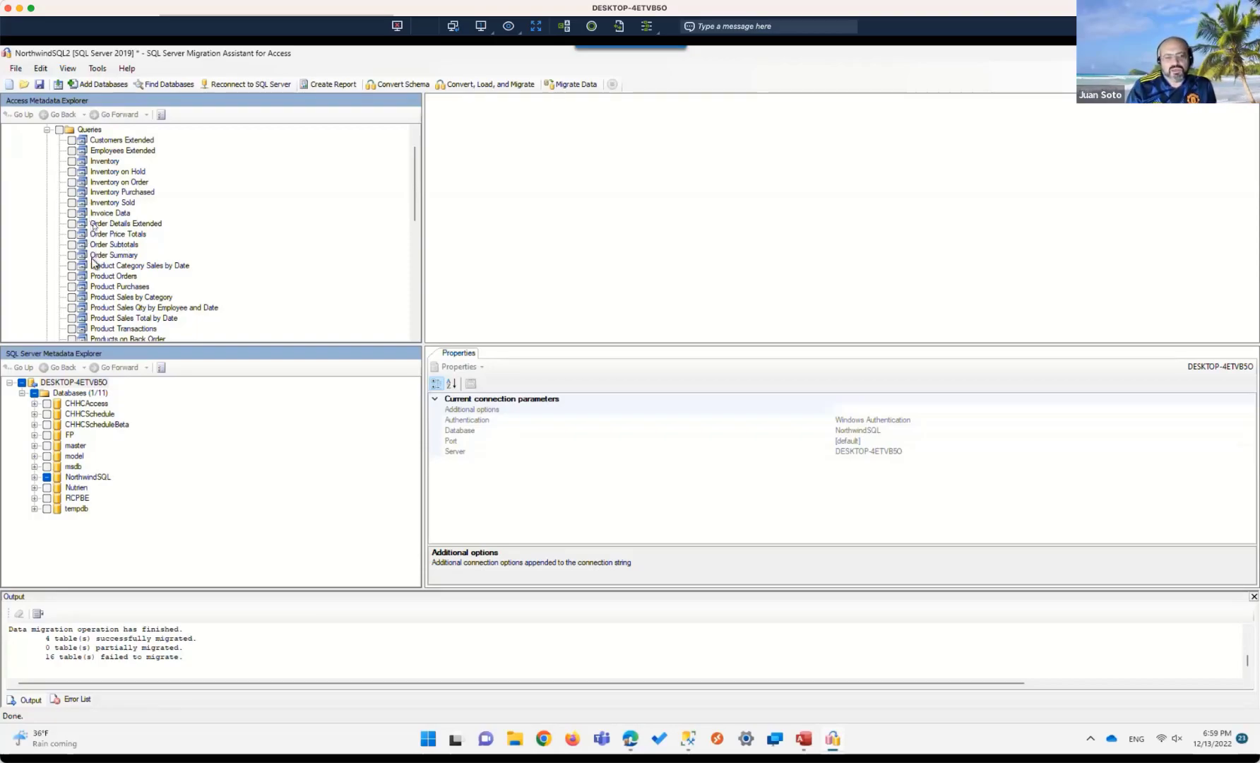
{"action": "left_click", "coordinate": [71, 213]}
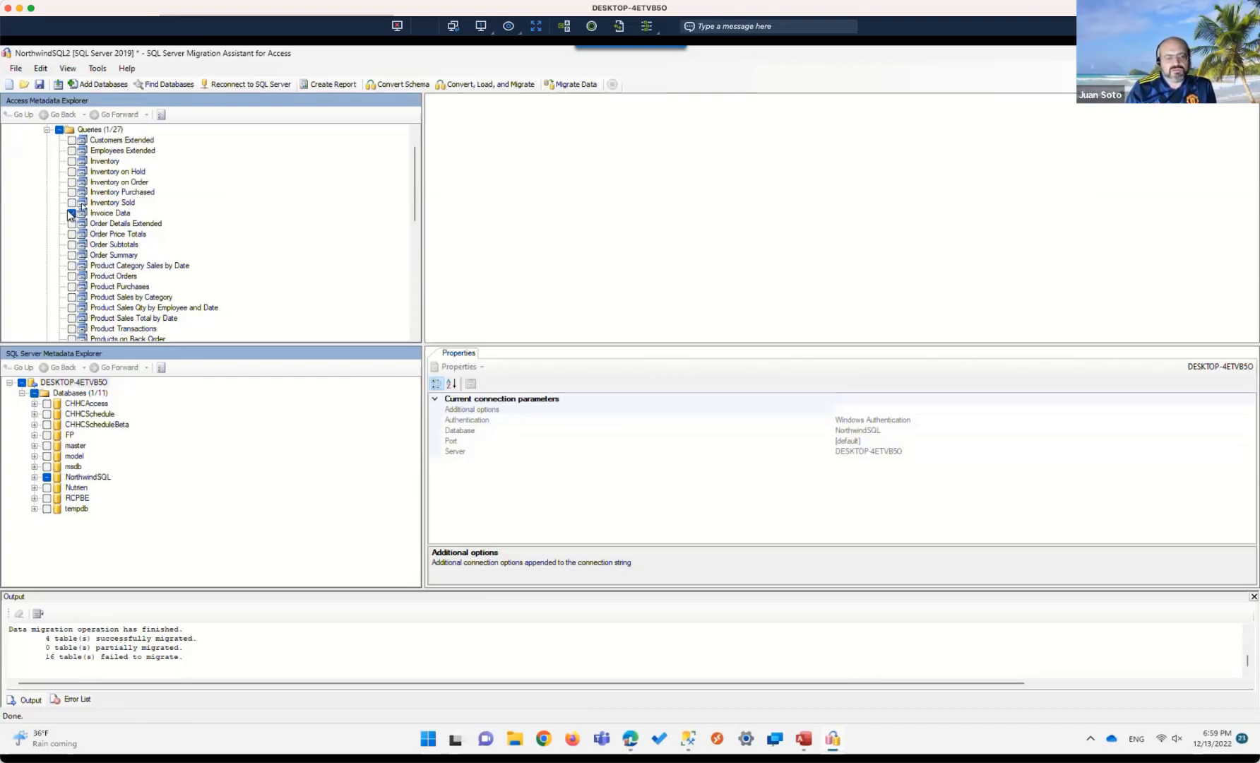
{"action": "right_click", "coordinate": [86, 132]}
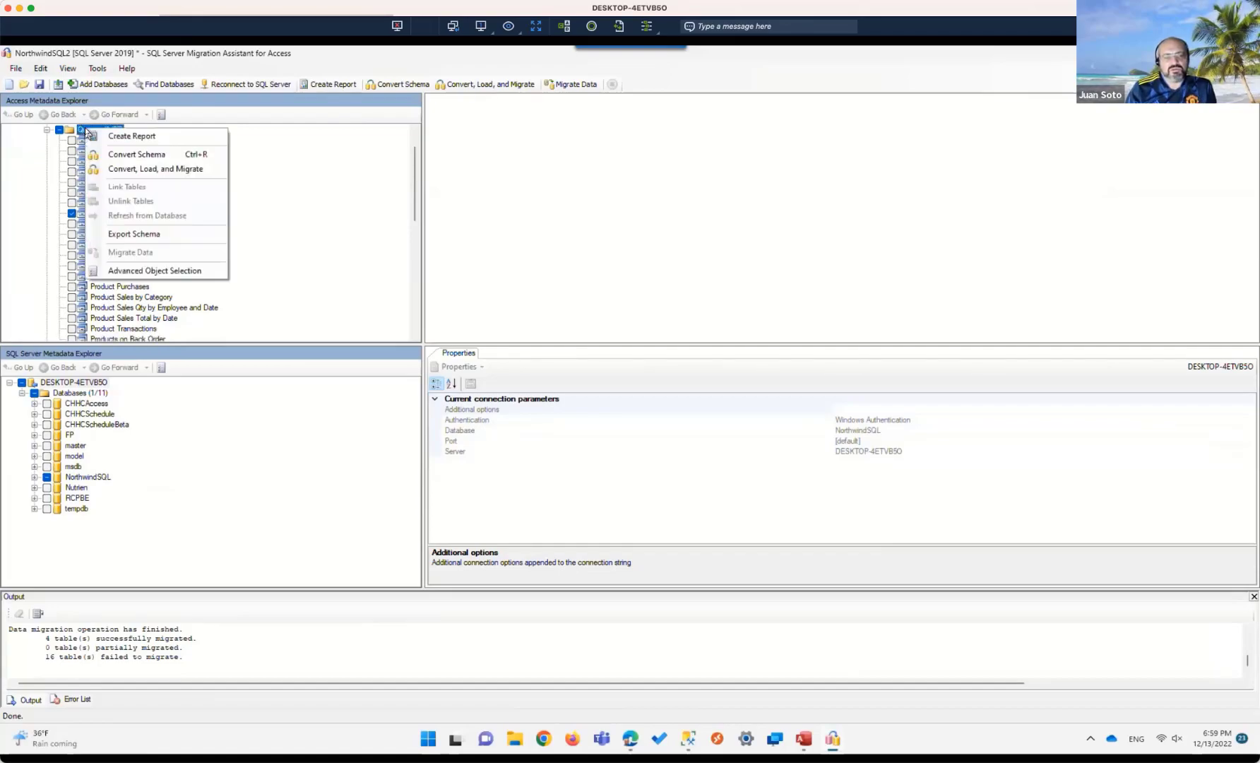
{"action": "left_click", "coordinate": [132, 172]}
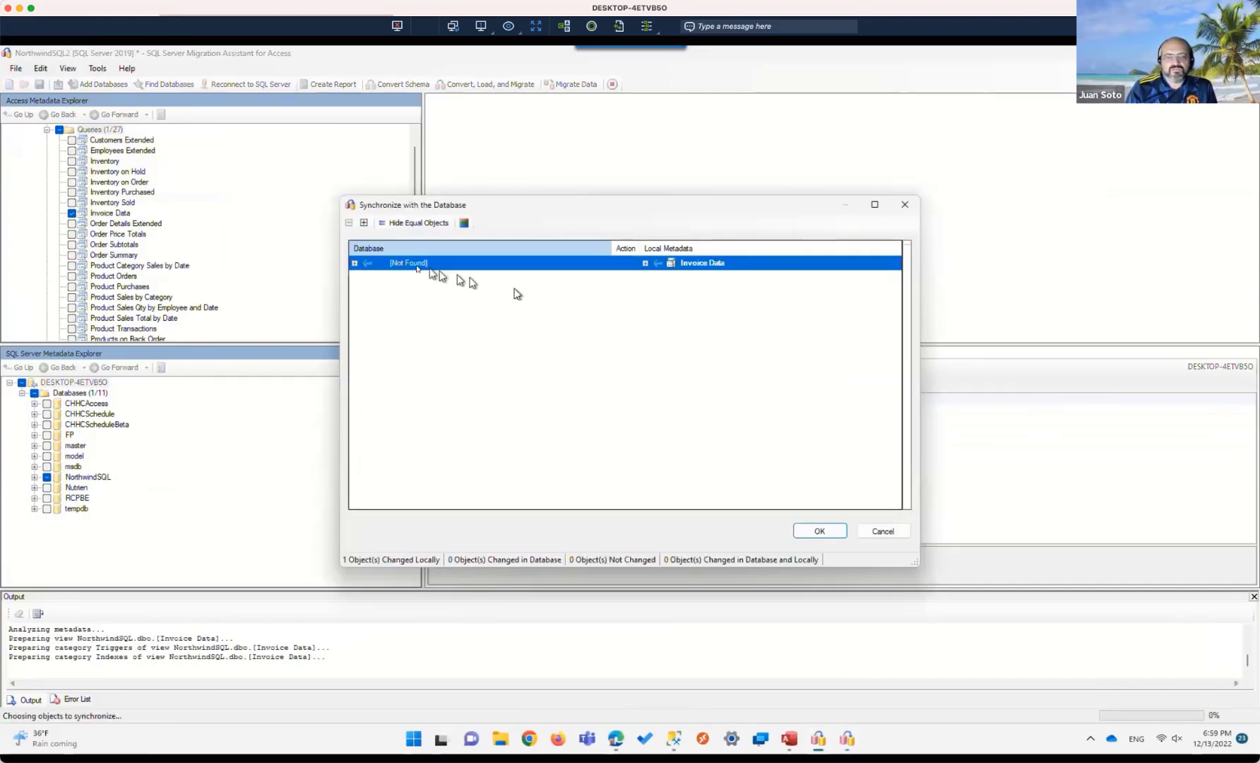
{"action": "left_click", "coordinate": [819, 533]}
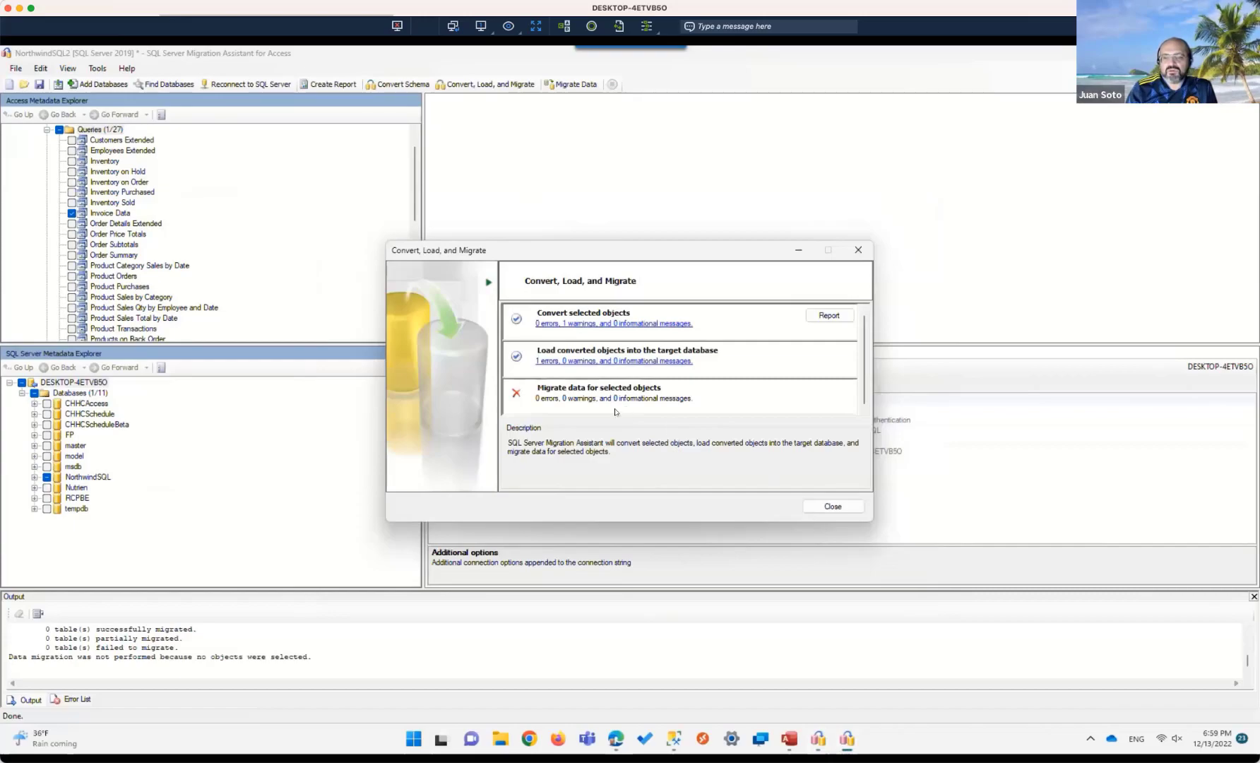
Step: Review the load error details for the Invoice Data query and close the migration results
{"action": "left_click", "coordinate": [570, 362]}
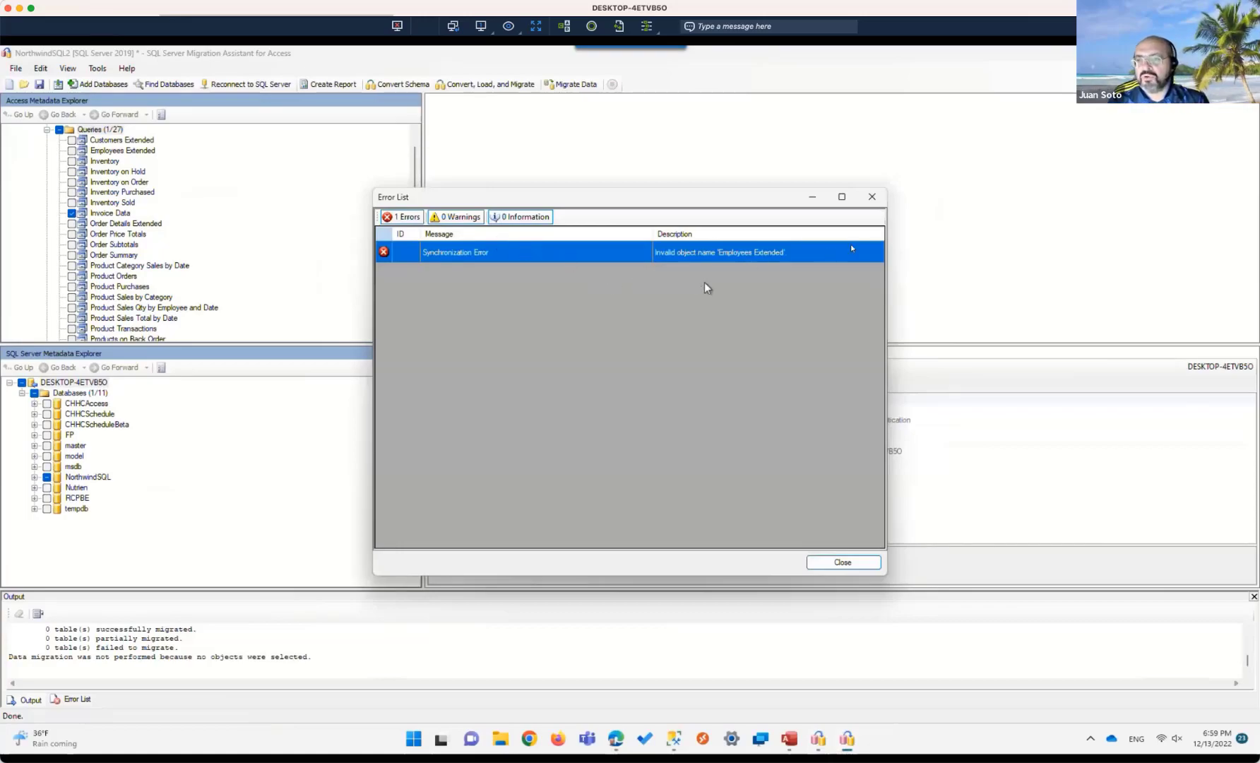
{"action": "left_click", "coordinate": [874, 203]}
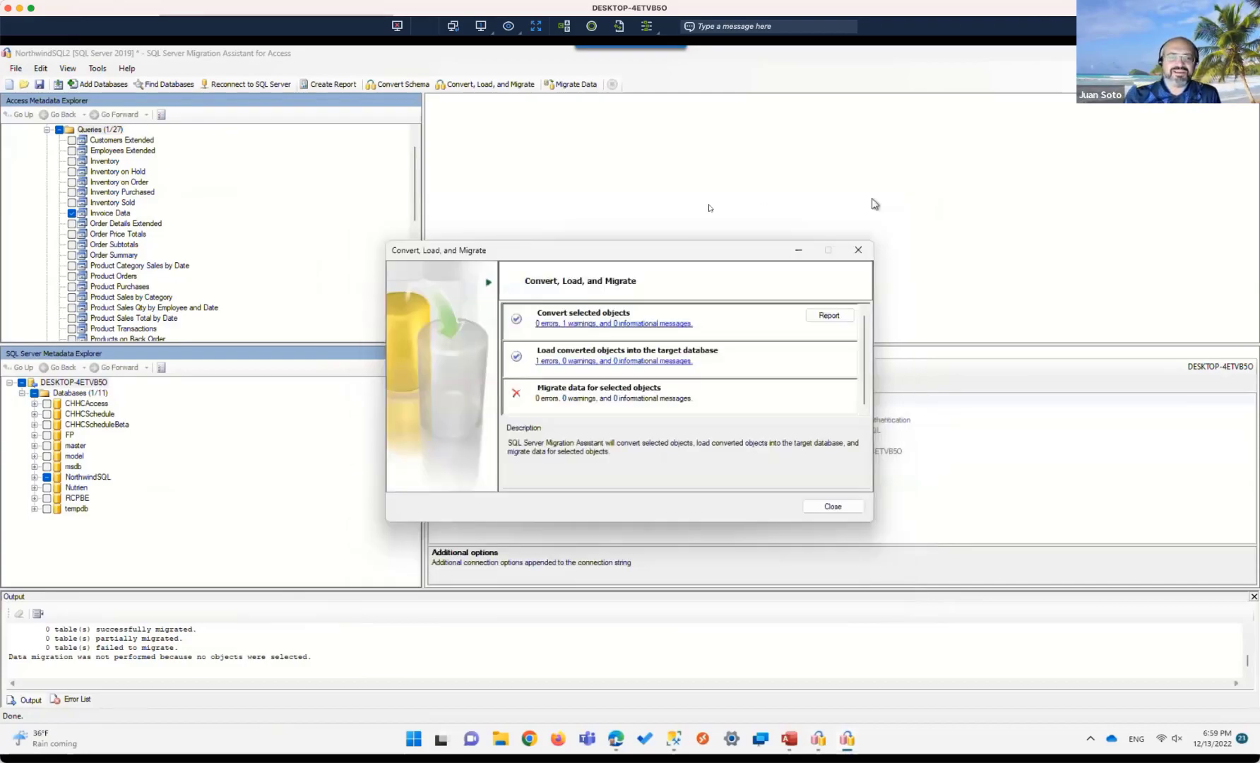
{"action": "left_click", "coordinate": [833, 506]}
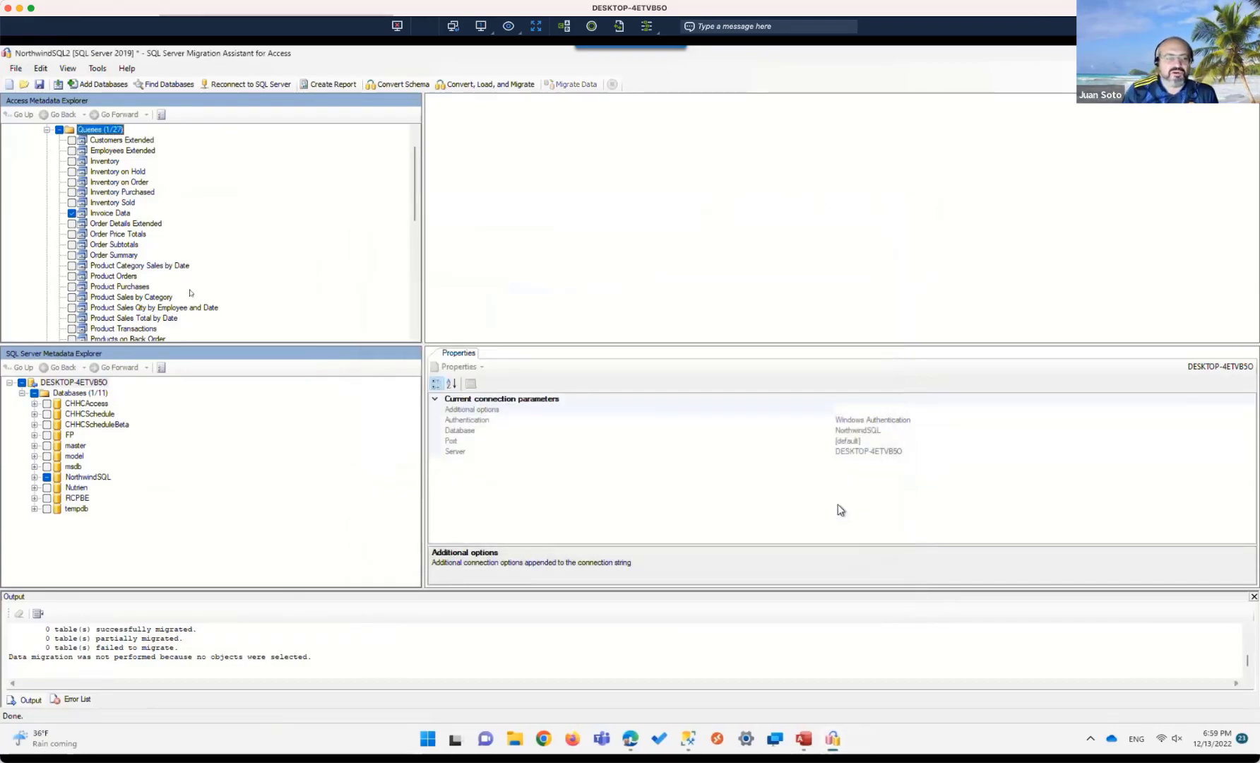
Step: Try to convert, load and migrate the Order Price Totals query in place of Invoice Data, then clear its selection
{"action": "left_click", "coordinate": [73, 213]}
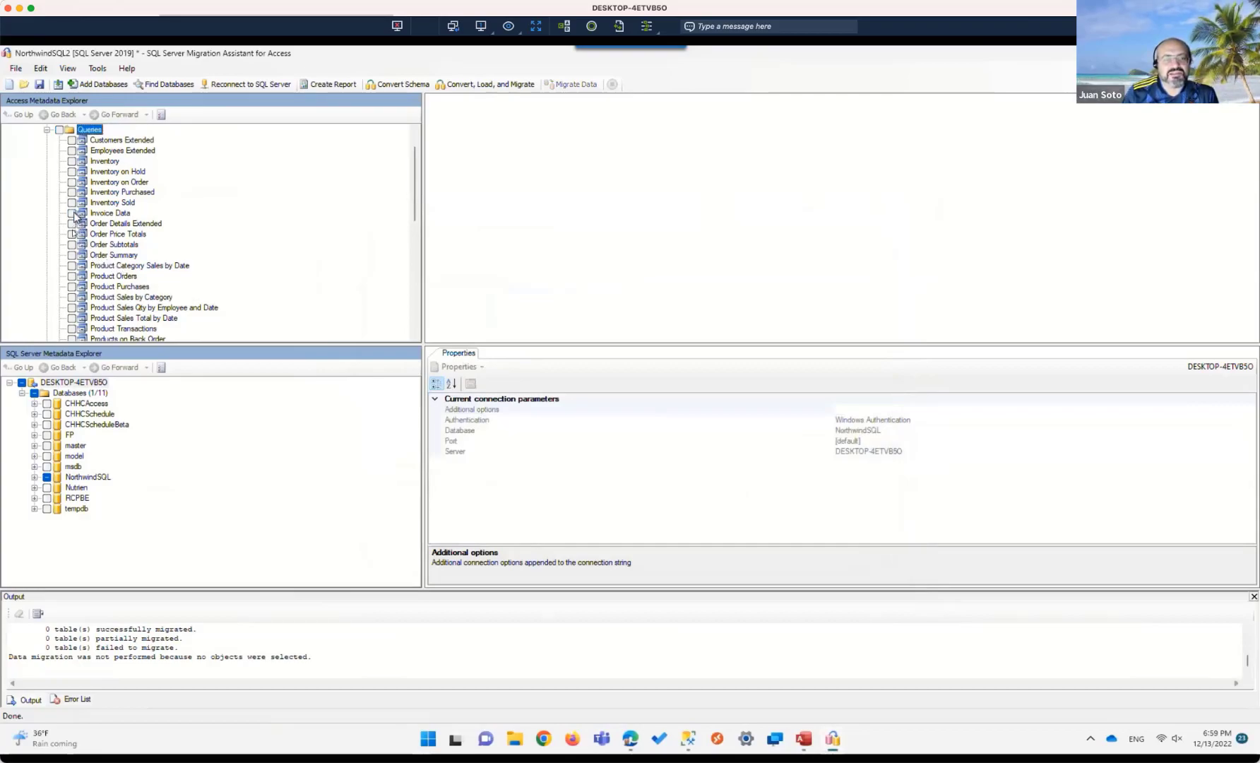
{"action": "left_click", "coordinate": [71, 233]}
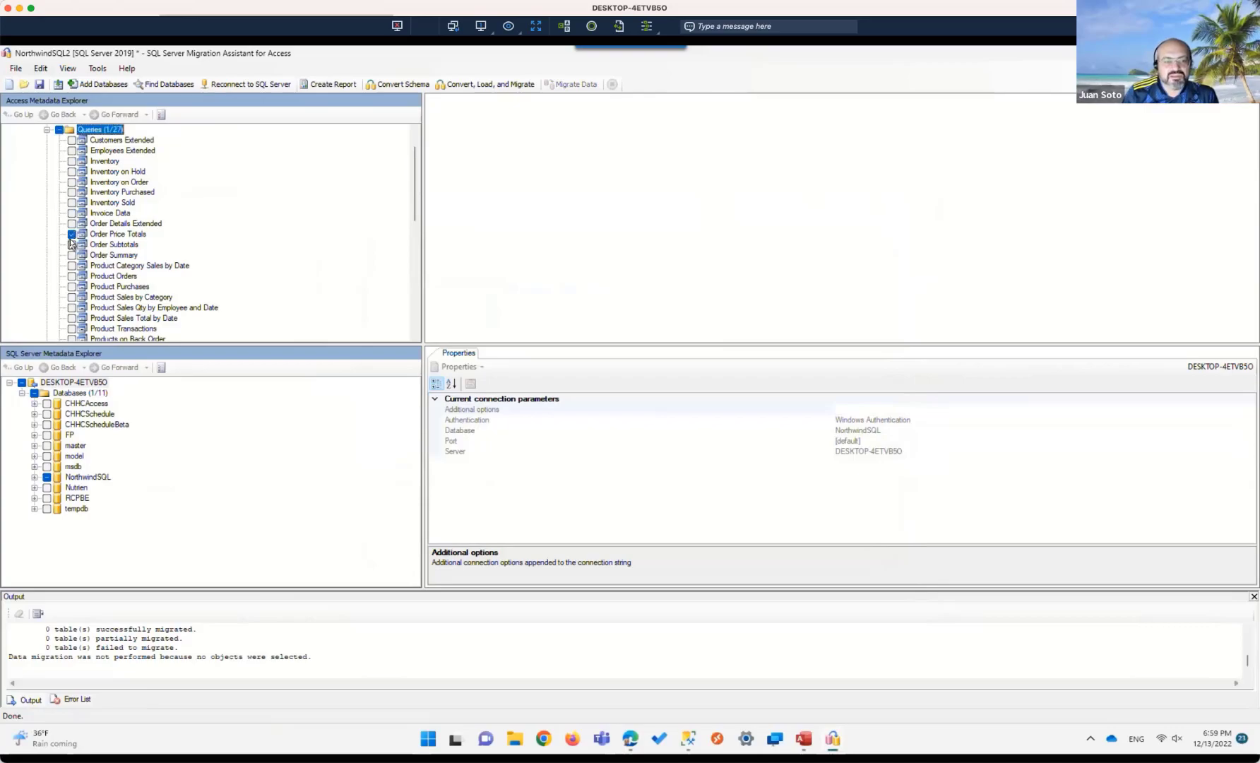
{"action": "right_click", "coordinate": [92, 133]}
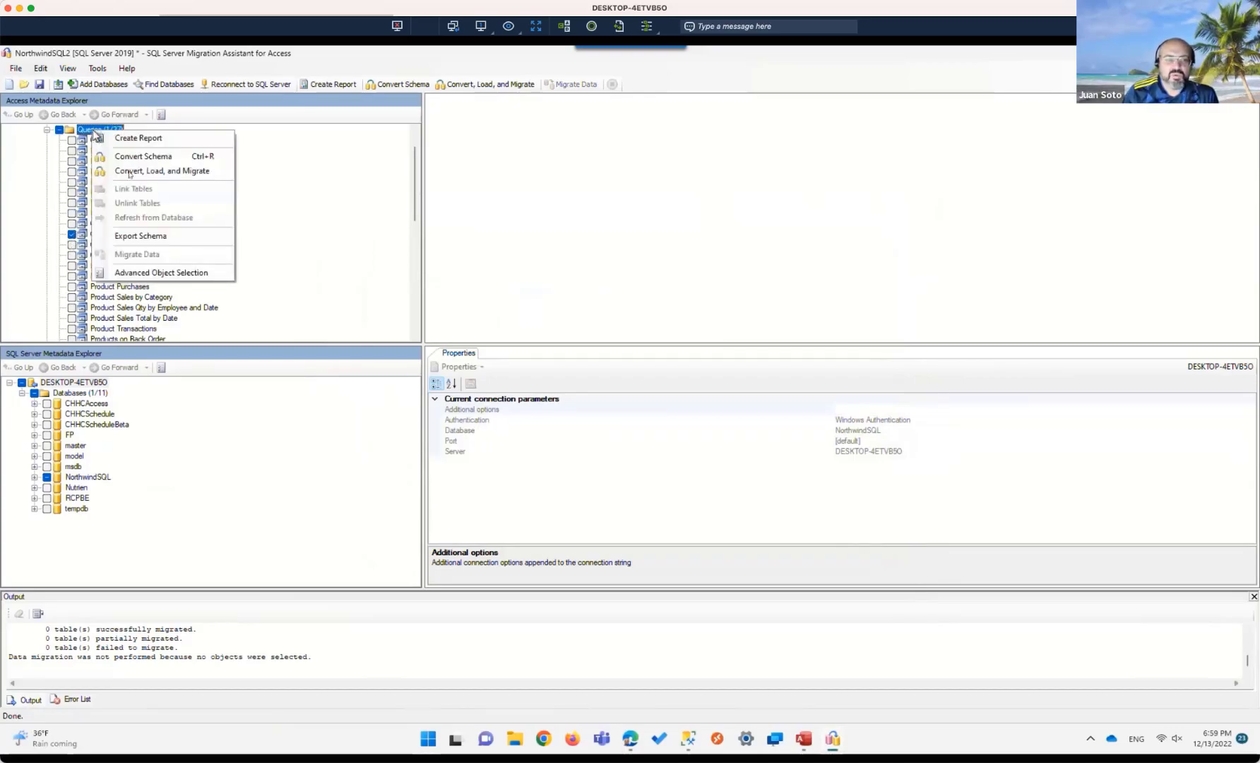
{"action": "left_click", "coordinate": [130, 174]}
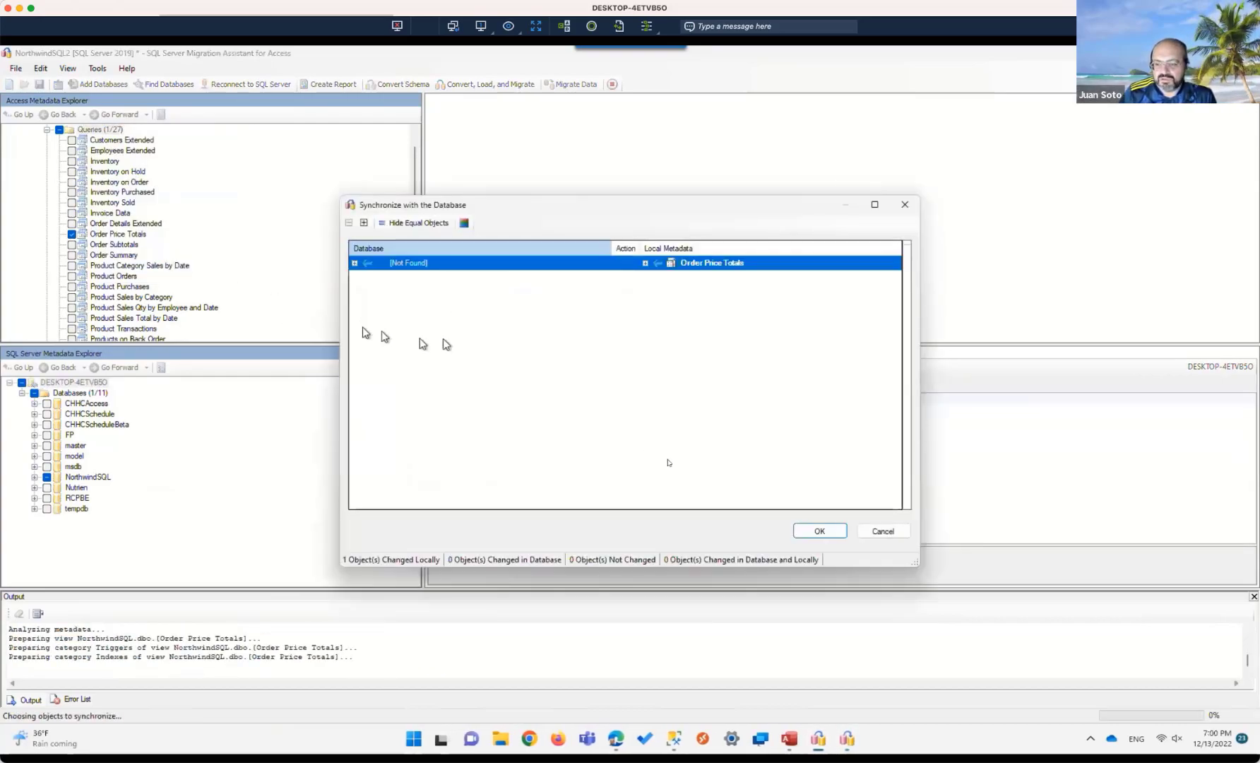
{"action": "left_click", "coordinate": [819, 531]}
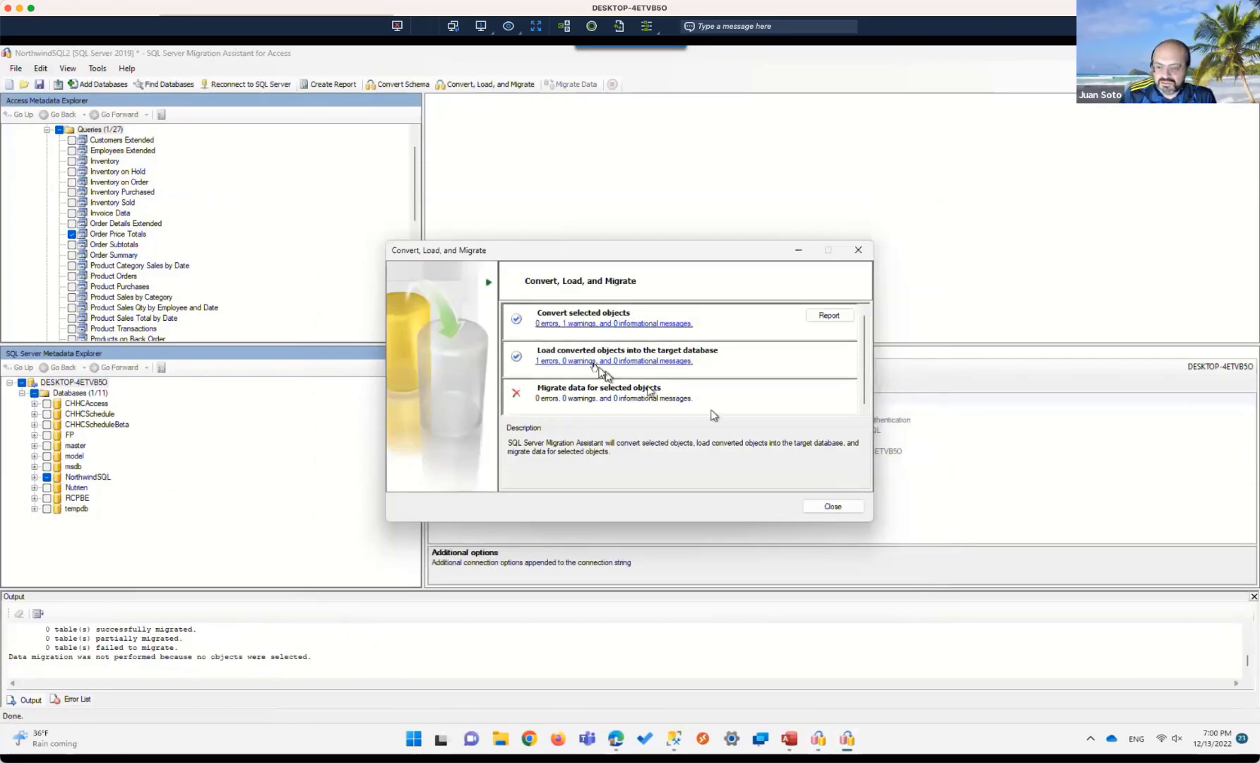
{"action": "left_click", "coordinate": [834, 507]}
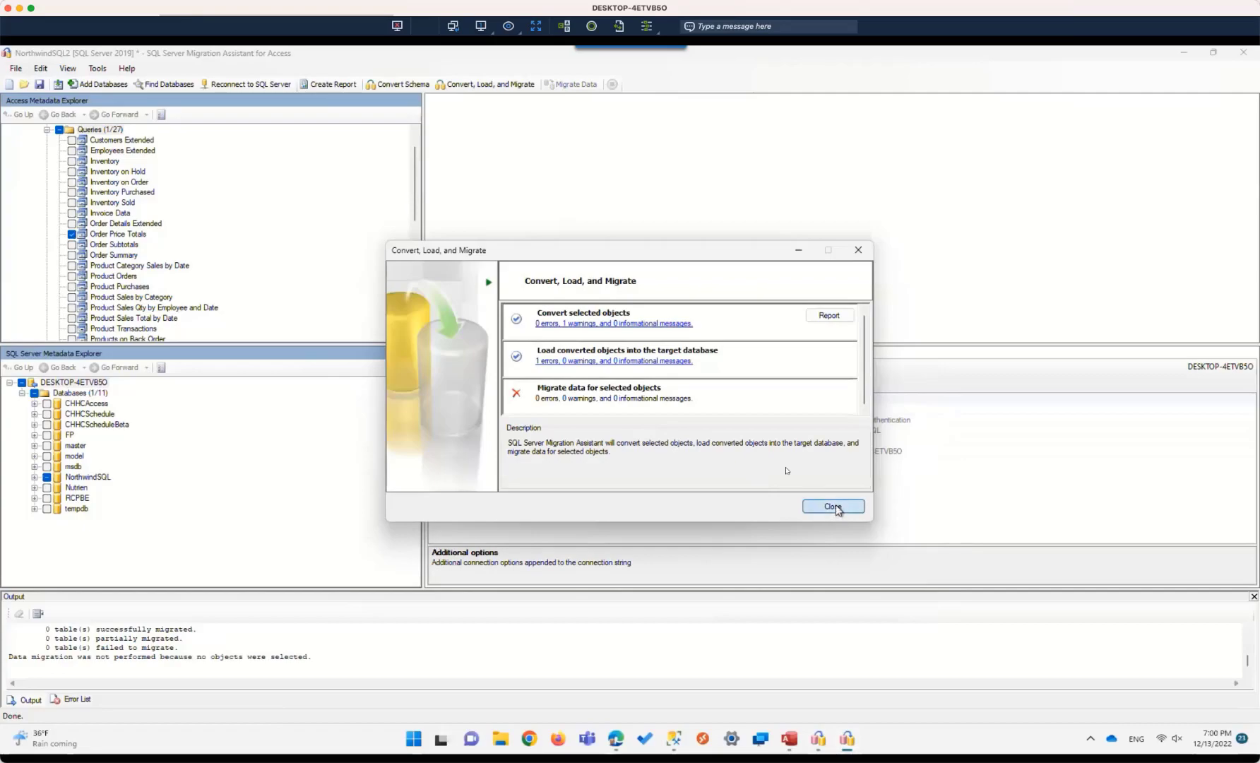
{"action": "left_click", "coordinate": [72, 235]}
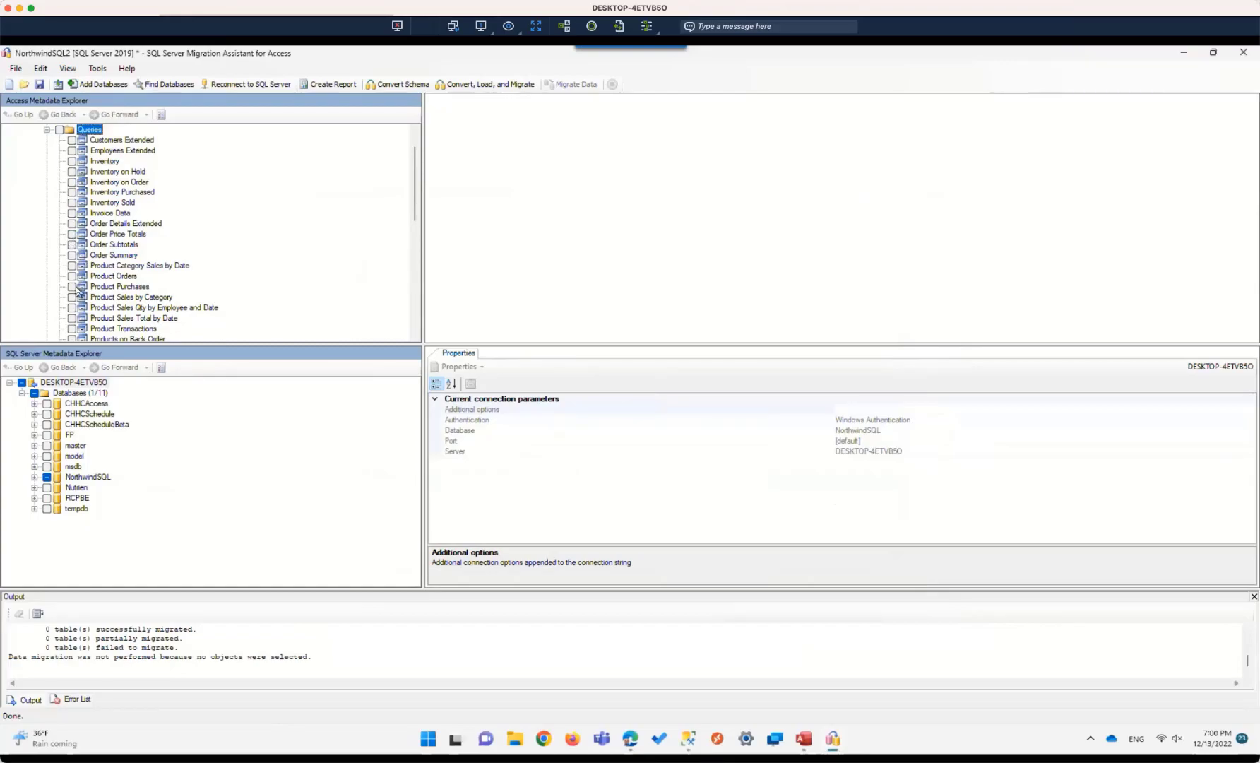
Step: Convert, load and migrate only the Employees Extended query to NorthwindSQL, then clear its selection
{"action": "left_click", "coordinate": [72, 150]}
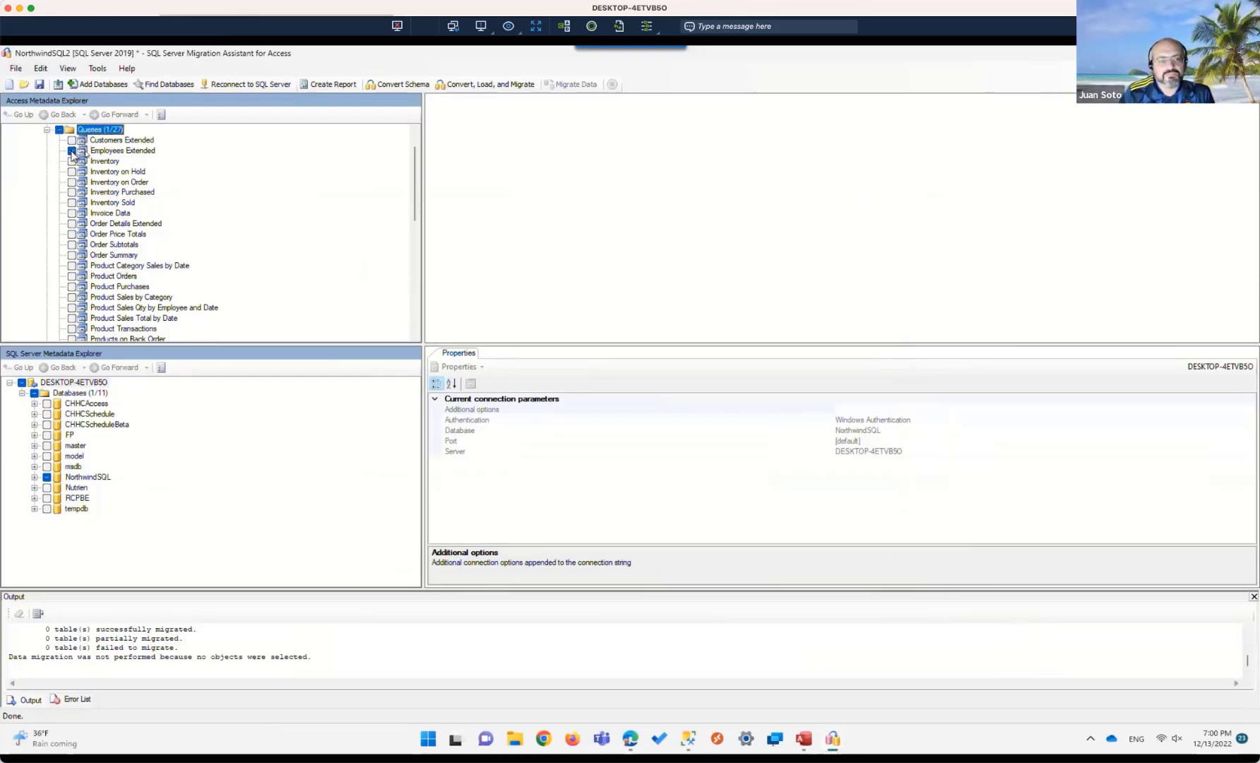
{"action": "right_click", "coordinate": [103, 152]}
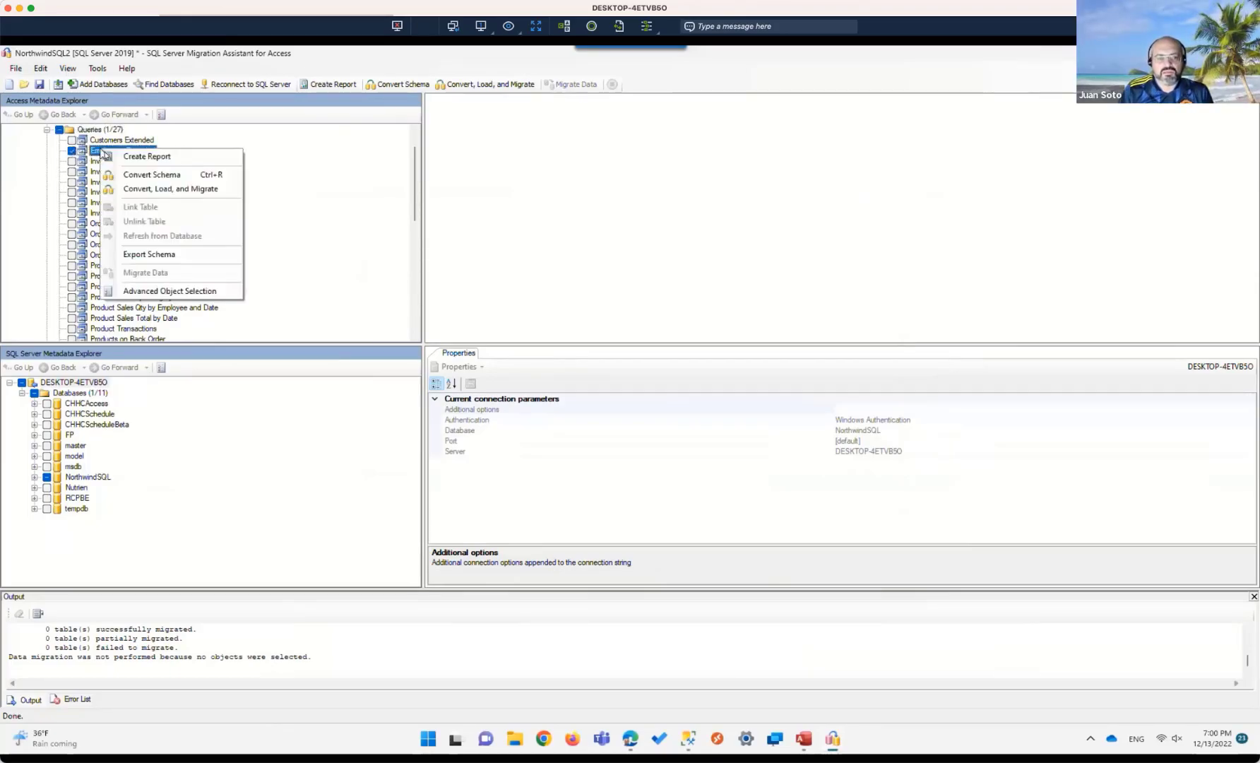
{"action": "left_click", "coordinate": [144, 191]}
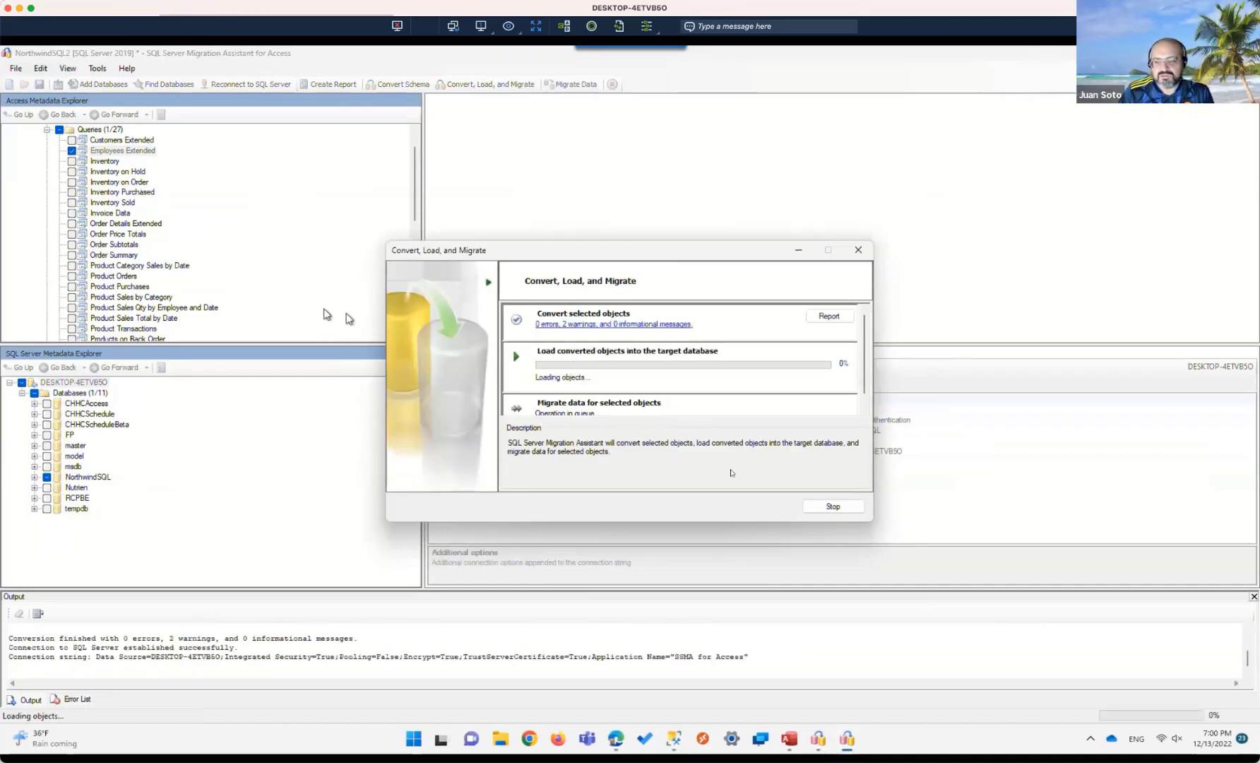
{"action": "left_click", "coordinate": [819, 531]}
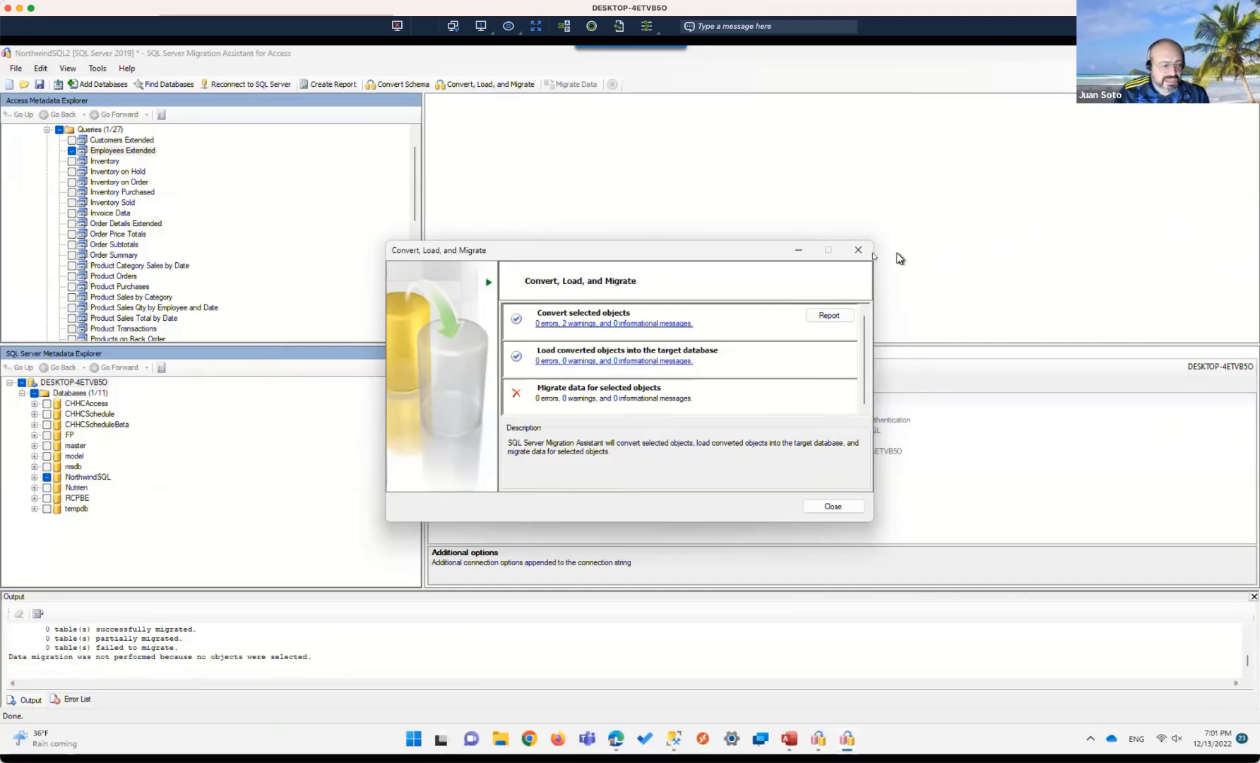
{"action": "left_click", "coordinate": [866, 252]}
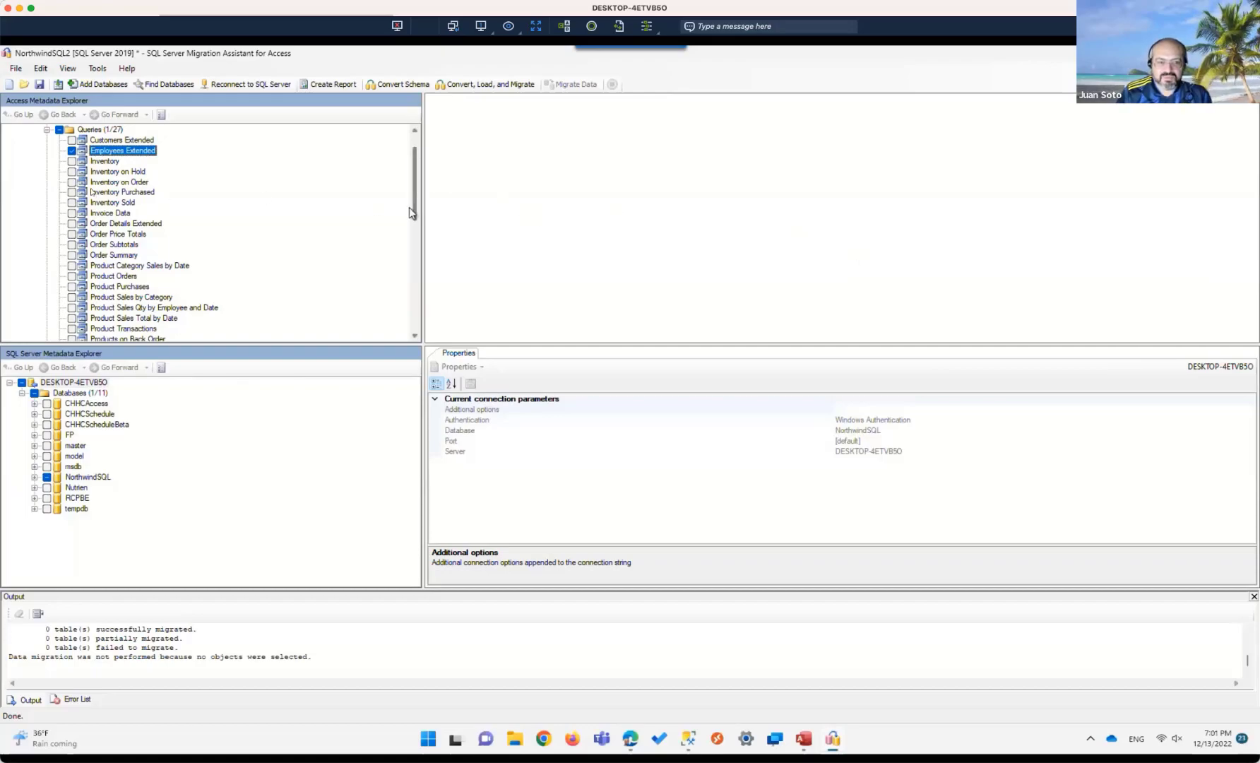
{"action": "left_click", "coordinate": [74, 151]}
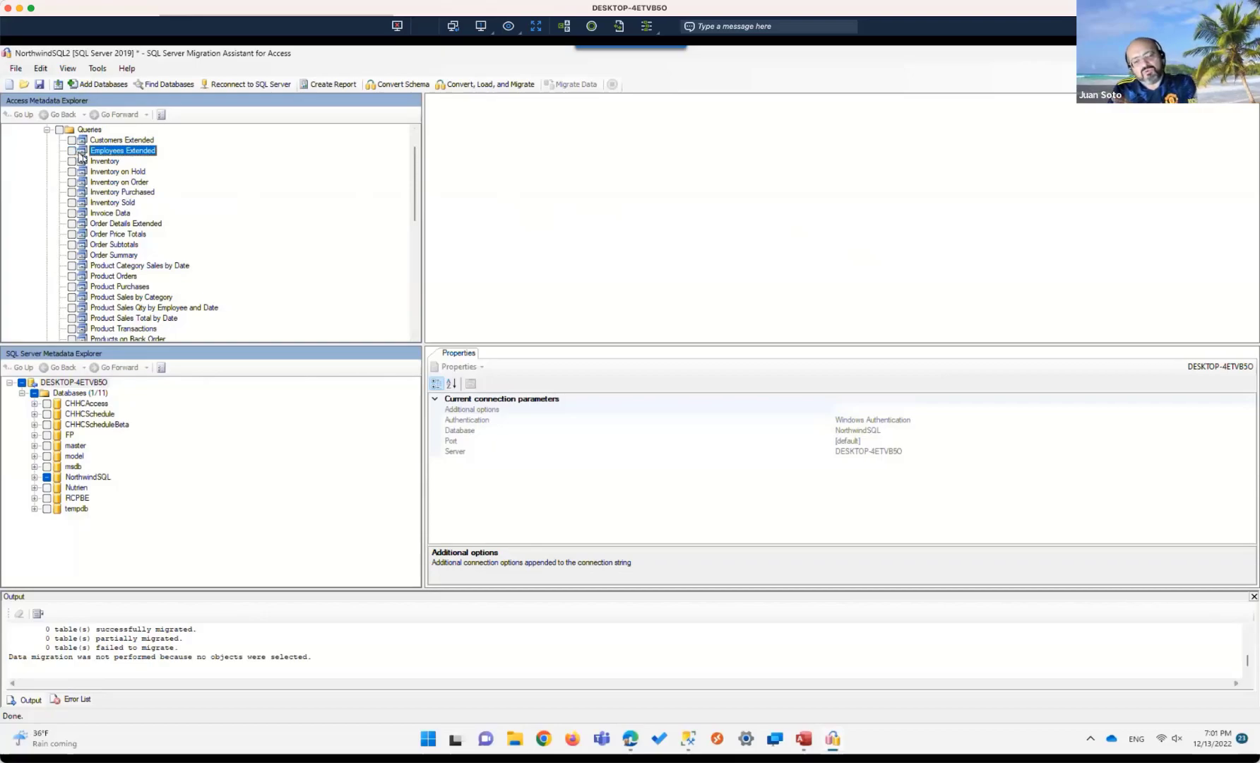
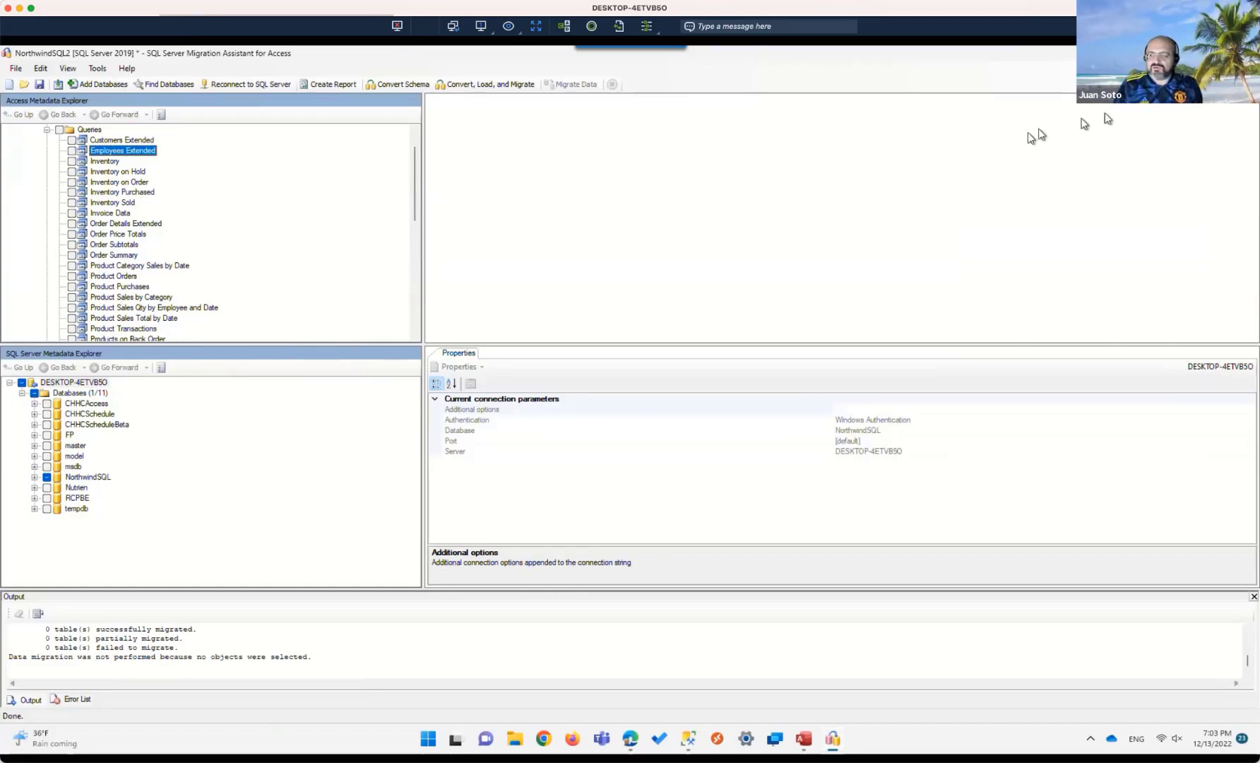
Step: Exit SQL Server Migration Assistant, saving the NorthwindSQL2 project and its database metadata
{"action": "key", "text": "alt+F4"}
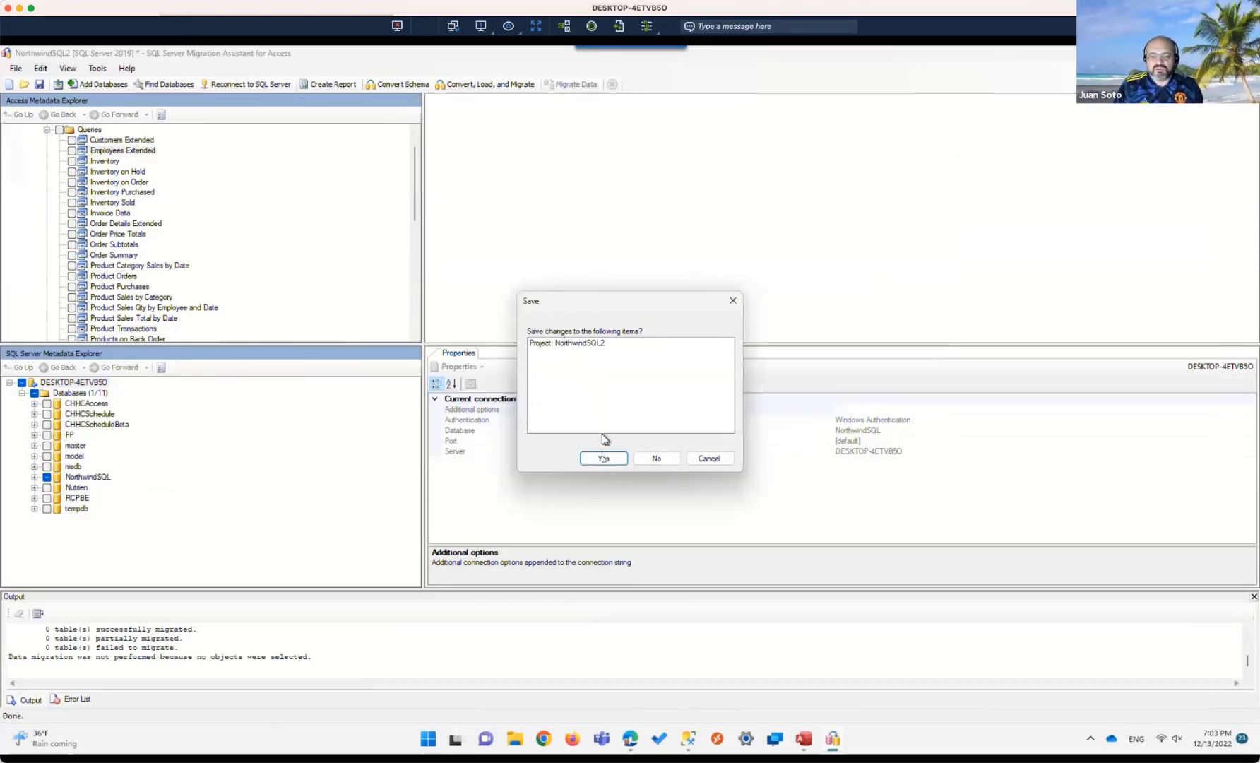
{"action": "left_click", "coordinate": [601, 458]}
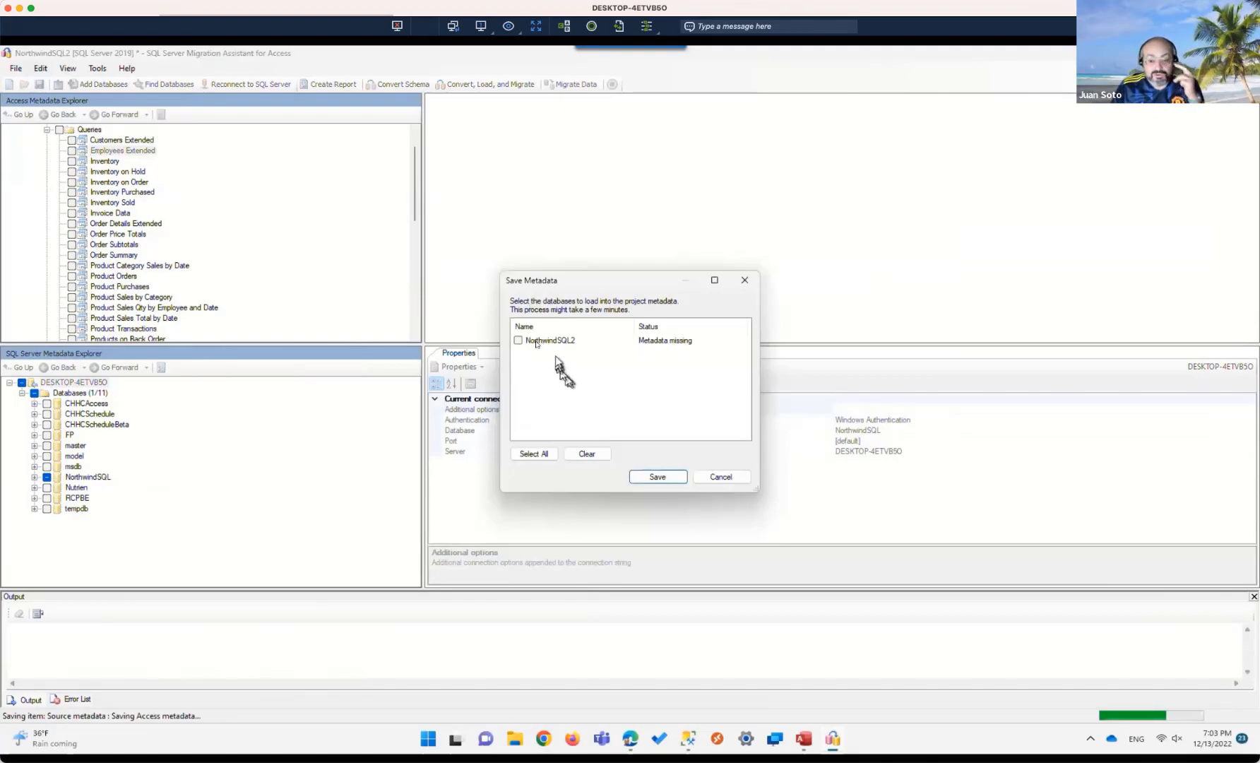
{"action": "left_click", "coordinate": [517, 340]}
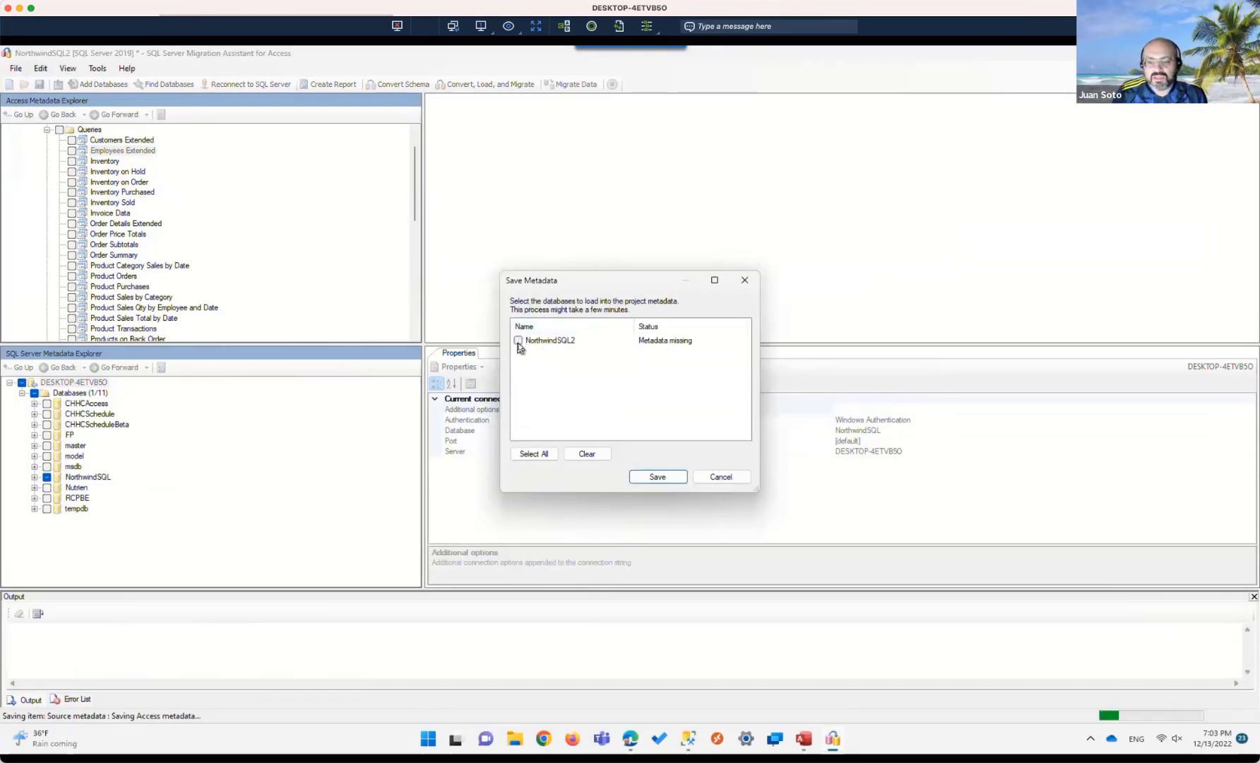
{"action": "left_click", "coordinate": [661, 476]}
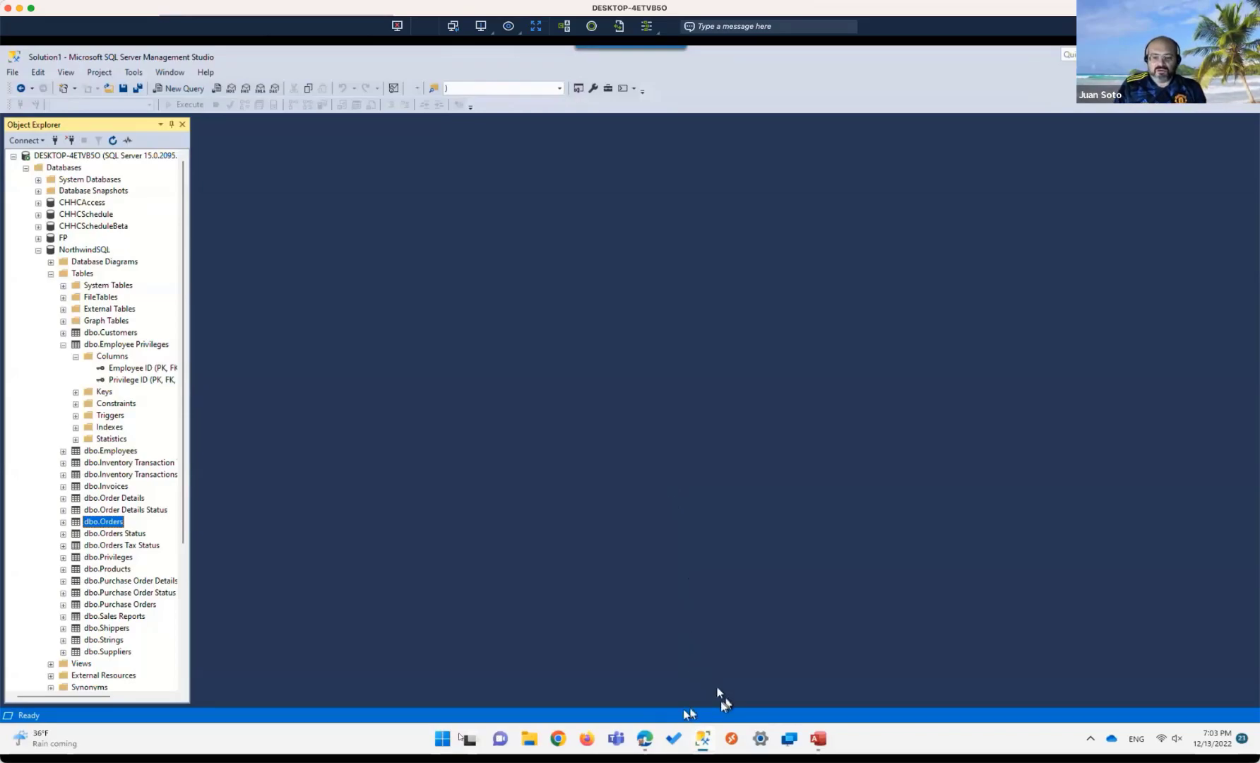
Step: Search Windows for "sql server migr", launch Microsoft SQL Server Migration Assistant for Access, and dismiss the Migration Wizard
{"action": "left_click", "coordinate": [445, 739]}
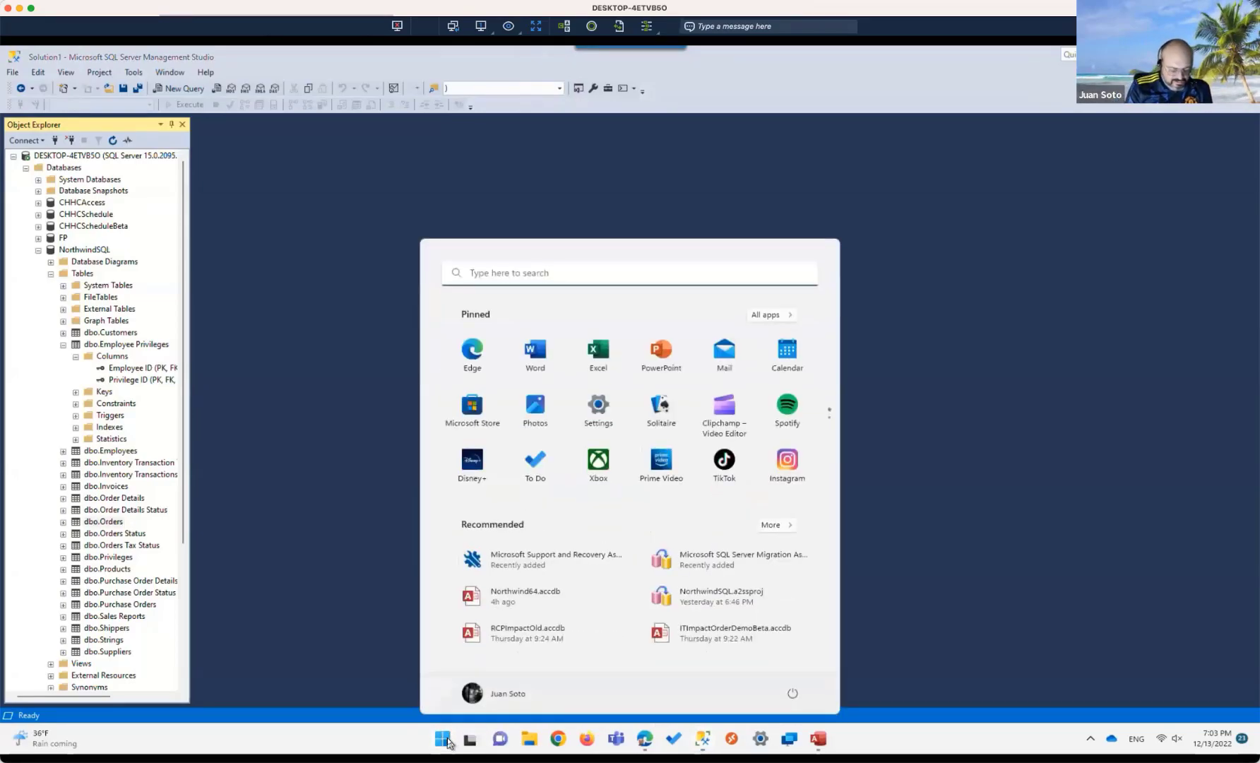
{"action": "type", "text": "s"}
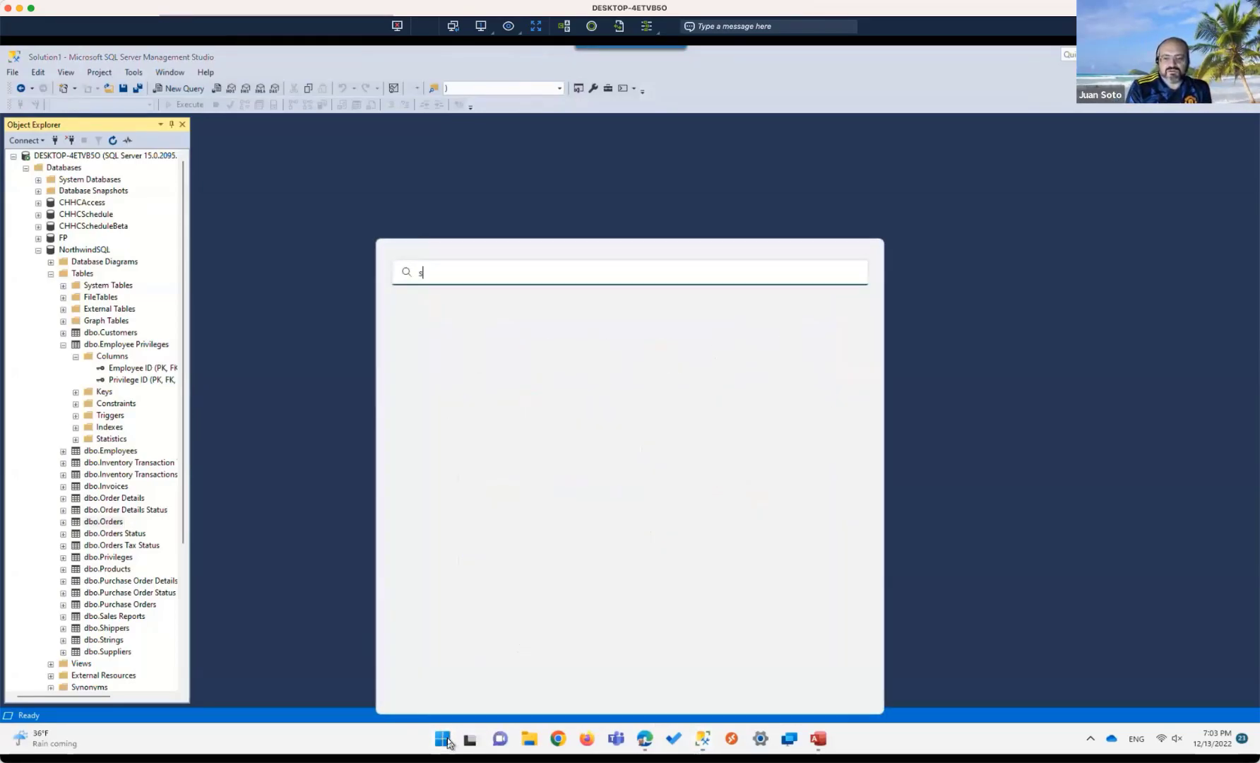
{"action": "type", "text": "ql server"}
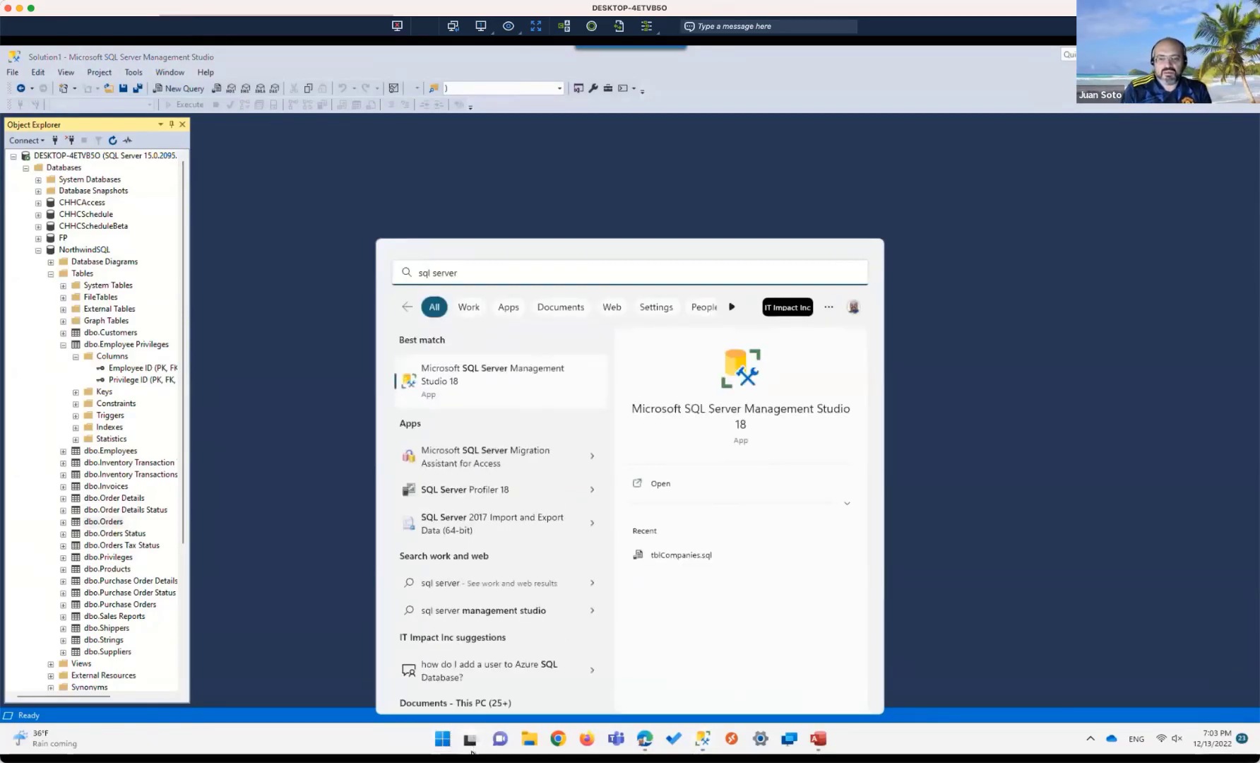
{"action": "type", "text": " migr"}
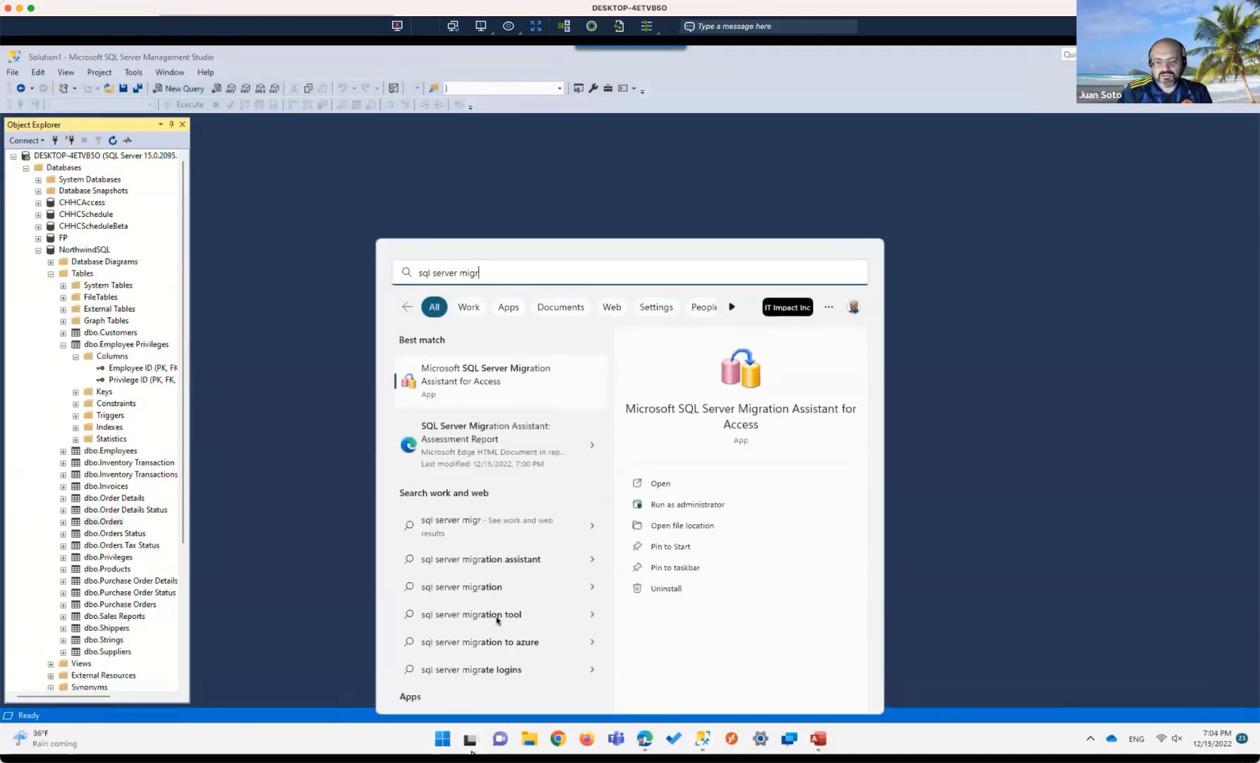
{"action": "left_click", "coordinate": [447, 389]}
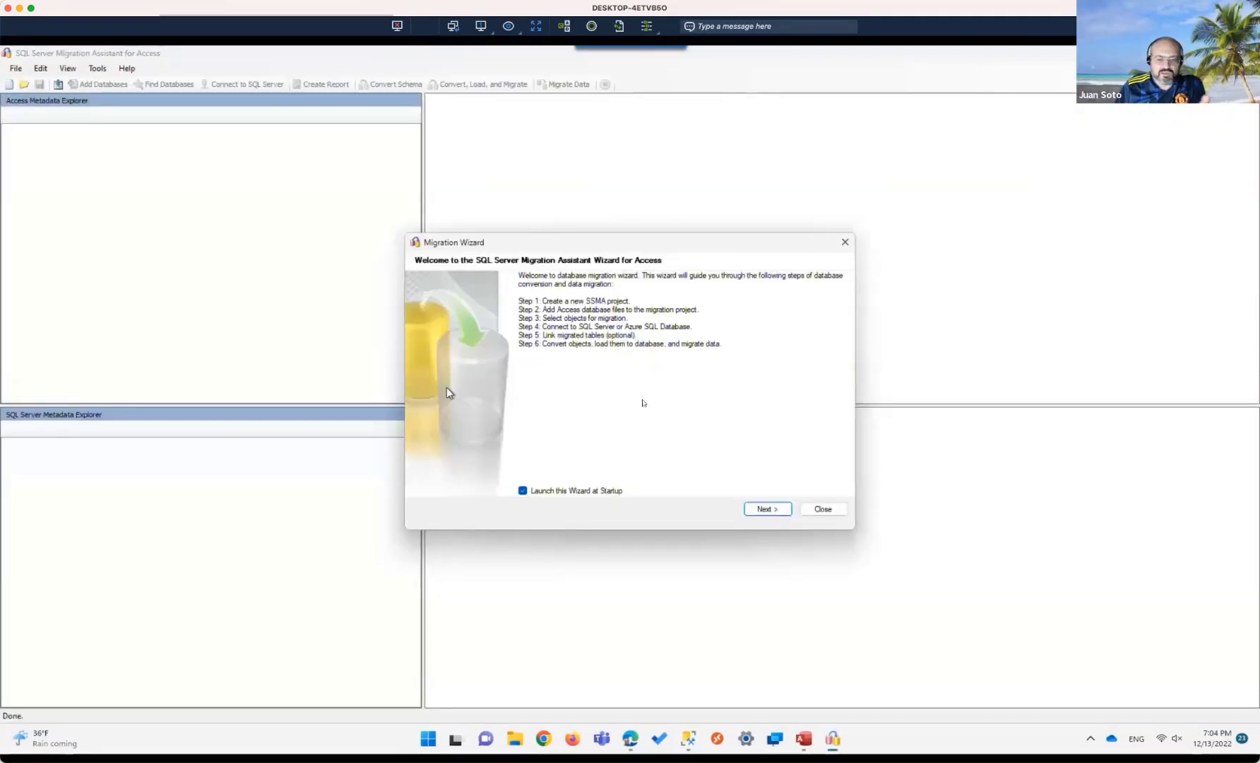
{"action": "left_click", "coordinate": [824, 508]}
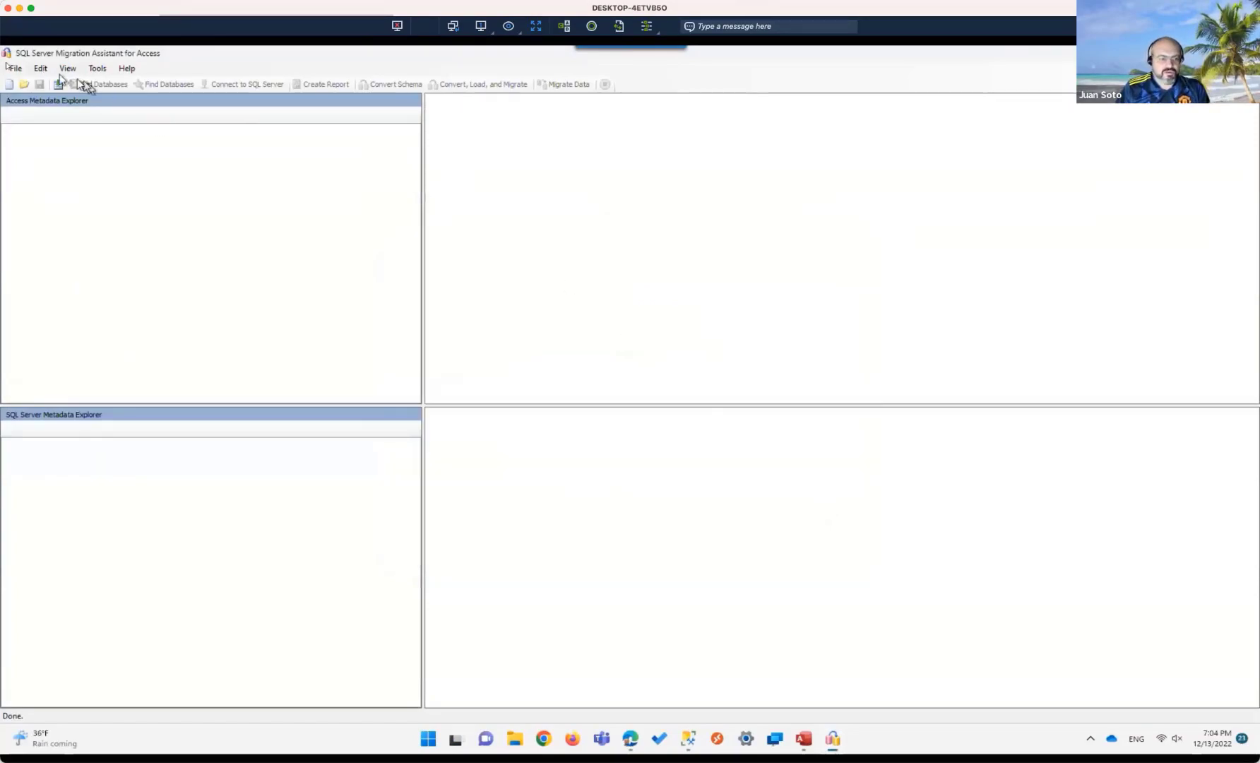
Step: Reopen the NorthwindSQL2.a2ssproj migration project from the recent projects
{"action": "left_click", "coordinate": [15, 68]}
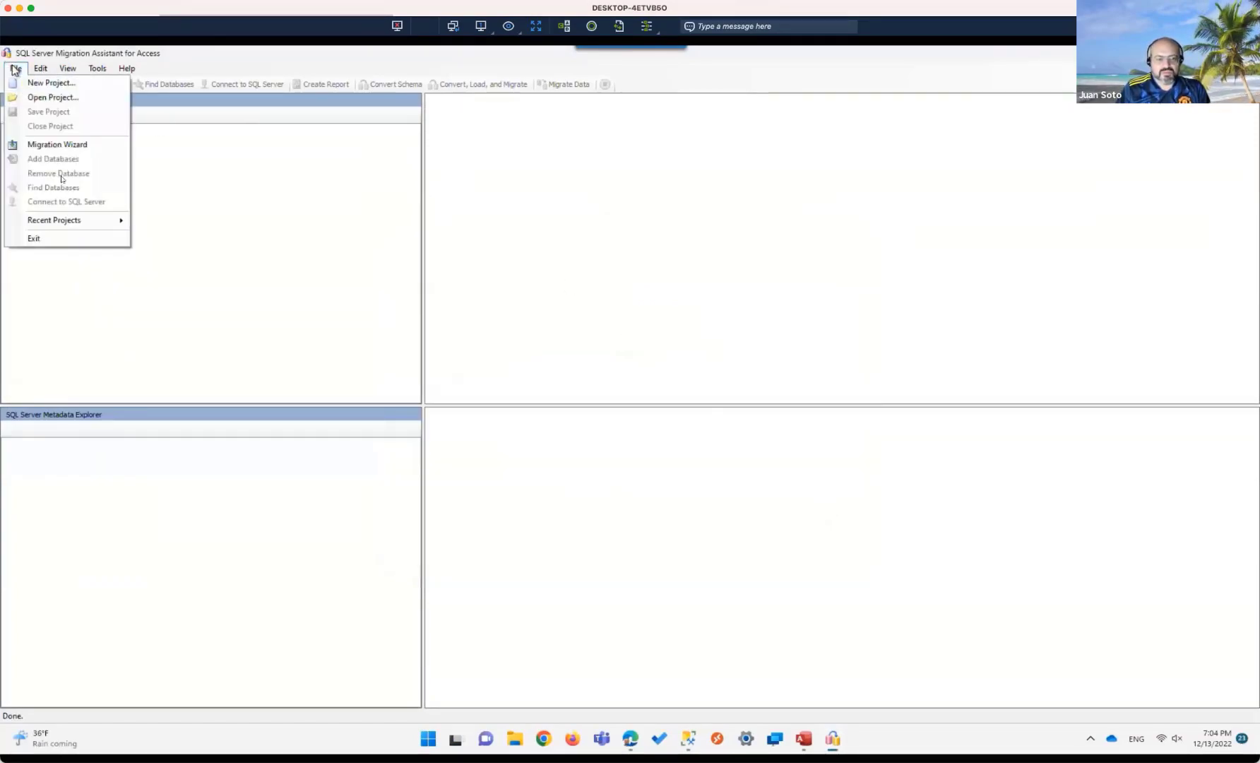
{"action": "mouse_move", "coordinate": [67, 219]}
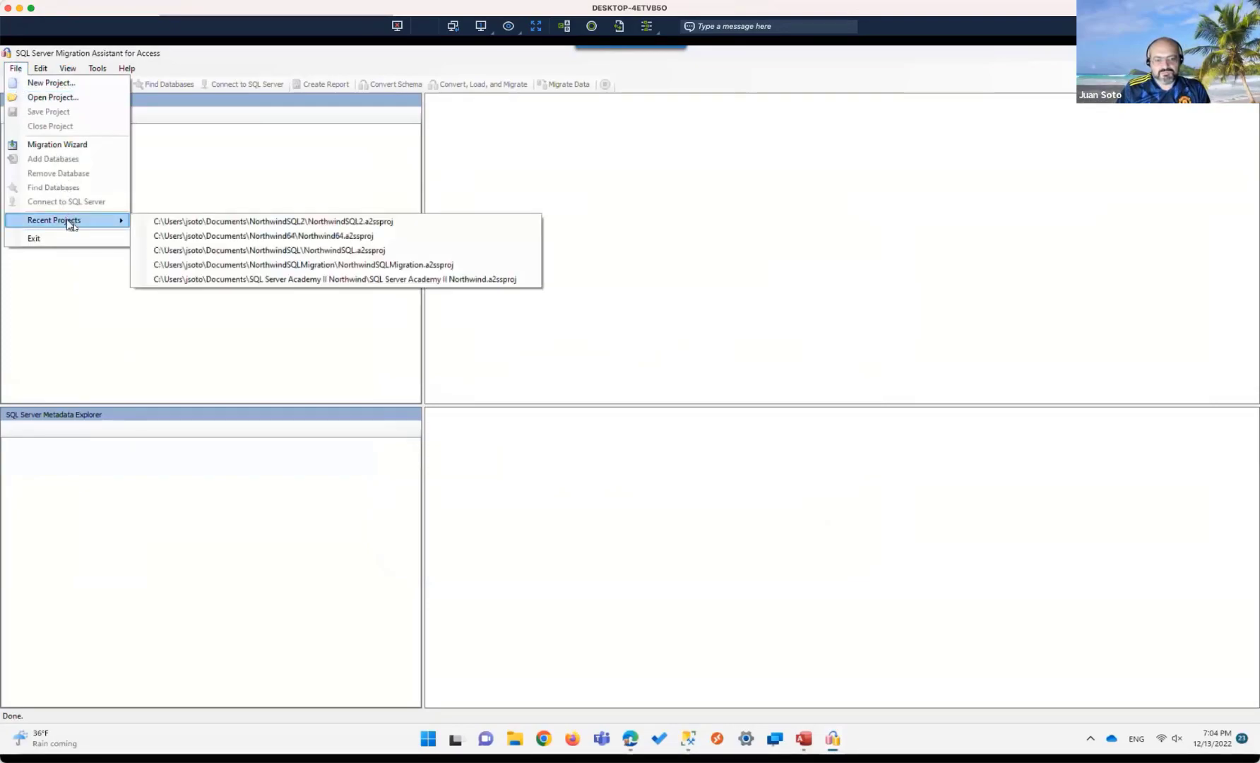
{"action": "left_click", "coordinate": [169, 222]}
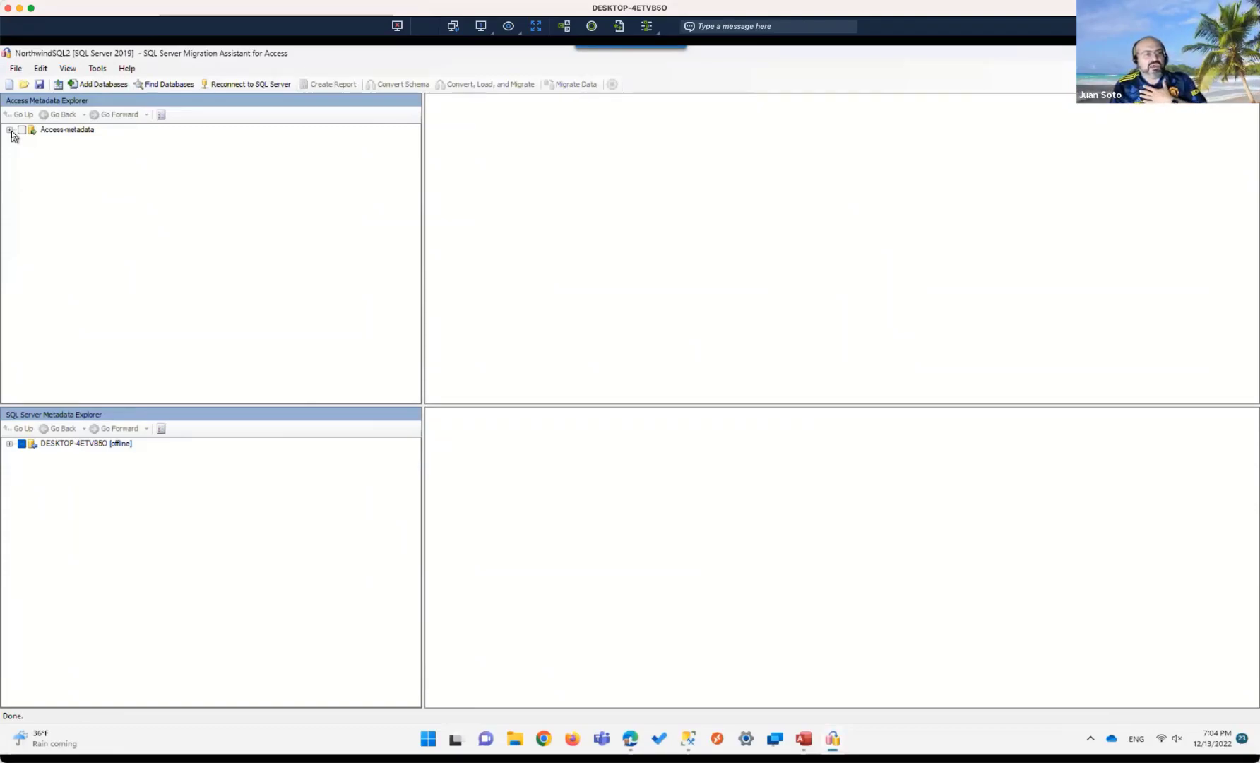
Step: Select all tables of the NorthwindSQL2 Access database for migration, and expand its table list and the SQL Server database list
{"action": "left_click", "coordinate": [10, 131]}
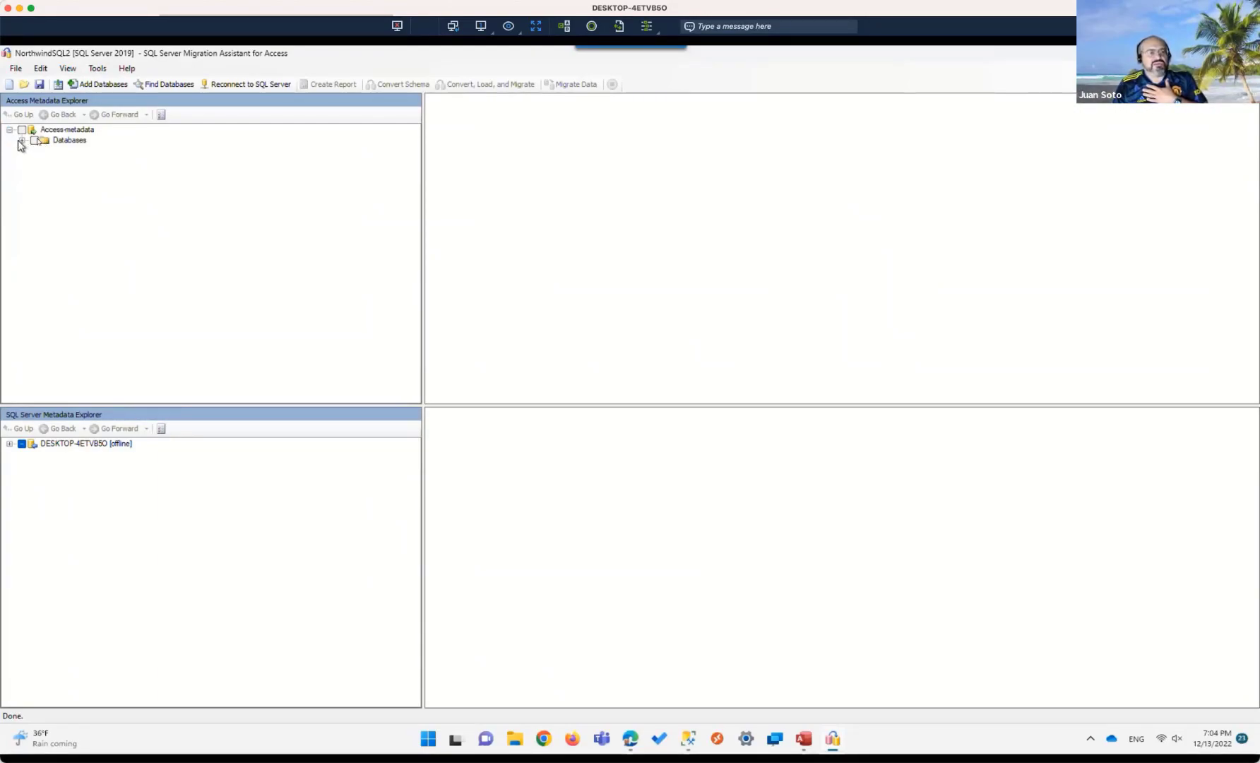
{"action": "left_click", "coordinate": [22, 141]}
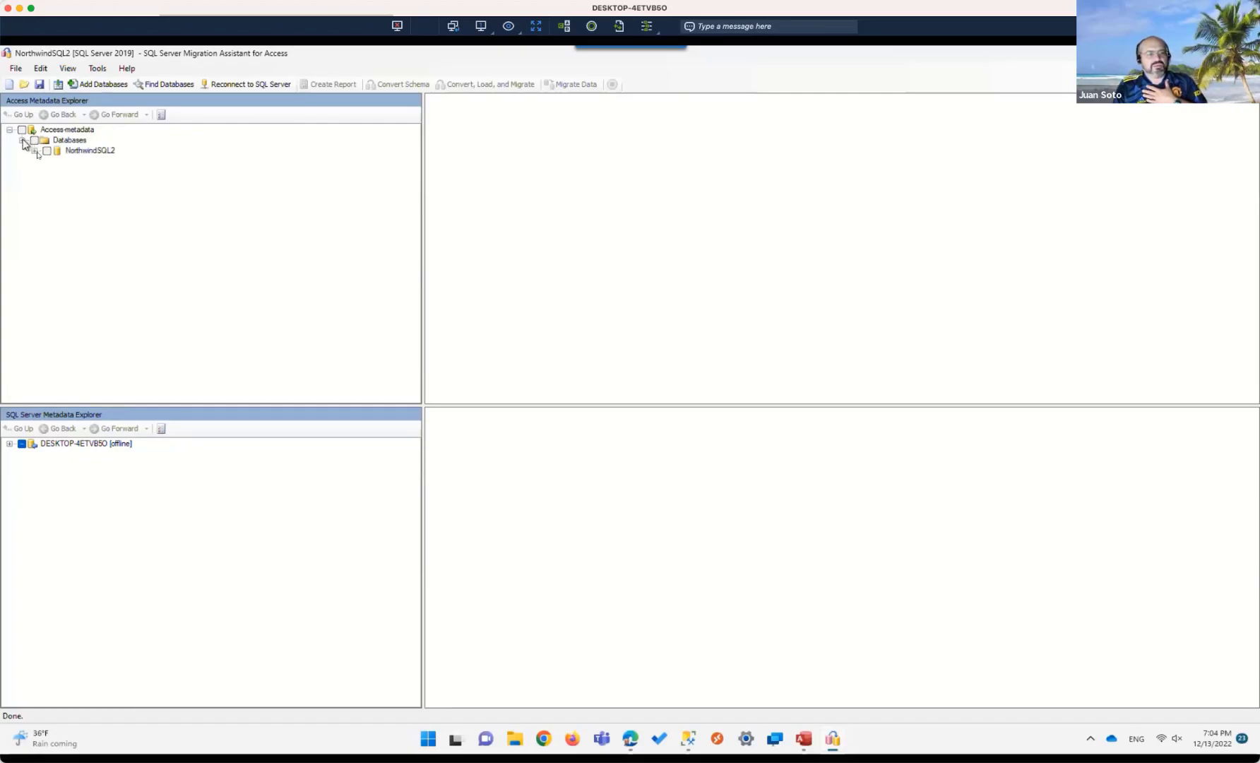
{"action": "left_click", "coordinate": [35, 151]}
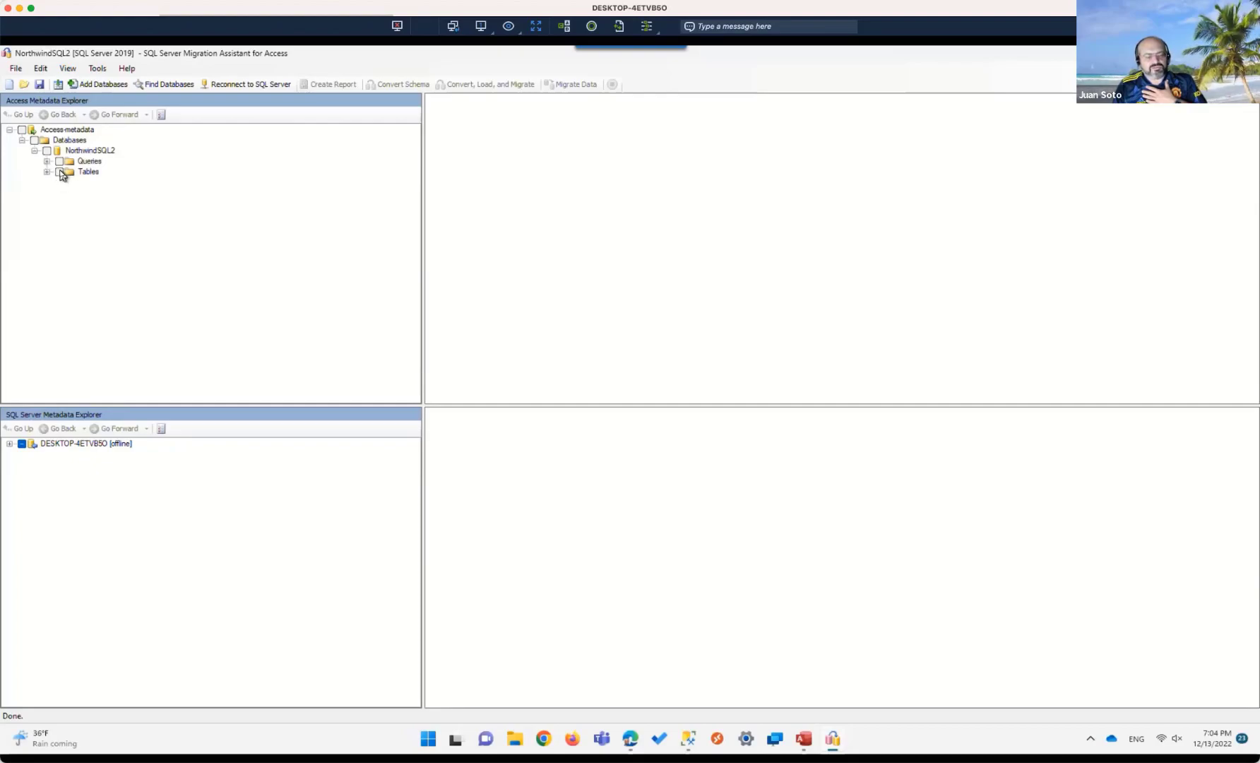
{"action": "left_click", "coordinate": [60, 173]}
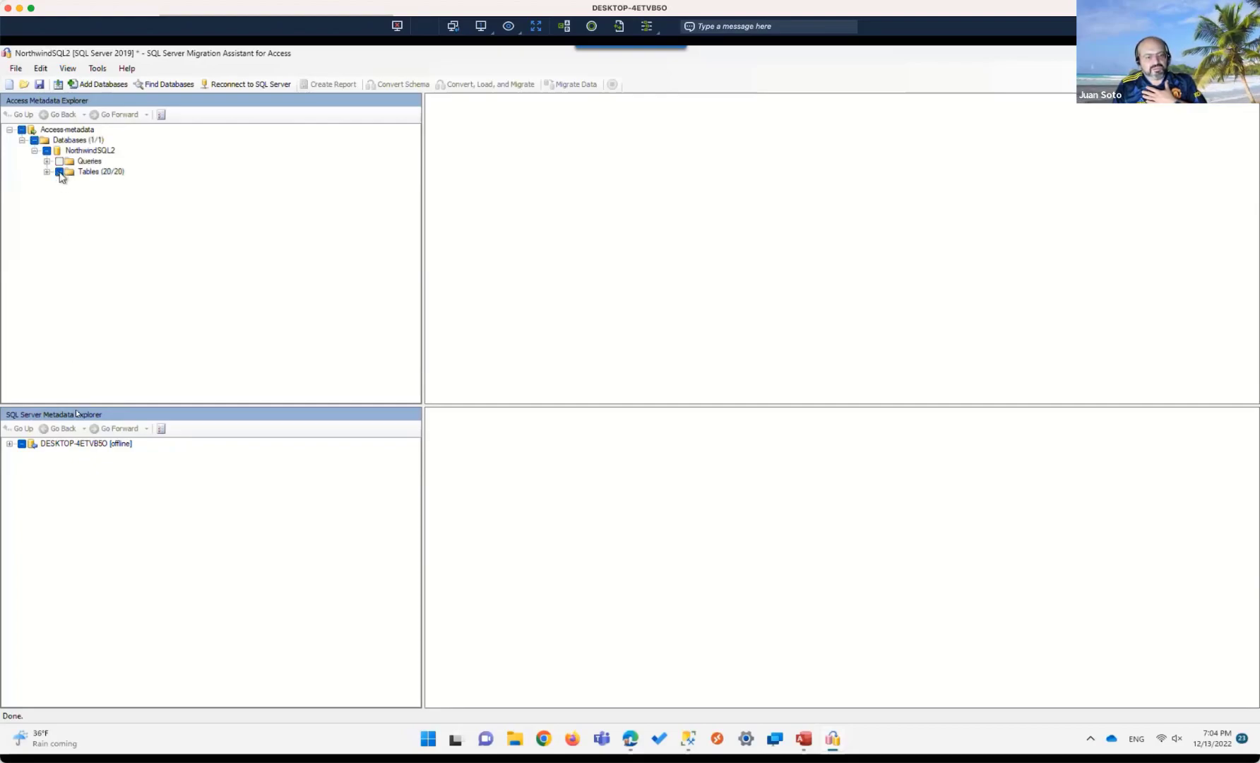
{"action": "left_click", "coordinate": [9, 444]}
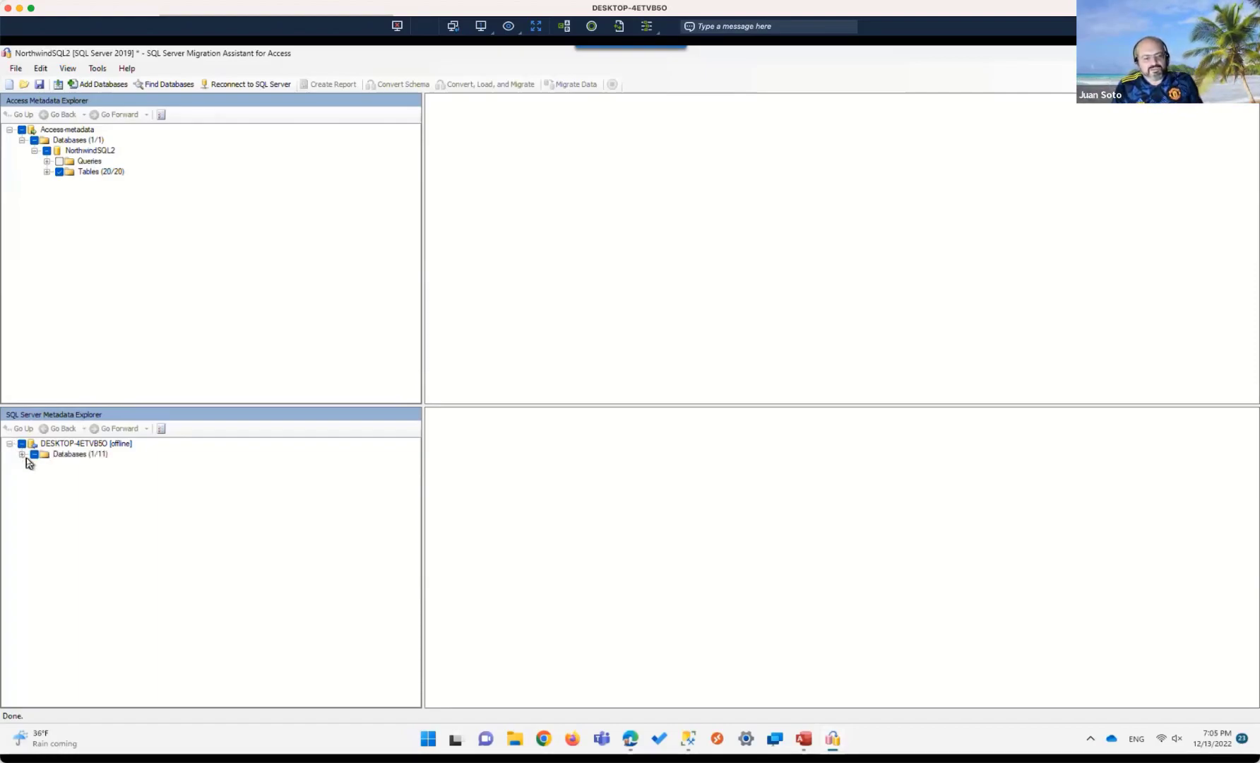
{"action": "left_click", "coordinate": [22, 454]}
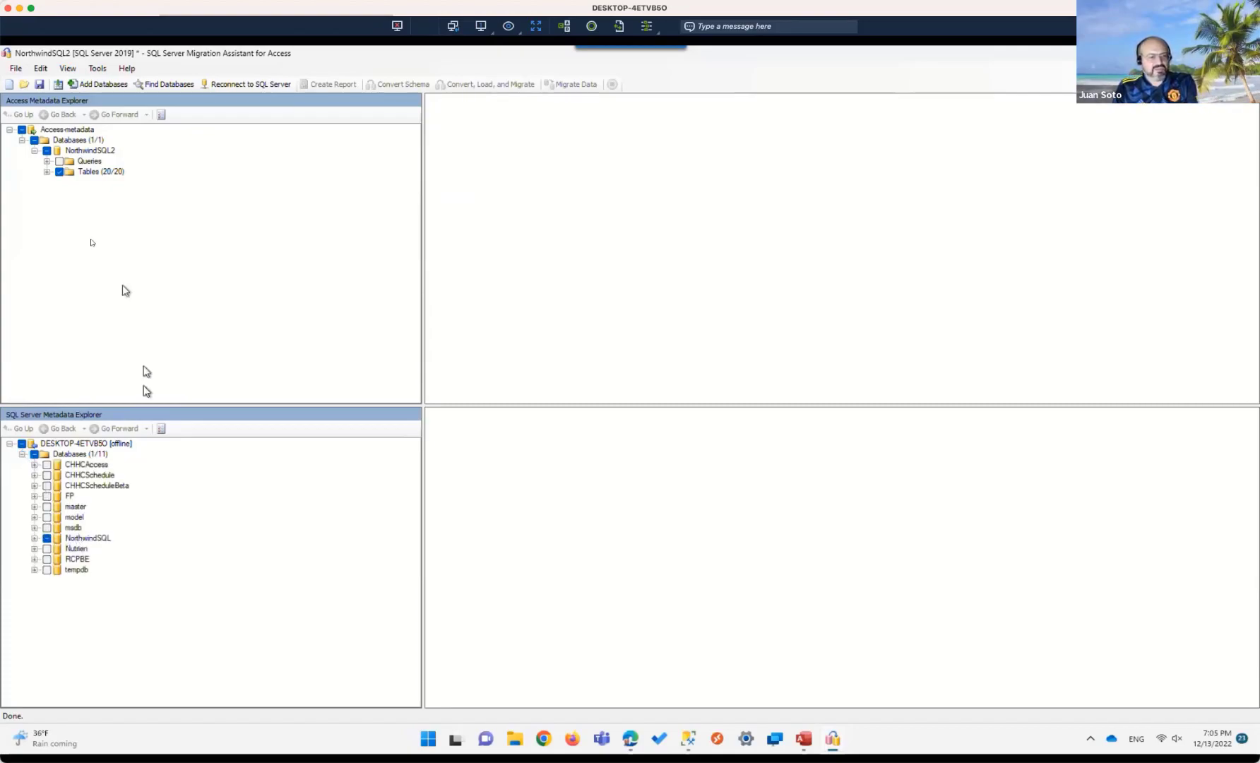
{"action": "left_click", "coordinate": [46, 171]}
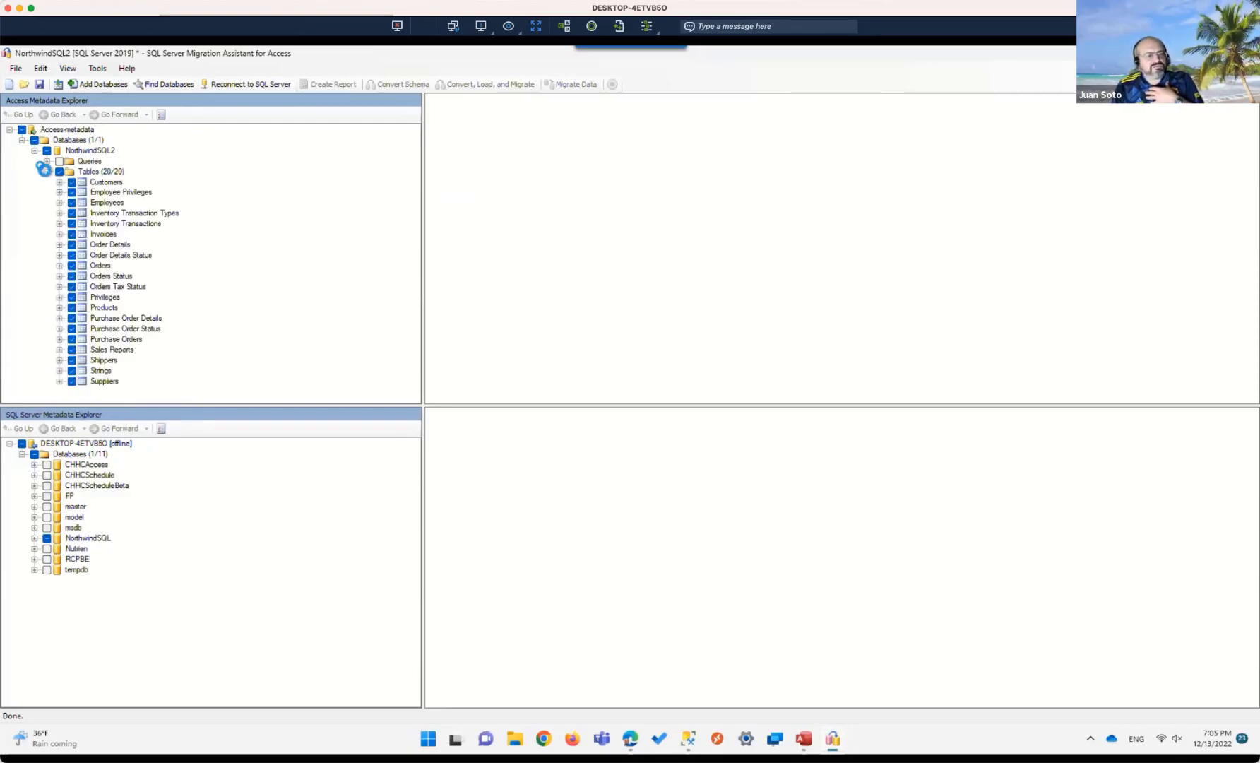
Step: Try to migrate the data of all selected tables to NorthwindSQL, connecting with Windows Authentication and accepting deletion of the existing table data
{"action": "right_click", "coordinate": [89, 176]}
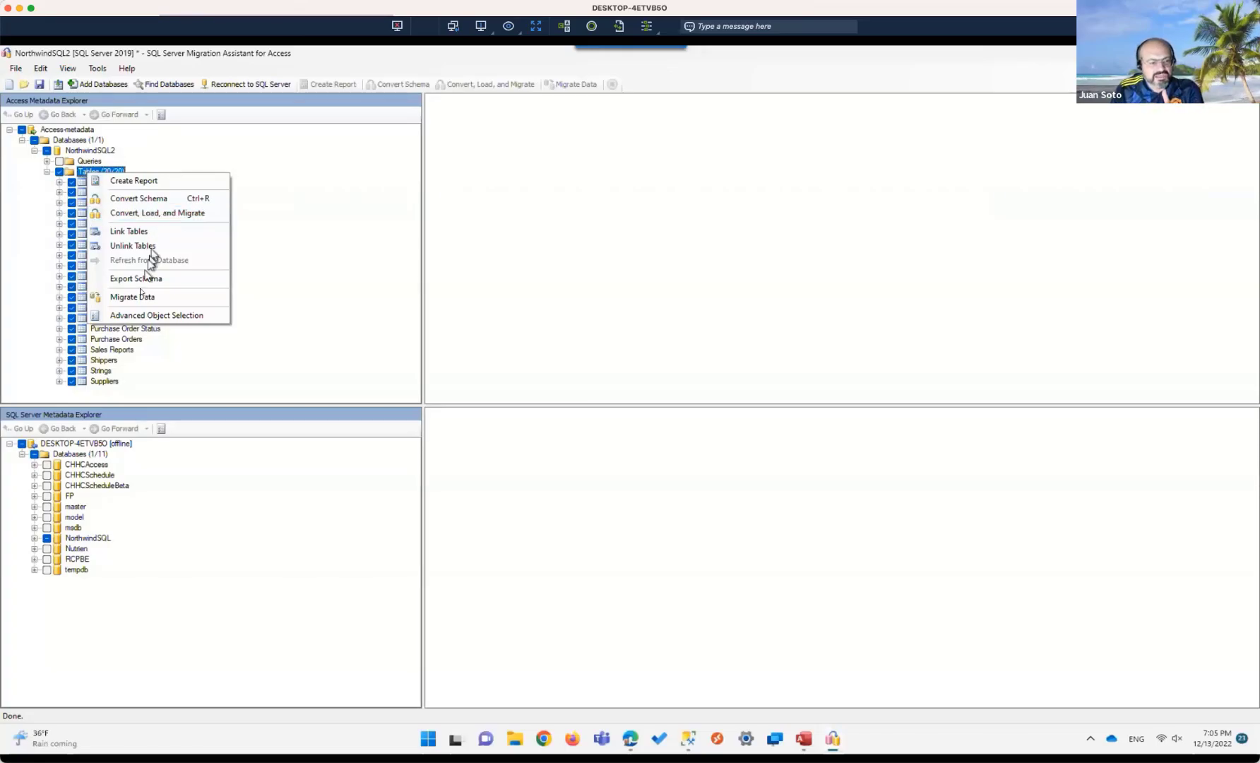
{"action": "left_click", "coordinate": [140, 300]}
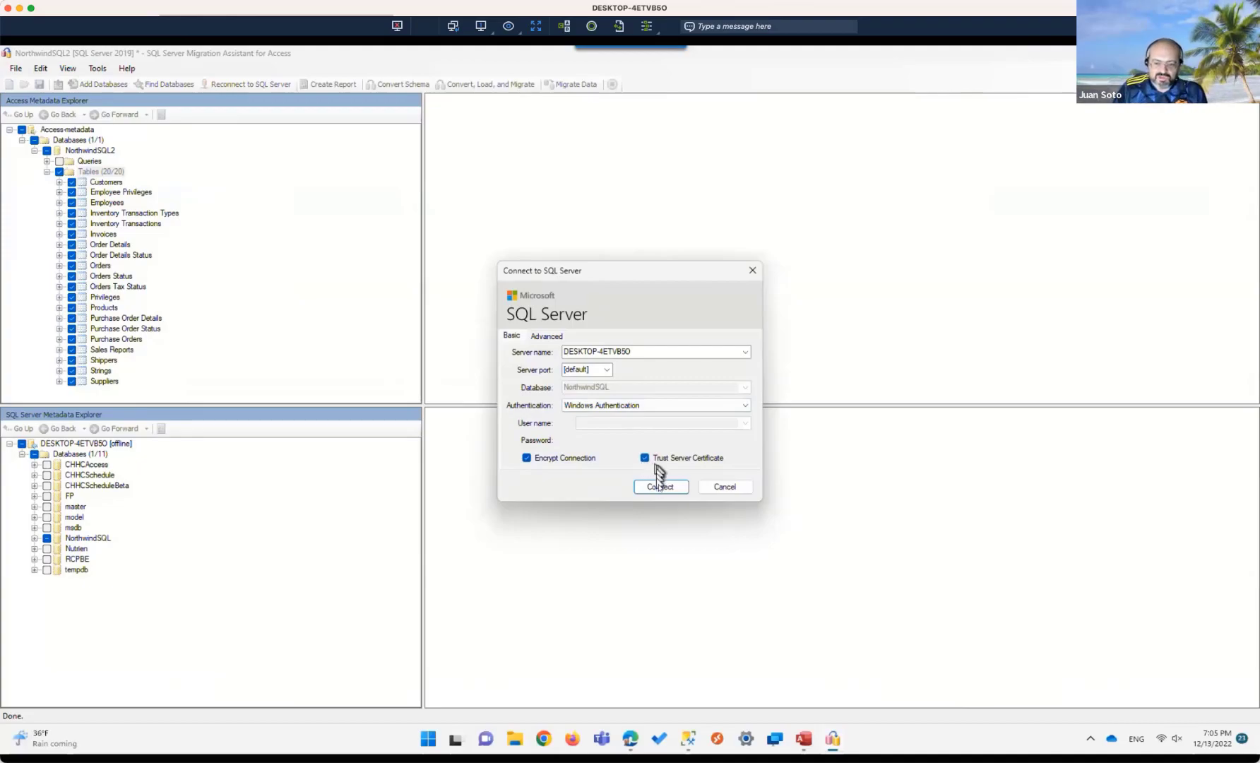
{"action": "left_click", "coordinate": [660, 490]}
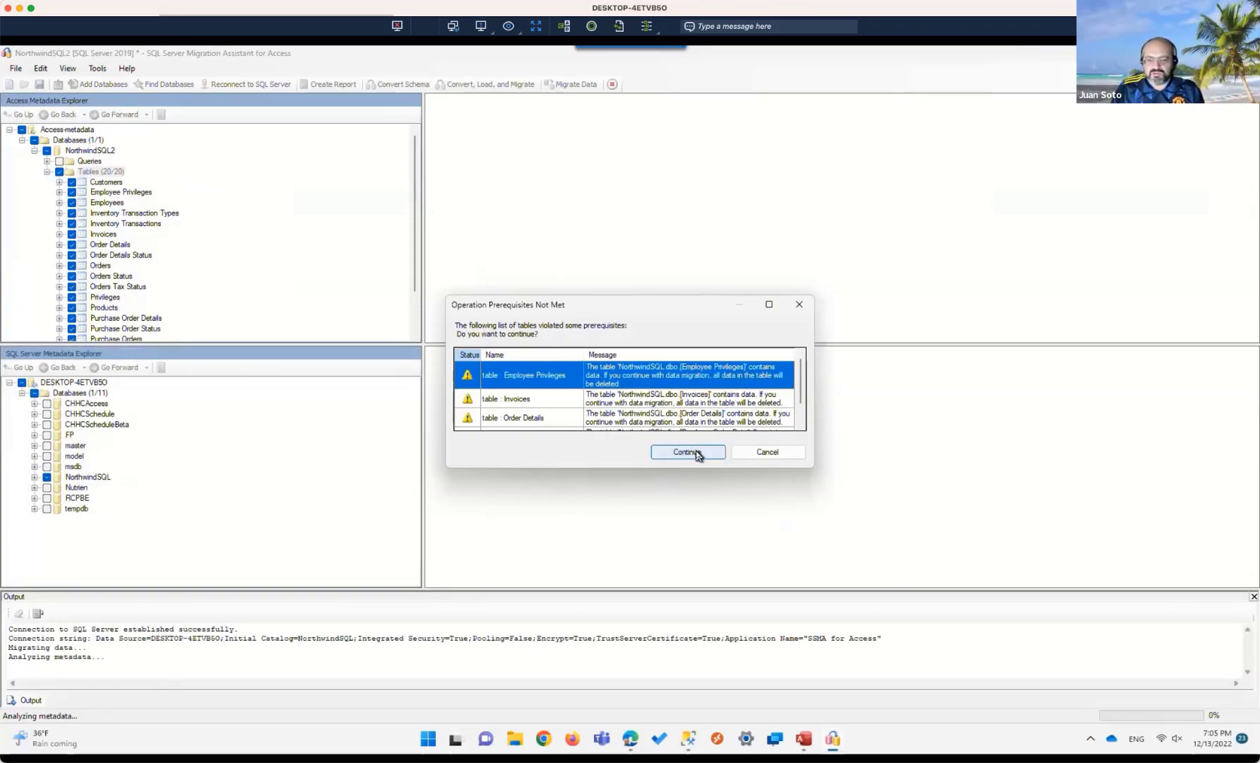
{"action": "left_click", "coordinate": [697, 453]}
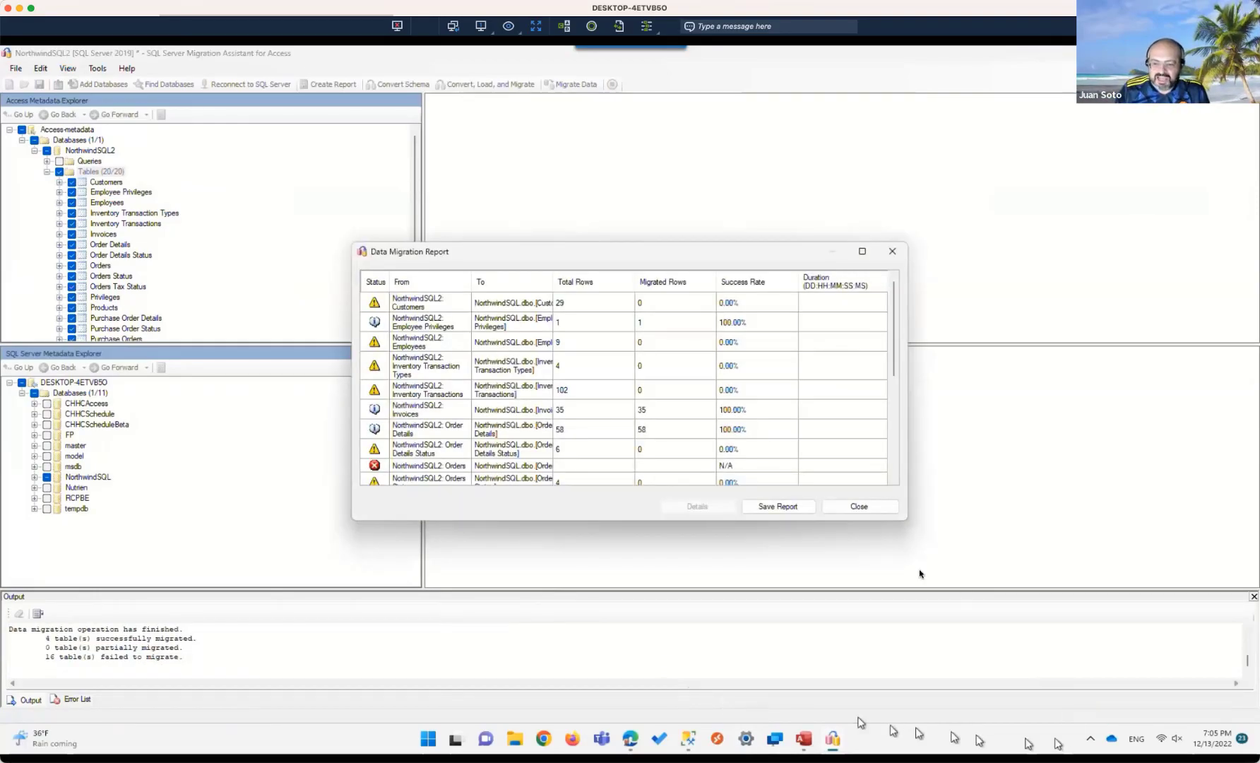
Step: Close the data migration report and display the migration errors in the Error List
{"action": "left_click", "coordinate": [859, 507]}
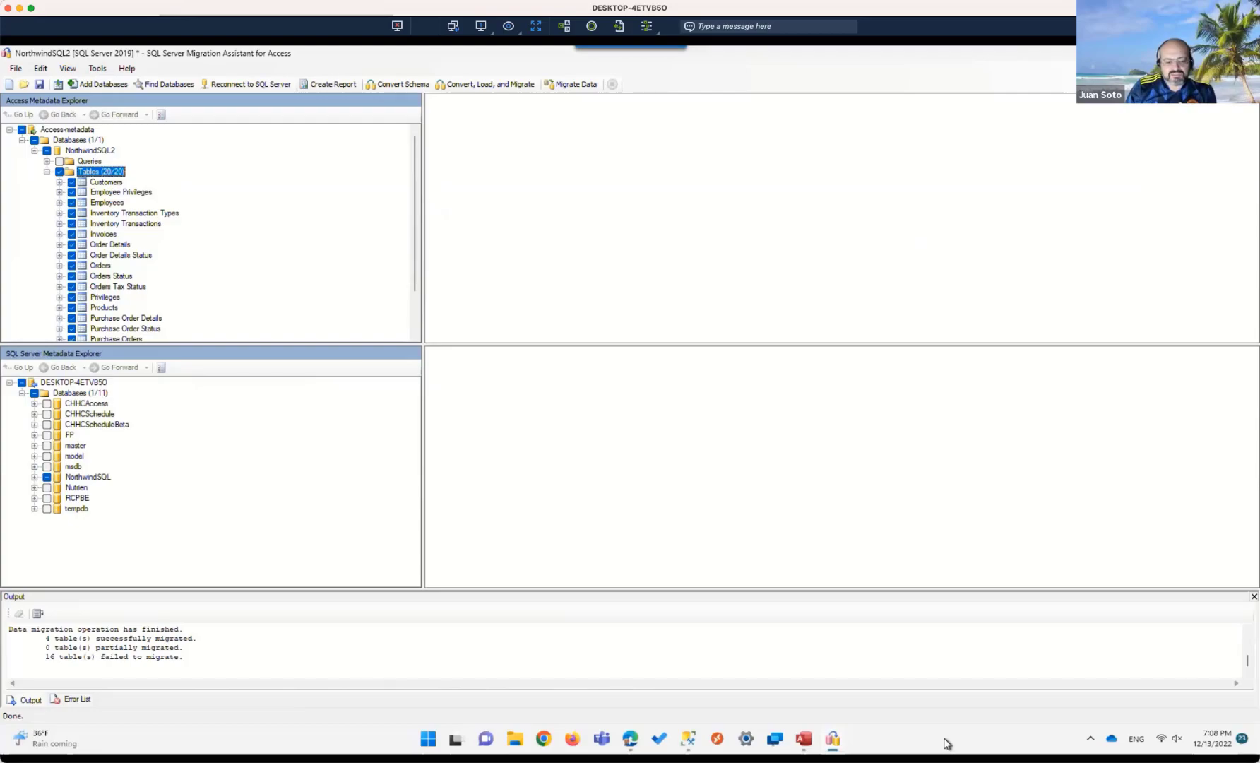
{"action": "left_click", "coordinate": [85, 659]}
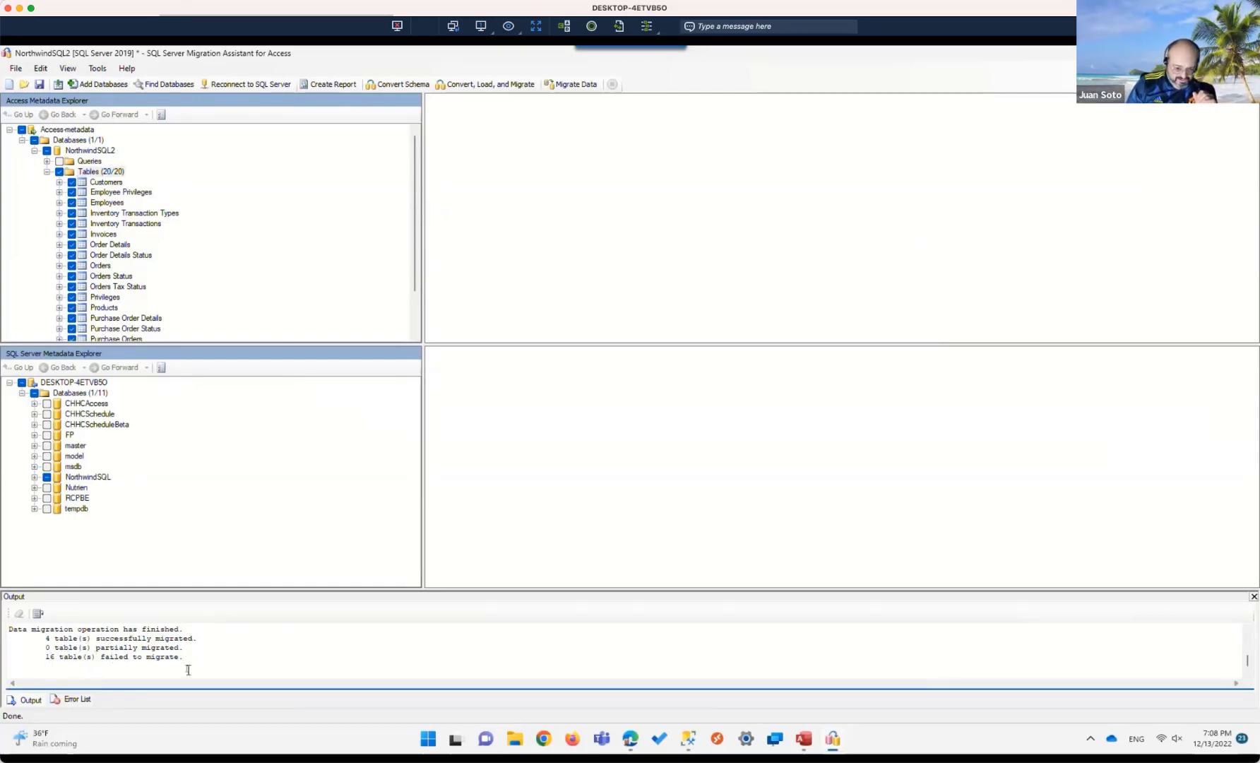
{"action": "left_click", "coordinate": [78, 700]}
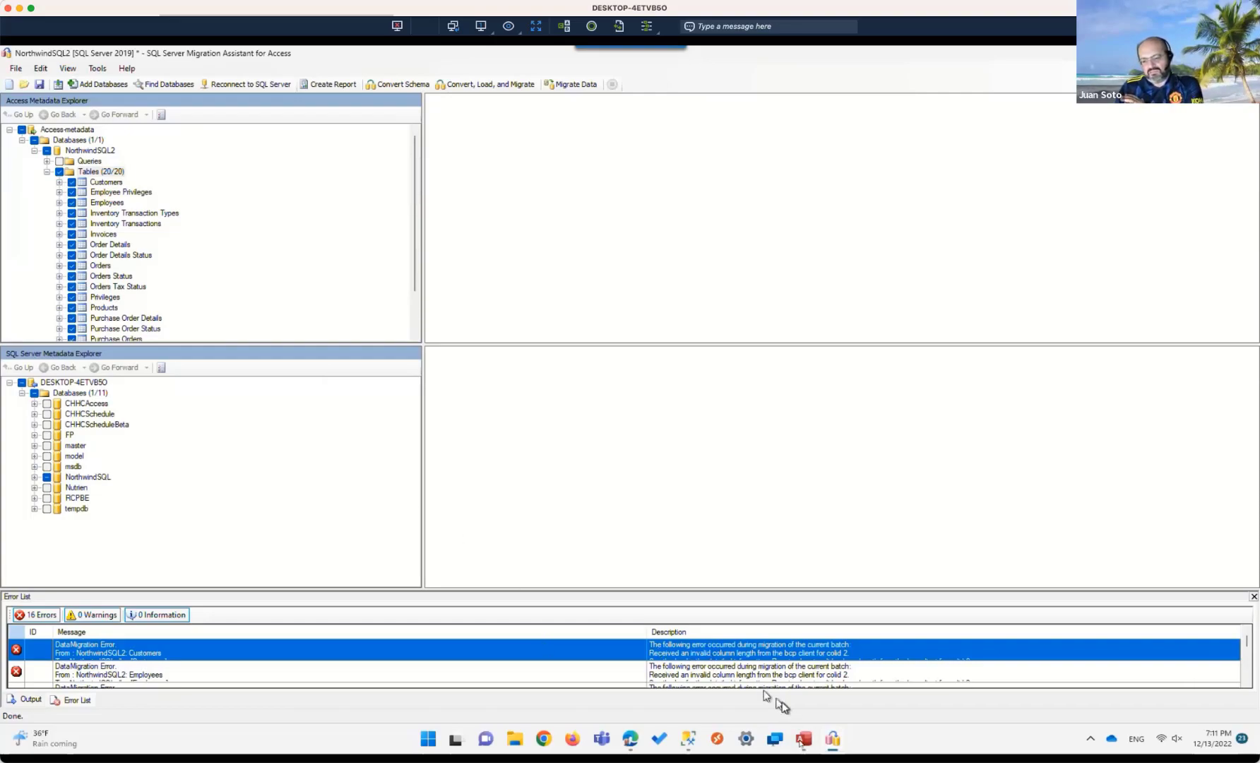
Step: Switch to the NorthwindSQL2 database in Access, close the Orders table design, and select all tables from Customers through Suppliers
{"action": "left_click", "coordinate": [803, 738]}
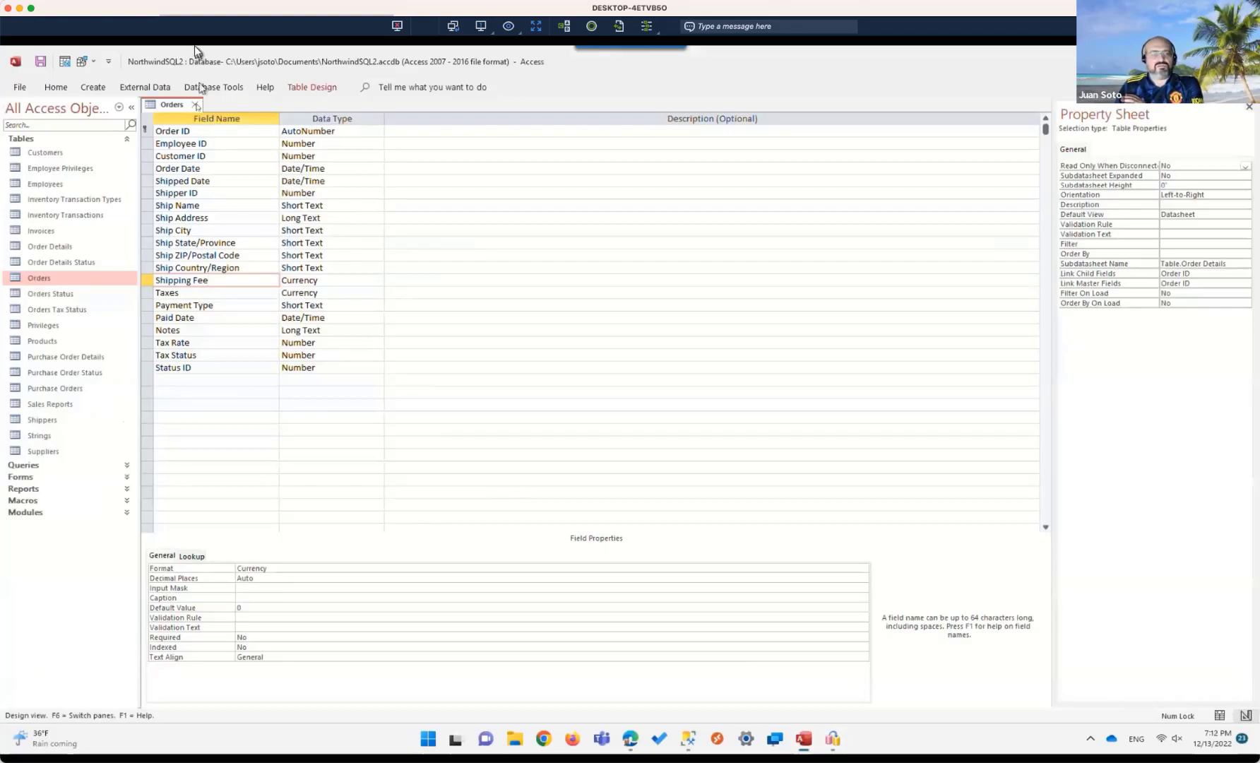
{"action": "left_click", "coordinate": [195, 105]}
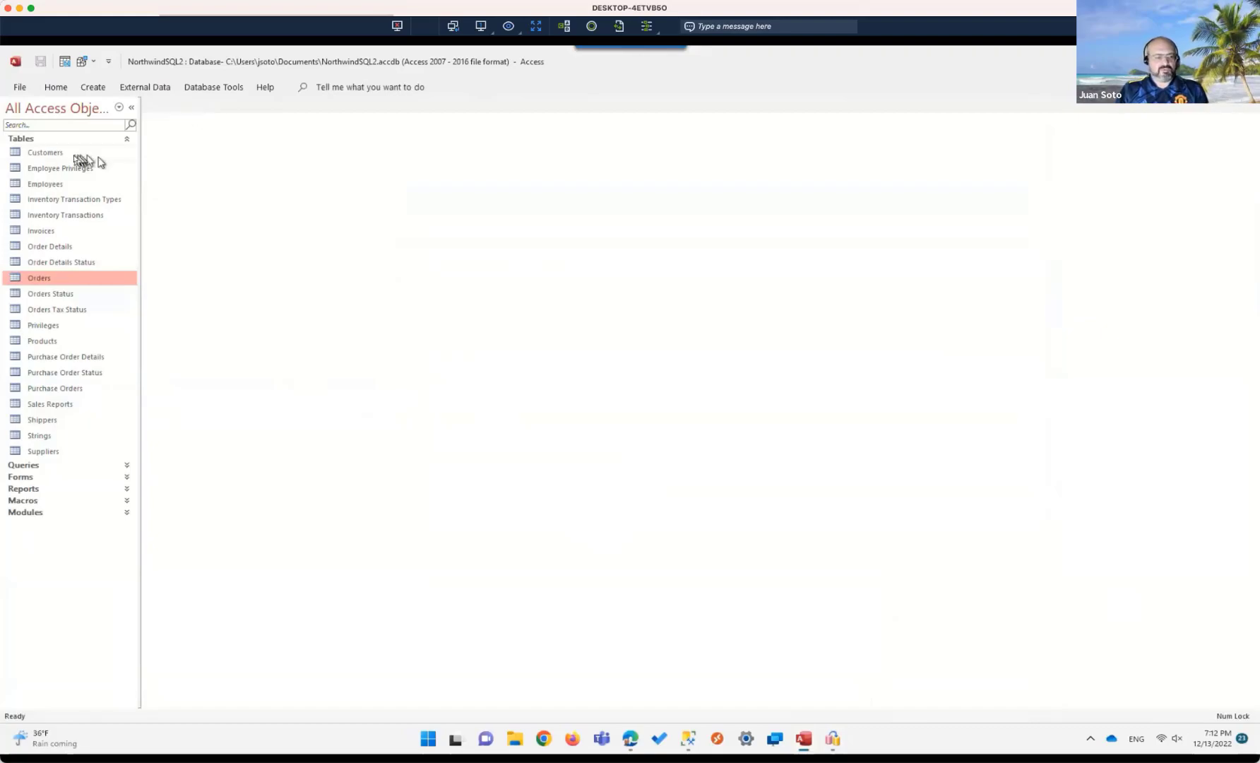
{"action": "left_click", "coordinate": [38, 154]}
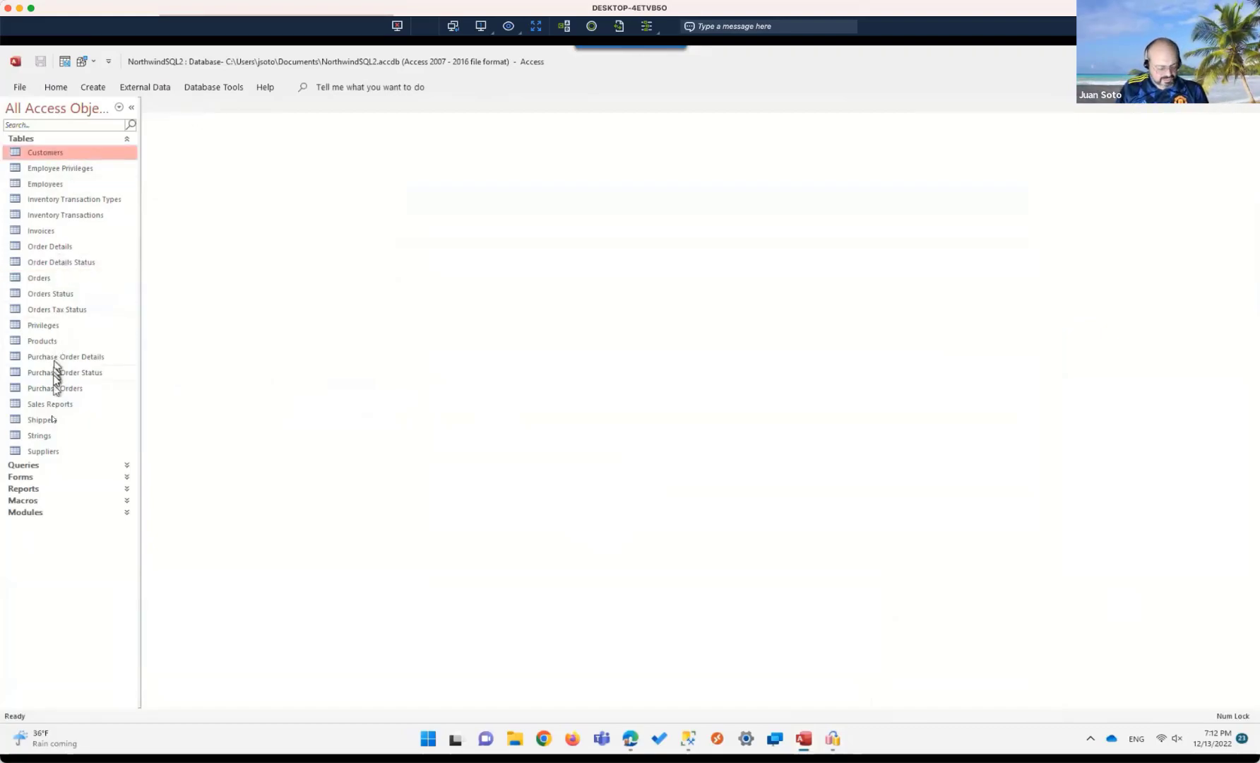
{"action": "left_click", "coordinate": [42, 452], "text": "shift"}
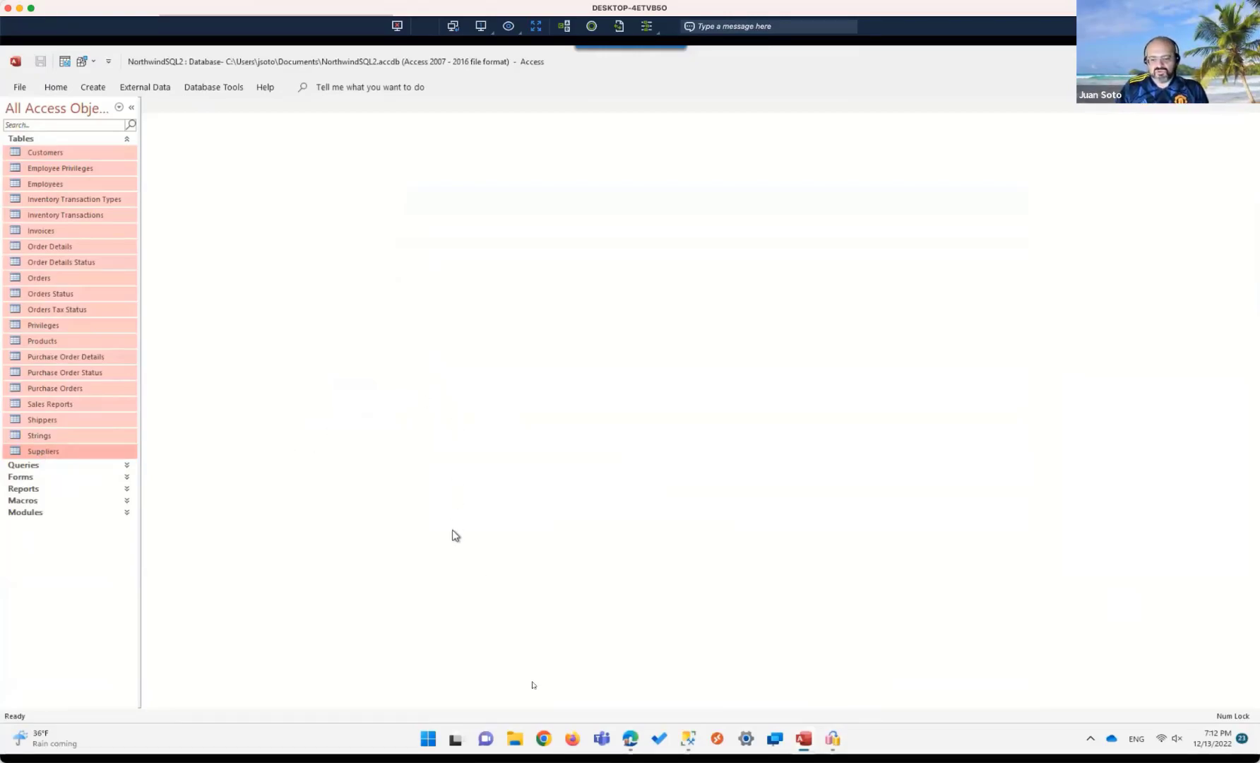
Step: Switch to SQL Server Management Studio and delete the NorthwindSQL database, including its backup and restore history
{"action": "left_click", "coordinate": [832, 739]}
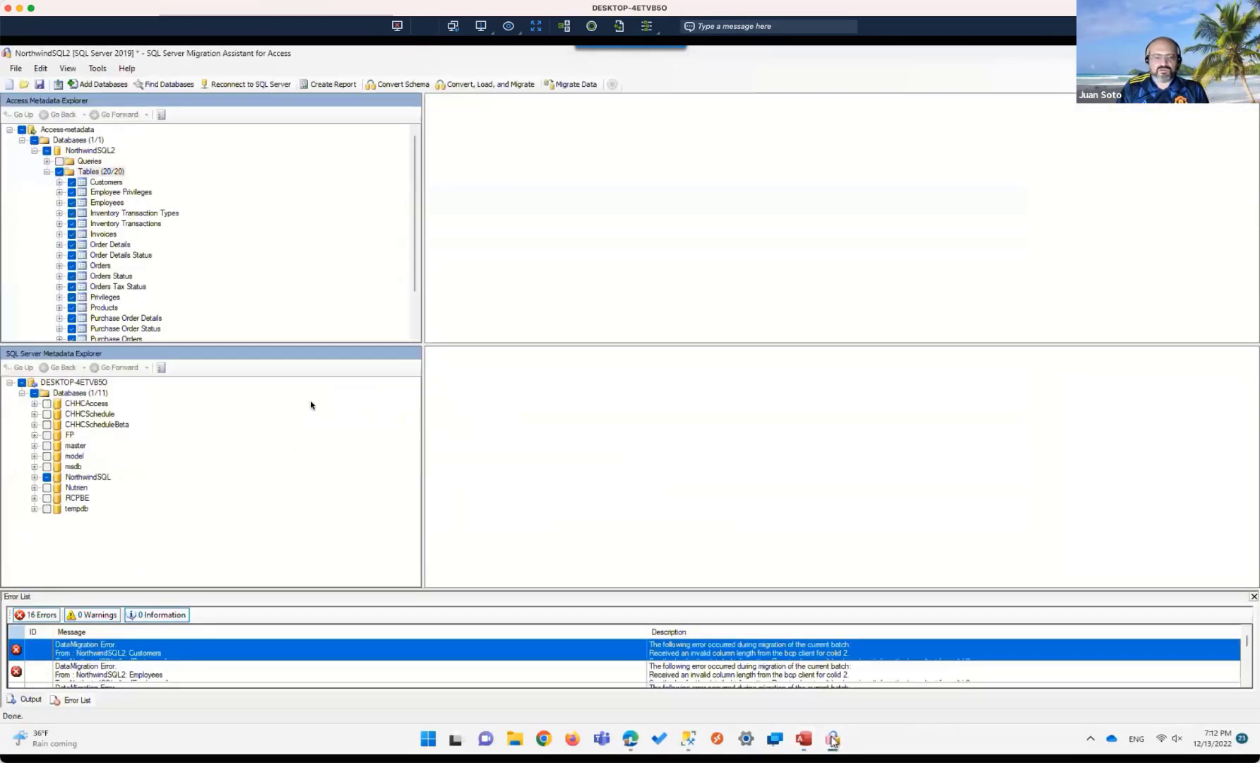
{"action": "left_click", "coordinate": [687, 739]}
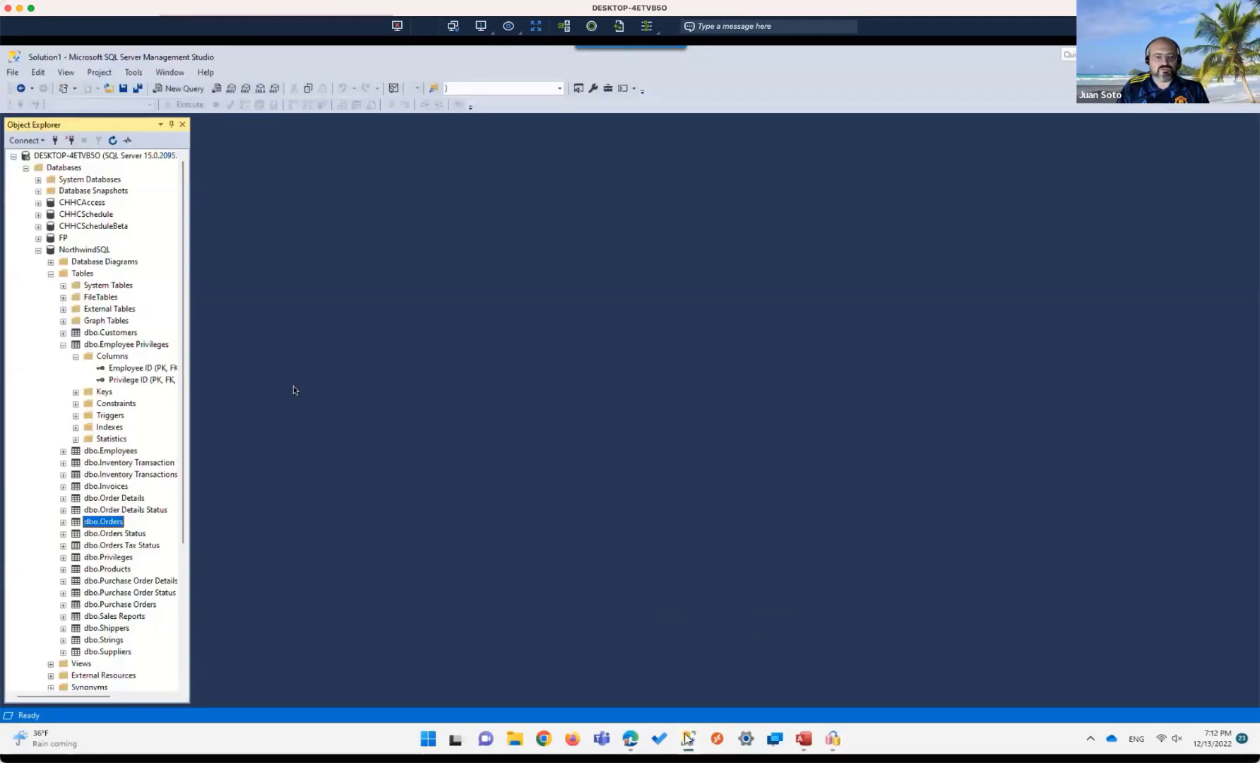
{"action": "right_click", "coordinate": [92, 255]}
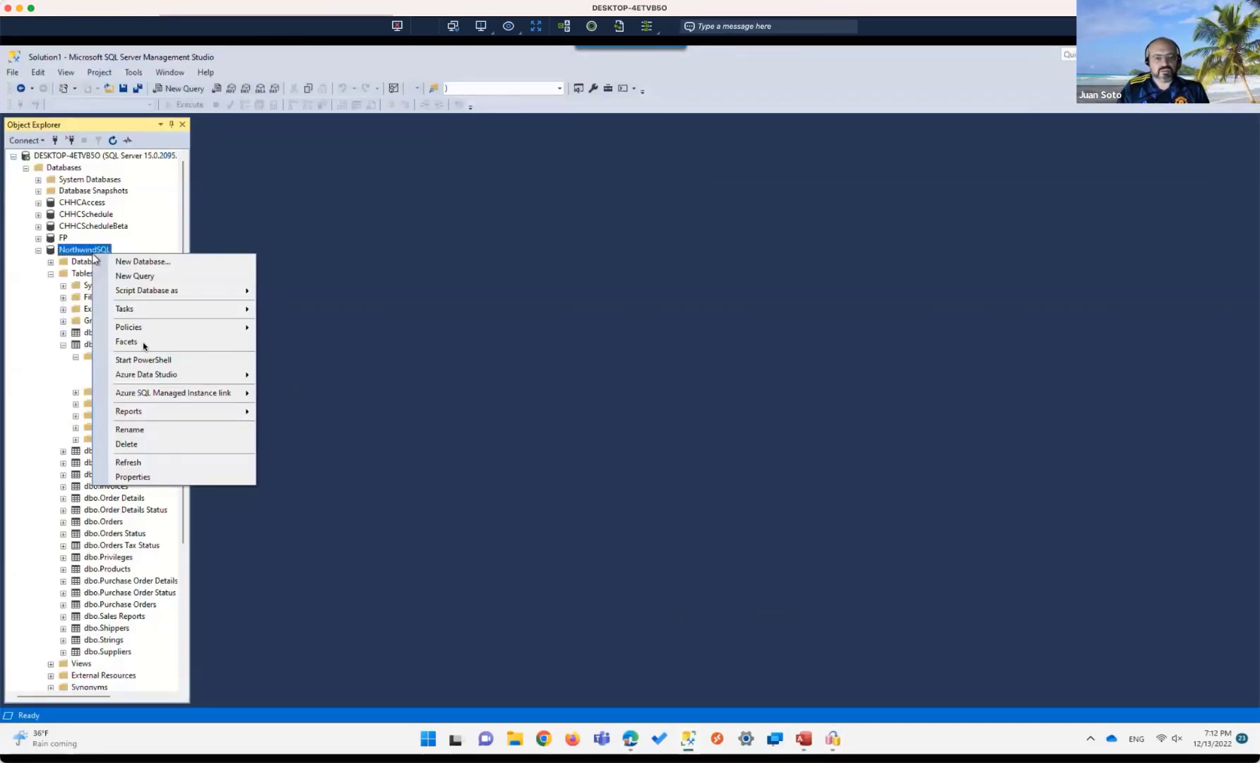
{"action": "left_click", "coordinate": [127, 444]}
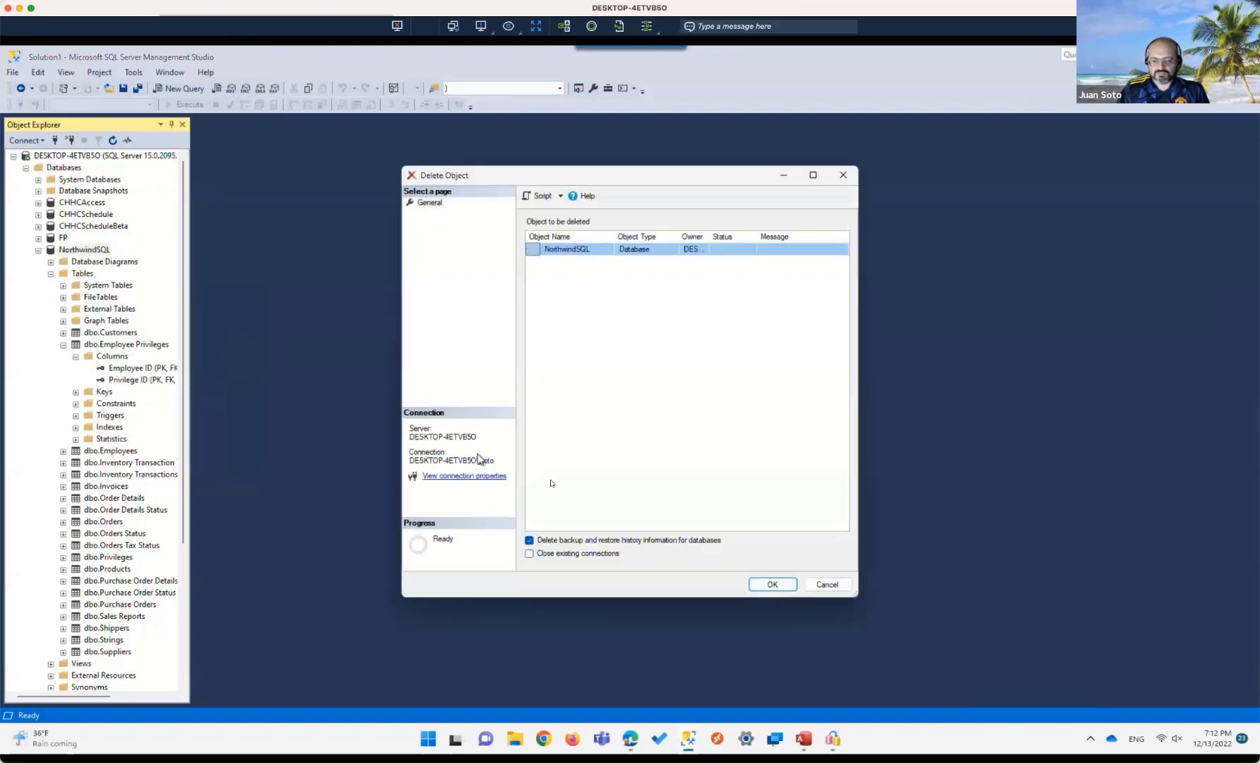
{"action": "left_click", "coordinate": [775, 585]}
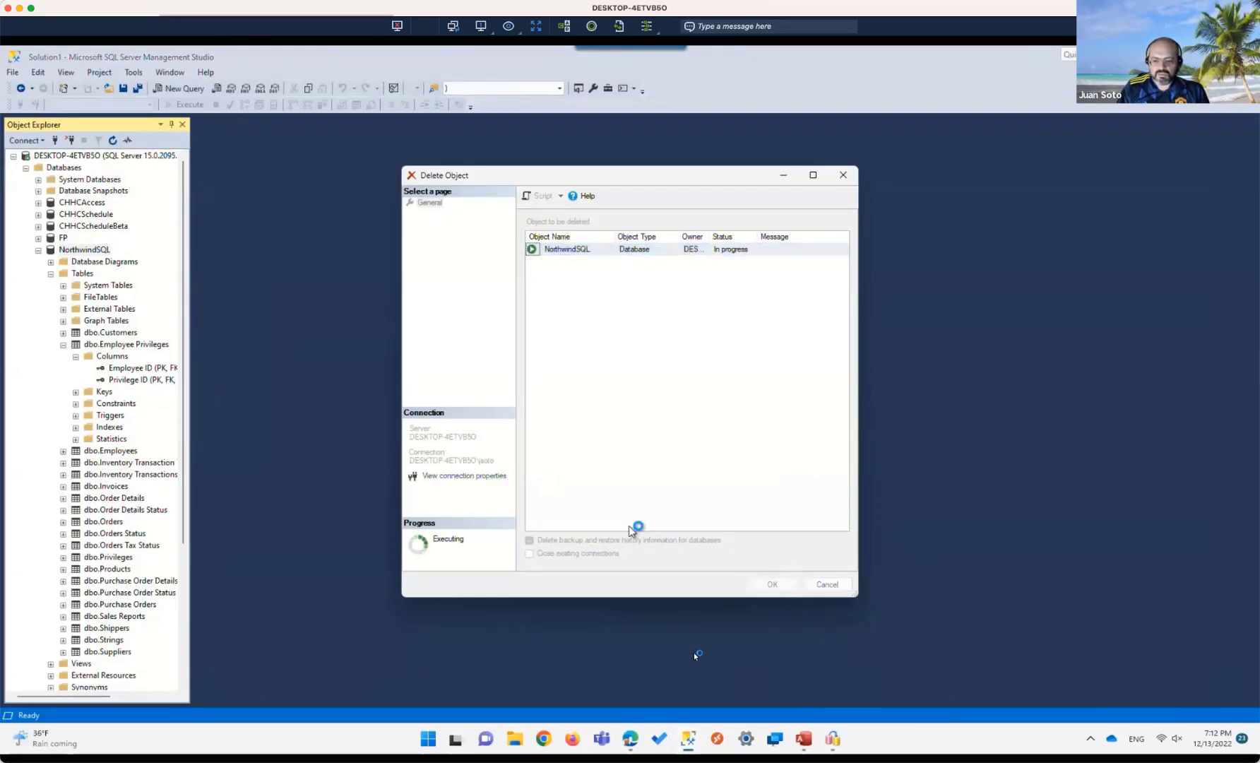
Step: Return to SQL Server Migration Assistant and exit it without saving the NorthwindSQL2 project changes
{"action": "left_click", "coordinate": [832, 740]}
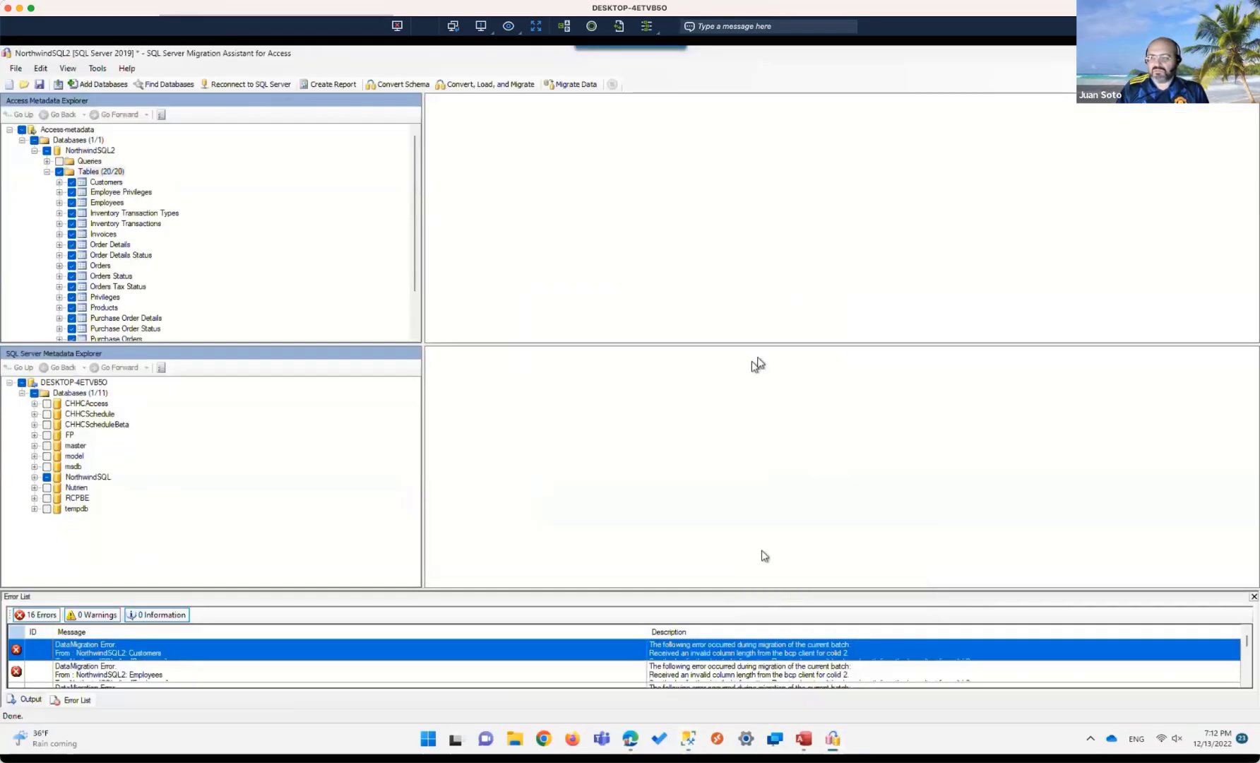
{"action": "left_click", "coordinate": [1246, 53]}
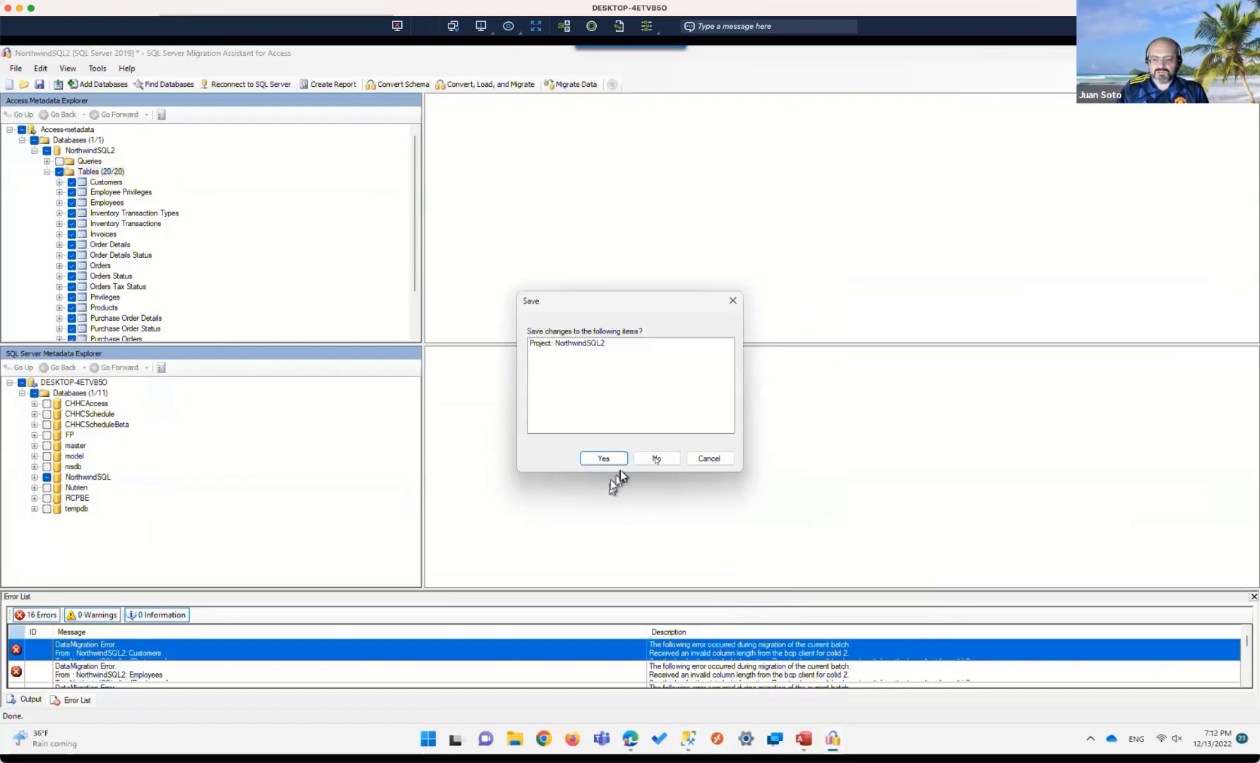
{"action": "left_click", "coordinate": [656, 458]}
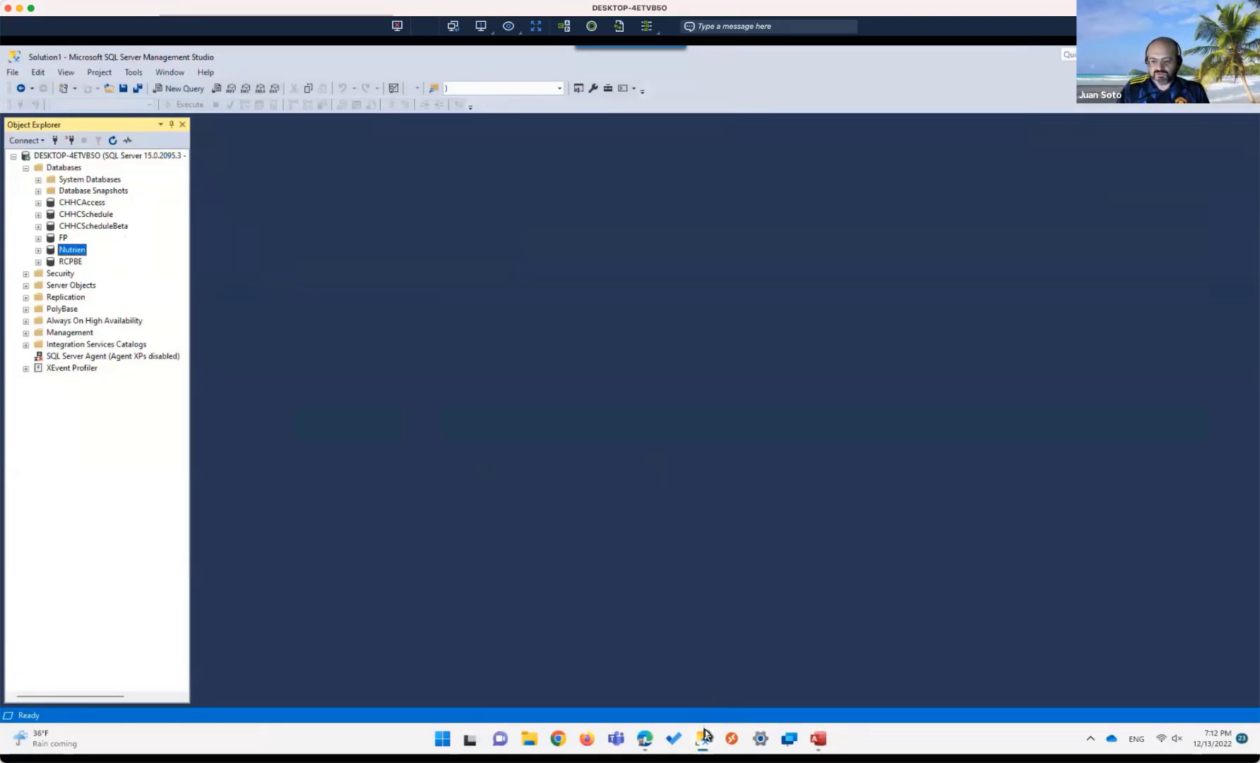
Step: Search Windows for "sql server mig" and launch Microsoft SQL Server Migration Assistant for Access
{"action": "mouse_move", "coordinate": [705, 734]}
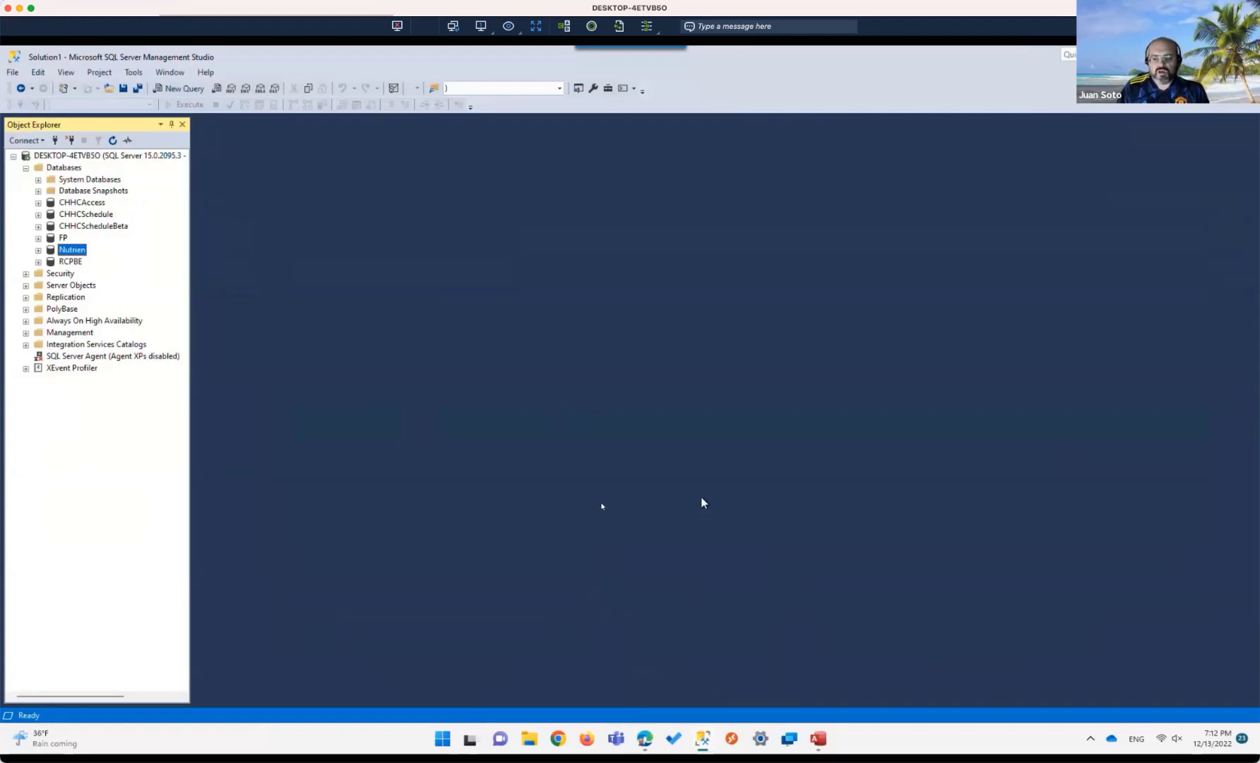
{"action": "left_click", "coordinate": [444, 739]}
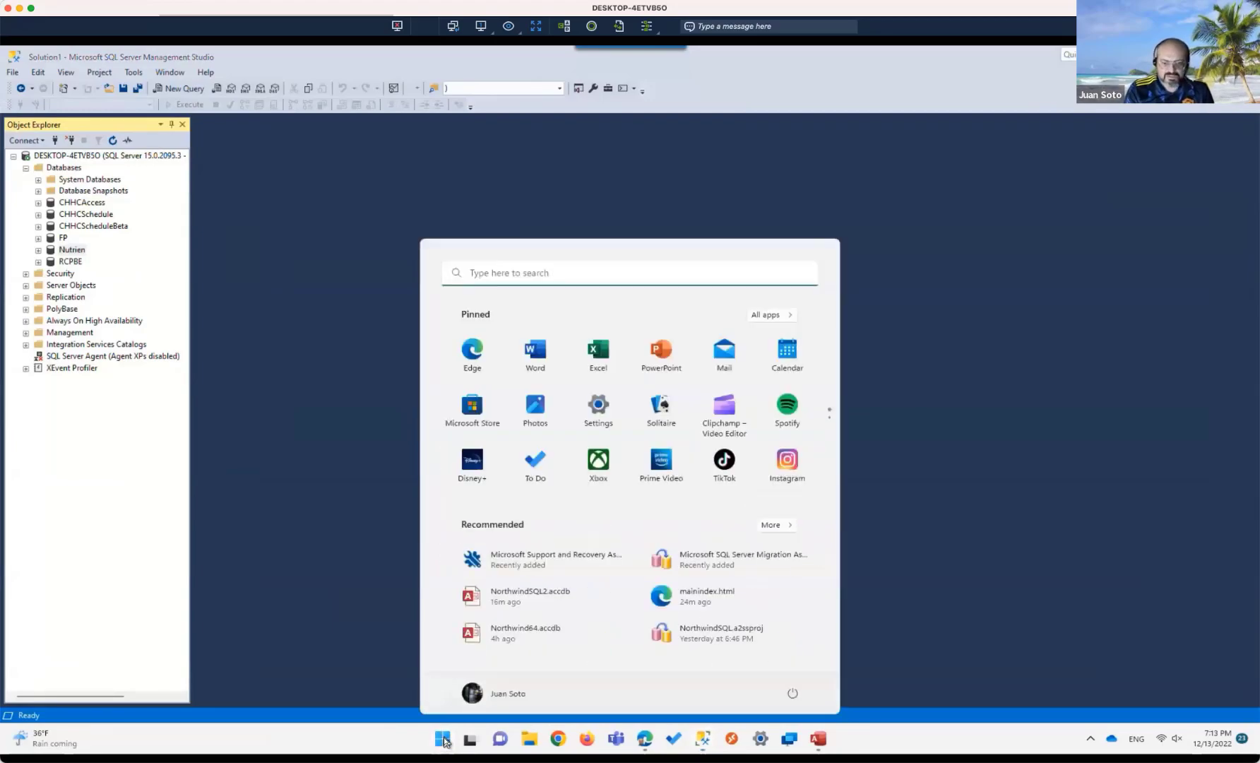
{"action": "type", "text": "sql ser mi"}
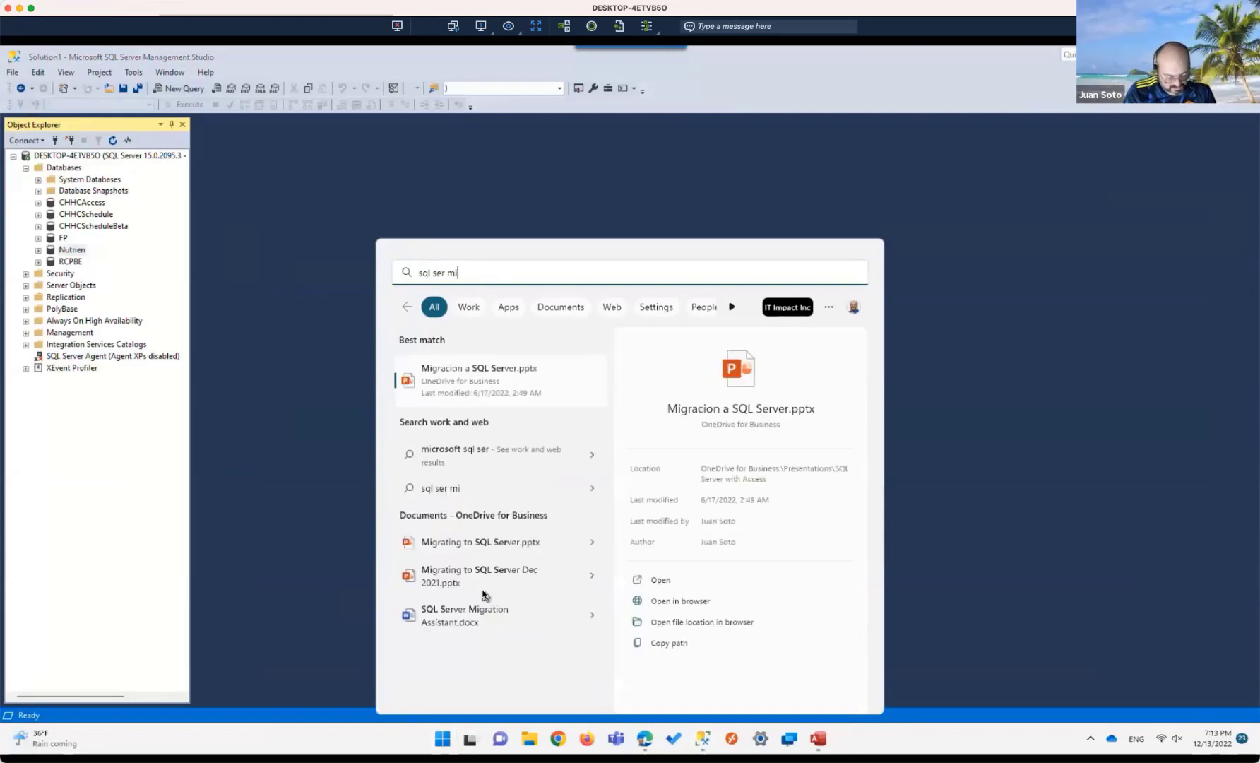
{"action": "type", "text": "ra"}
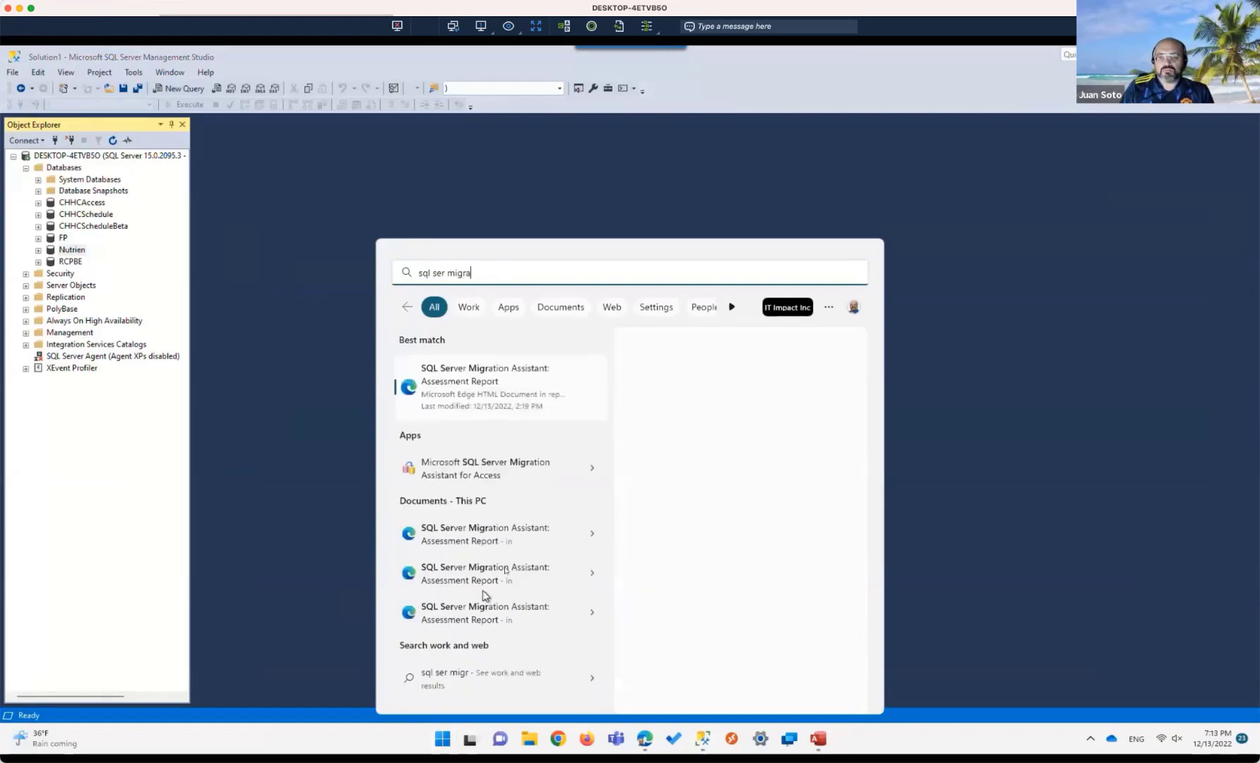
{"action": "key", "text": "BackSpace"}
{"action": "key", "text": "BackSpace"}
{"action": "key", "text": "BackSpace"}
{"action": "key", "text": "BackSpace"}
{"action": "key", "text": "BackSpace"}
{"action": "key", "text": "BackSpace"}
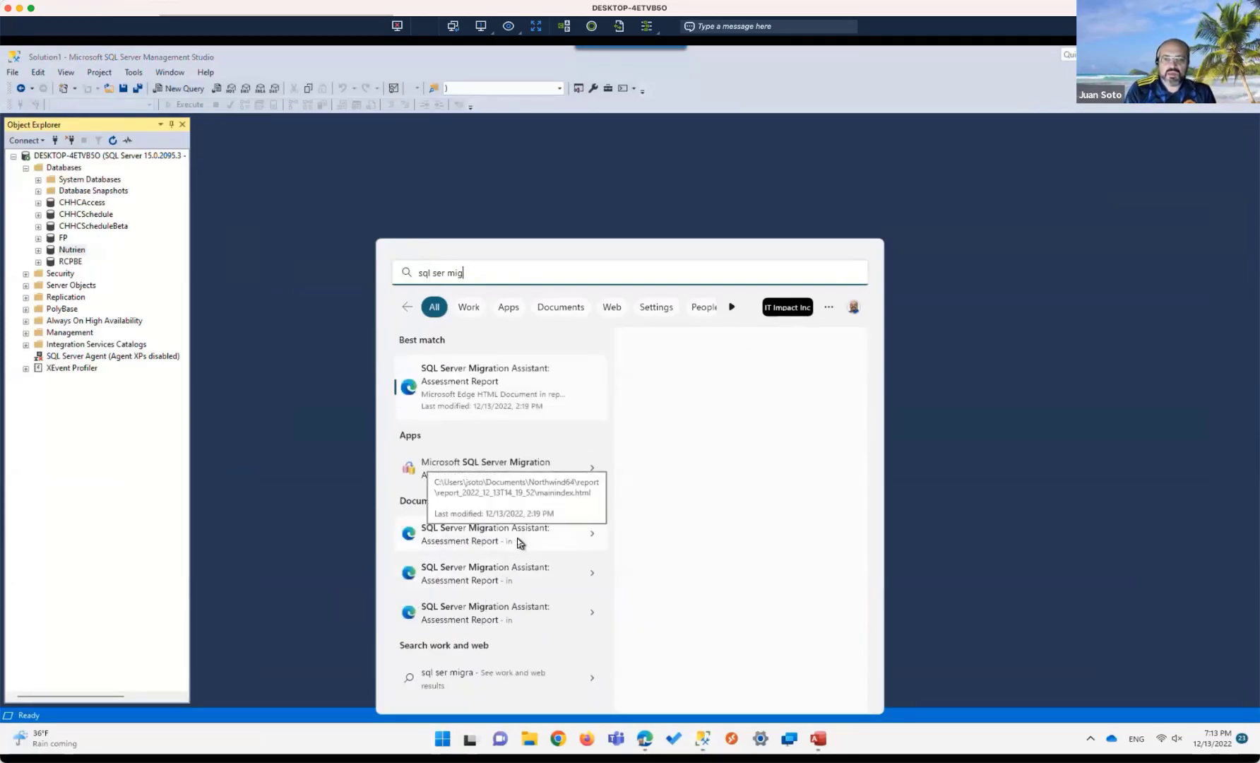
{"action": "key", "text": "BackSpace"}
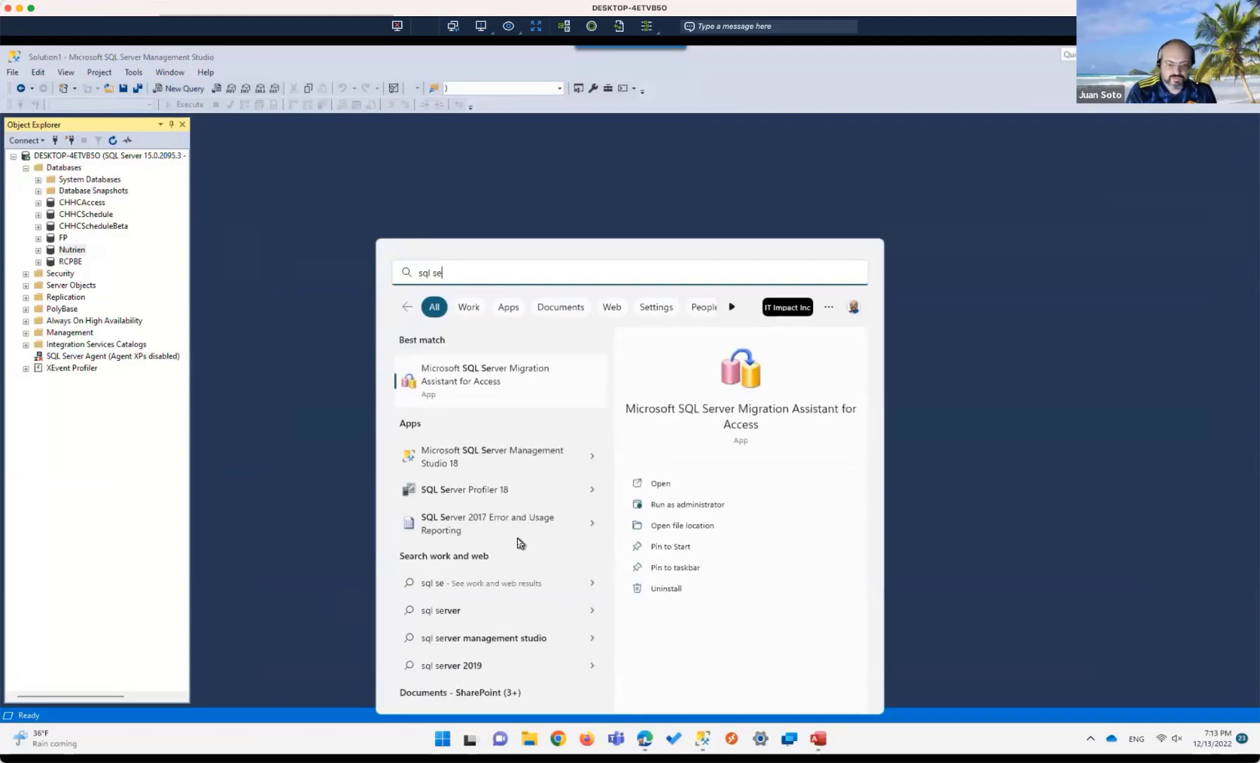
{"action": "type", "text": "rv"}
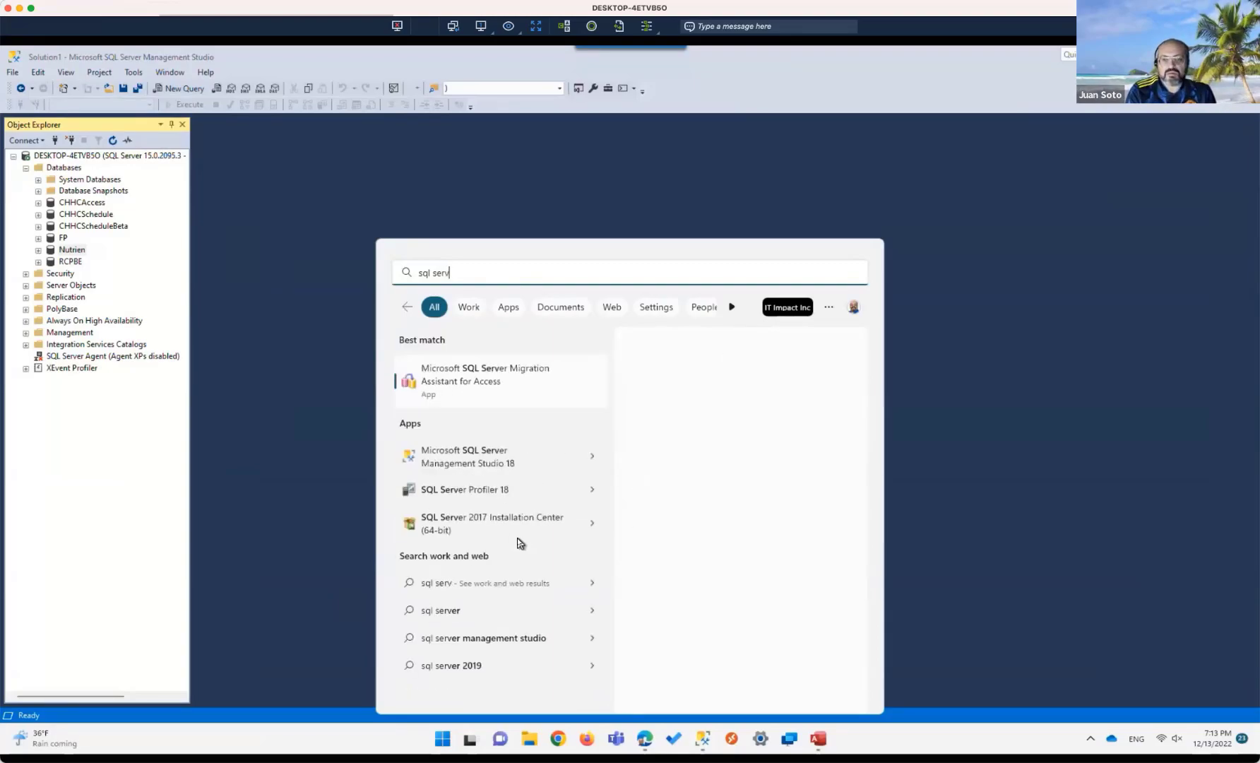
{"action": "type", "text": "er mig"}
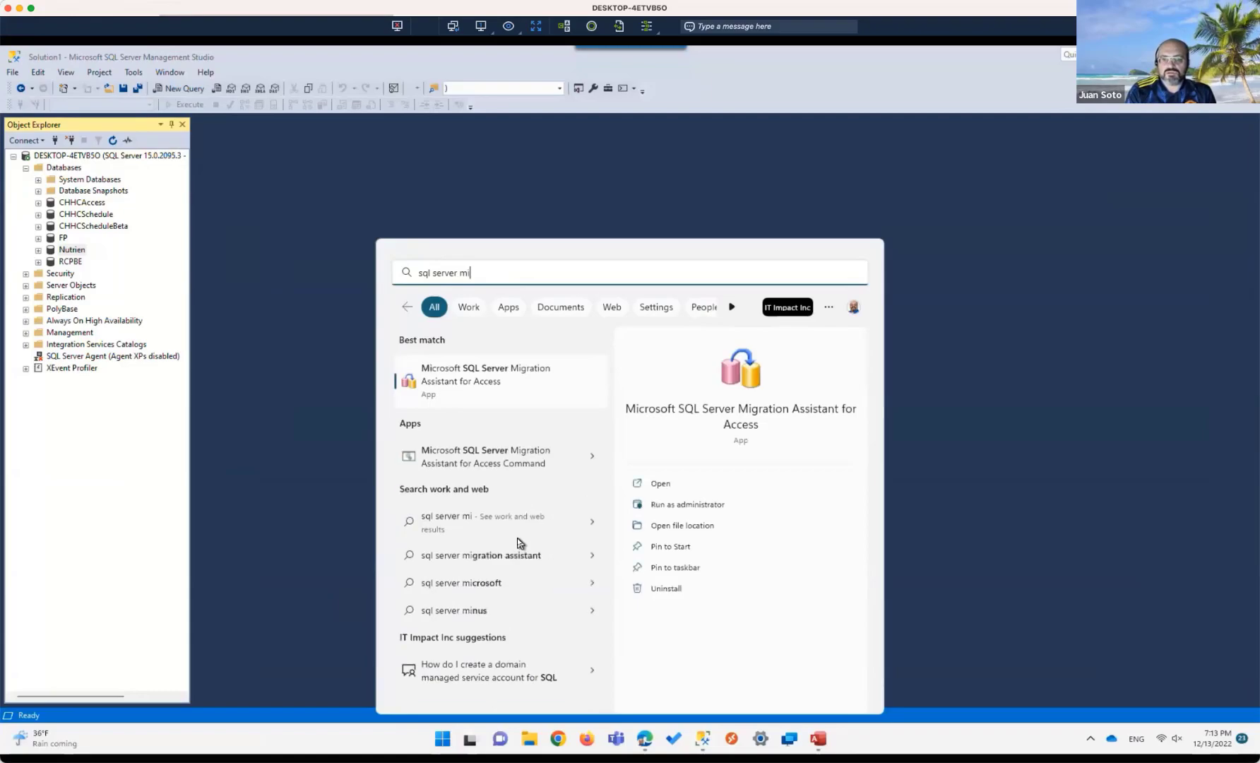
{"action": "left_click", "coordinate": [481, 388]}
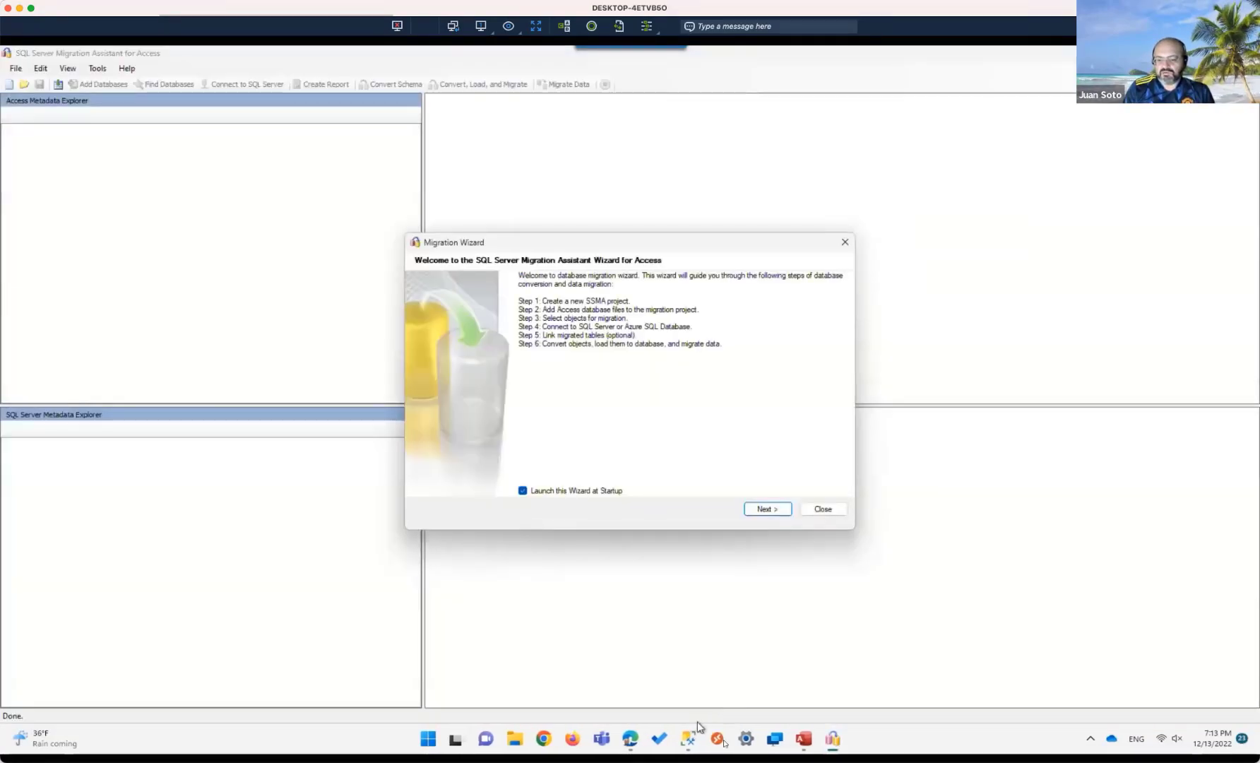
Step: Pin SQL Server Migration Assistant to the taskbar and dismiss the Migration Wizard
{"action": "mouse_move", "coordinate": [696, 736]}
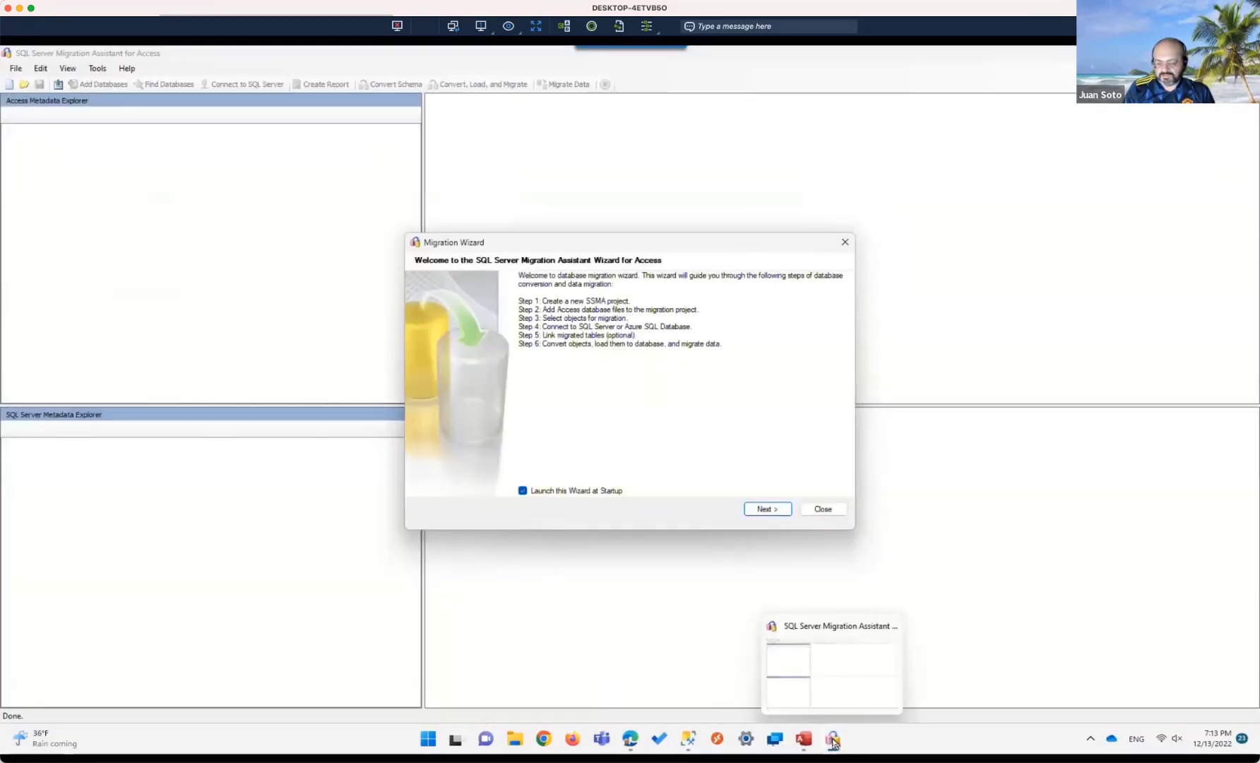
{"action": "right_click", "coordinate": [833, 740]}
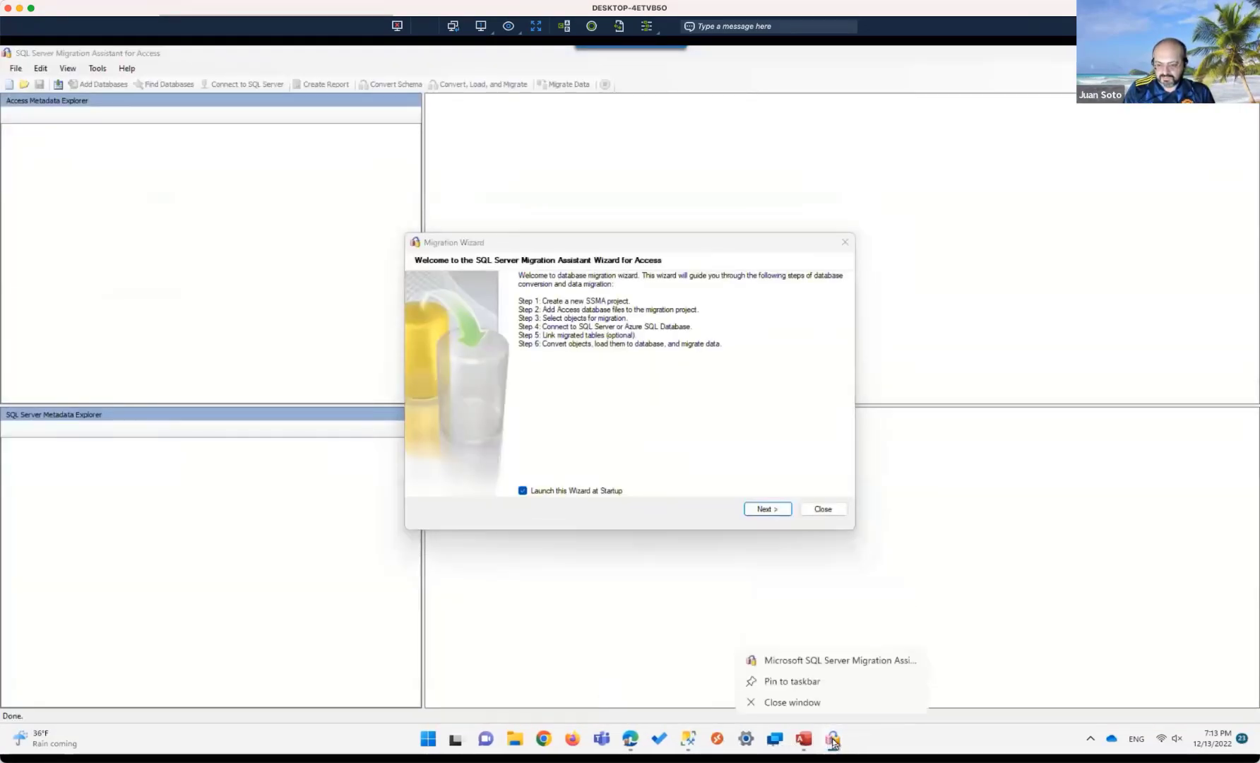
{"action": "left_click", "coordinate": [784, 682]}
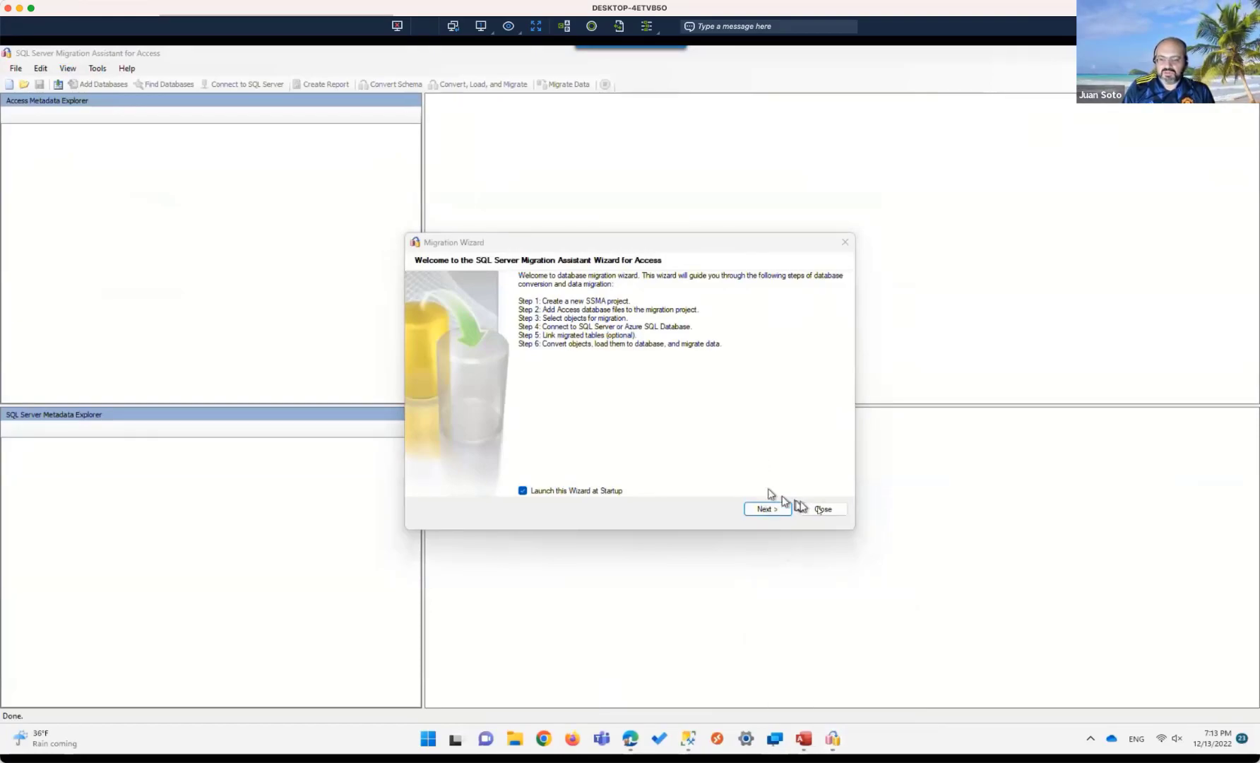
{"action": "left_click", "coordinate": [821, 509]}
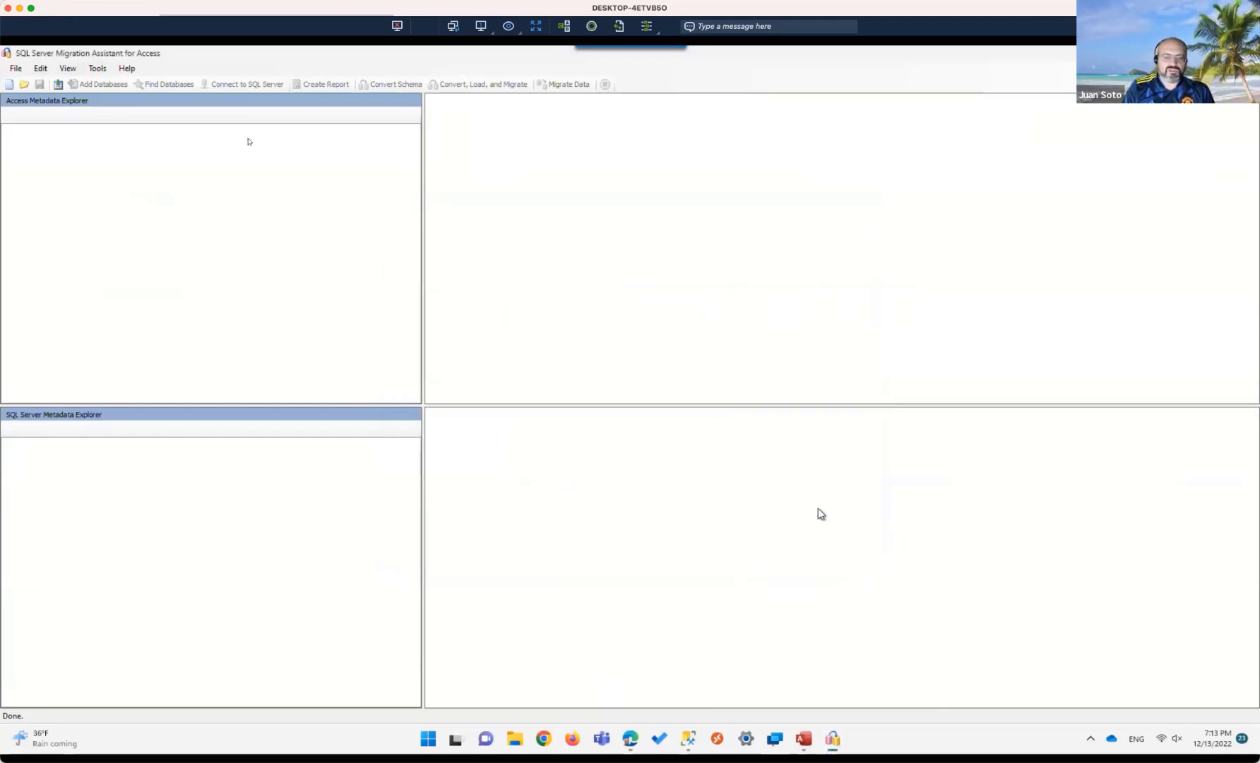
Step: Open the recent project NorthwindSQL2.a2ssproj
{"action": "left_click", "coordinate": [15, 69]}
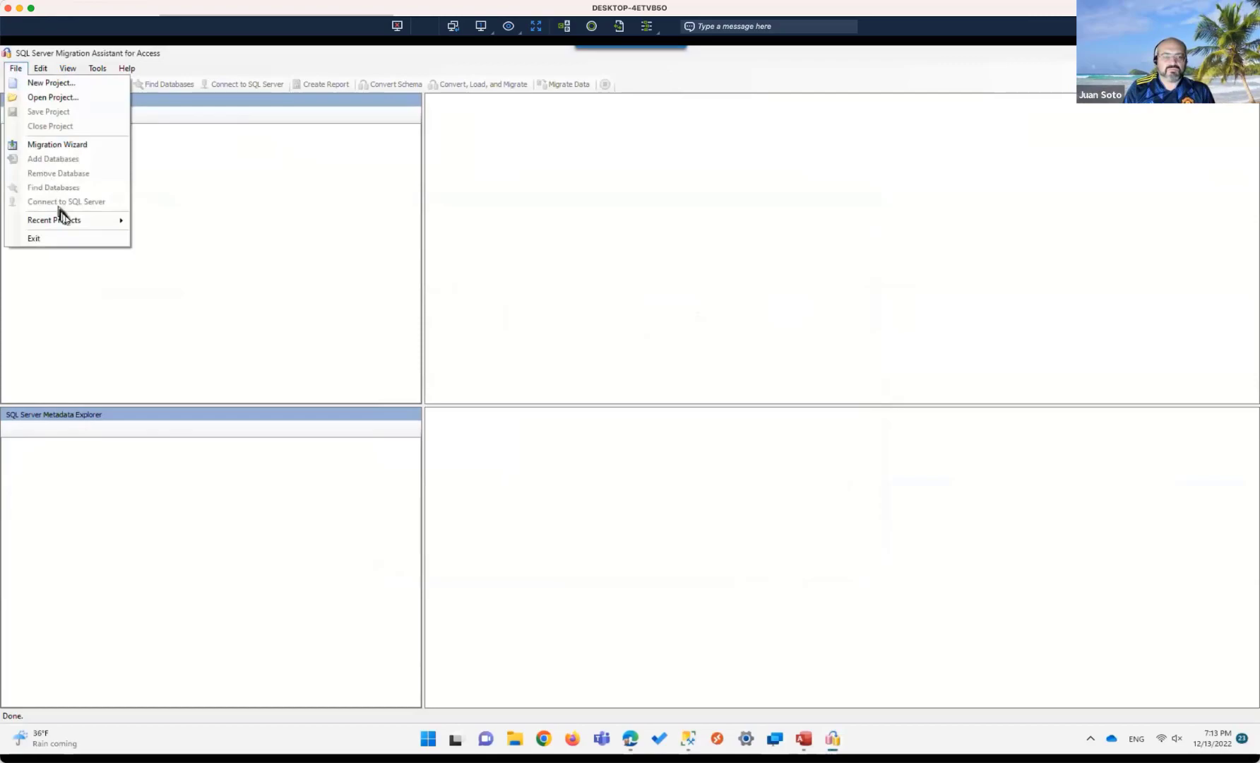
{"action": "mouse_move", "coordinate": [68, 221]}
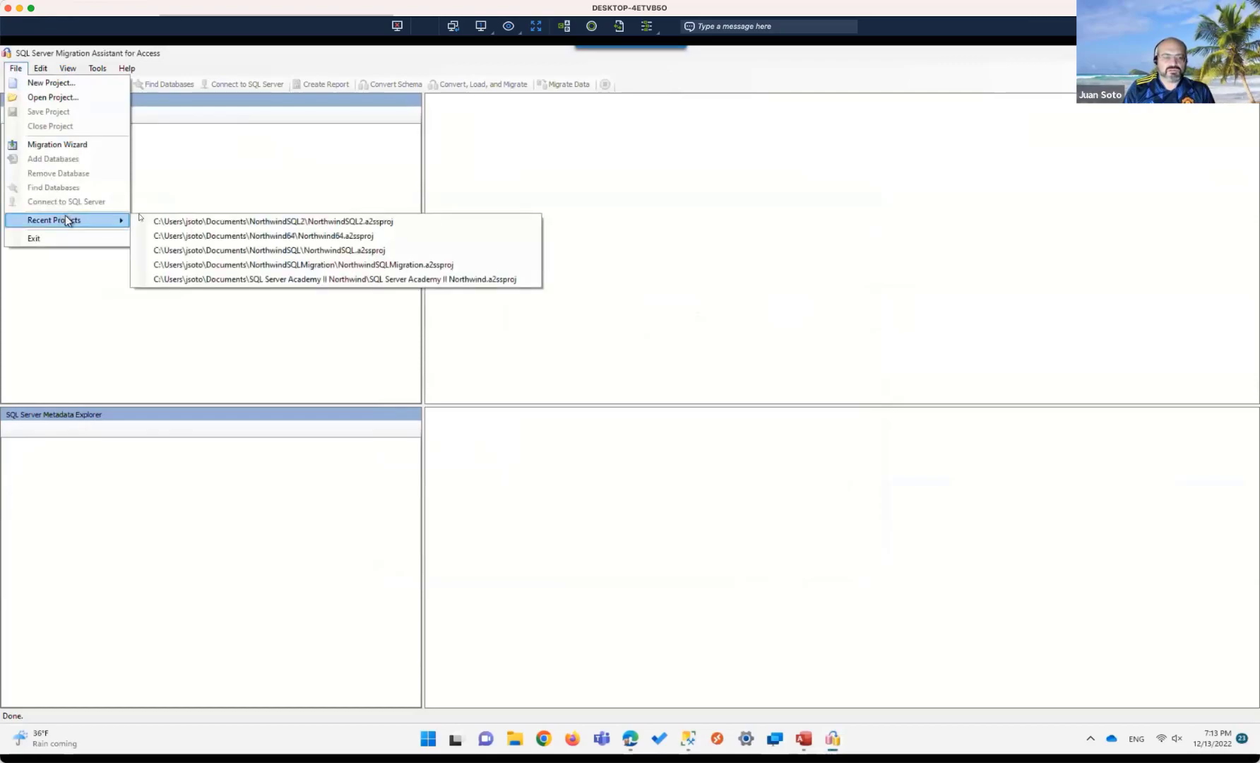
{"action": "left_click", "coordinate": [197, 226]}
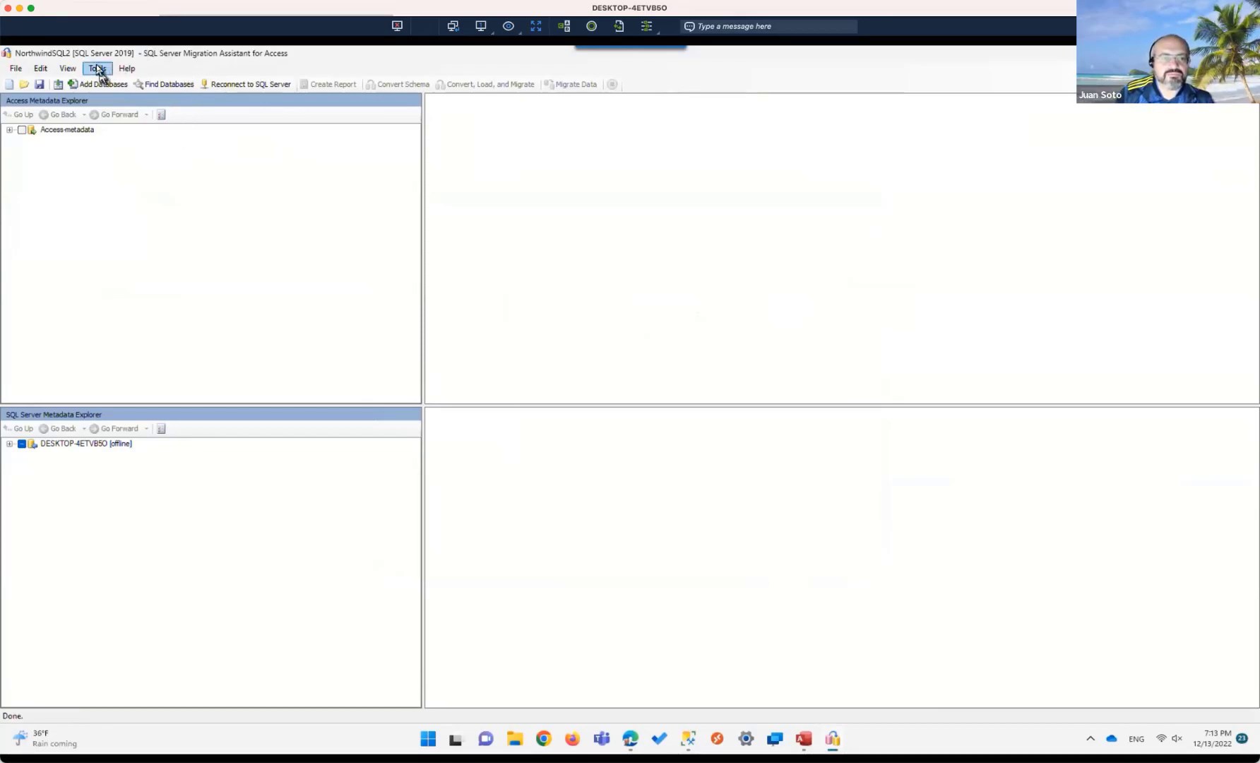
Step: Expand the Access metadata down to the NorthwindSQL2 database and select all its tables for migration, leaving the queries out
{"action": "left_click", "coordinate": [22, 130]}
{"action": "left_click", "coordinate": [8, 129]}
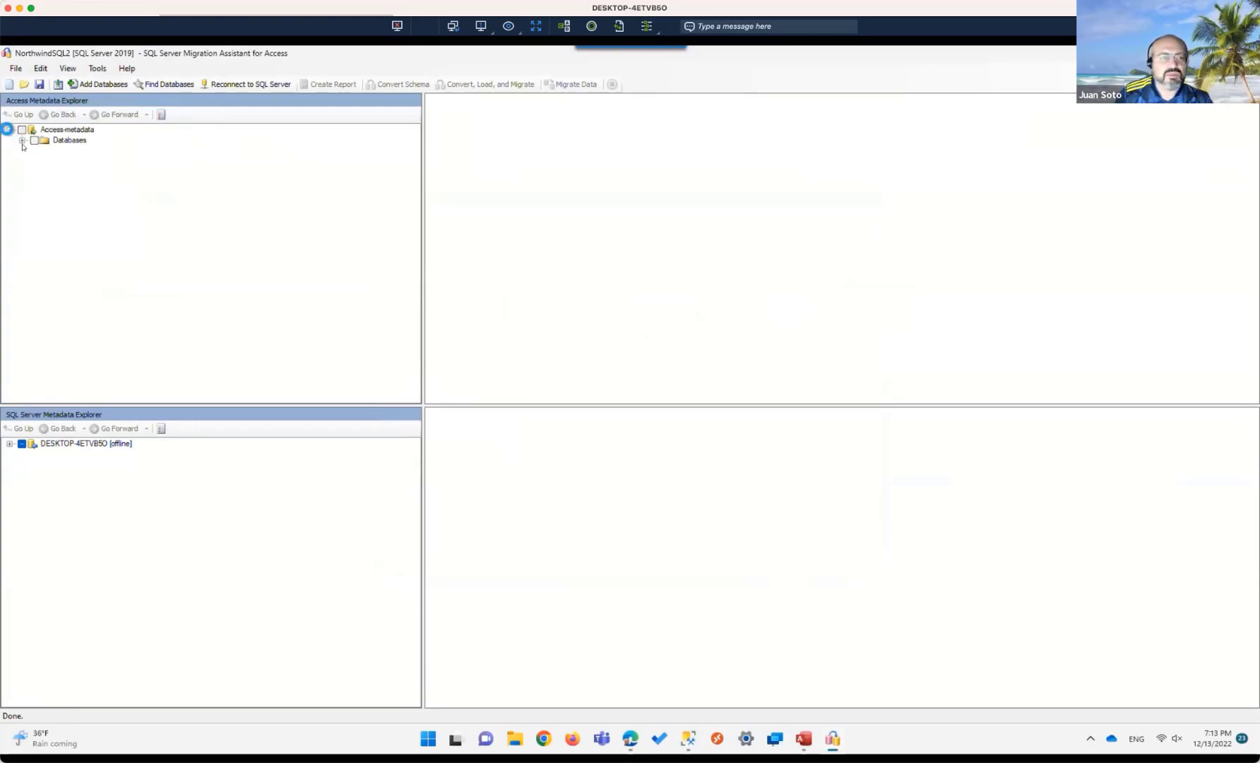
{"action": "left_click", "coordinate": [22, 140]}
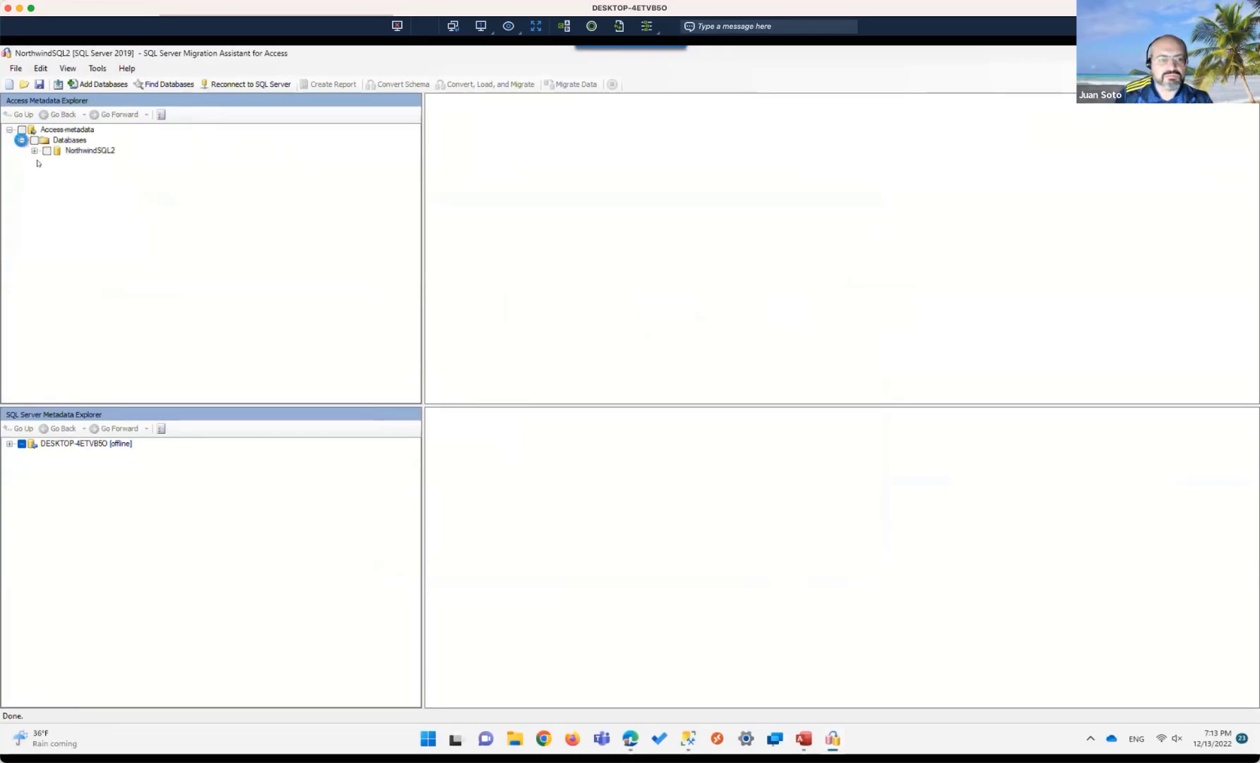
{"action": "left_click", "coordinate": [35, 152]}
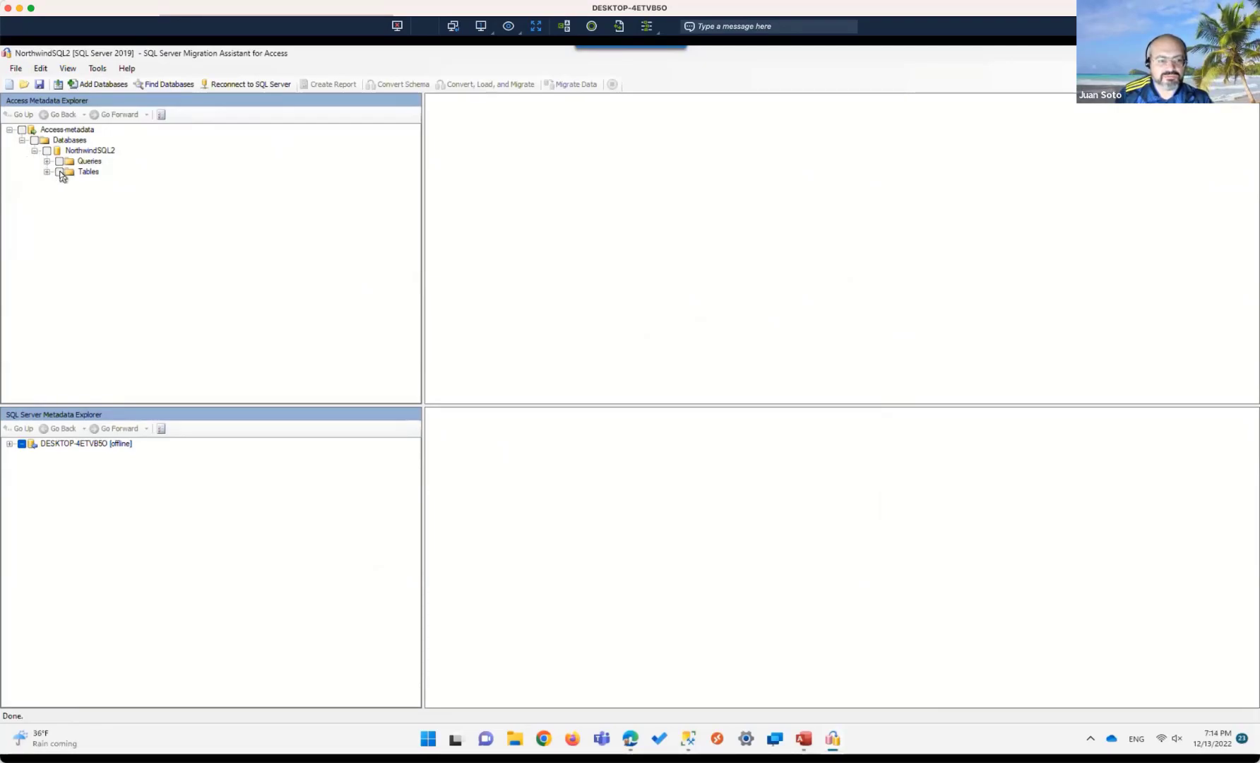
{"action": "left_click", "coordinate": [60, 172]}
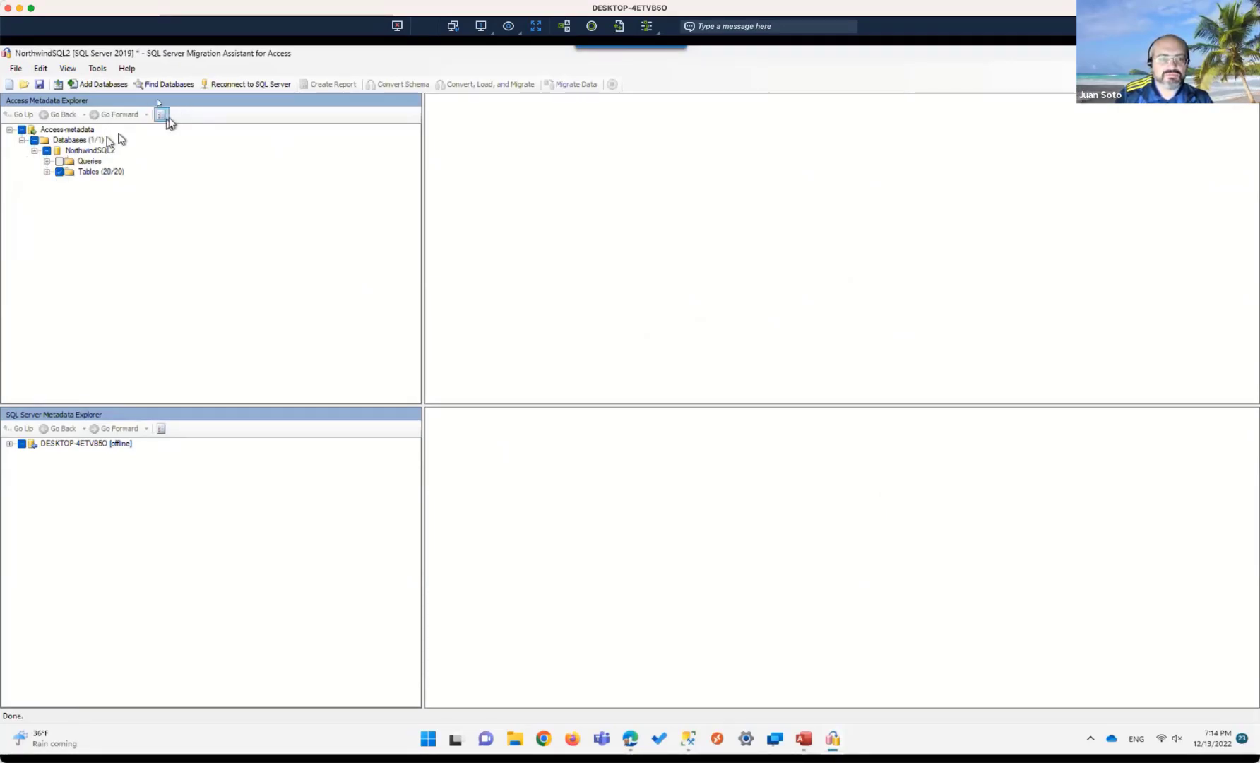
Step: Start Convert, Load, and Migrate for the Tables folder of the NorthwindSQL2 database
{"action": "left_click", "coordinate": [97, 69]}
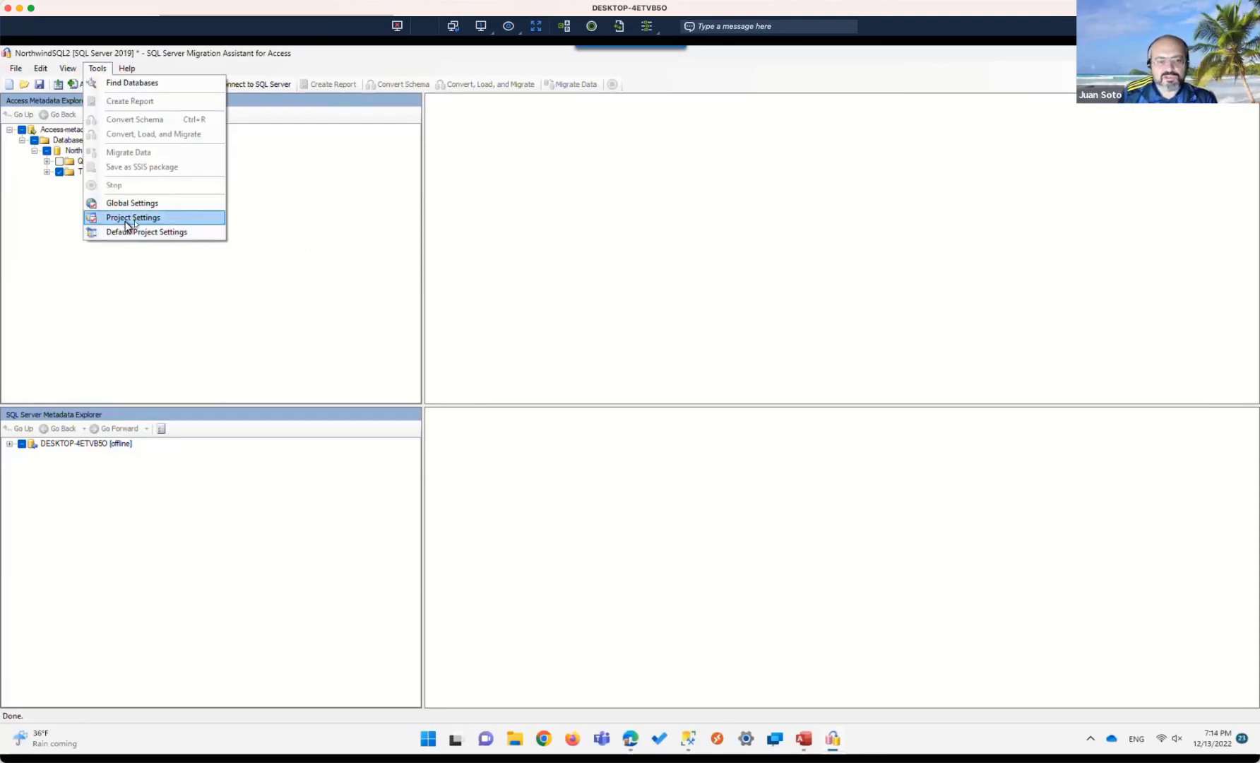
{"action": "left_click", "coordinate": [280, 221]}
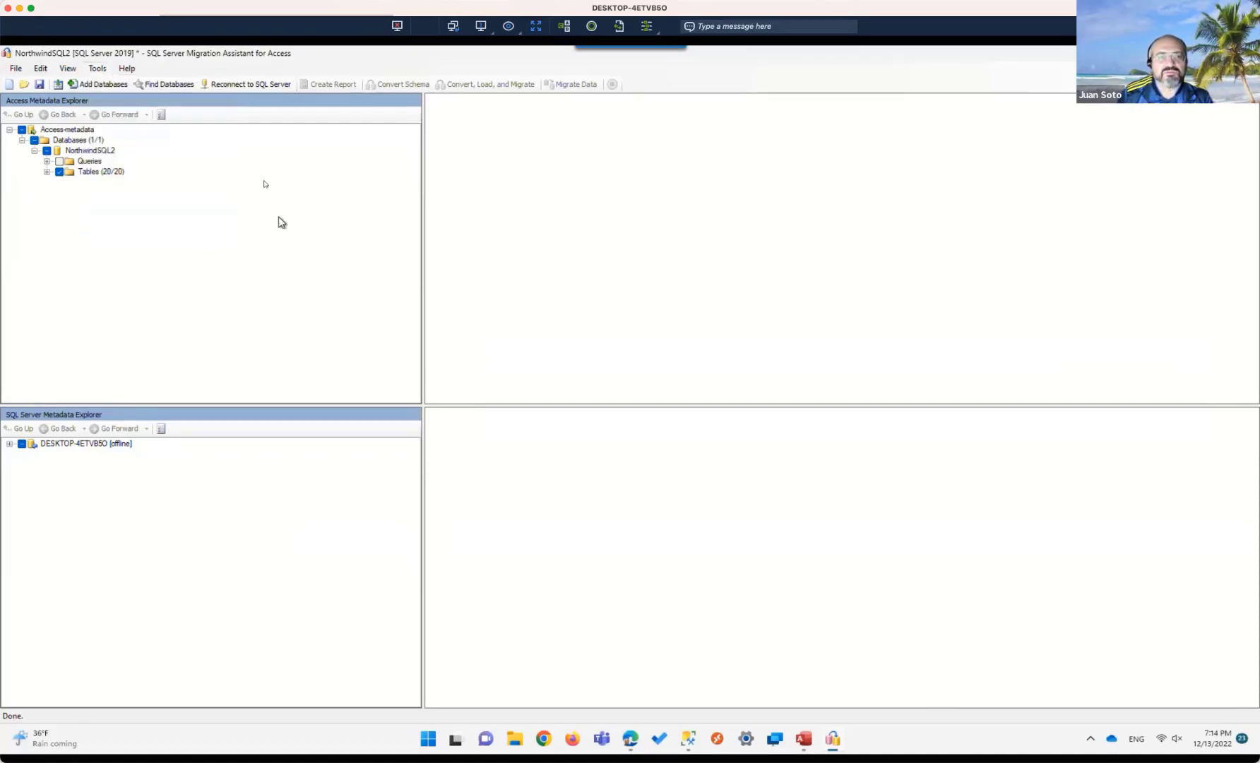
{"action": "right_click", "coordinate": [92, 174]}
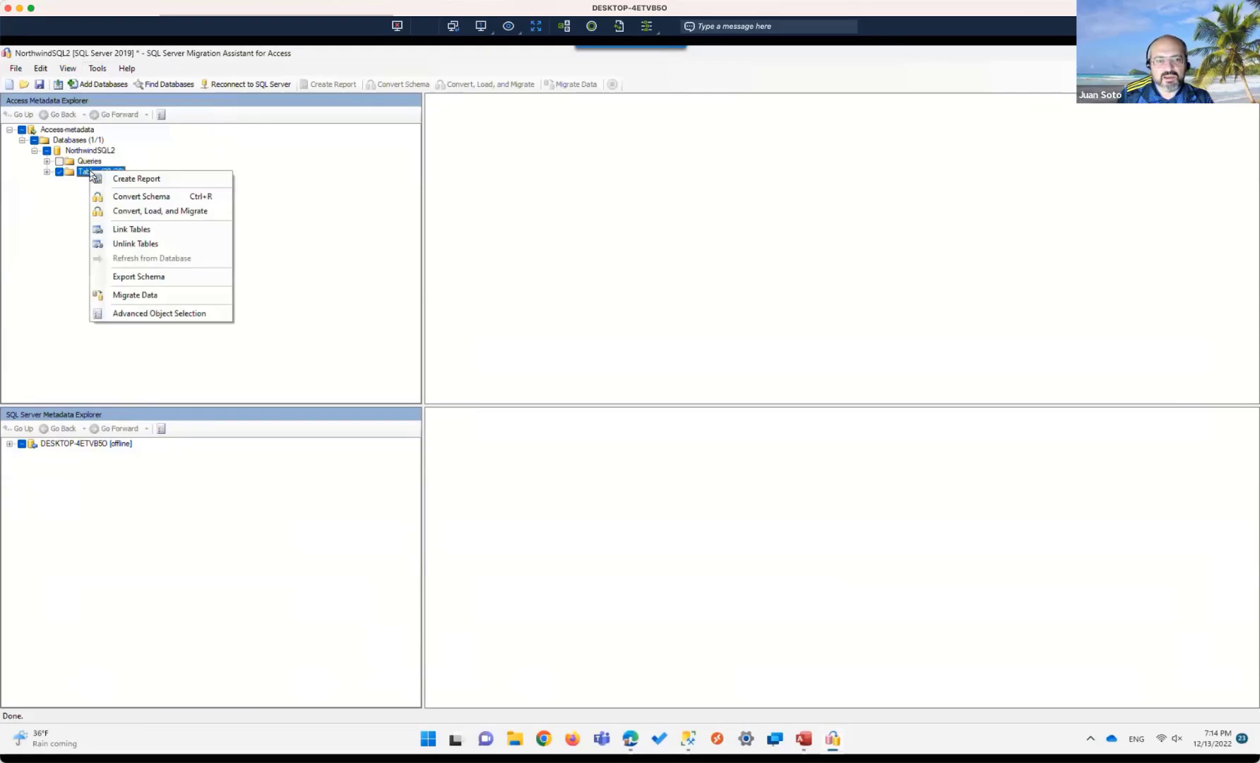
{"action": "left_click", "coordinate": [128, 214]}
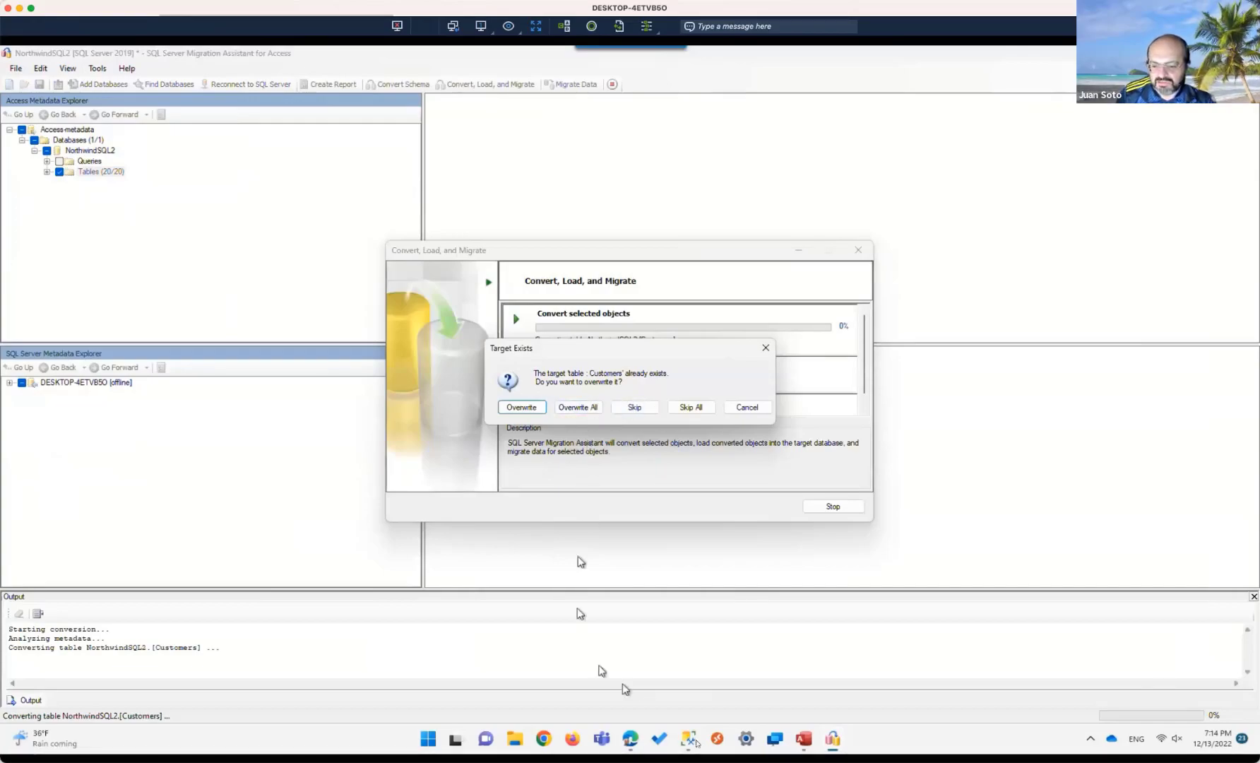
Step: Switch to SQL Server Management Studio and refresh the Databases list to check which databases exist on the server
{"action": "left_click", "coordinate": [689, 739]}
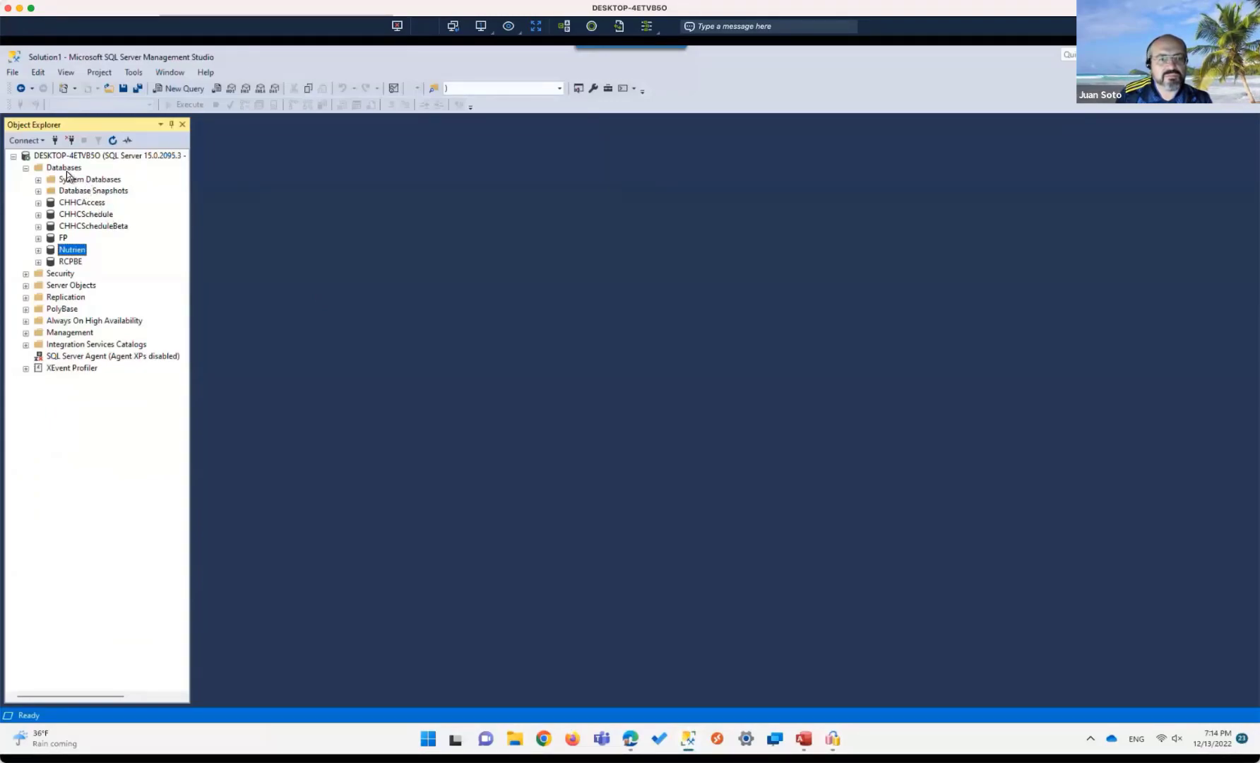
{"action": "right_click", "coordinate": [65, 170]}
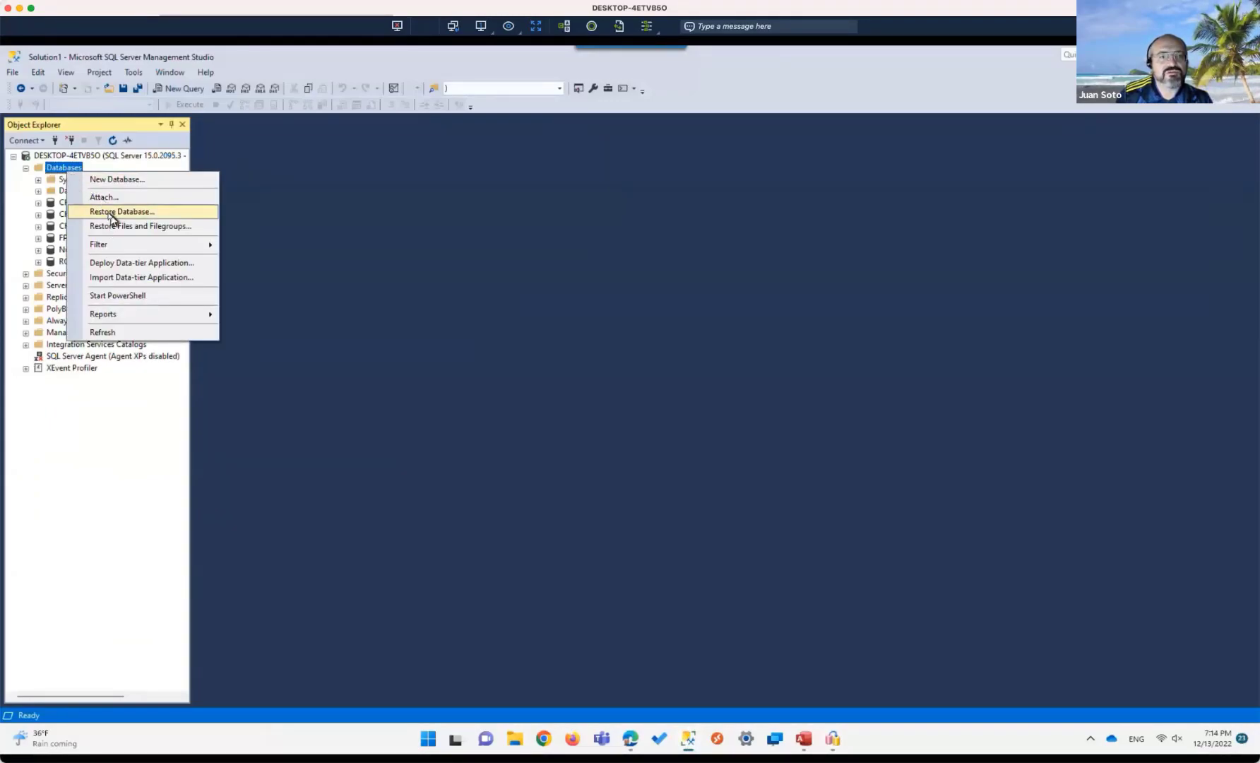
{"action": "left_click", "coordinate": [104, 329]}
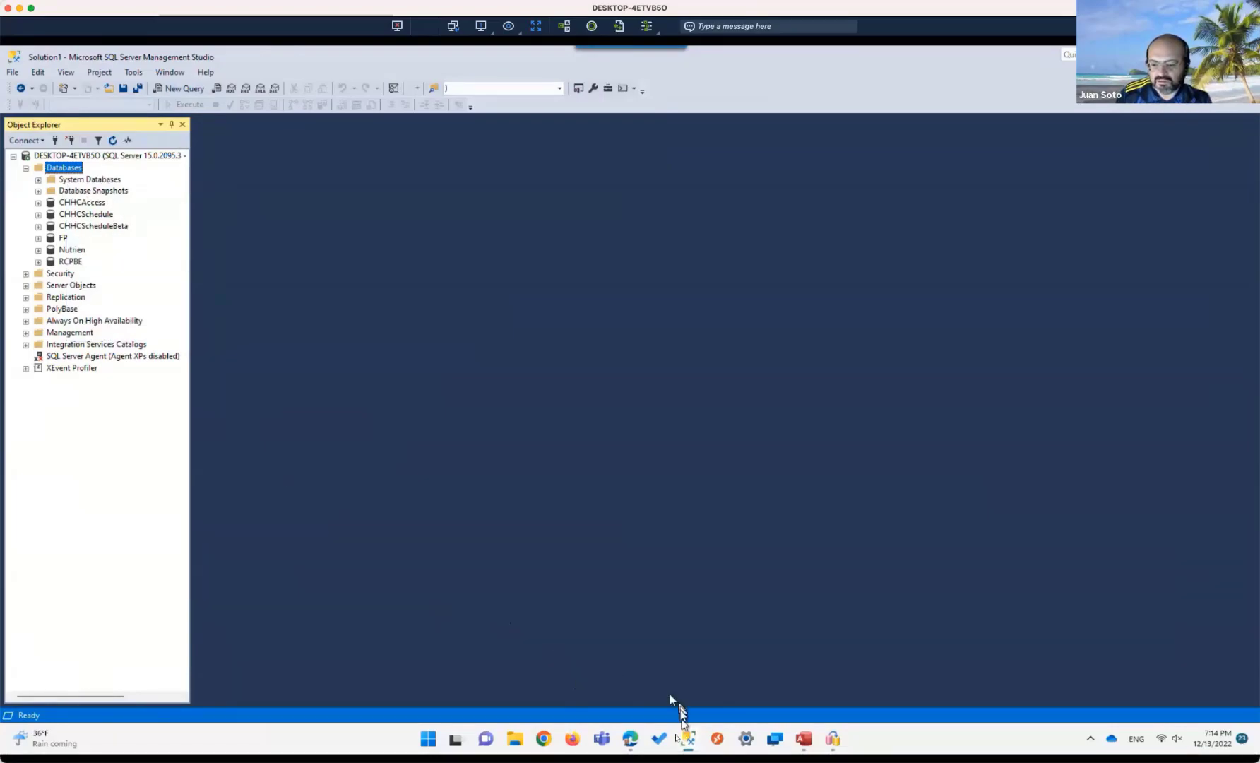
Step: Switch back to SQL Server Migration Assistant and check its main and Convert, Load, and Migrate windows for migration progress or a hidden prompt
{"action": "left_click", "coordinate": [834, 739]}
{"action": "left_click", "coordinate": [856, 676]}
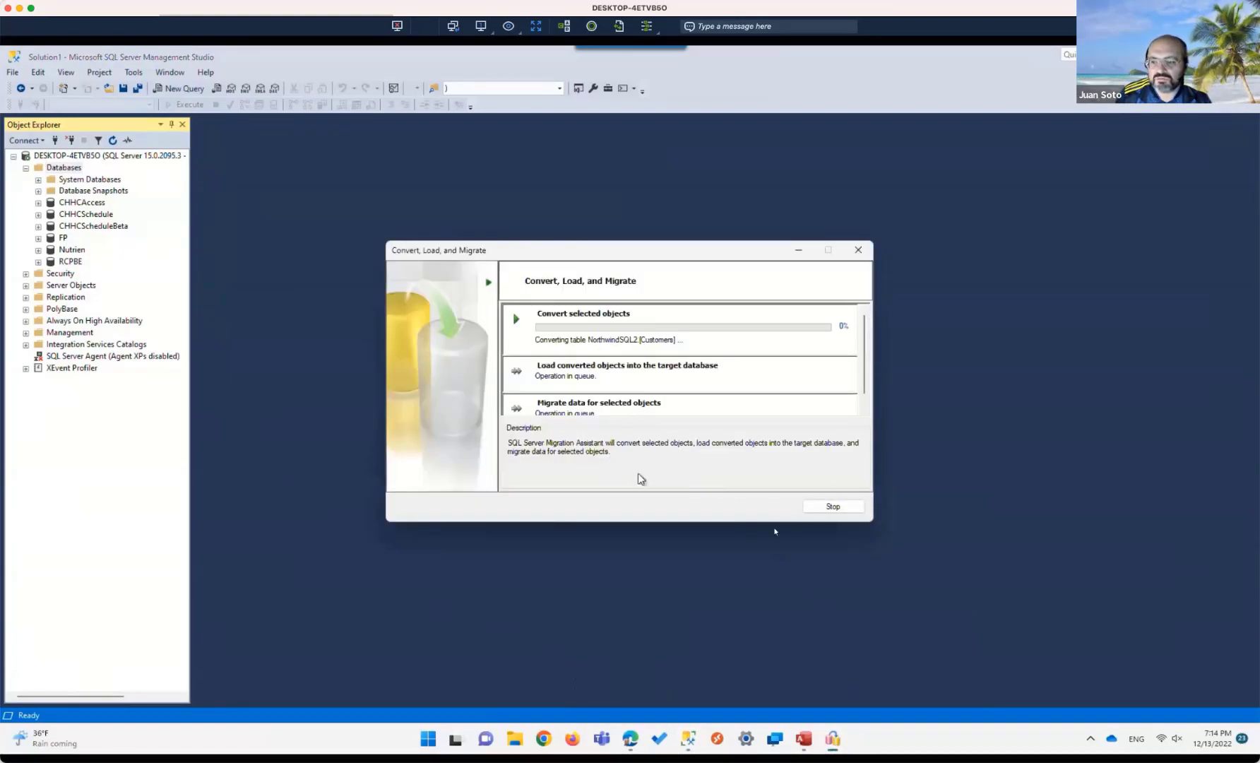
{"action": "mouse_move", "coordinate": [833, 739]}
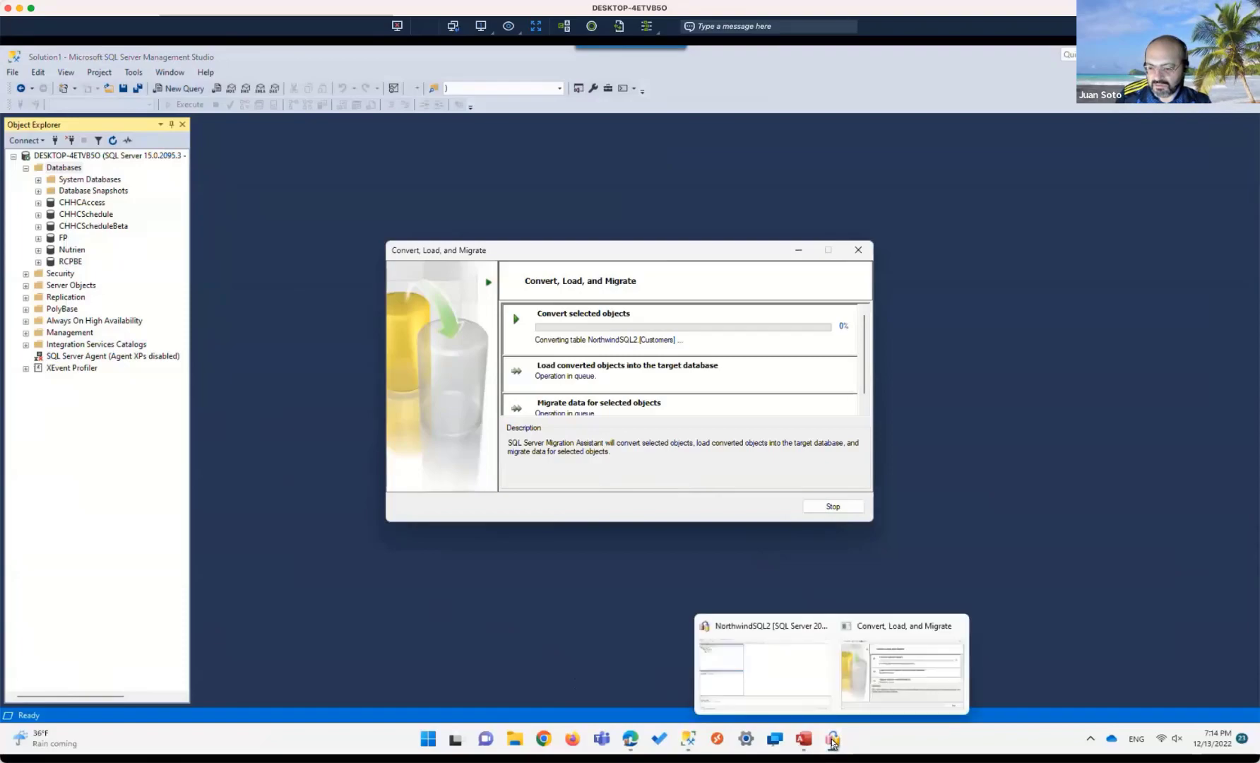
{"action": "left_click", "coordinate": [790, 668]}
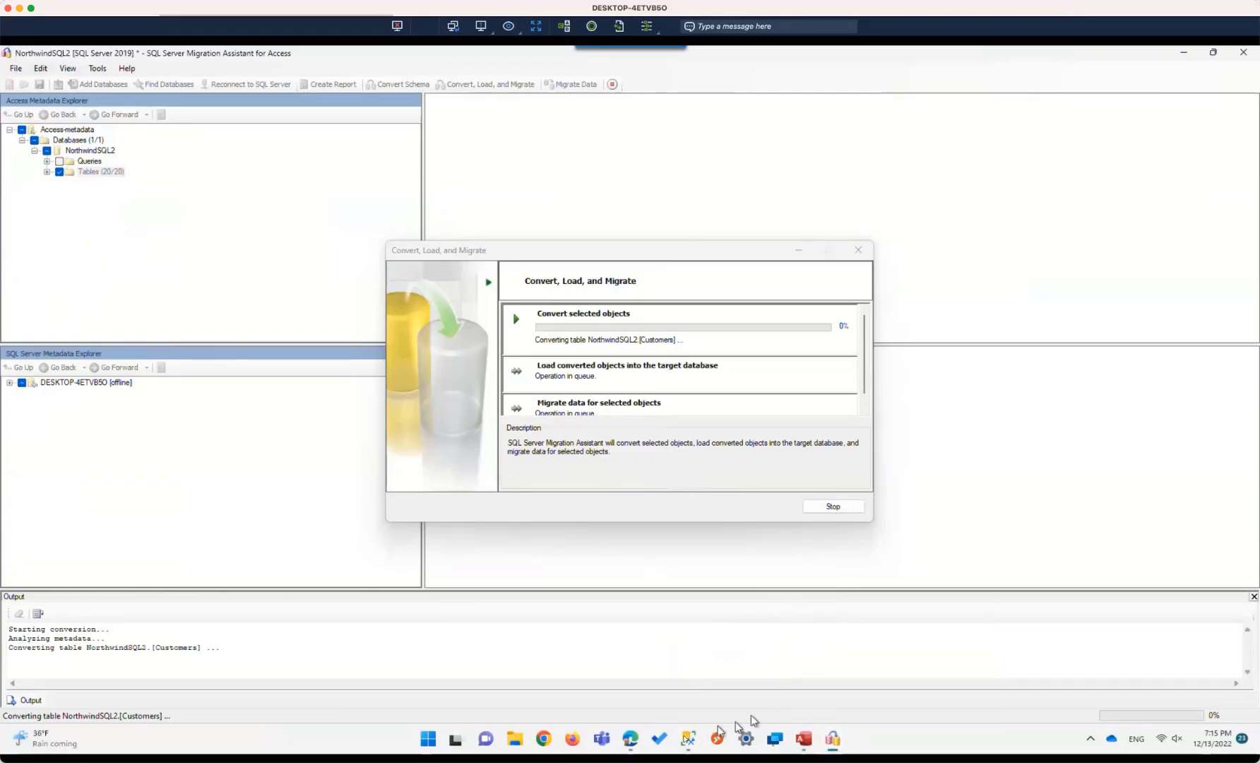
{"action": "mouse_move", "coordinate": [687, 739]}
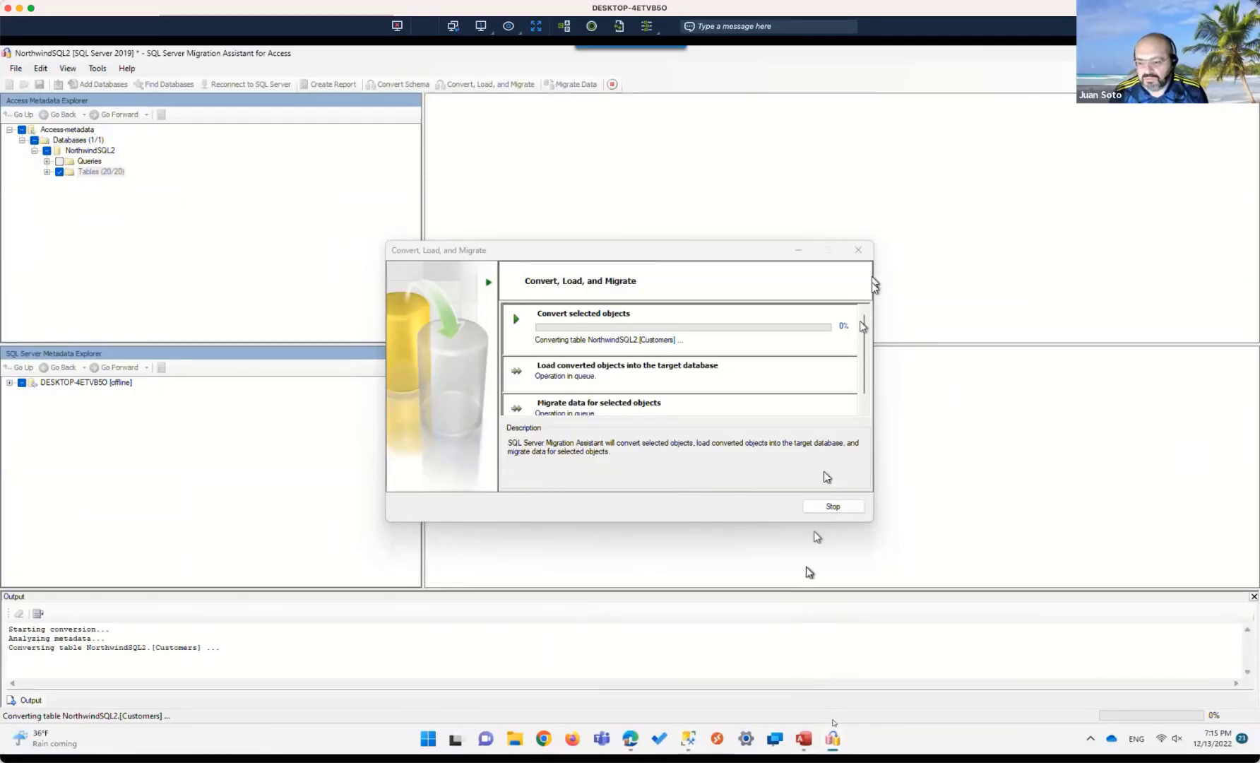
{"action": "mouse_move", "coordinate": [842, 727]}
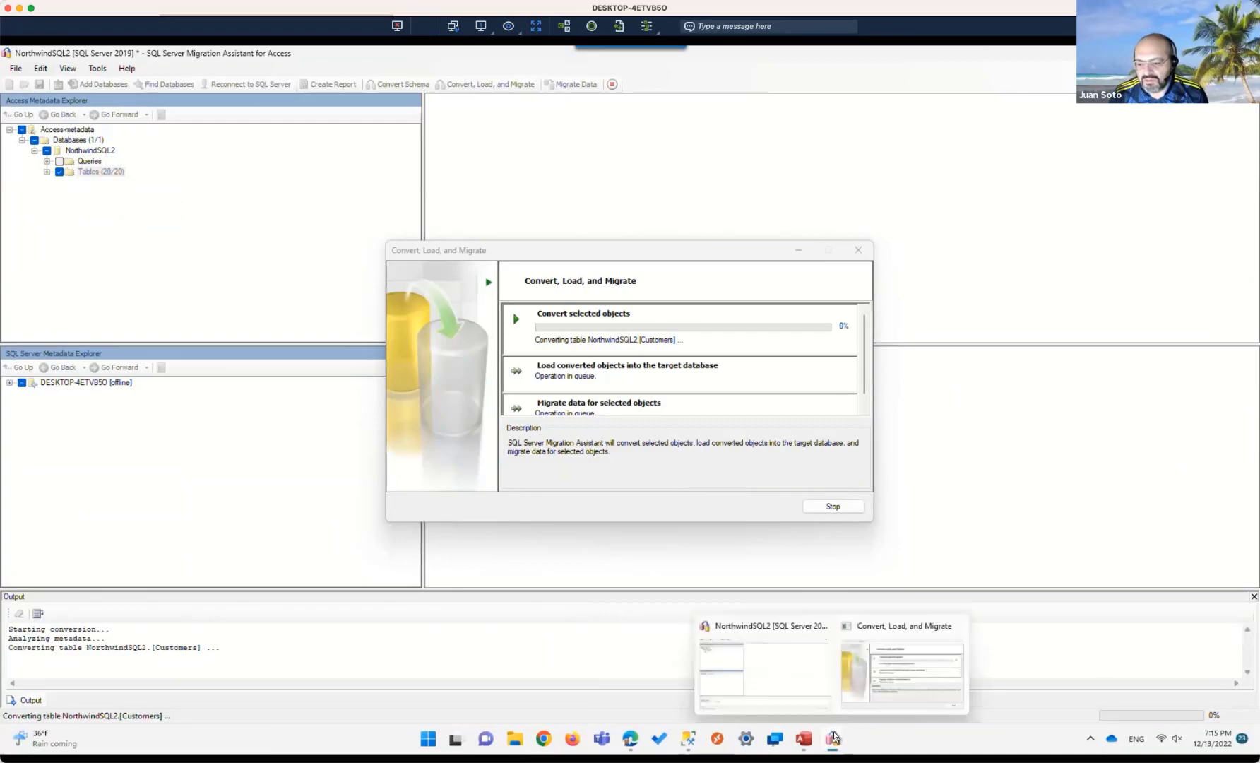
{"action": "left_click", "coordinate": [882, 677]}
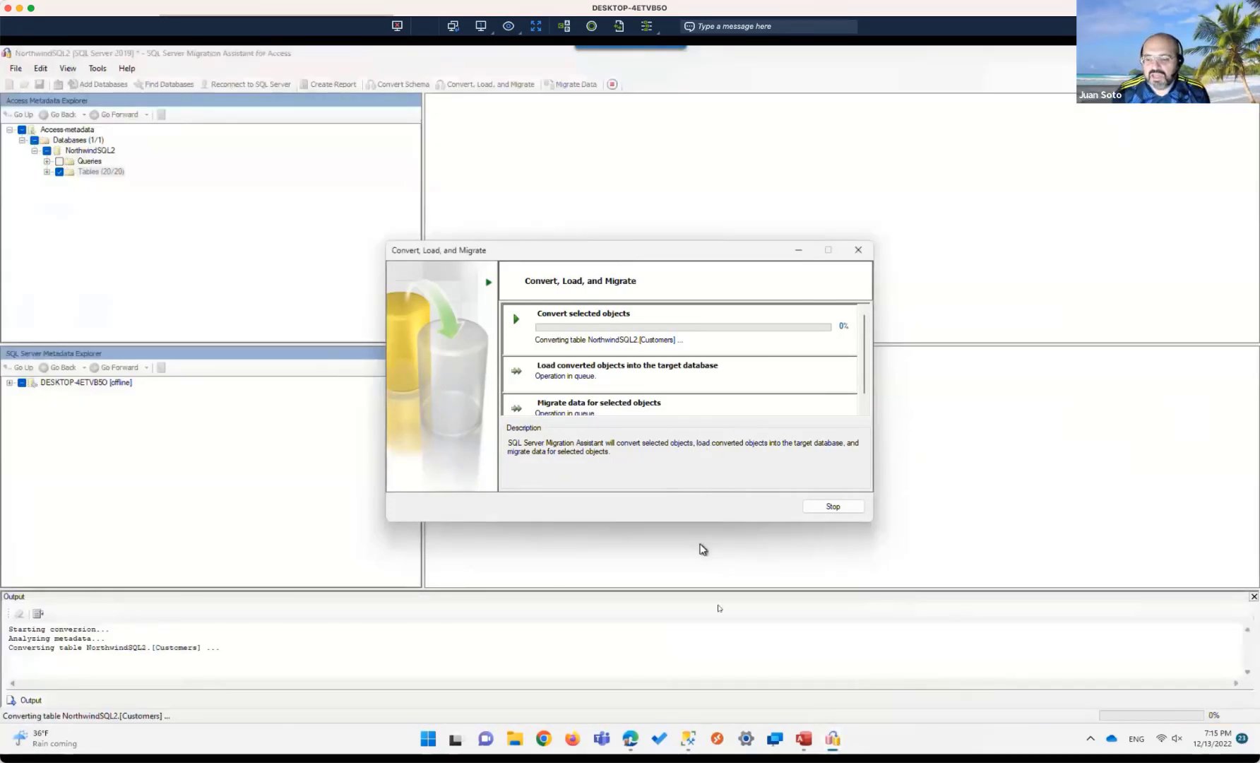
{"action": "mouse_move", "coordinate": [835, 738]}
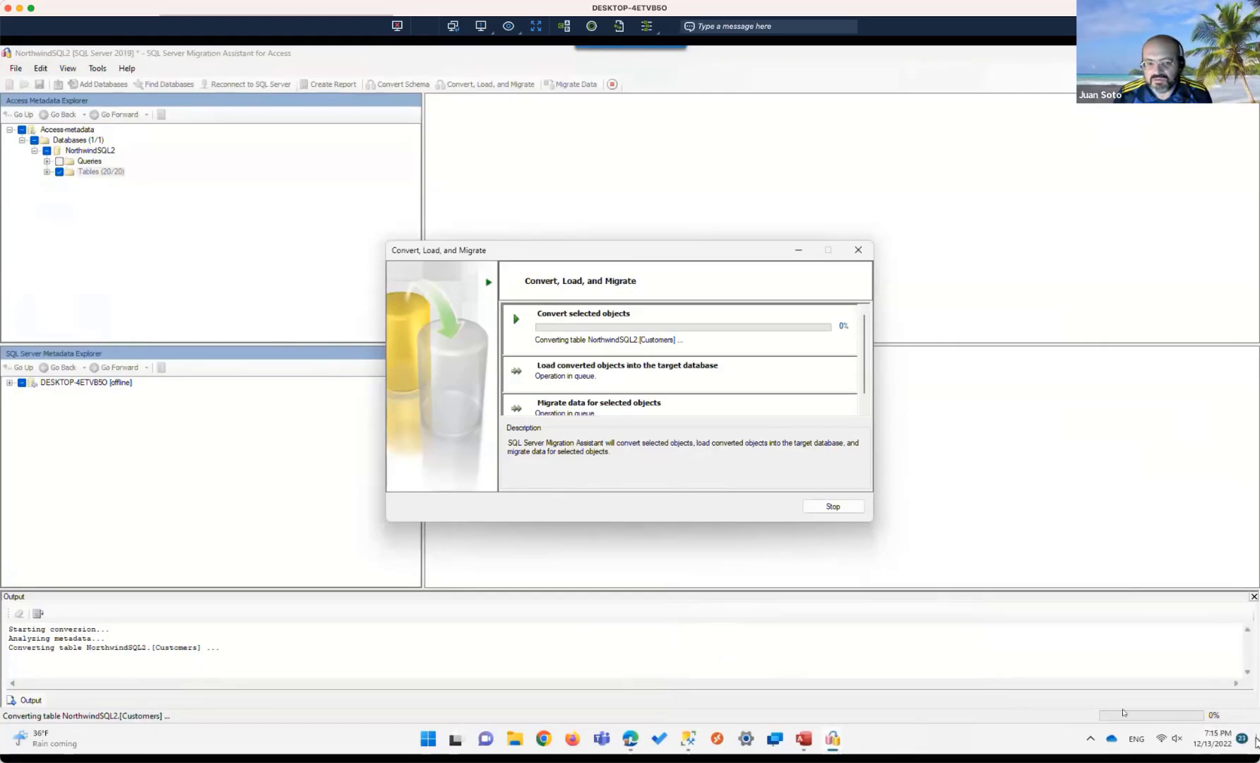
{"action": "left_click", "coordinate": [1257, 742]}
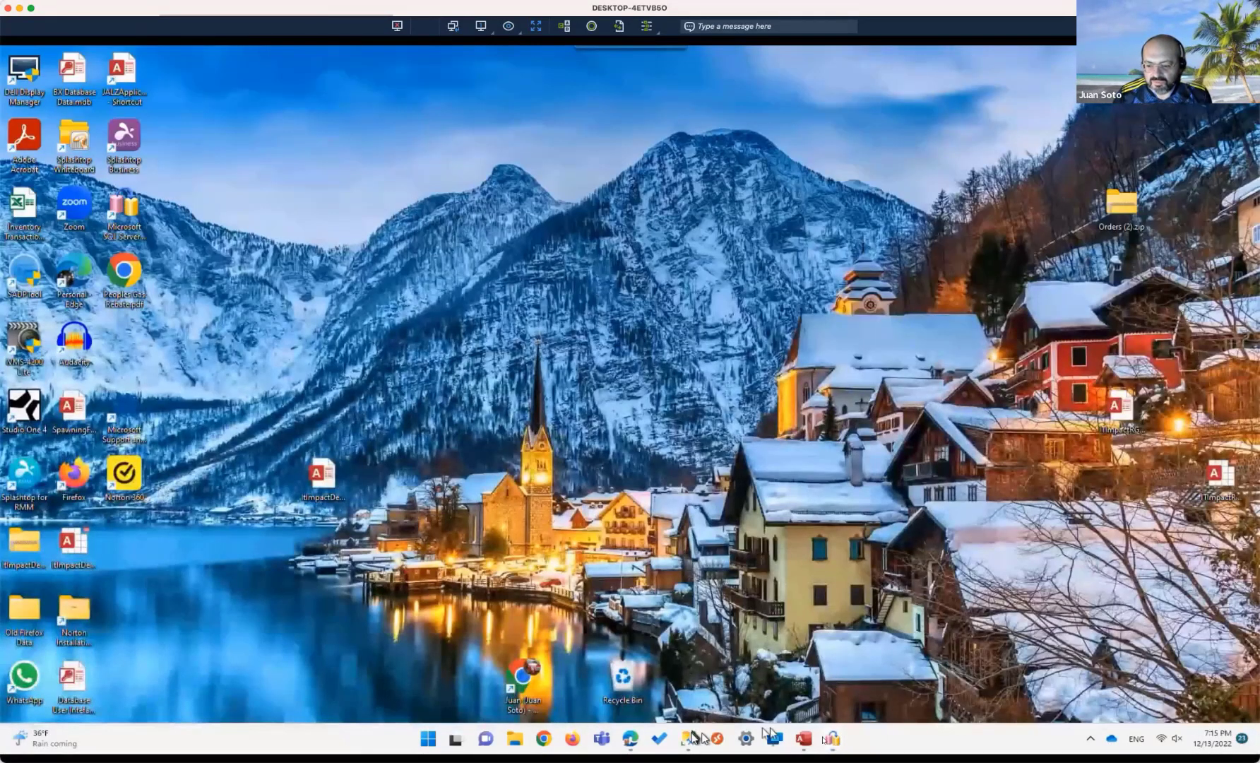
{"action": "mouse_move", "coordinate": [831, 739]}
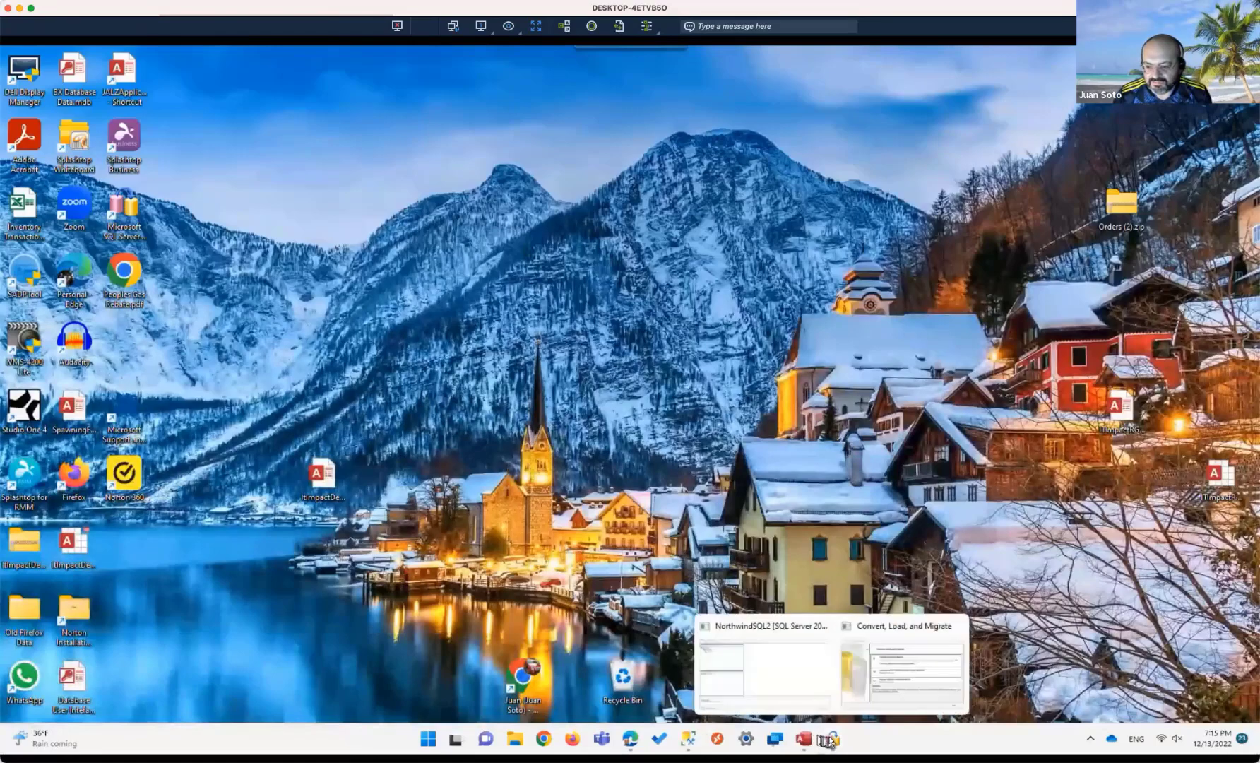
{"action": "left_click", "coordinate": [759, 661]}
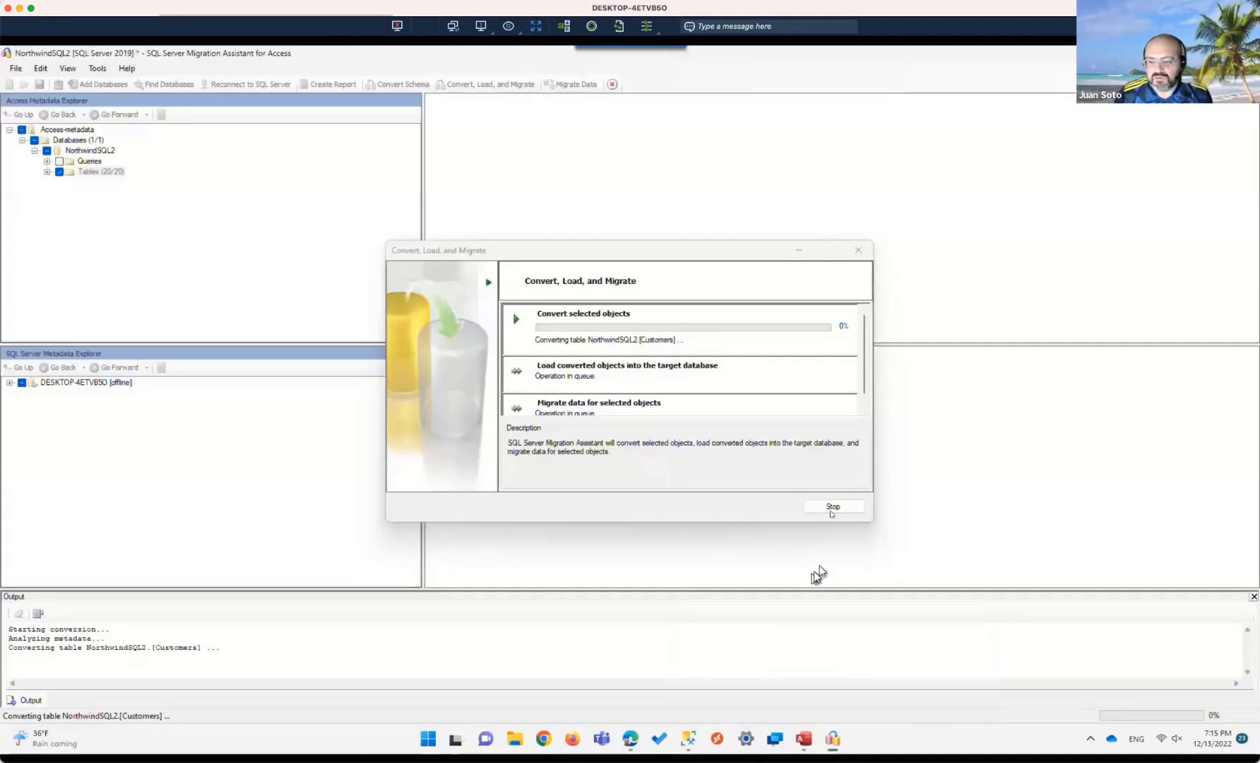
Step: Force the SSMAforAccess application to end through Task Manager, and close Task Manager
{"action": "right_click", "coordinate": [868, 741]}
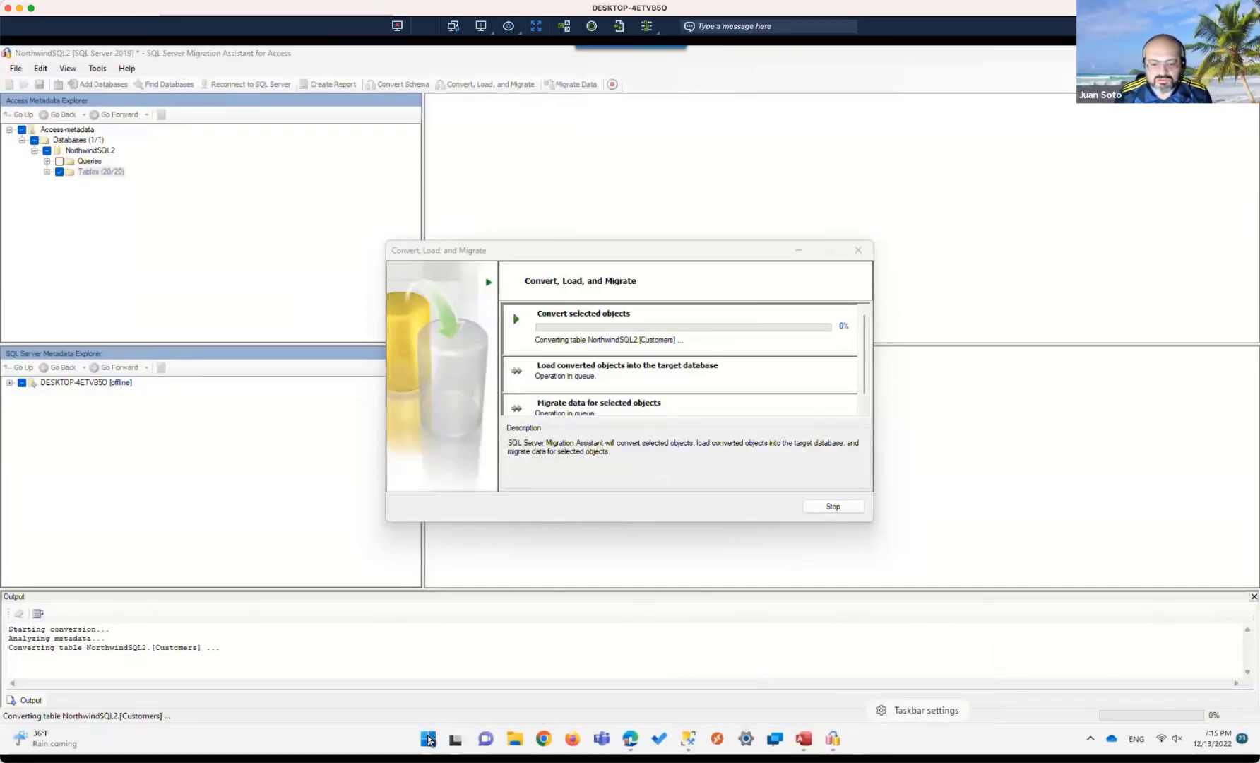
{"action": "right_click", "coordinate": [428, 739]}
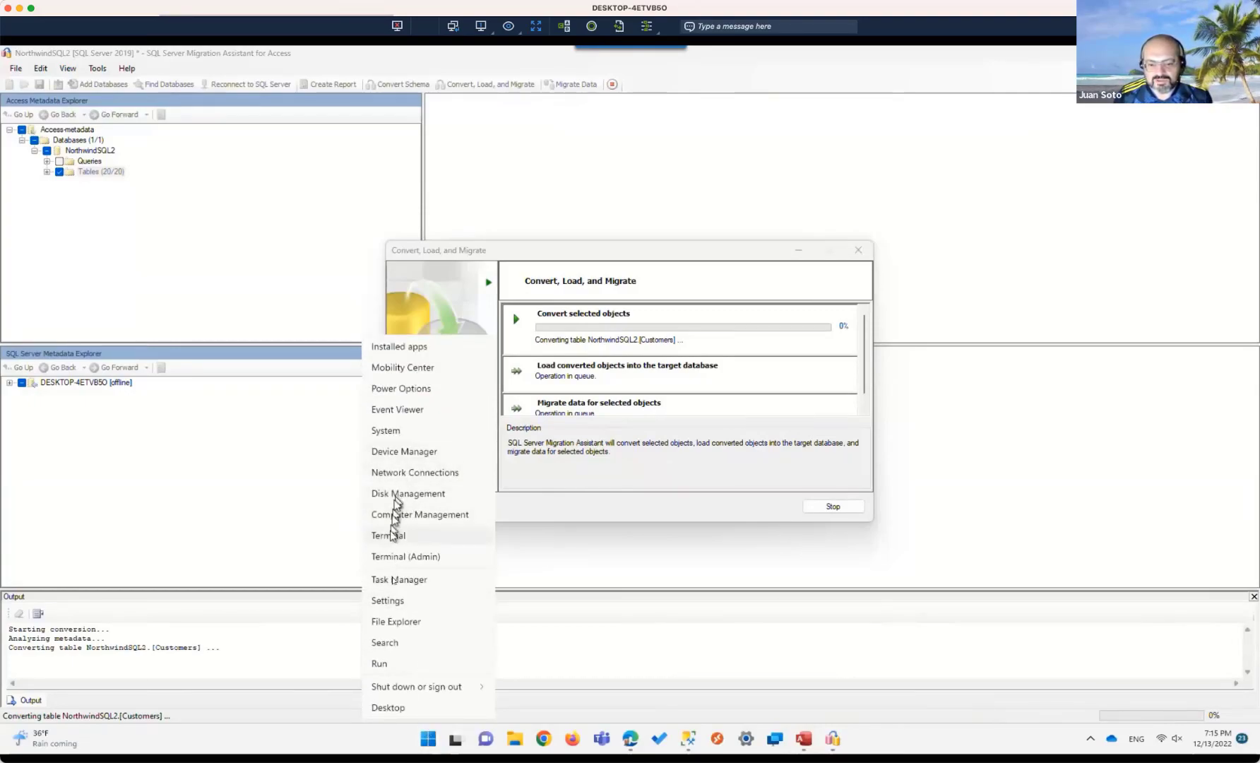
{"action": "left_click", "coordinate": [395, 579]}
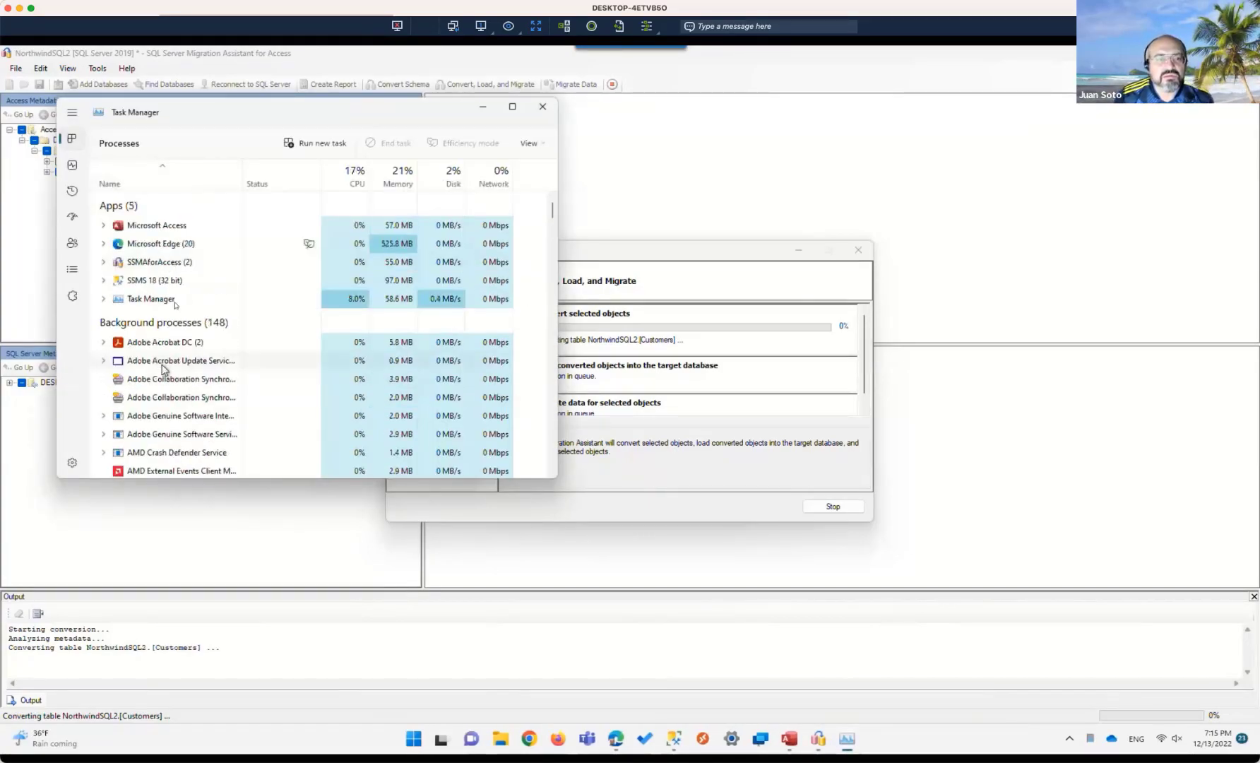
{"action": "left_click", "coordinate": [161, 263]}
{"action": "right_click", "coordinate": [157, 265]}
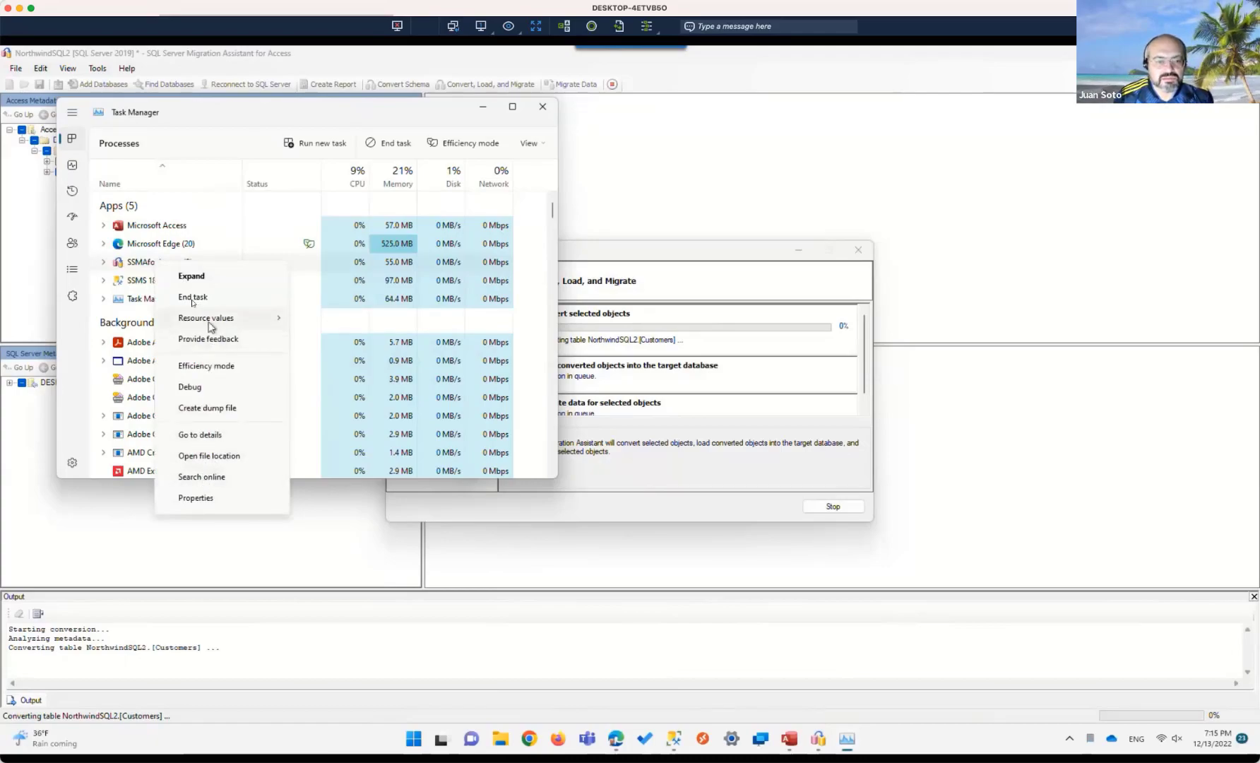
{"action": "left_click", "coordinate": [193, 300]}
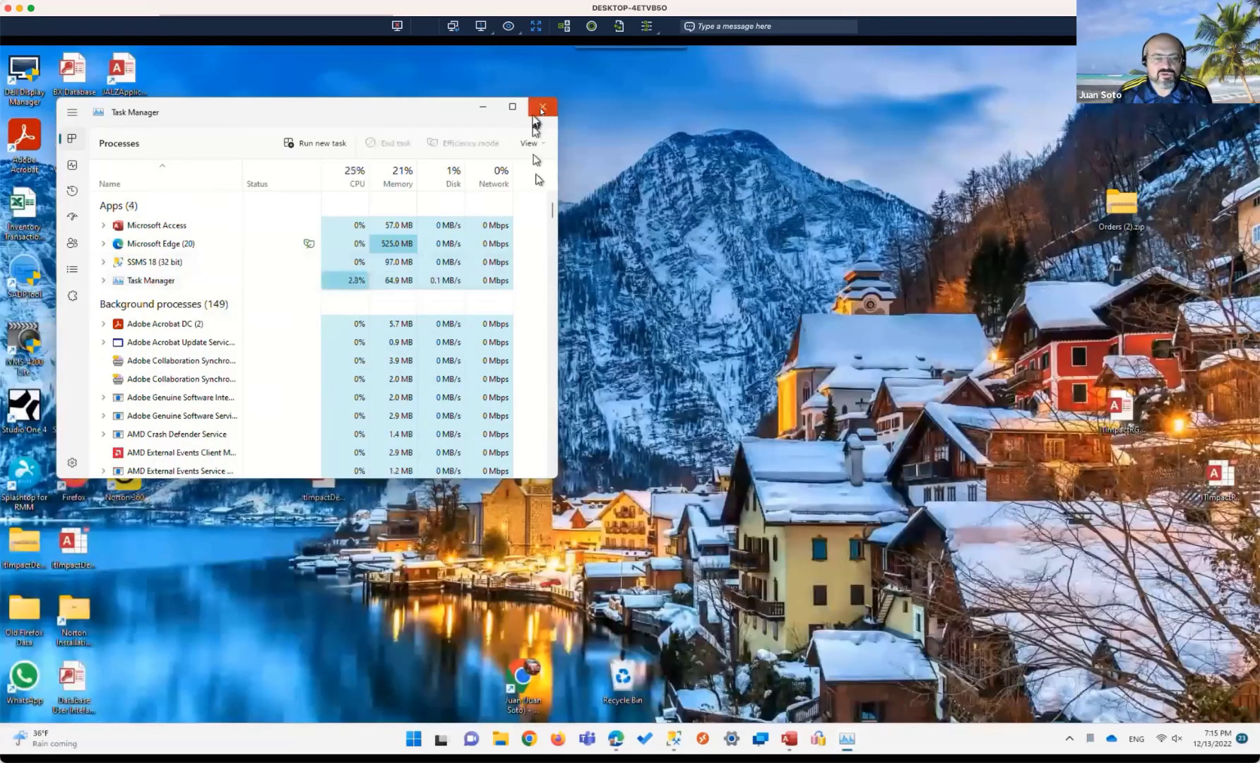
{"action": "left_click", "coordinate": [542, 108]}
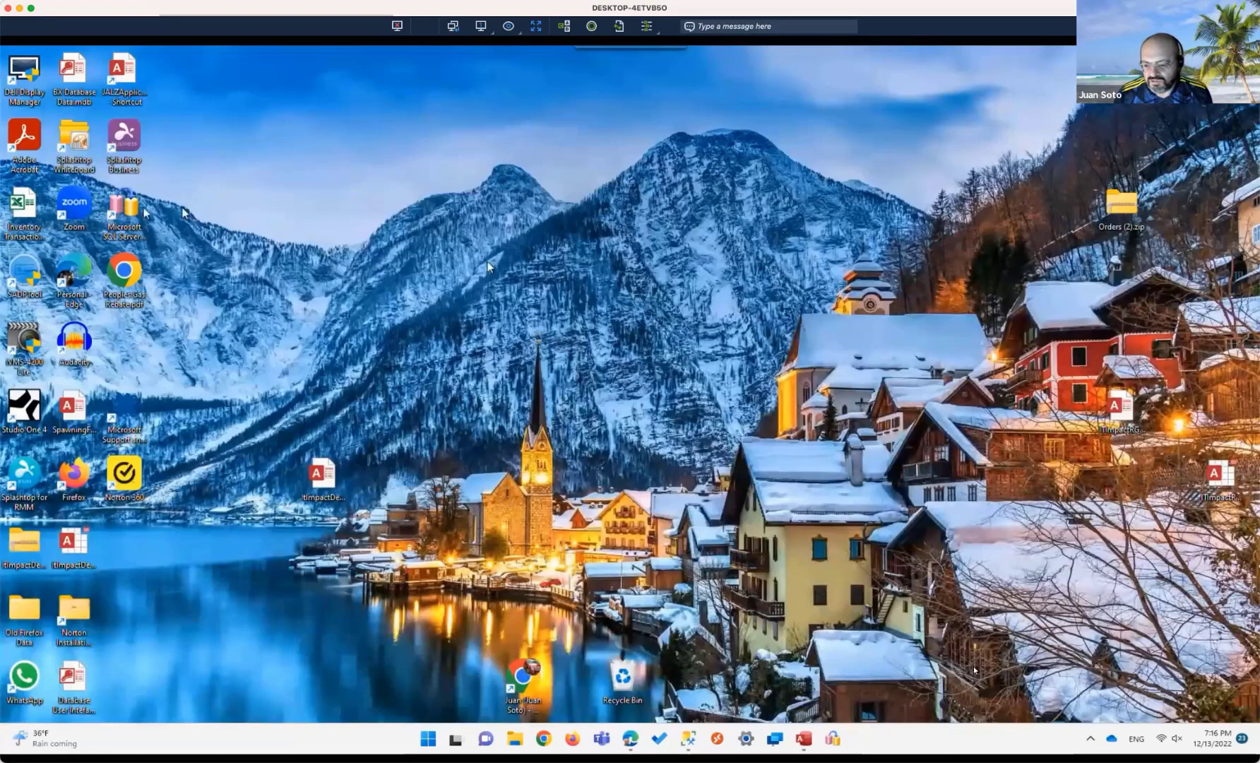
Step: Restart SQL Server Migration Assistant for Access, dismiss the Migration Wizard, and open the recent project NorthwindSQL2.a2ssproj
{"action": "left_click", "coordinate": [834, 745]}
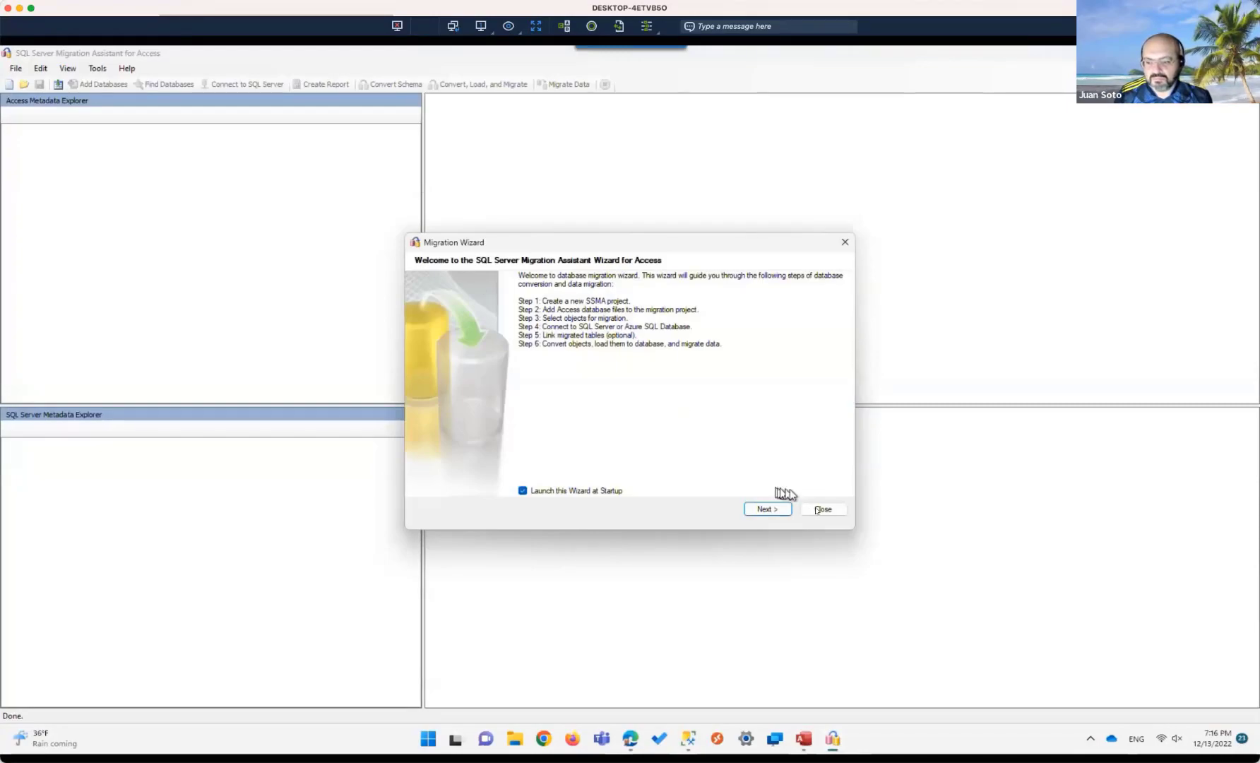
{"action": "left_click", "coordinate": [821, 509]}
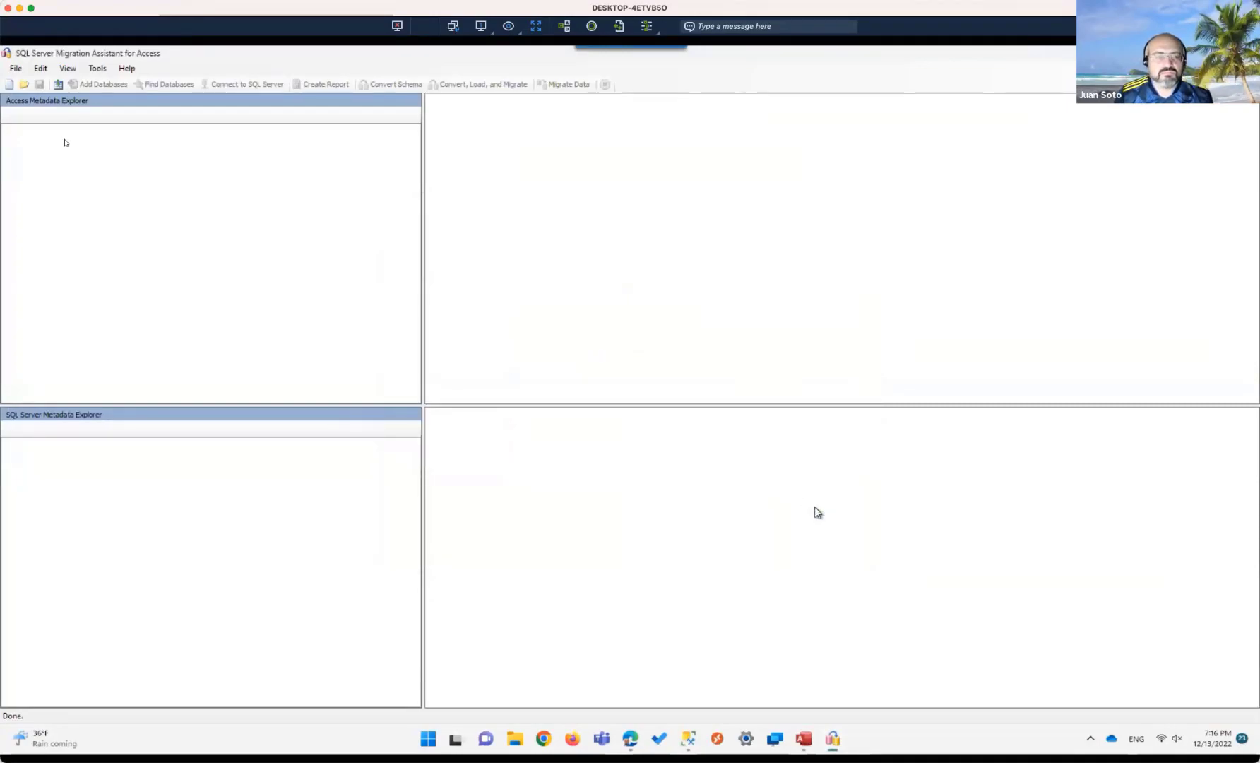
{"action": "left_click", "coordinate": [17, 69]}
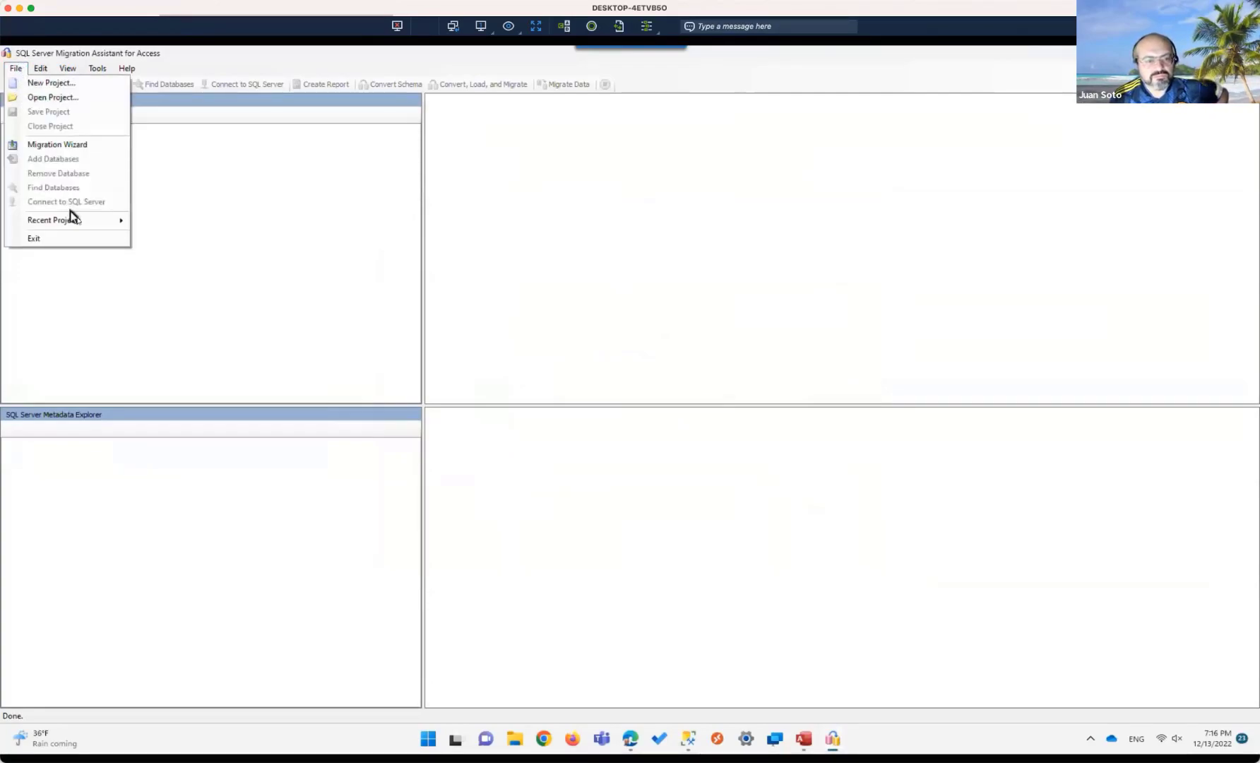
{"action": "mouse_move", "coordinate": [78, 221]}
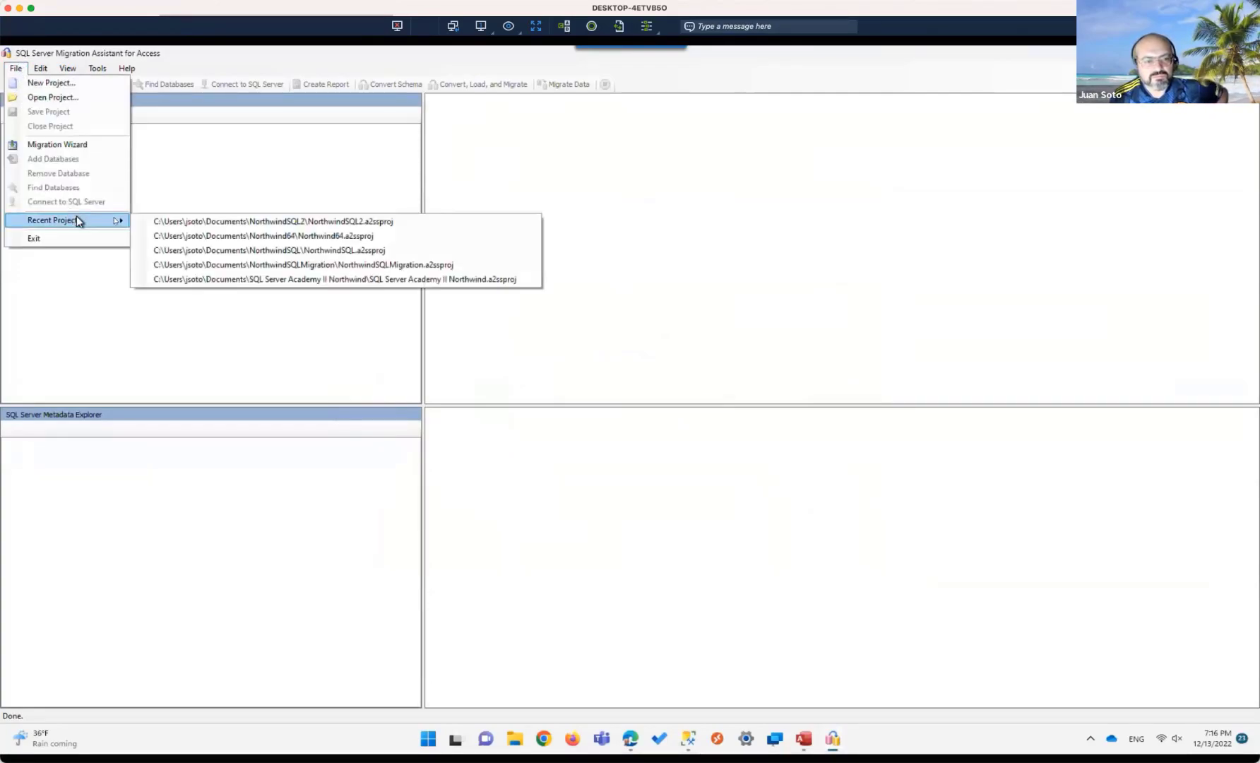
{"action": "left_click", "coordinate": [185, 224]}
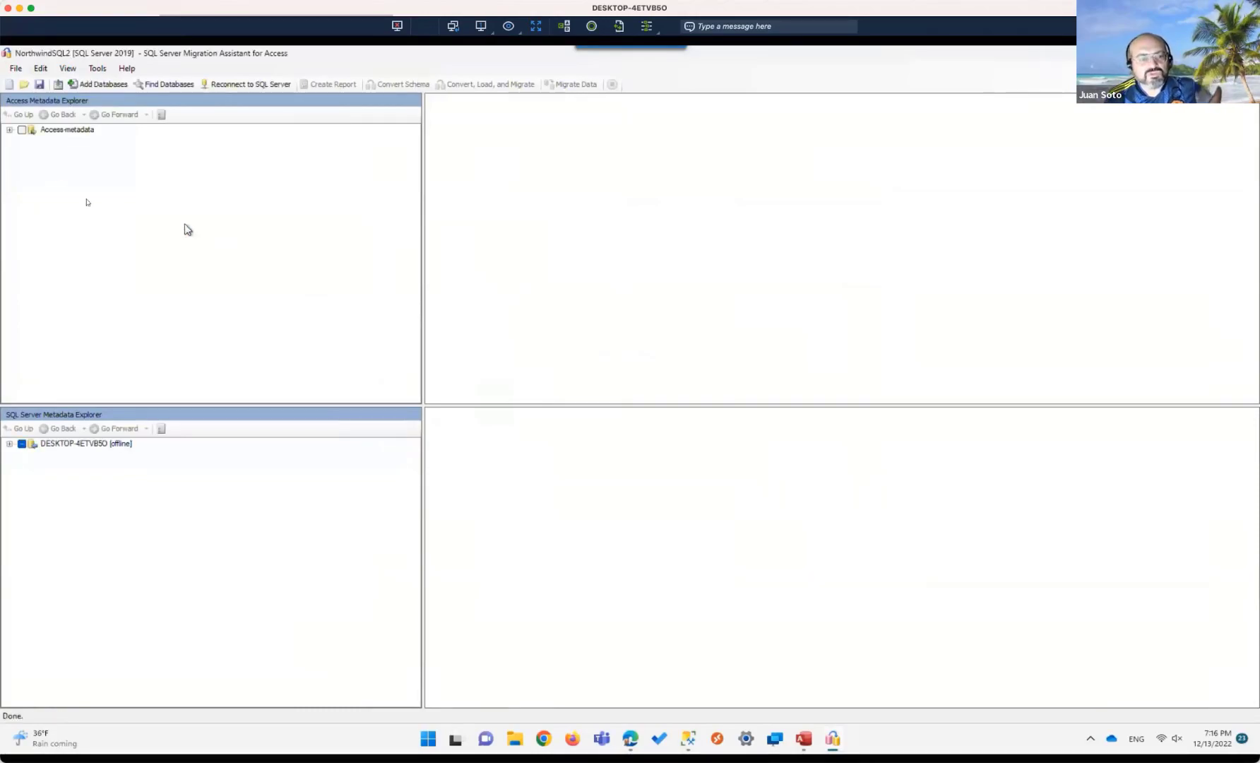
Step: Expand the Access metadata to the NorthwindSQL2 database and include its whole Tables folder, leaving Queries unselected
{"action": "left_click", "coordinate": [9, 130]}
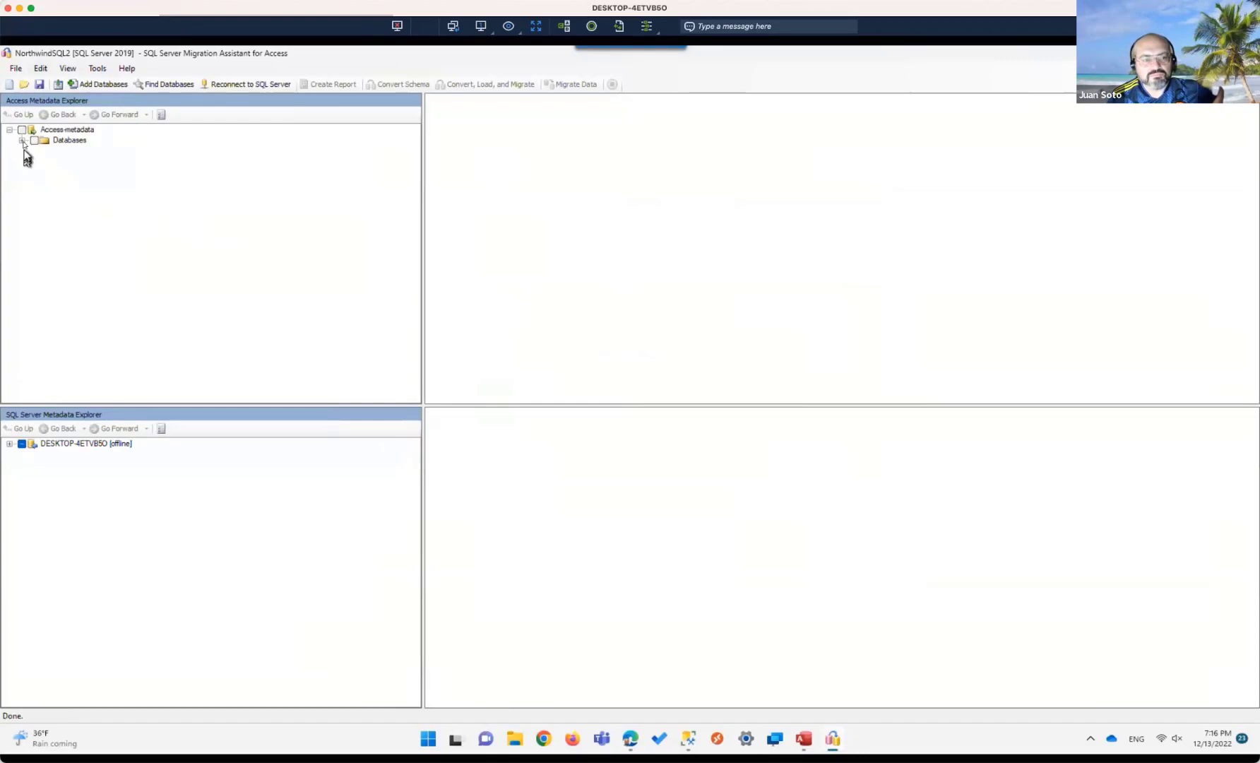
{"action": "left_click", "coordinate": [22, 141]}
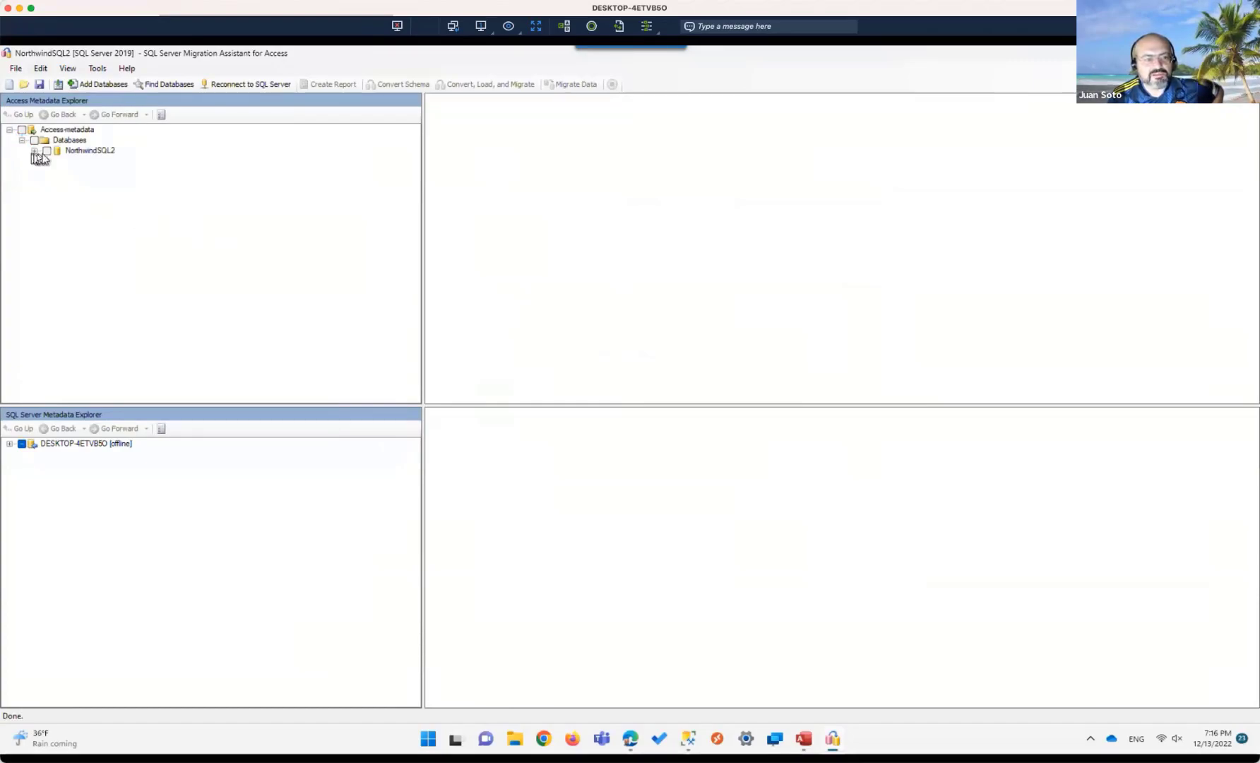
{"action": "left_click", "coordinate": [34, 151]}
{"action": "left_click", "coordinate": [59, 172]}
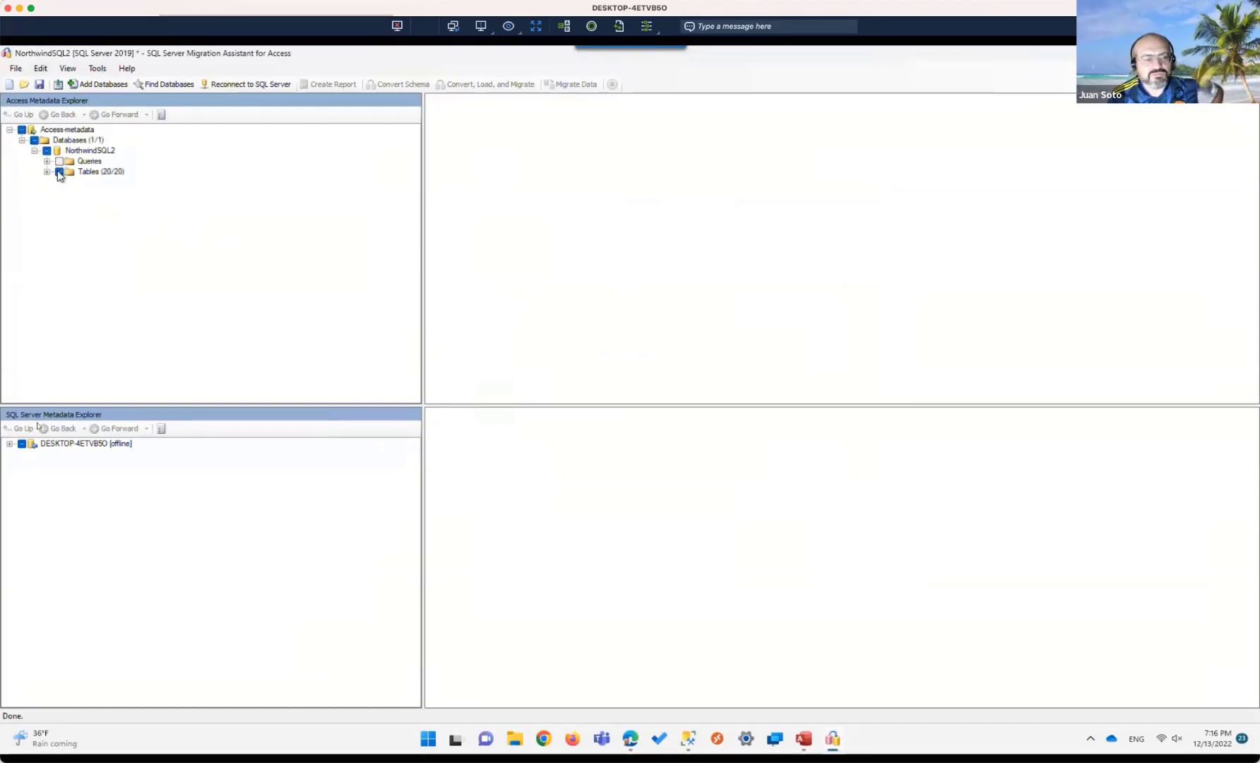
Step: Expand the server's database list in the SQL Server metadata and deselect the NorthwindSQL database
{"action": "left_click", "coordinate": [10, 445]}
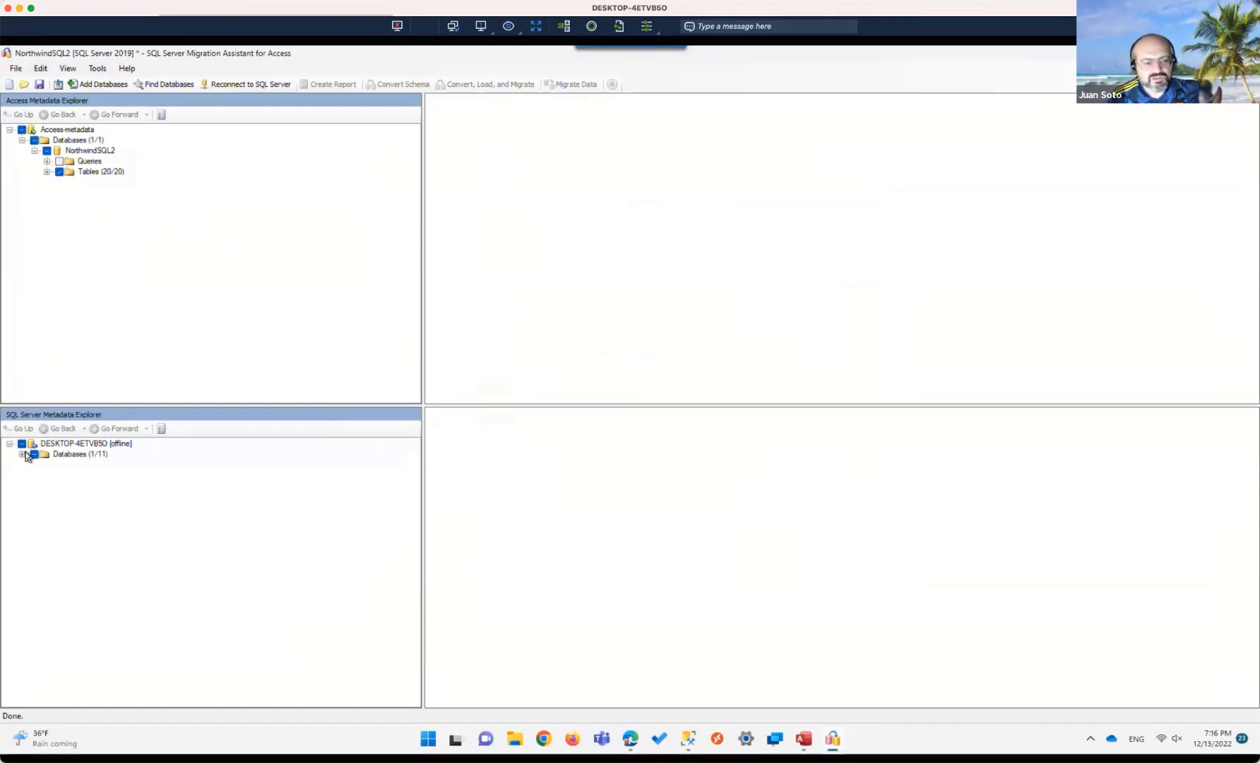
{"action": "left_click", "coordinate": [22, 454]}
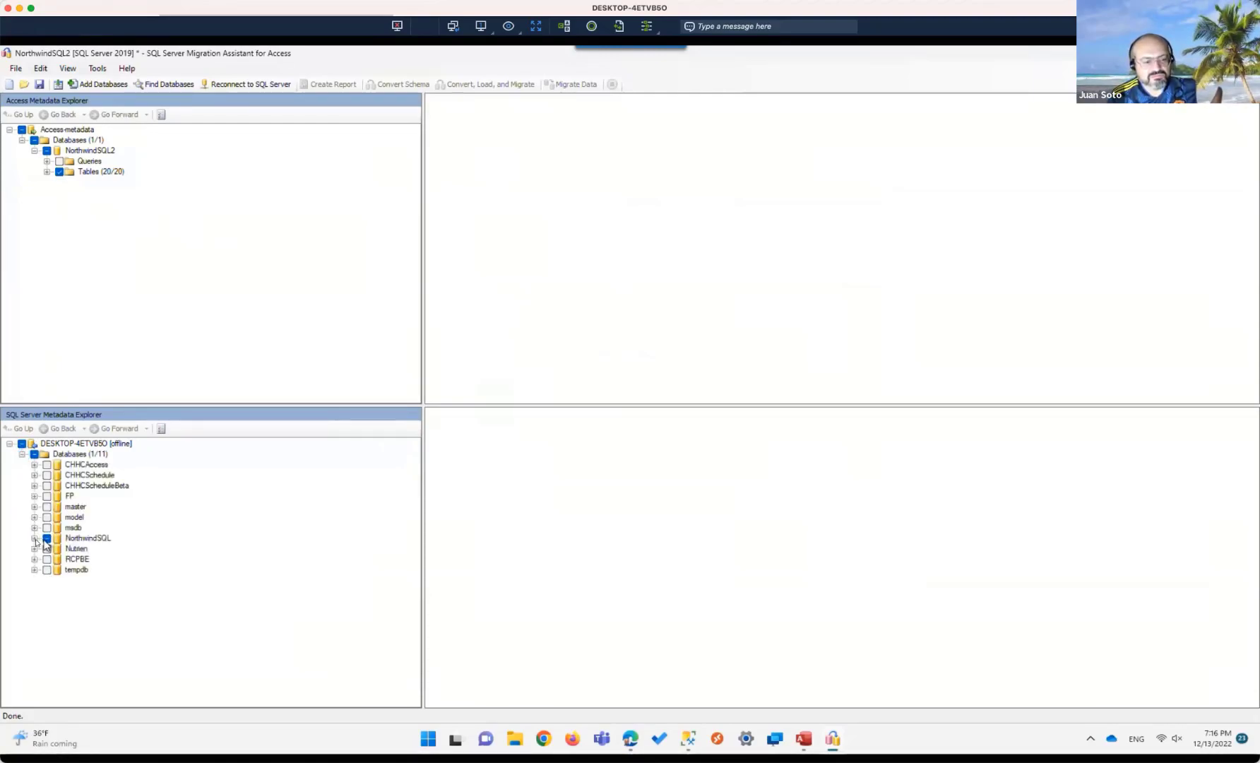
{"action": "right_click", "coordinate": [81, 456]}
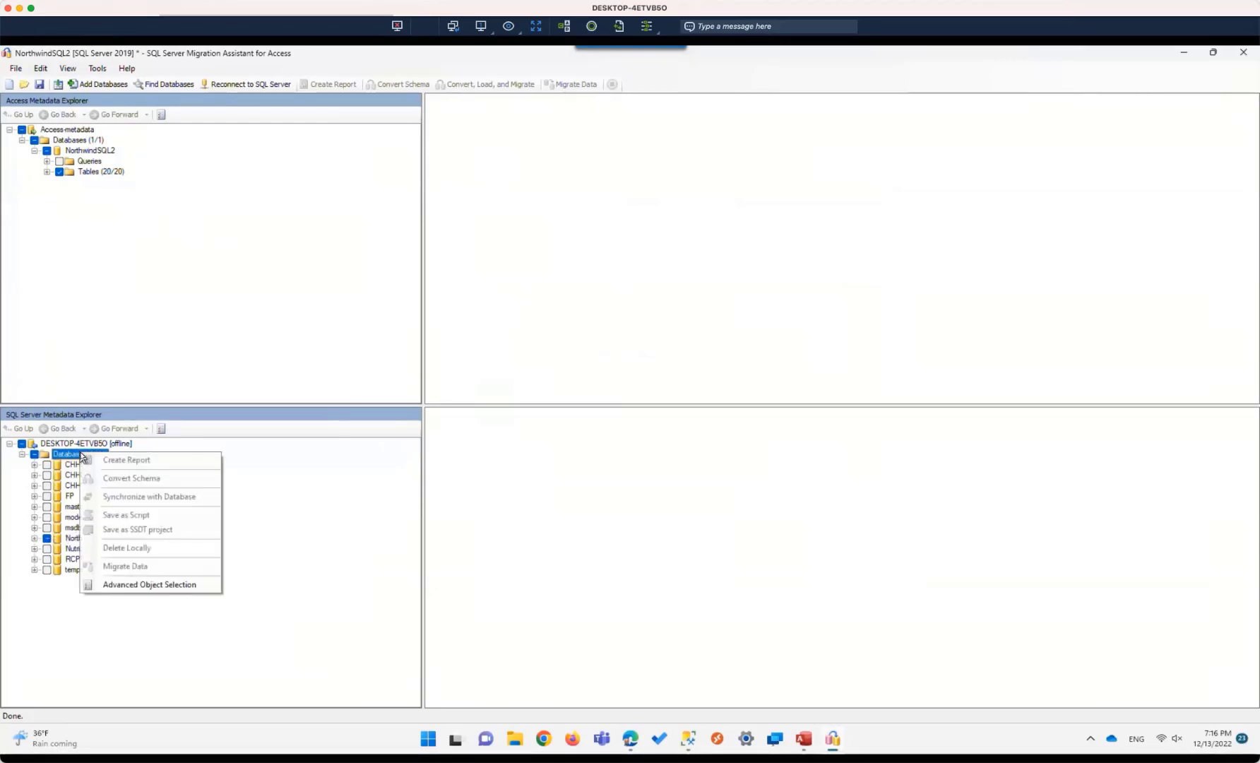
{"action": "left_click", "coordinate": [63, 612]}
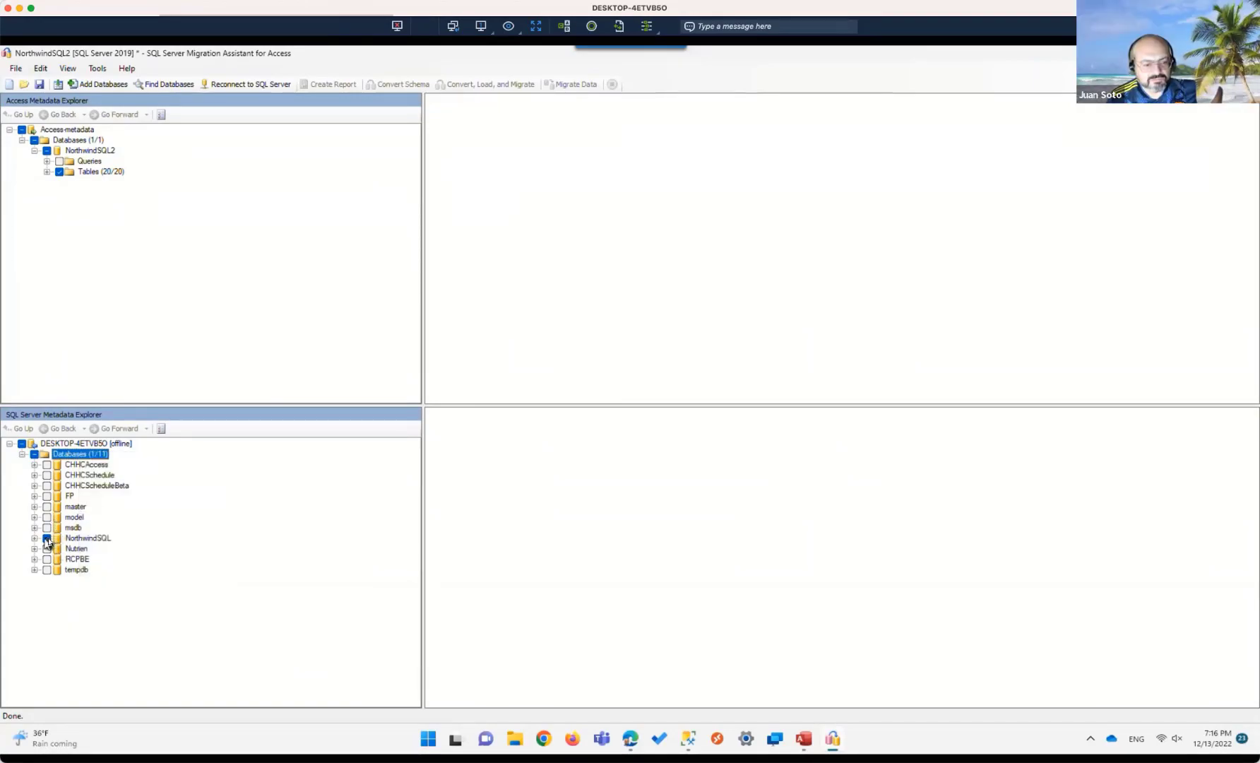
{"action": "left_click", "coordinate": [47, 538]}
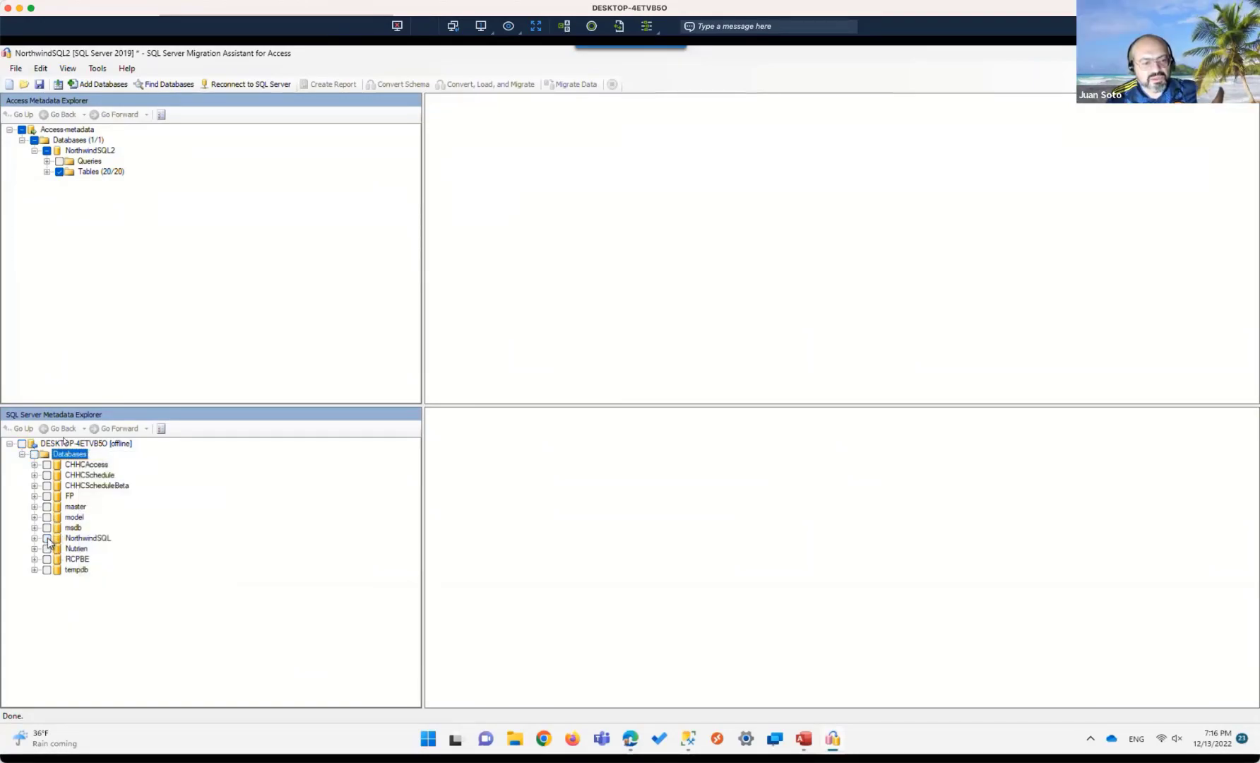
{"action": "right_click", "coordinate": [58, 459]}
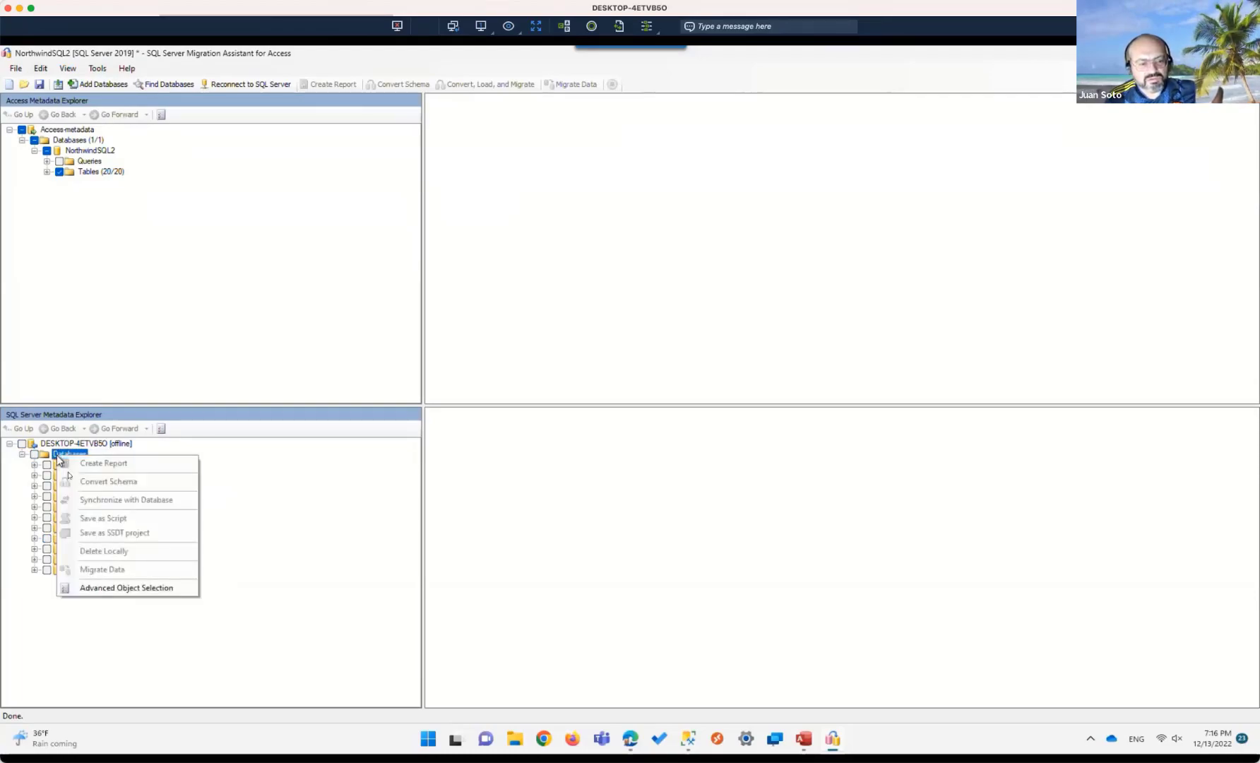
{"action": "left_click", "coordinate": [197, 238]}
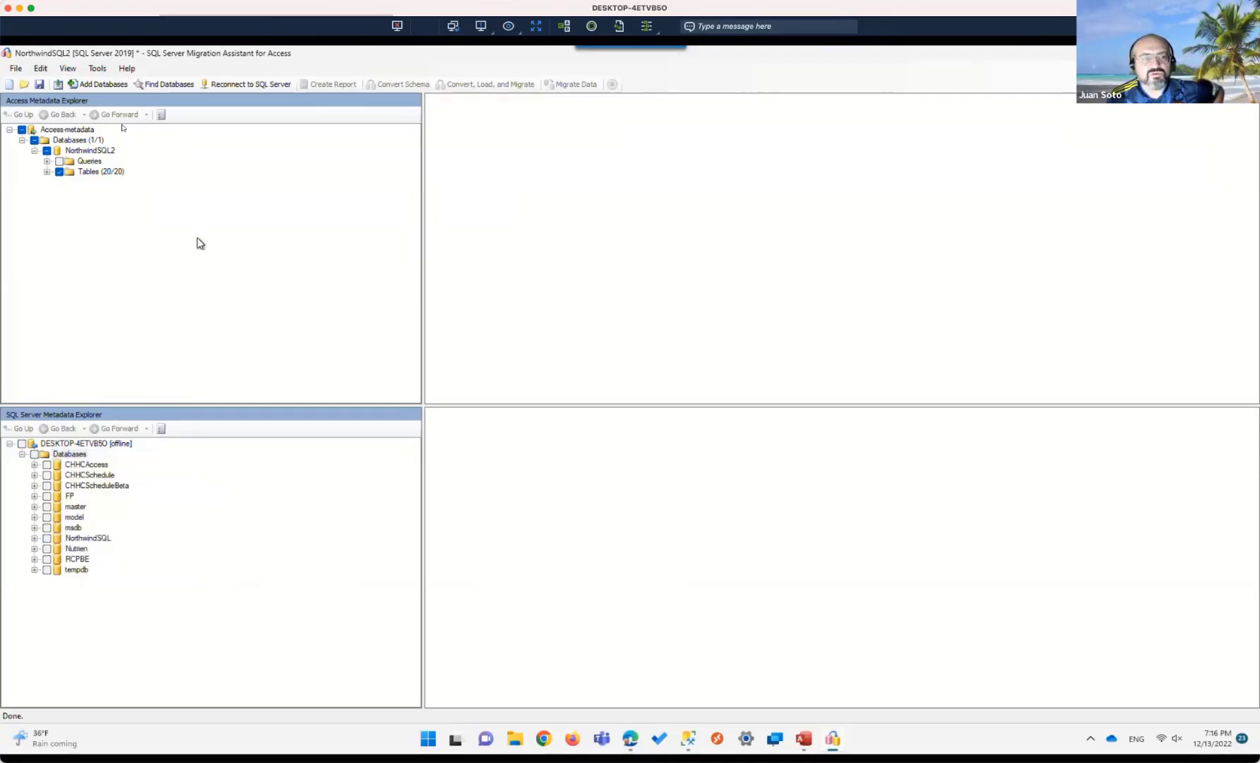
Step: Run Convert, Load, and Migrate on the NorthwindSQL2 Tables folder, overwriting all existing target tables and connecting to DESKTOP-4ETVB5O with Windows Authentication
{"action": "right_click", "coordinate": [88, 173]}
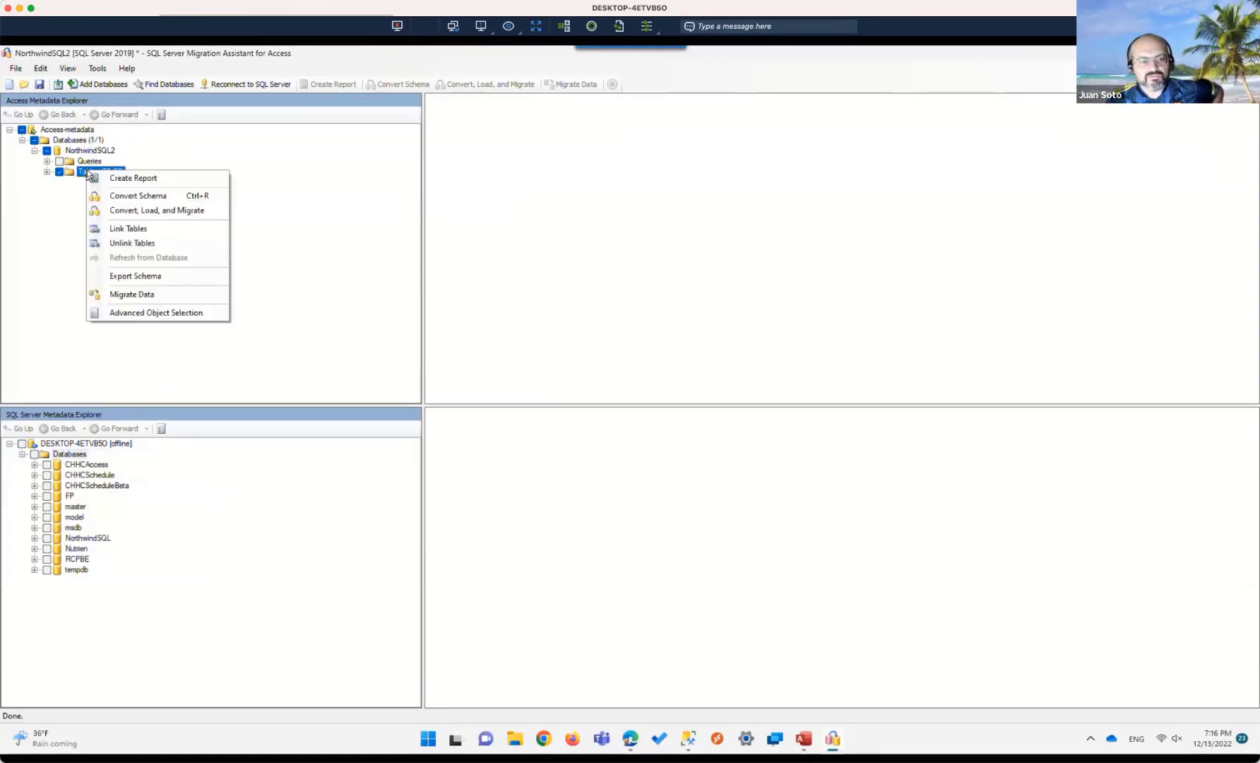
{"action": "left_click", "coordinate": [135, 212]}
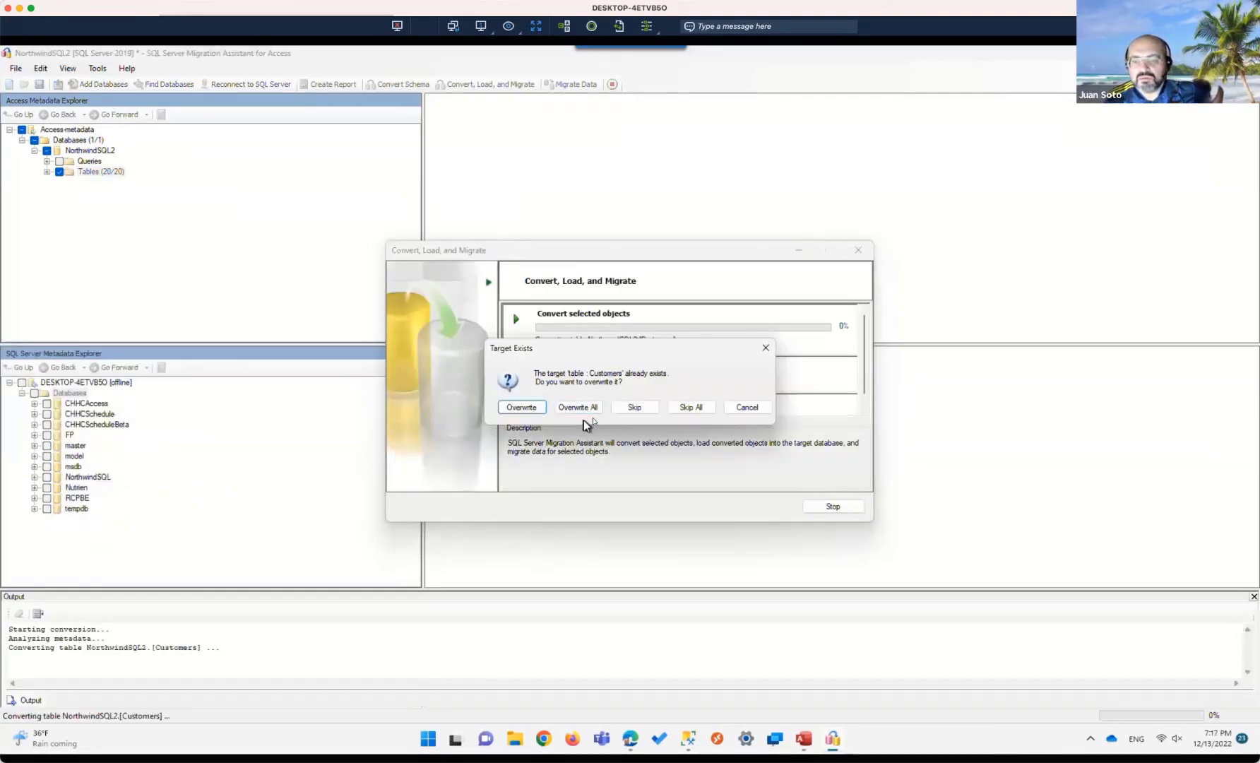
{"action": "left_click", "coordinate": [576, 407]}
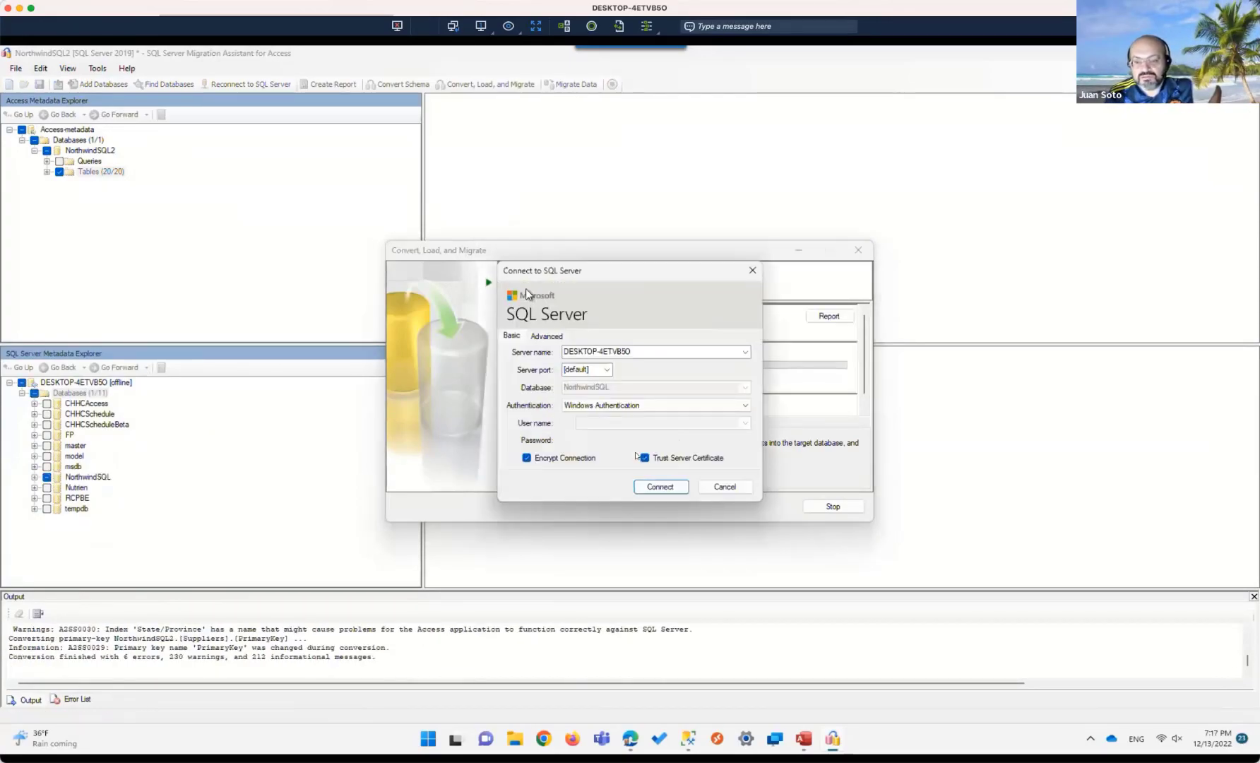
{"action": "left_click", "coordinate": [657, 487]}
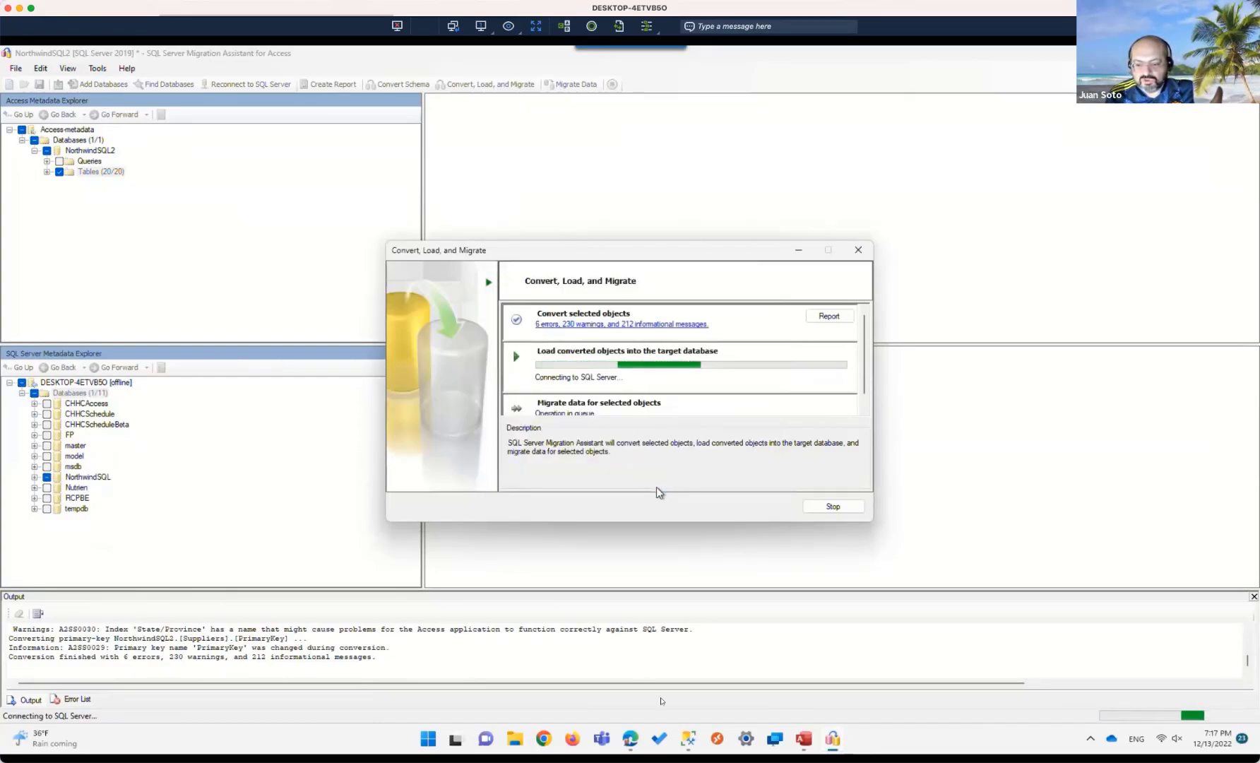
Step: Cancel the failed Convert, Load, and Migrate run without reconnecting to SQL Server, and close its window
{"action": "mouse_move", "coordinate": [688, 743]}
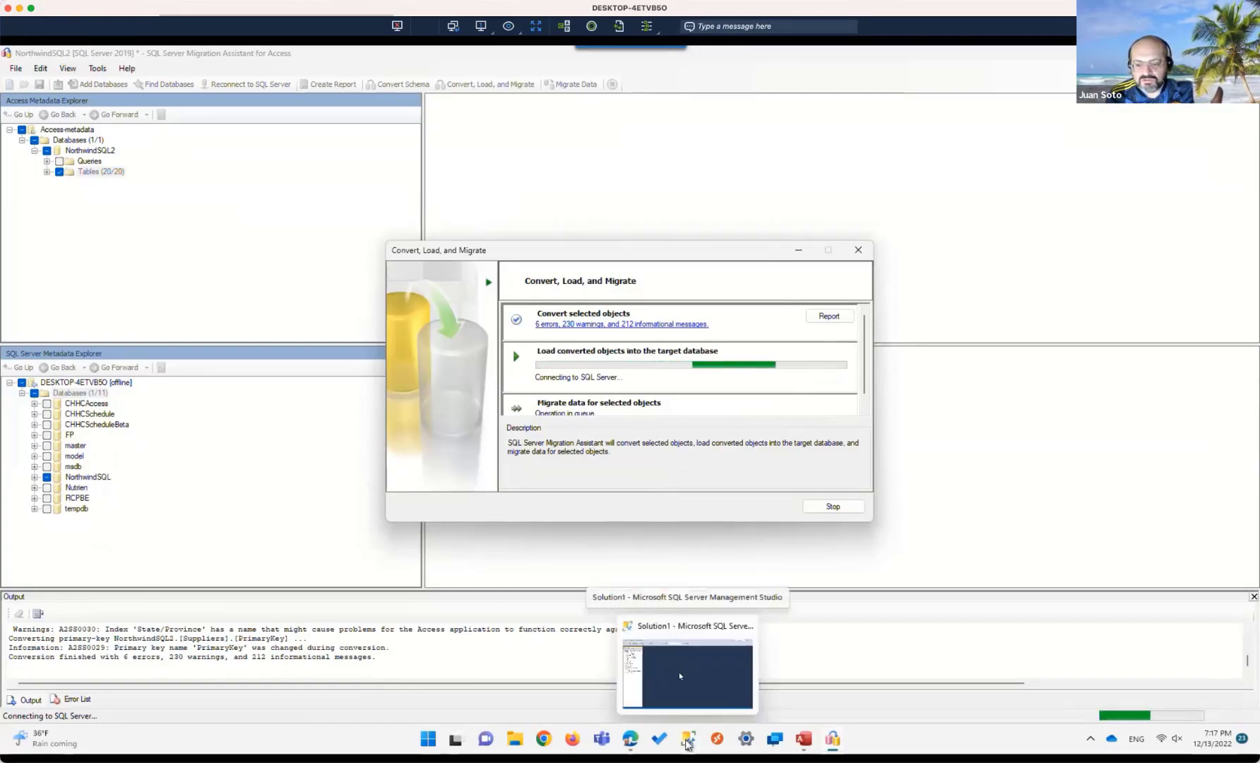
{"action": "mouse_move", "coordinate": [680, 672]}
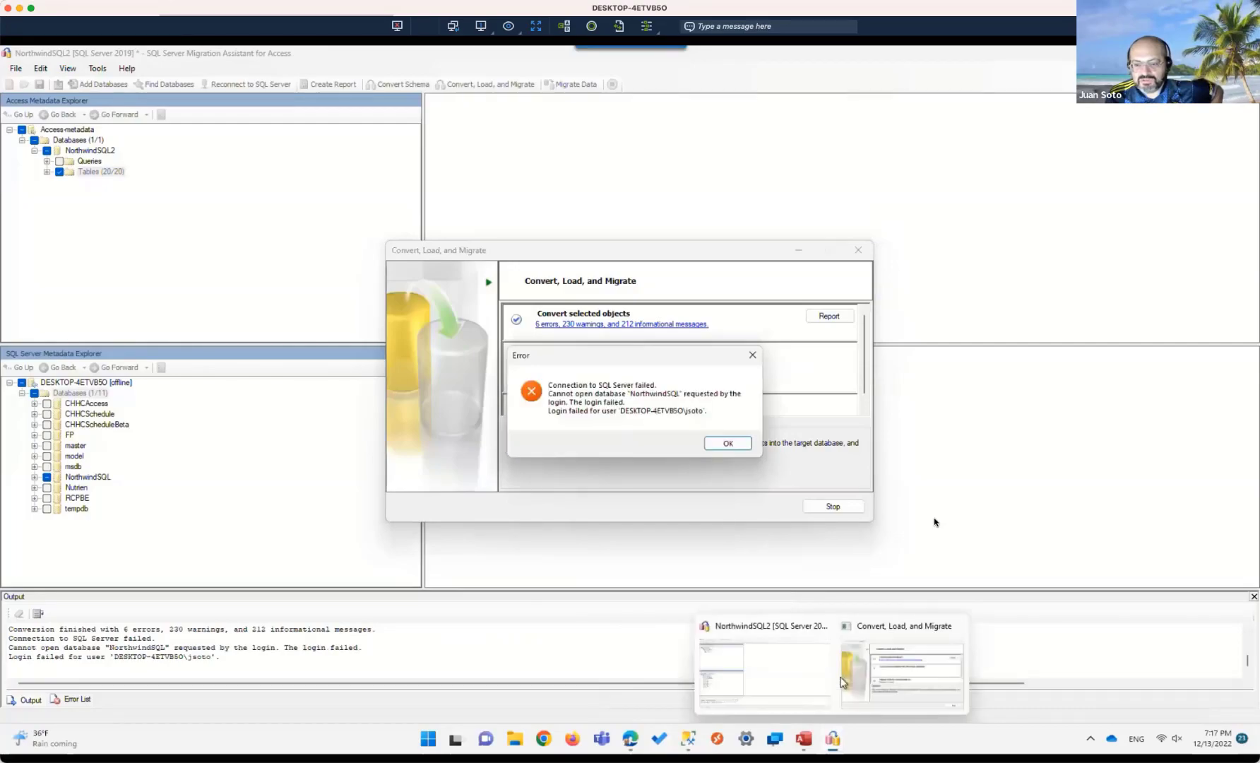
{"action": "left_click", "coordinate": [726, 442]}
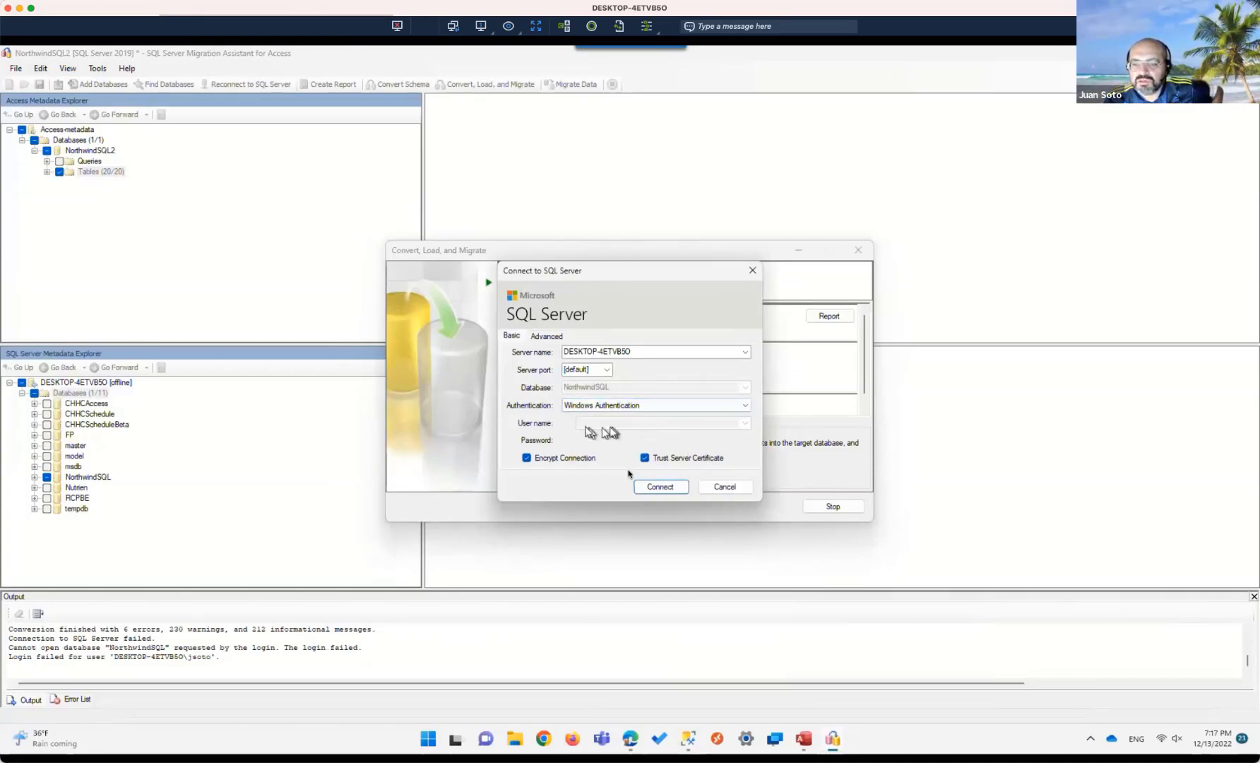
{"action": "left_click", "coordinate": [724, 486]}
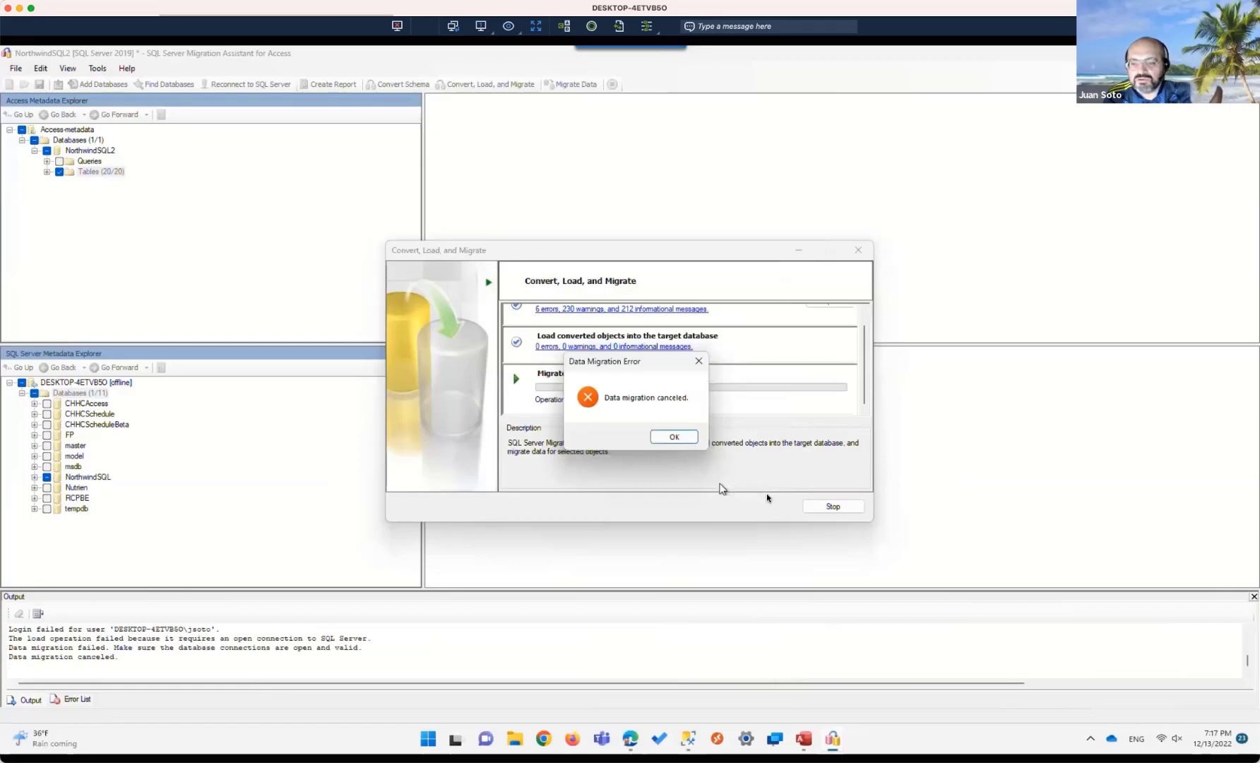
{"action": "left_click", "coordinate": [675, 437]}
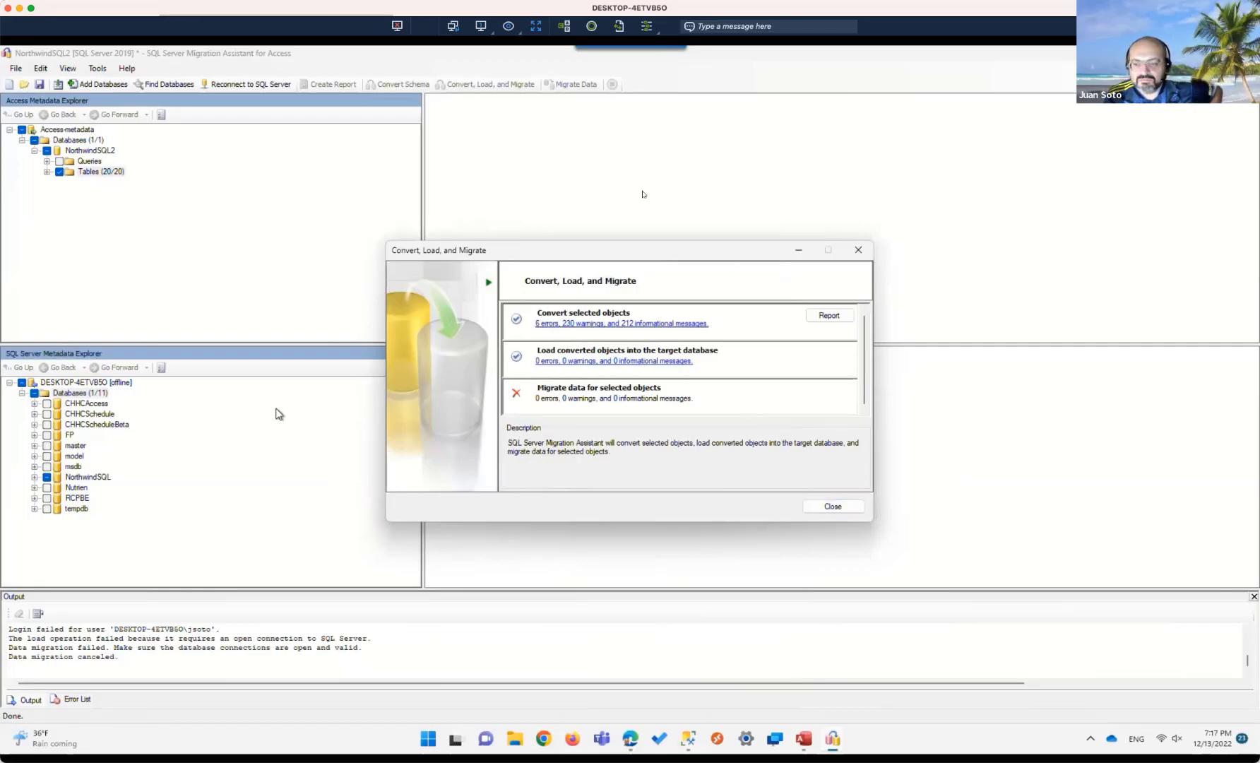
{"action": "left_click", "coordinate": [858, 250]}
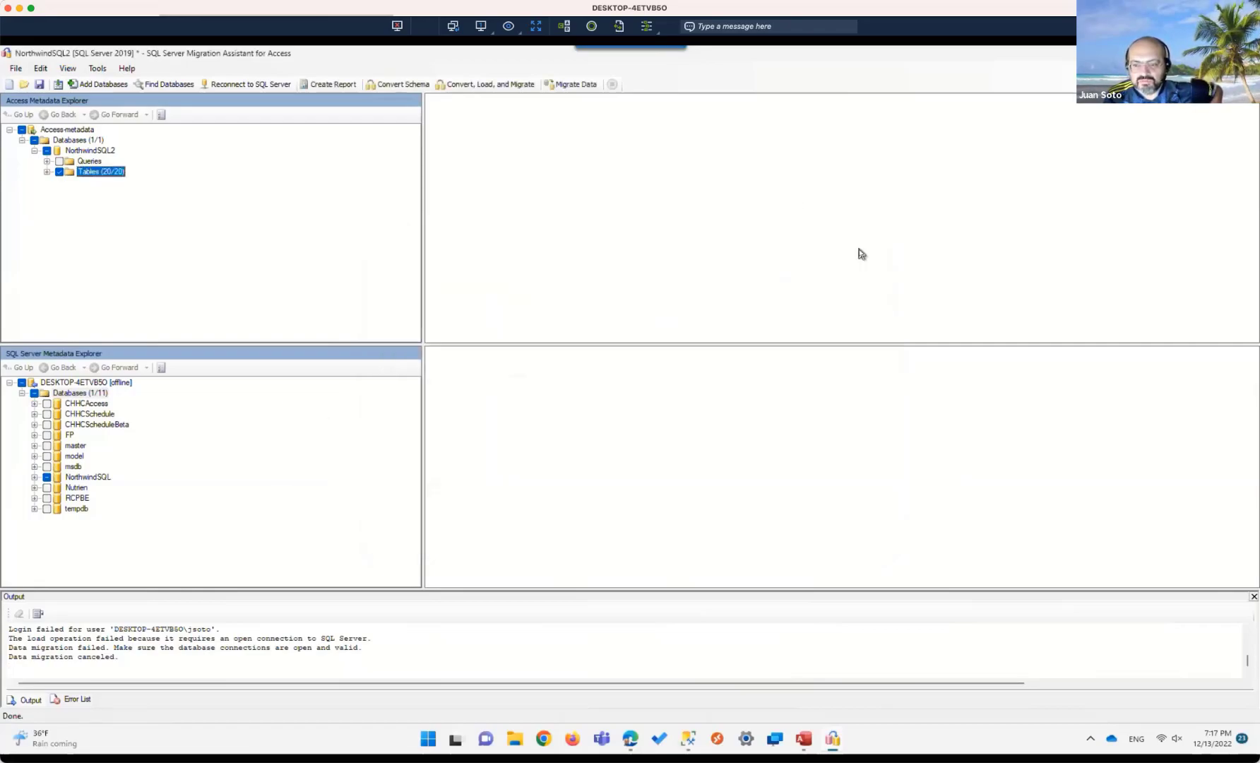
Step: Examine the server's database list, the Access schema mapping, and the Project Information and General project settings, leaving everything as it is
{"action": "right_click", "coordinate": [98, 481]}
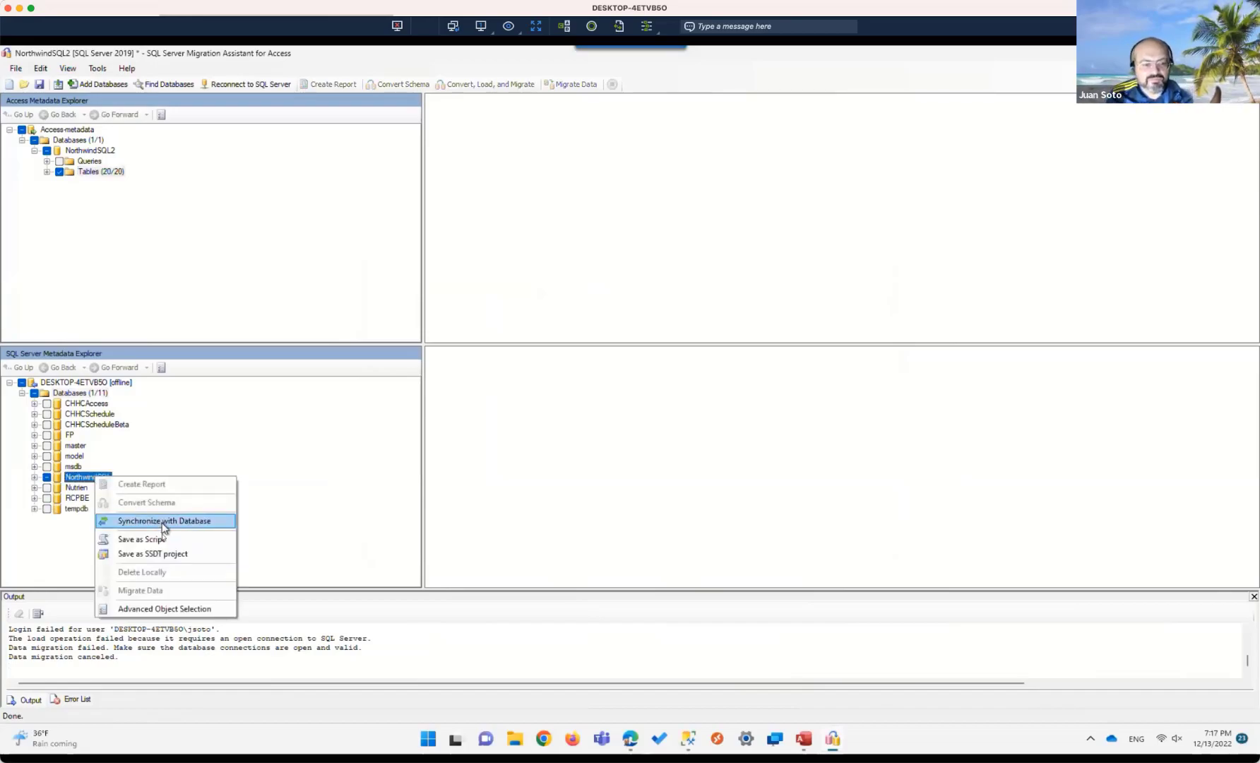
{"action": "left_click", "coordinate": [71, 396]}
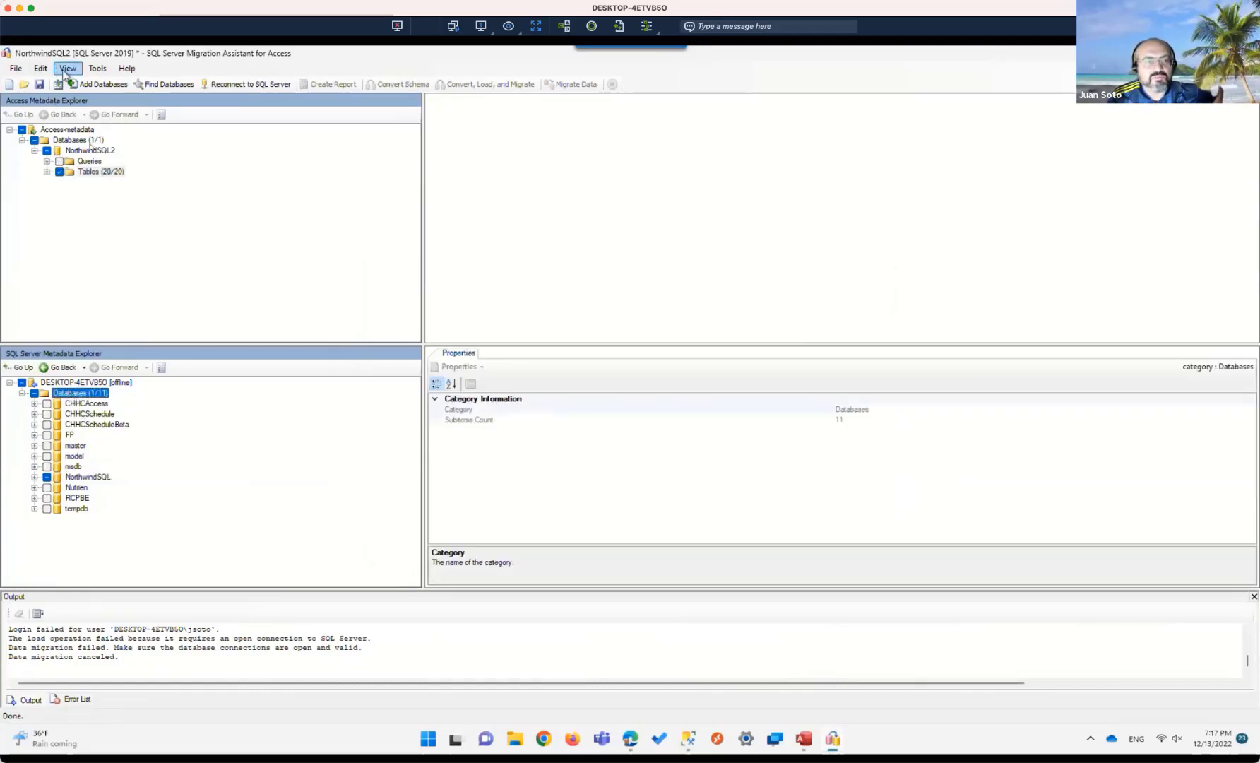
{"action": "left_click", "coordinate": [68, 130]}
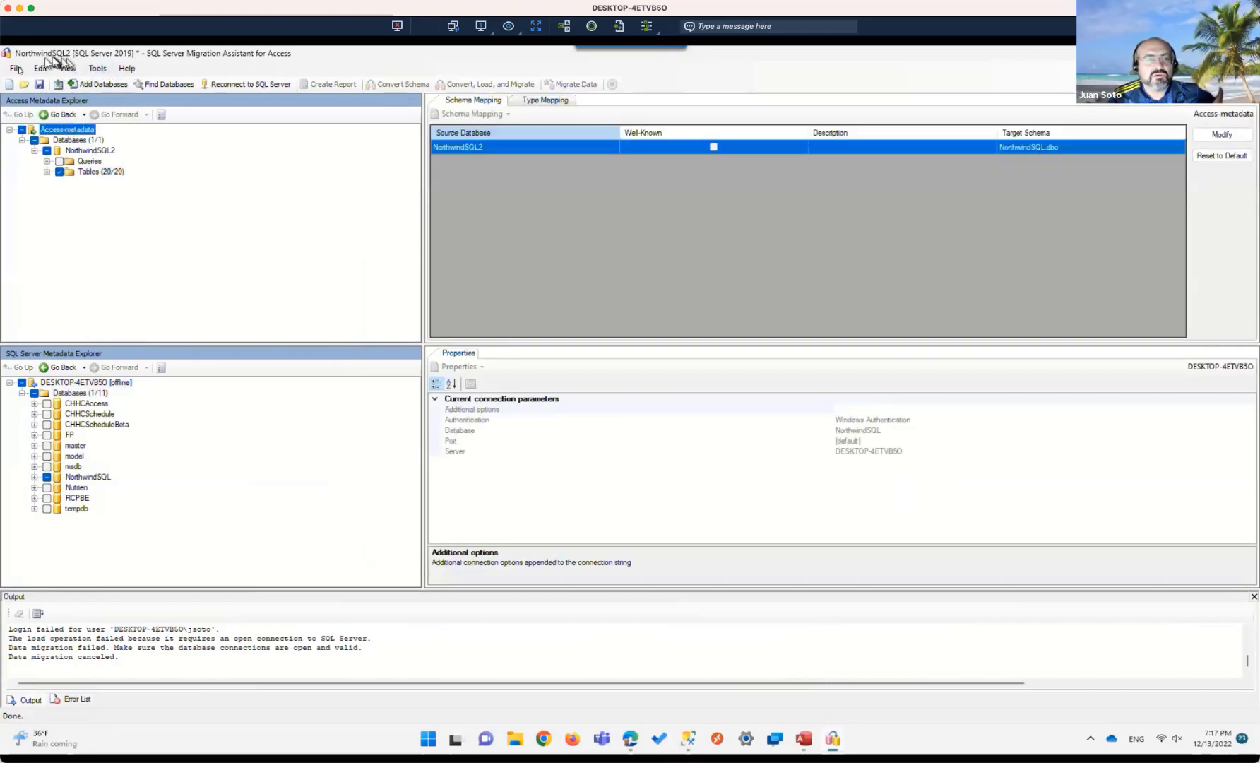
{"action": "left_click", "coordinate": [16, 69]}
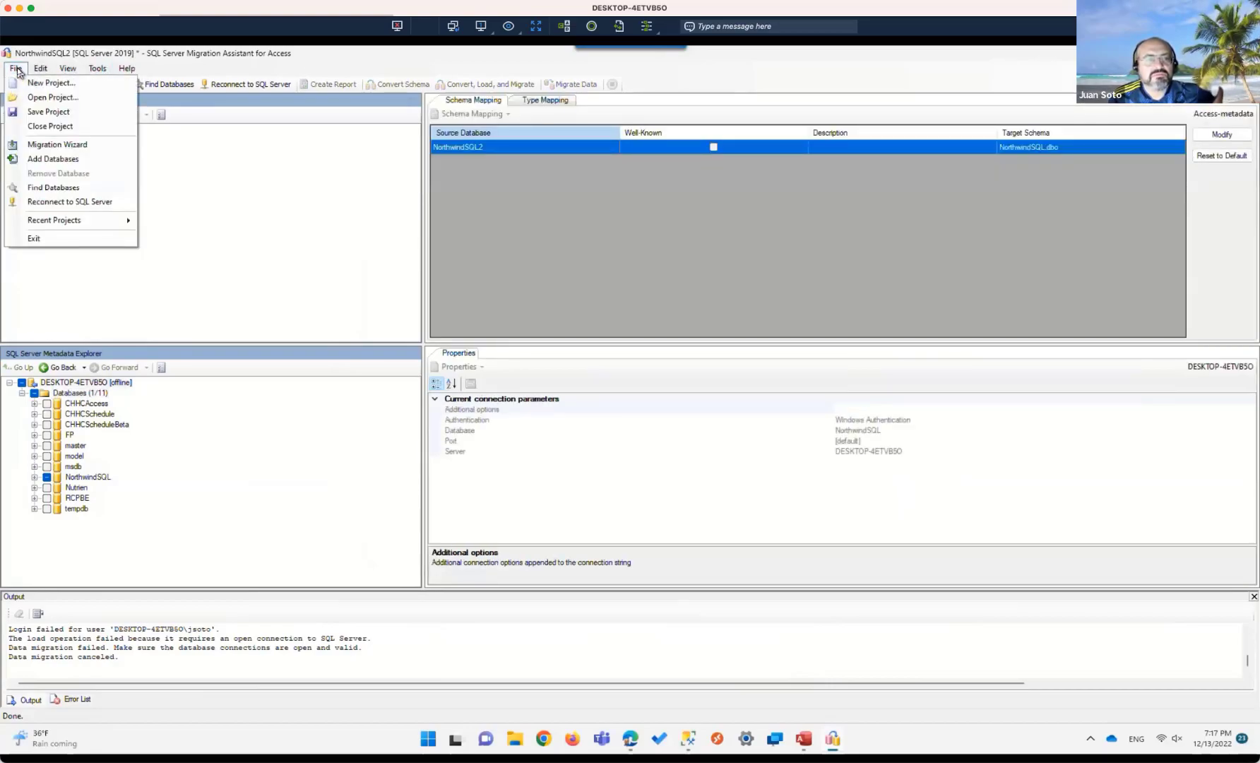
{"action": "mouse_move", "coordinate": [95, 70]}
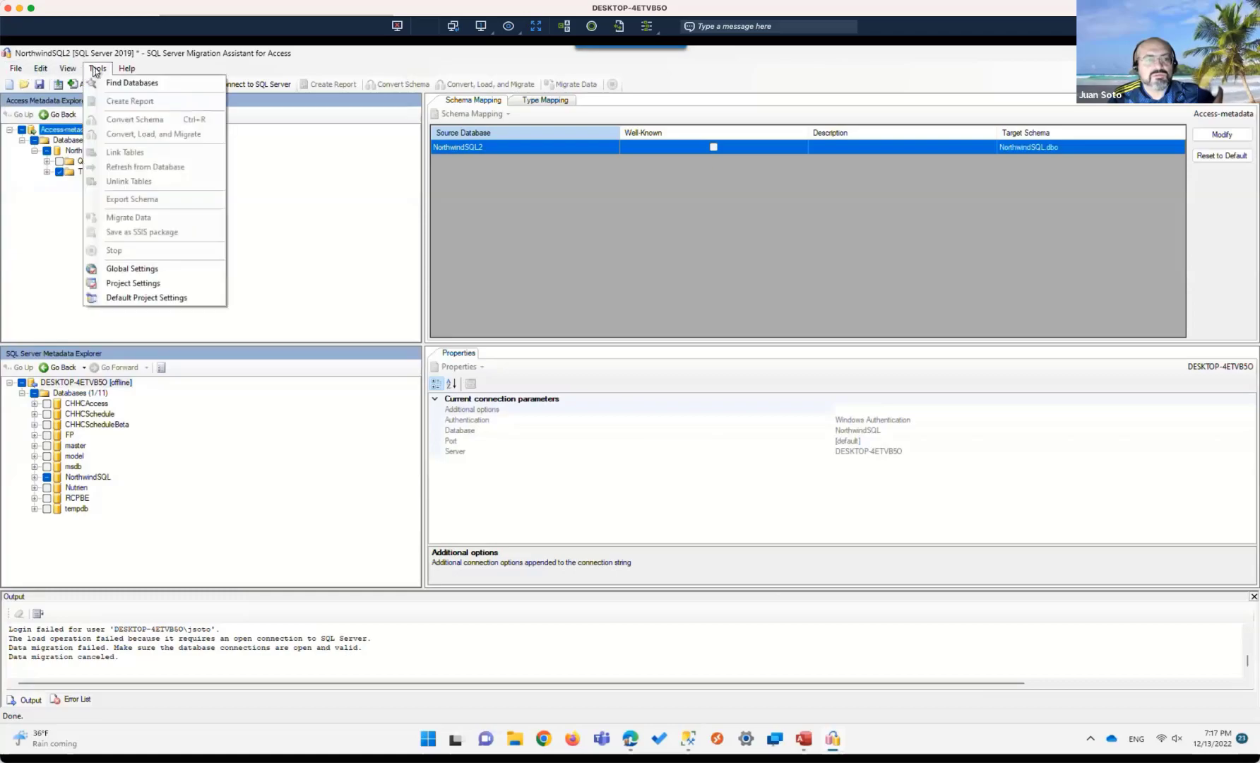
{"action": "left_click", "coordinate": [145, 285]}
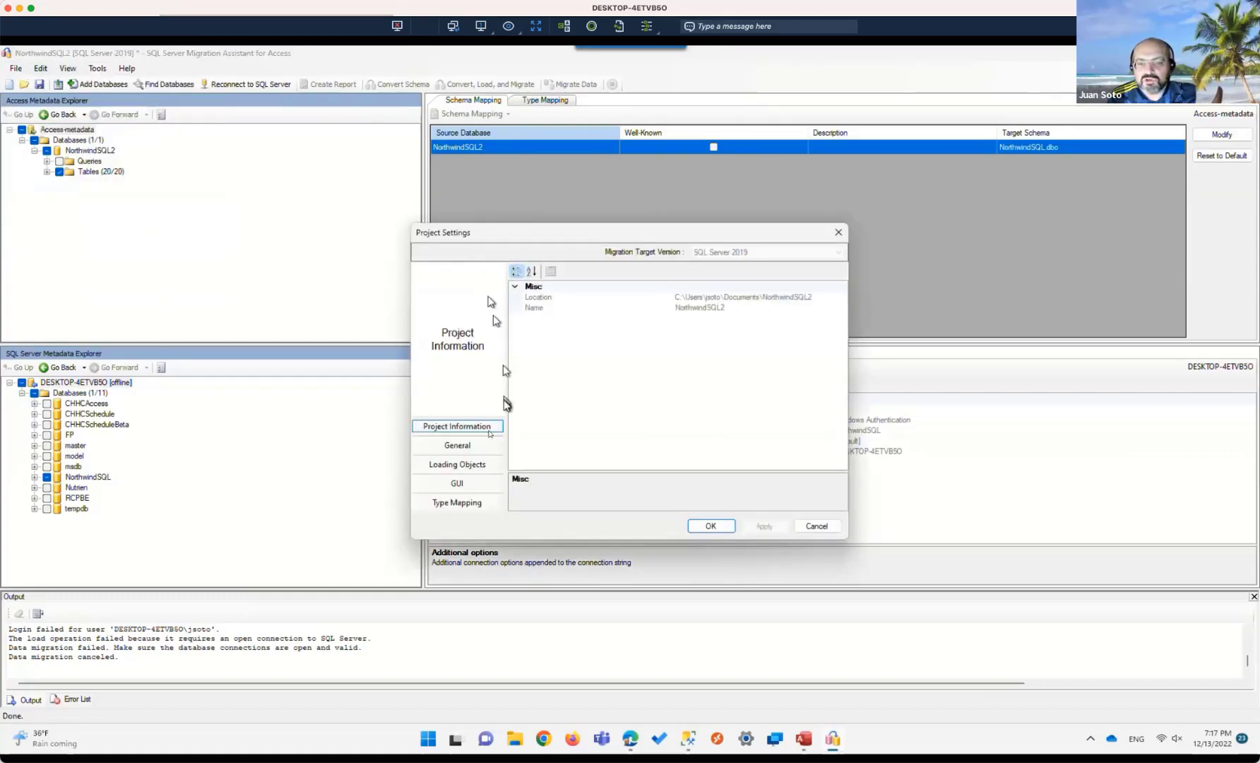
{"action": "left_click", "coordinate": [683, 307]}
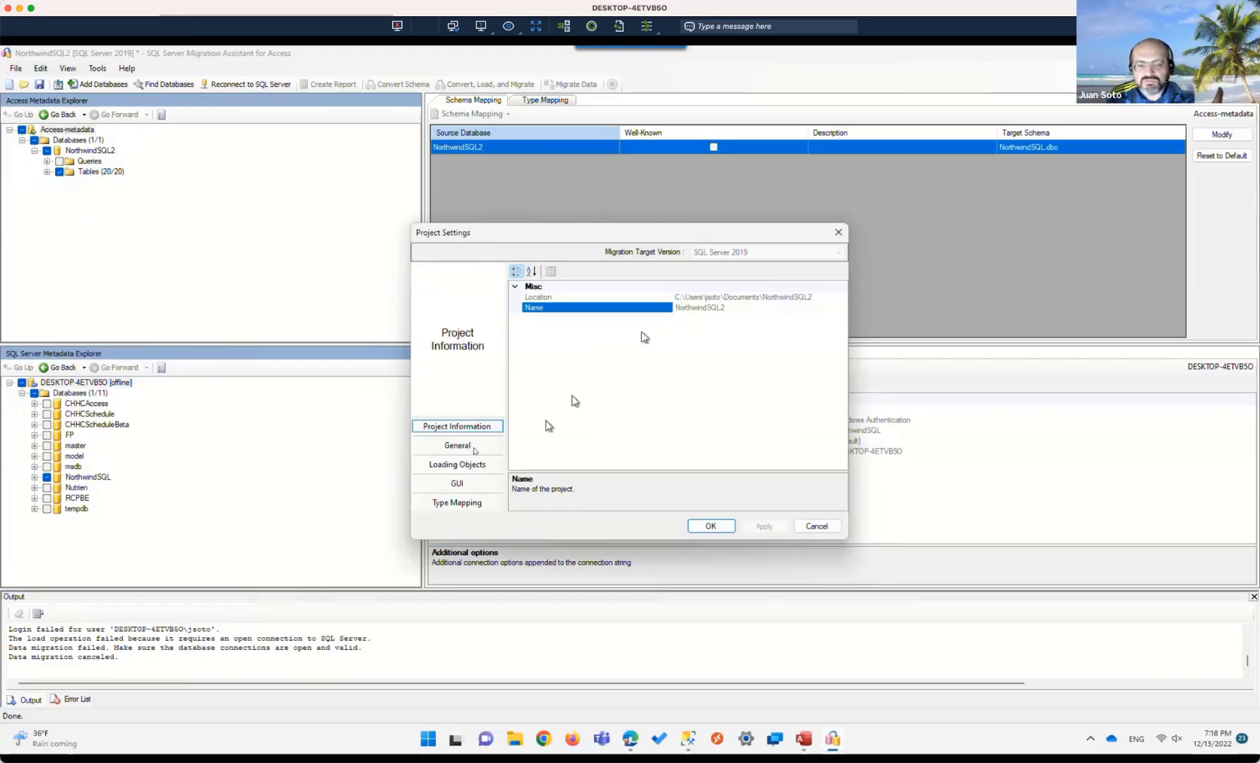
{"action": "left_click", "coordinate": [462, 445]}
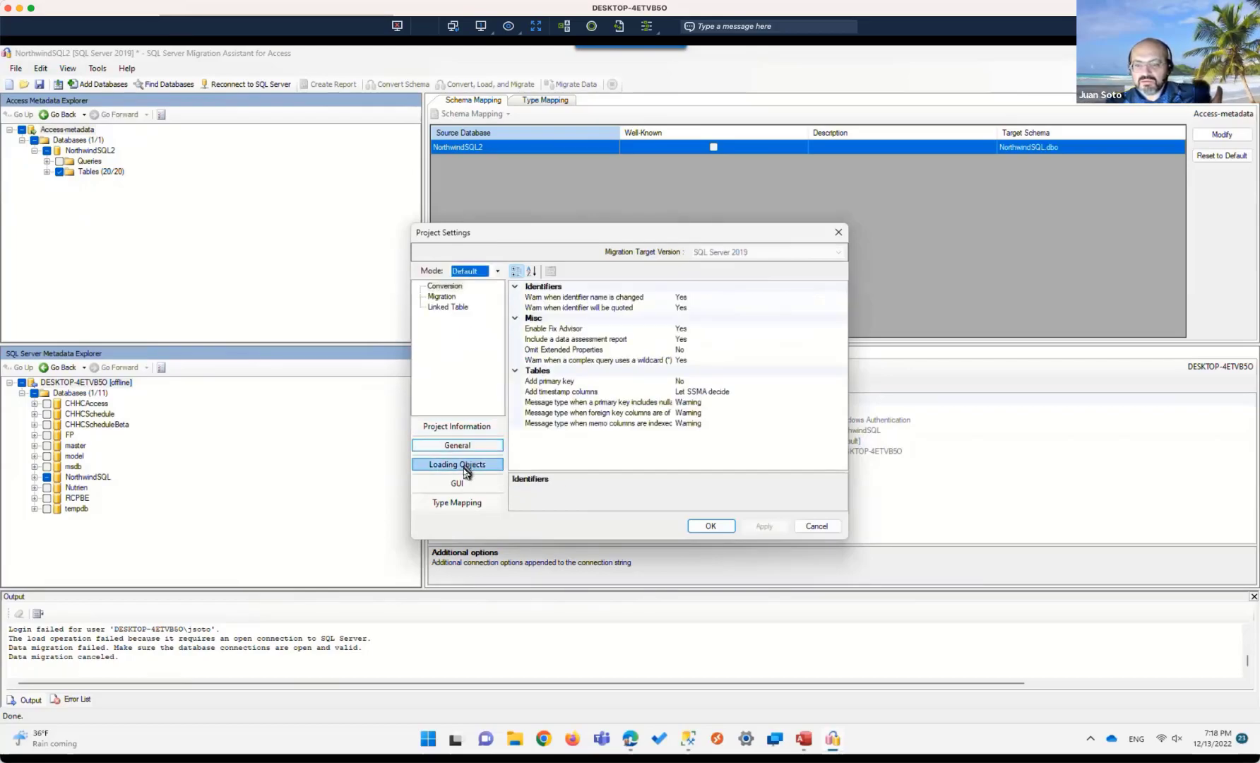
{"action": "left_click", "coordinate": [816, 526]}
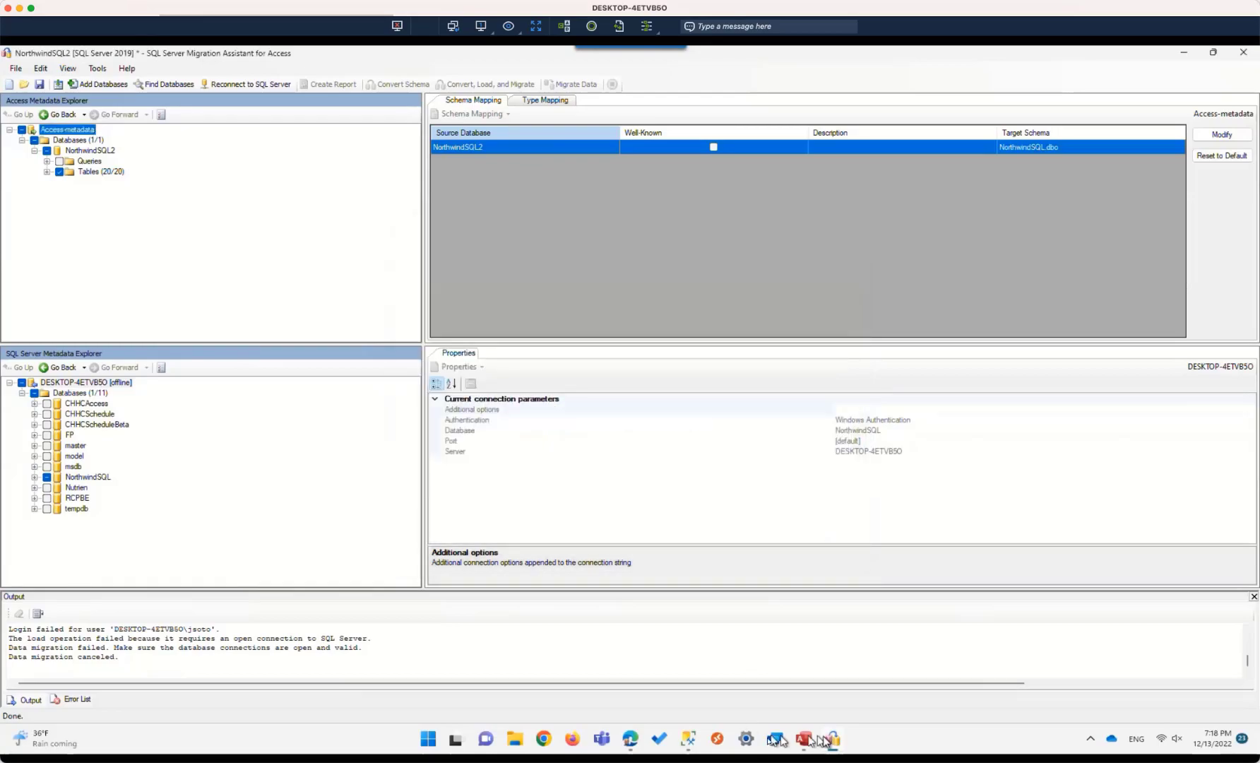
Step: Switch to SQL Server Management Studio and create a new database named NorthwindSQL with the default owner
{"action": "mouse_move", "coordinate": [831, 740]}
{"action": "left_click", "coordinate": [688, 740]}
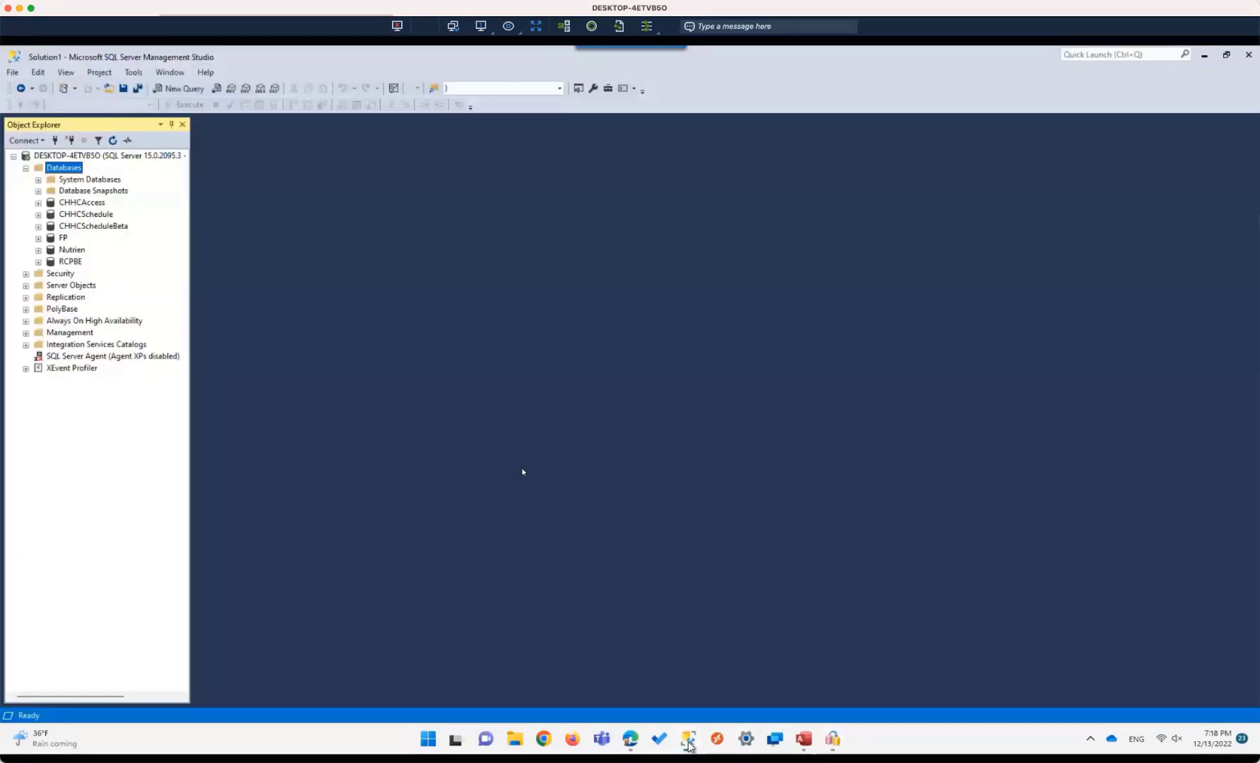
{"action": "right_click", "coordinate": [67, 169]}
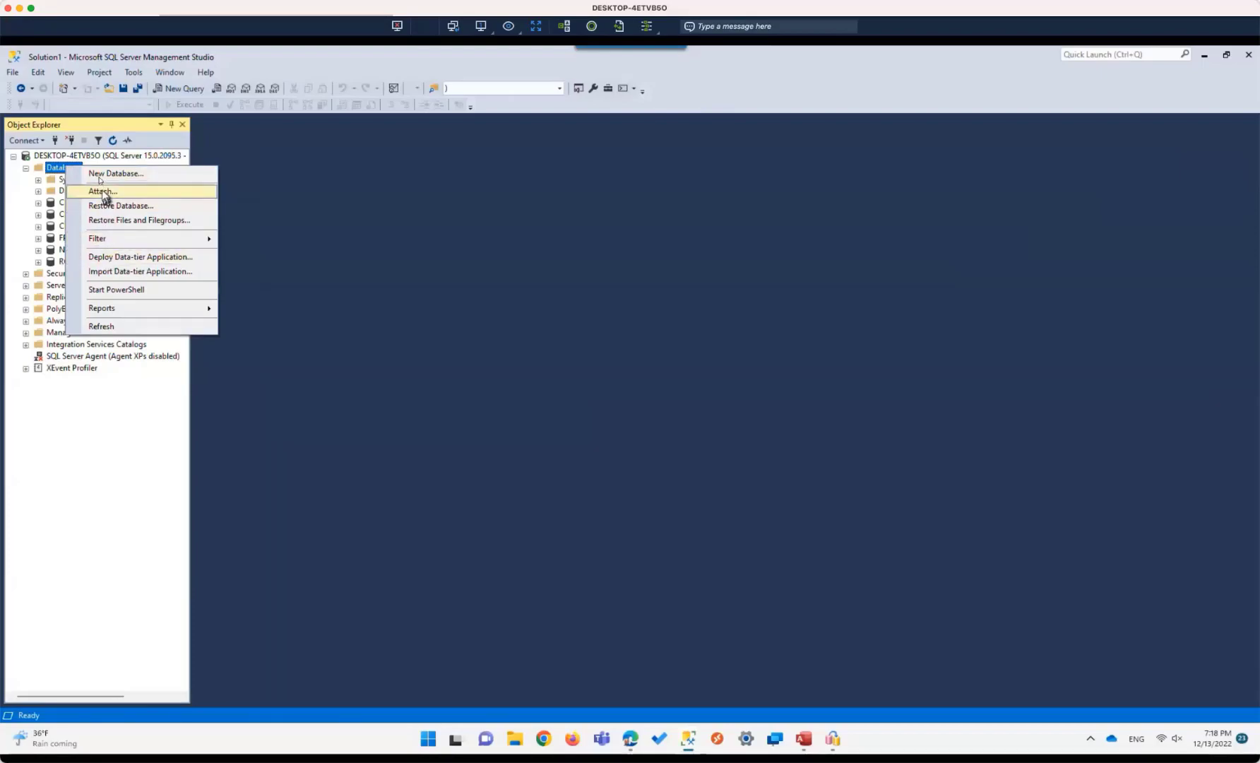
{"action": "left_click", "coordinate": [98, 178]}
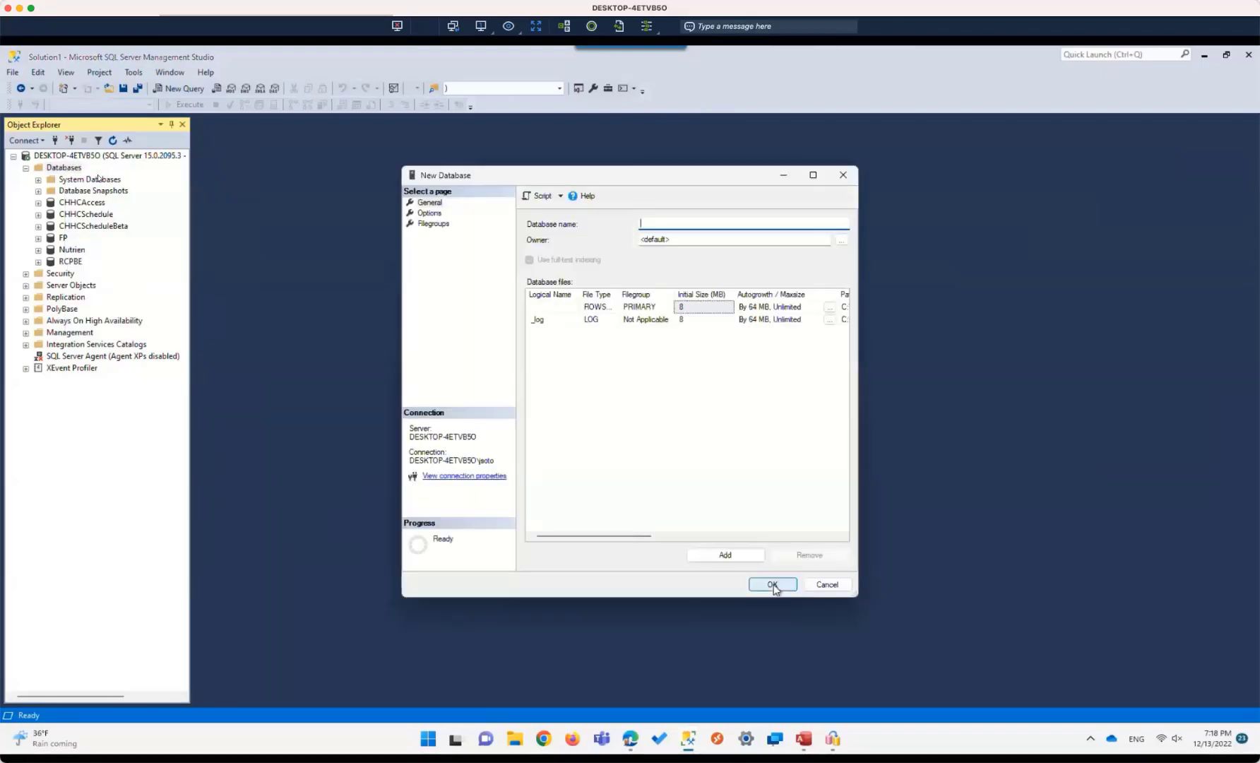
{"action": "type", "text": "N"}
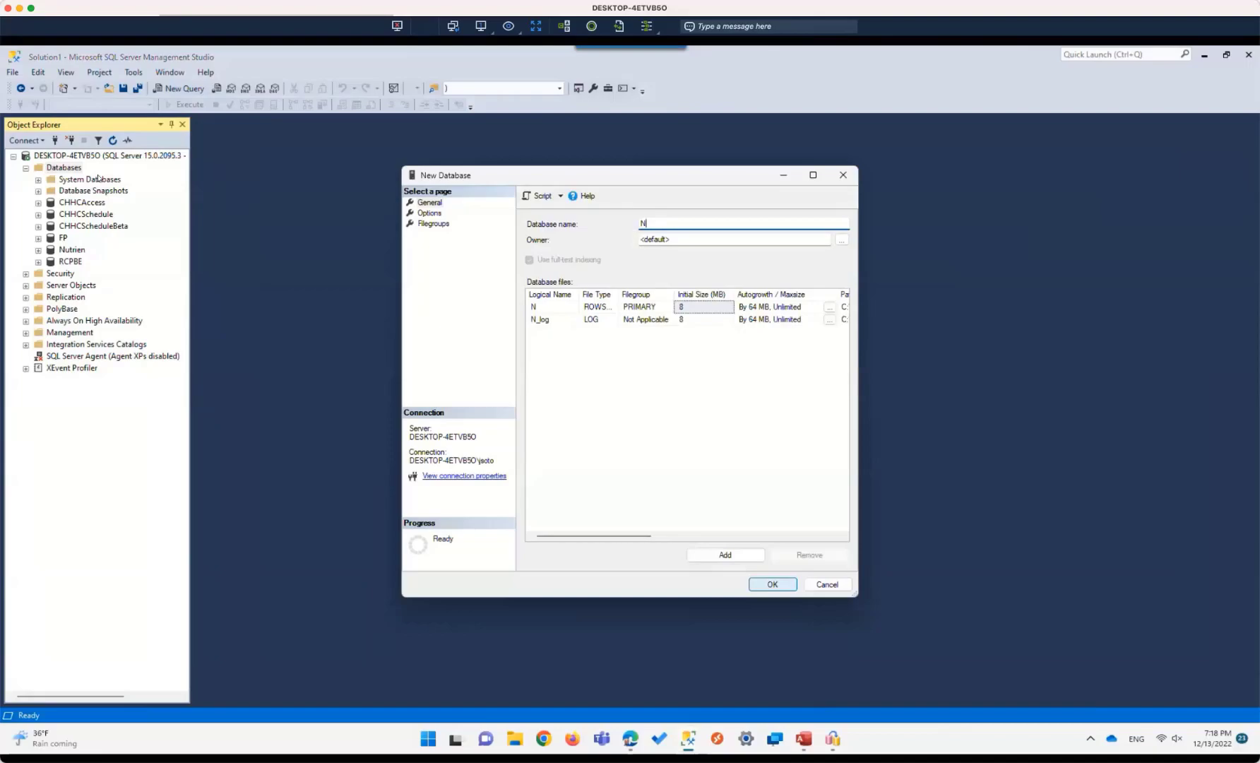
{"action": "type", "text": "orthwindSQL"}
{"action": "left_click", "coordinate": [772, 584]}
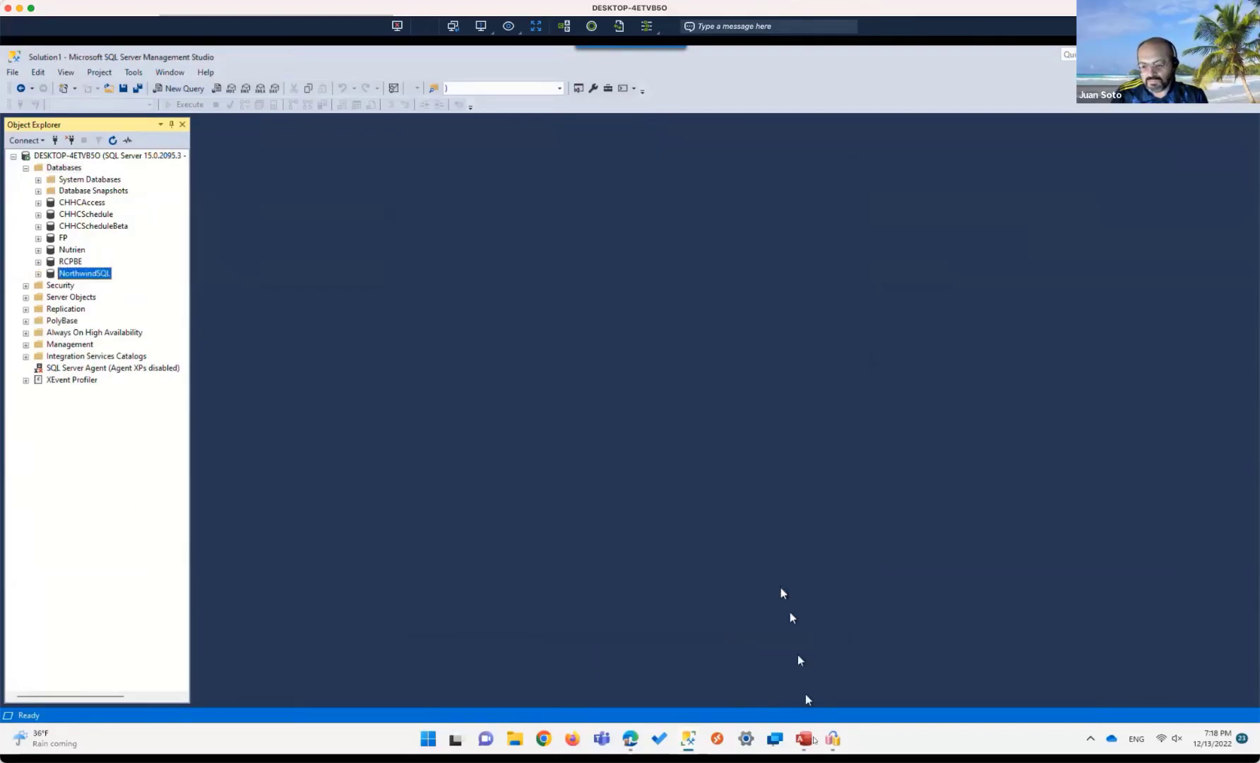
Step: Switch to Access, close it with the NorthwindSQL2 database, and return to SQL Server Migration Assistant
{"action": "left_click", "coordinate": [809, 742]}
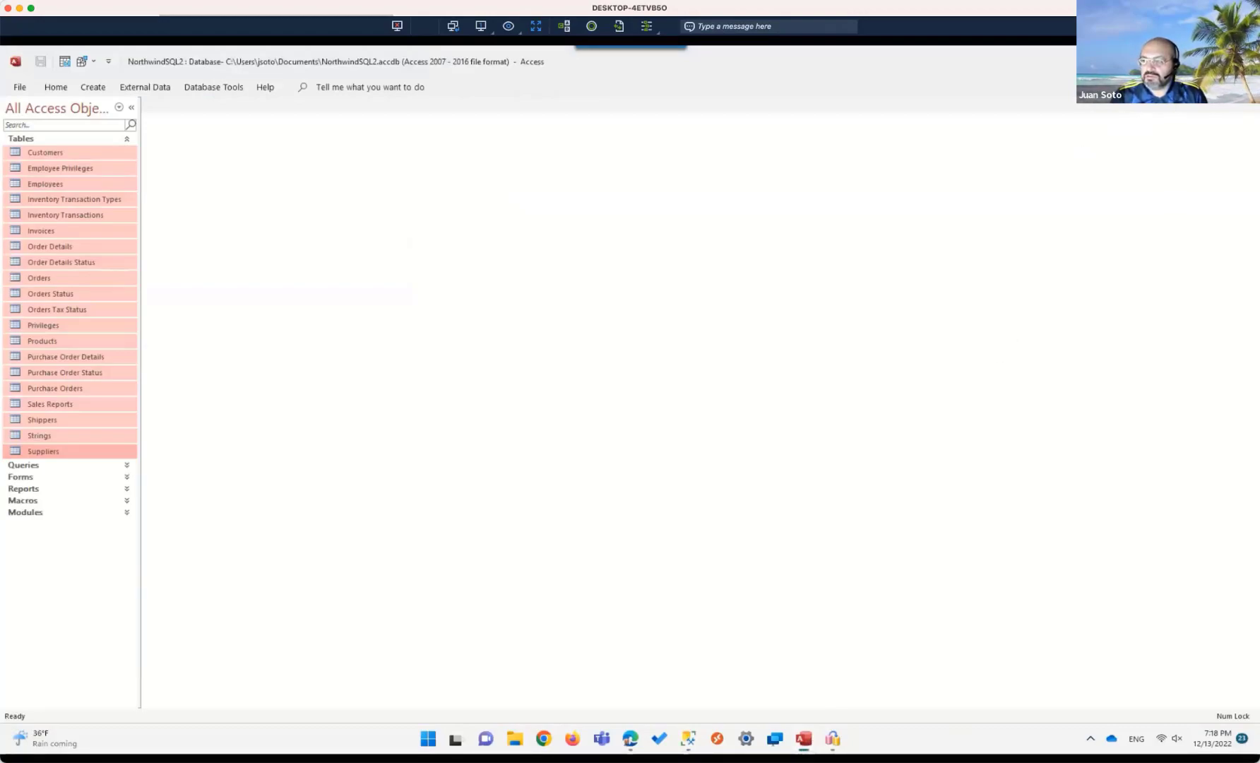
{"action": "left_click", "coordinate": [1246, 62]}
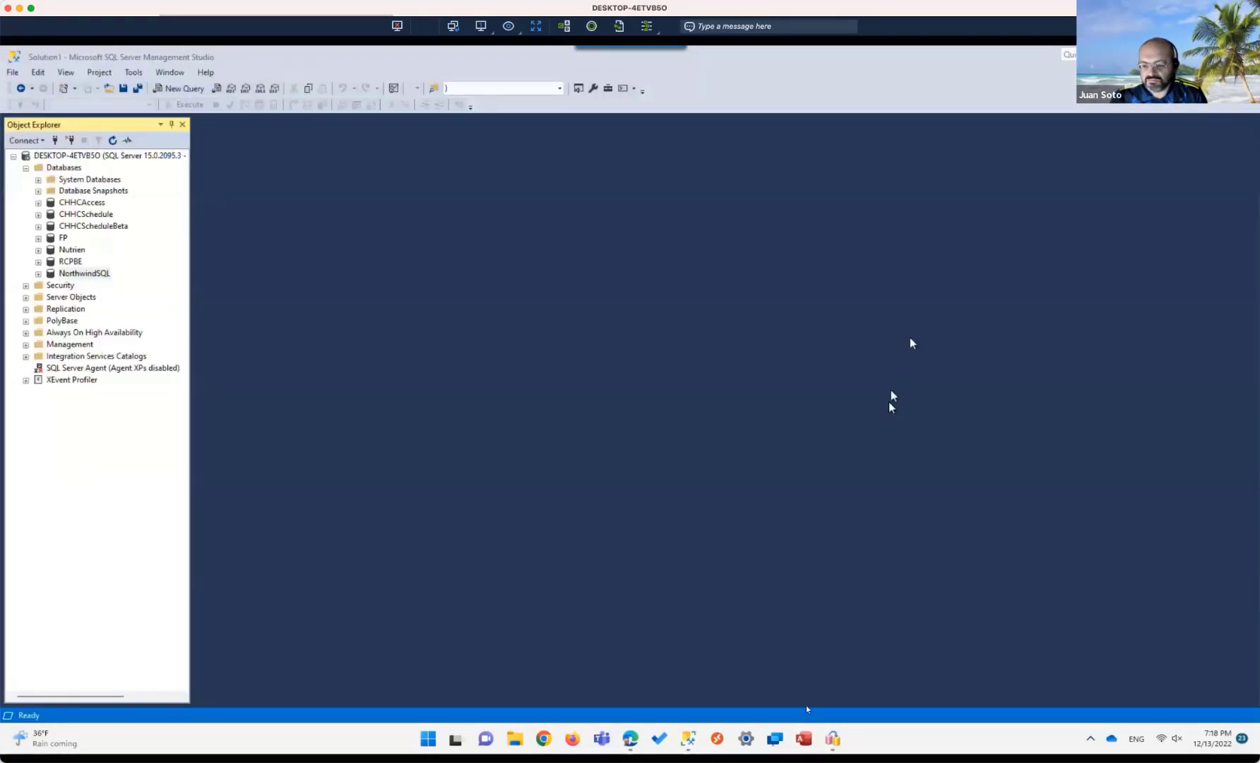
{"action": "left_click", "coordinate": [834, 739]}
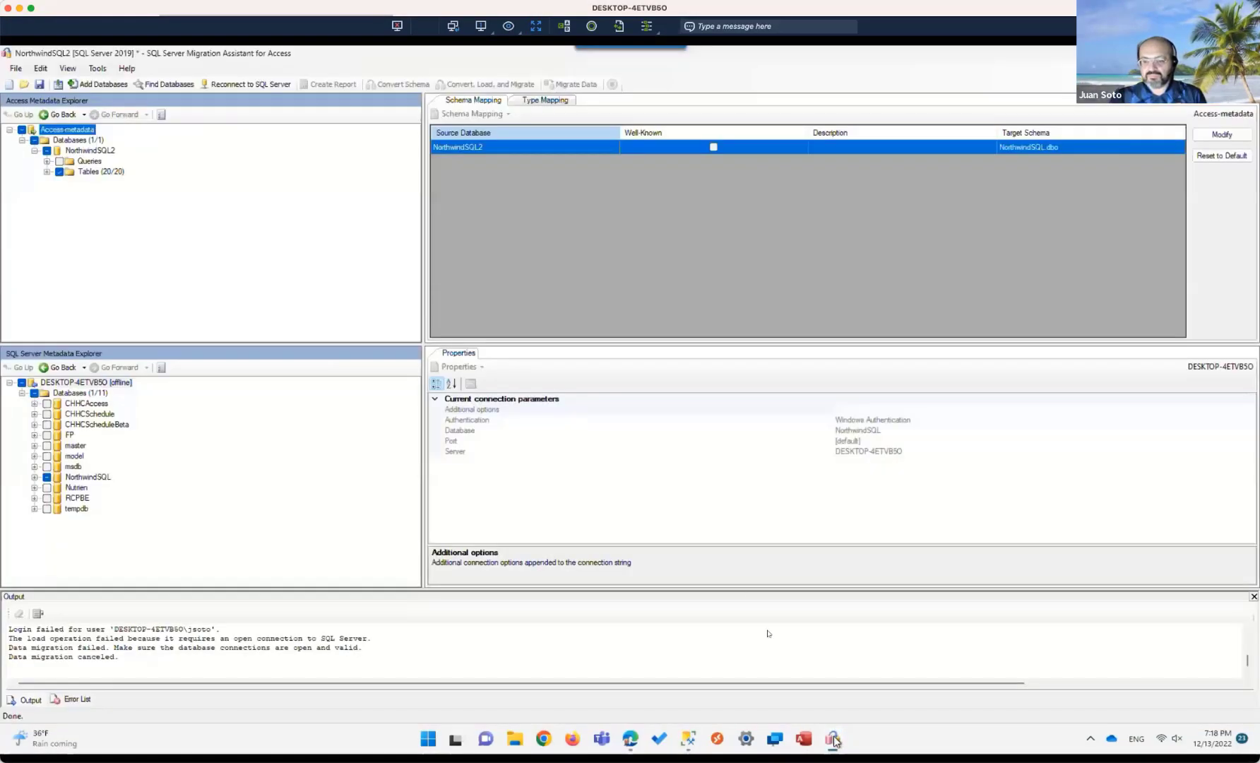
Step: Run Convert, Load, and Migrate on the NorthwindSQL2 Tables folder with Windows Authentication, accepting the synchronization and continuing past the prerequisite violations
{"action": "right_click", "coordinate": [90, 171]}
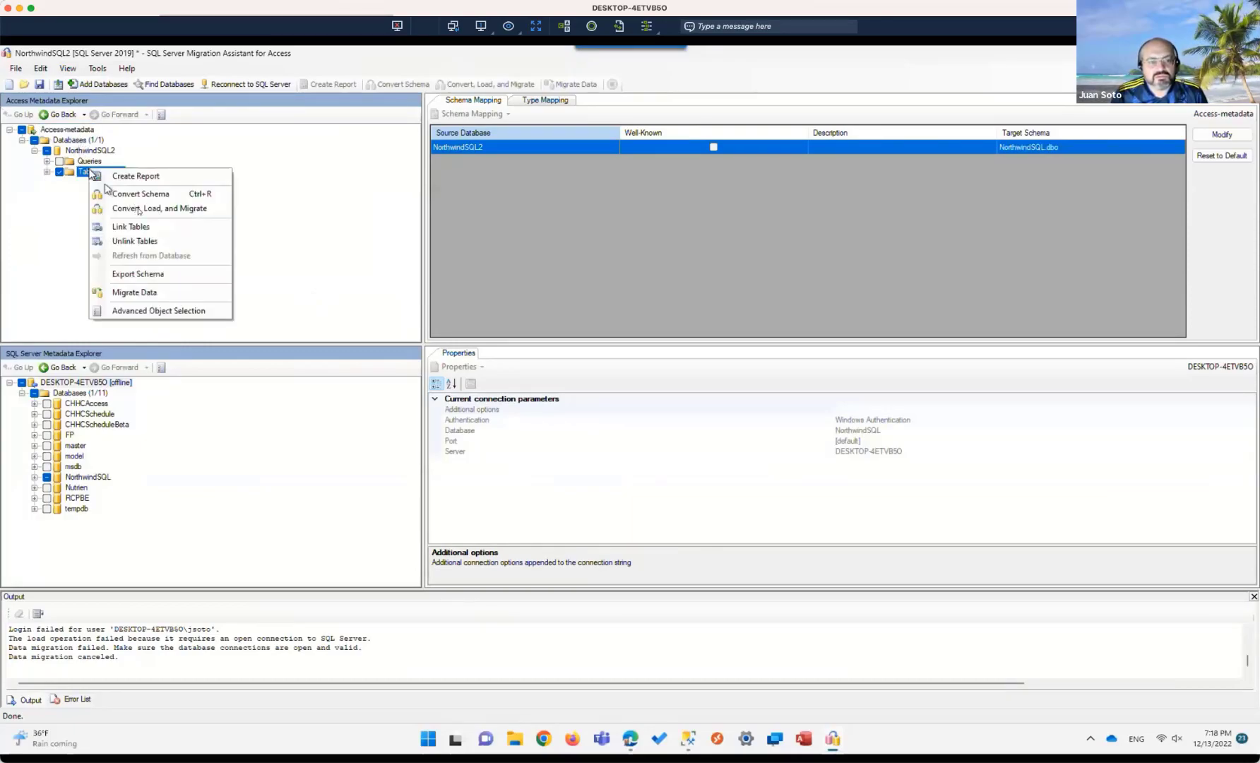
{"action": "left_click", "coordinate": [139, 209]}
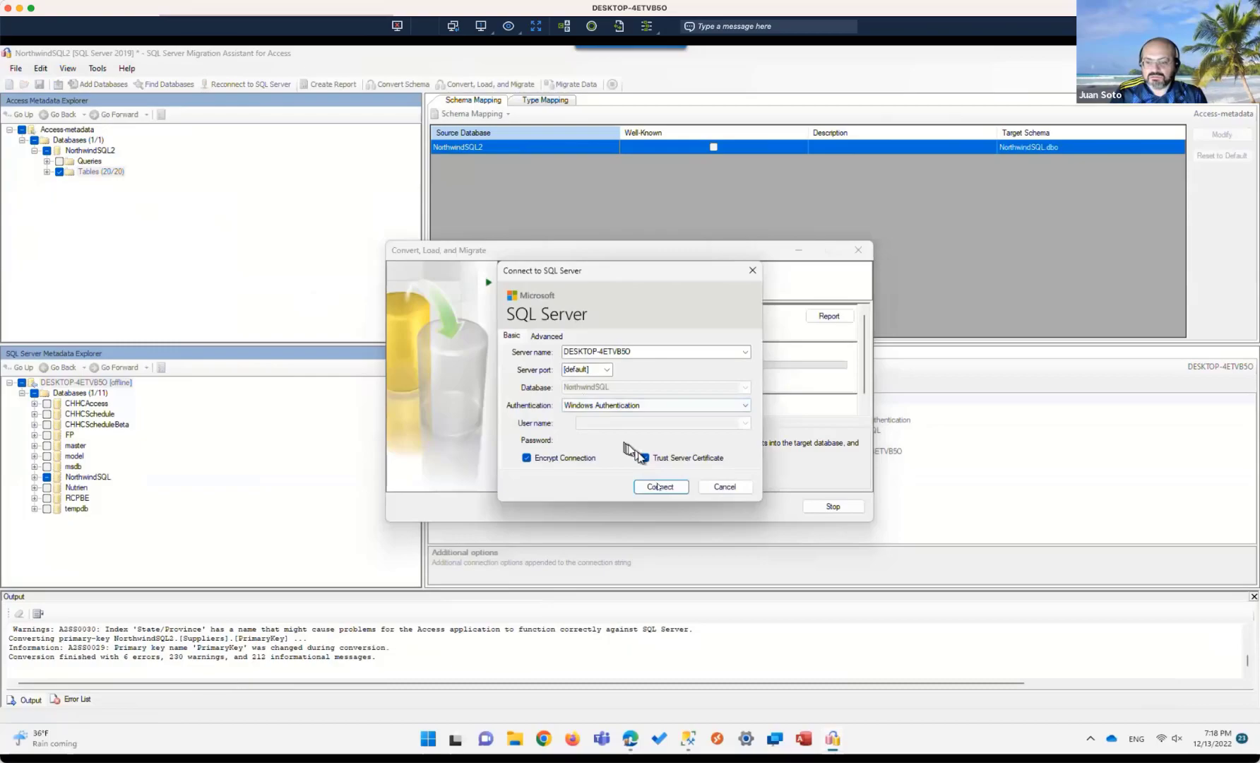
{"action": "left_click", "coordinate": [660, 487]}
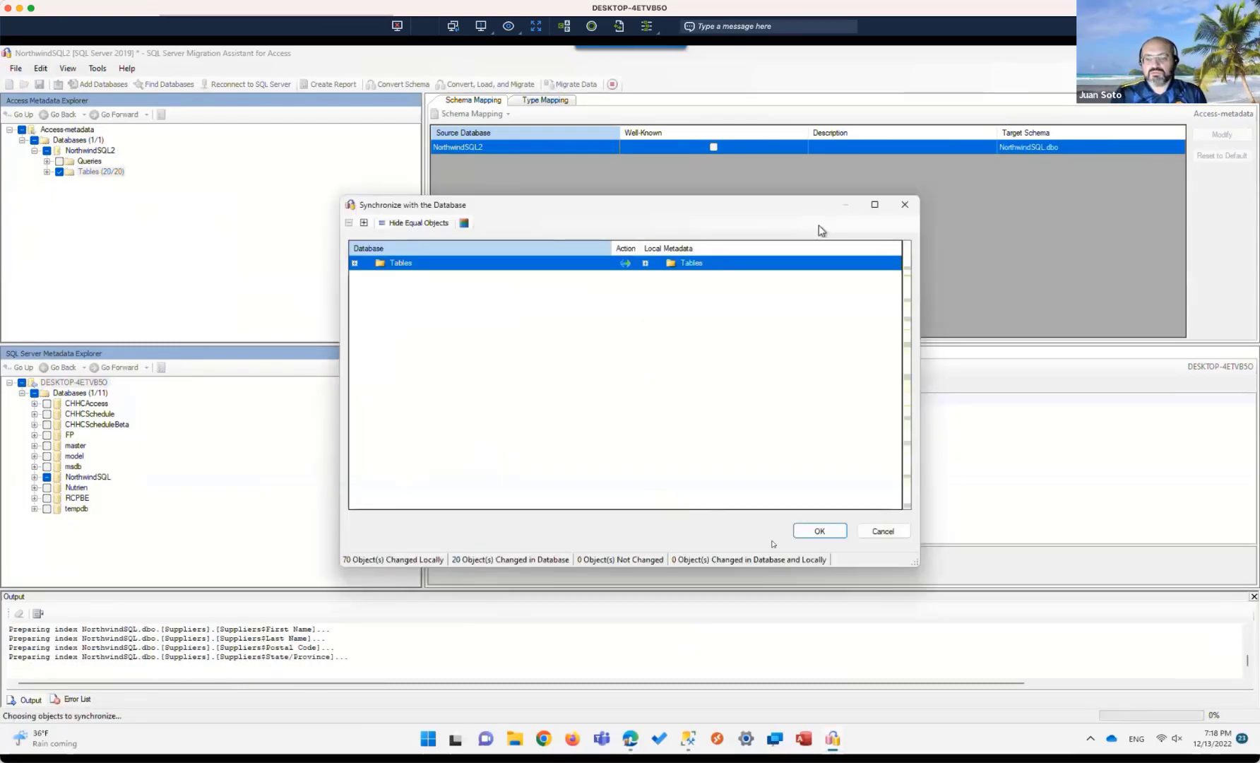
{"action": "left_click", "coordinate": [819, 532]}
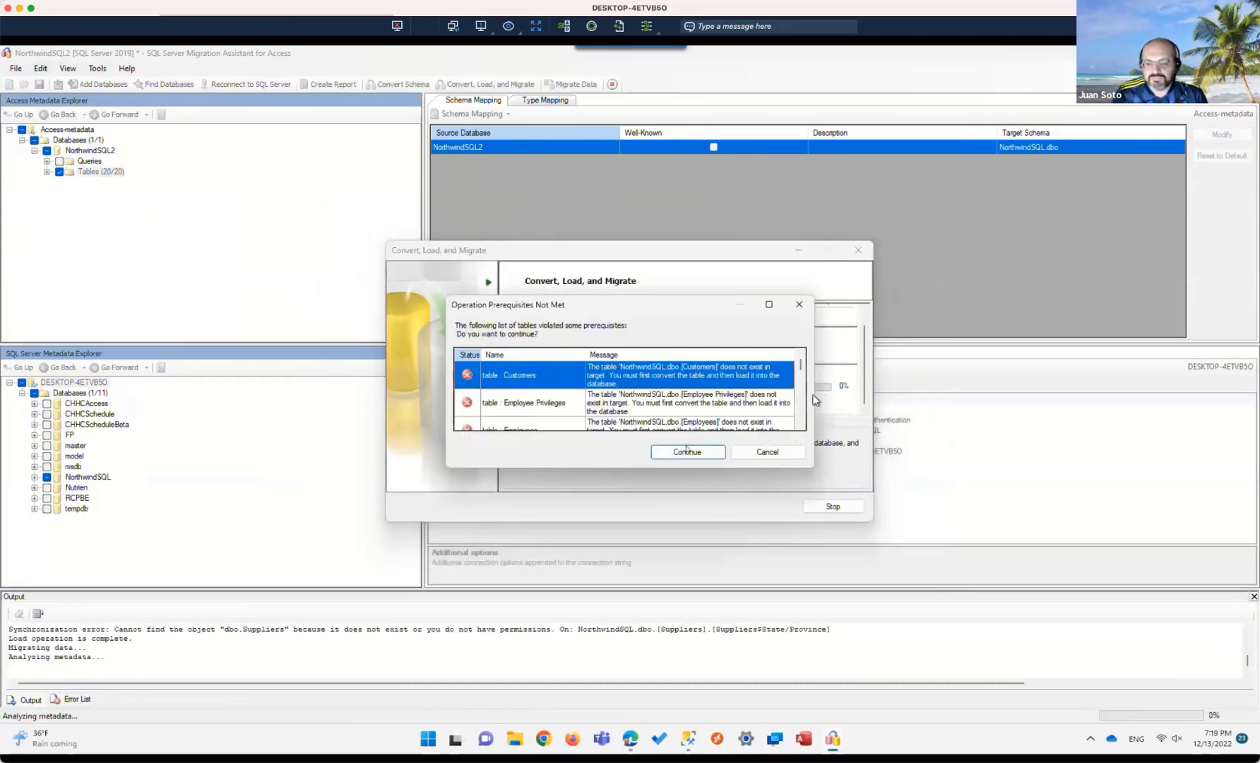
{"action": "left_click", "coordinate": [689, 453]}
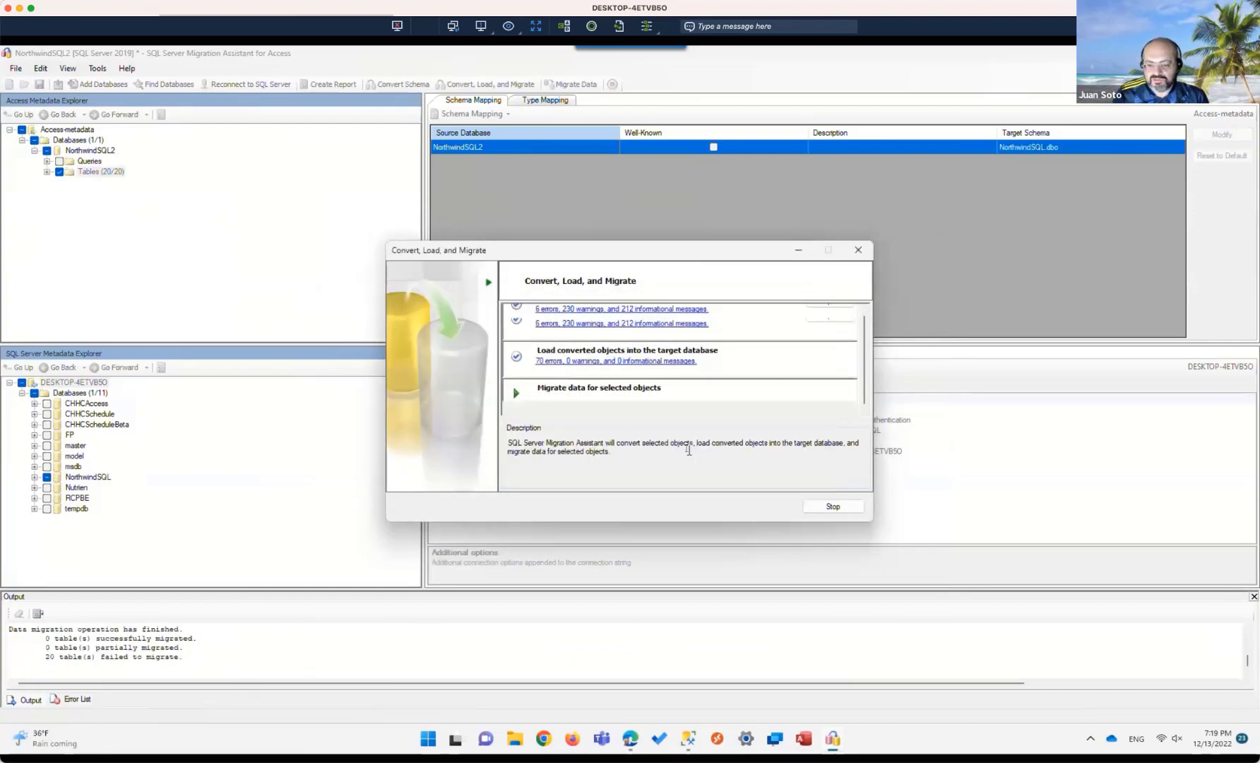
{"action": "left_click", "coordinate": [844, 507]}
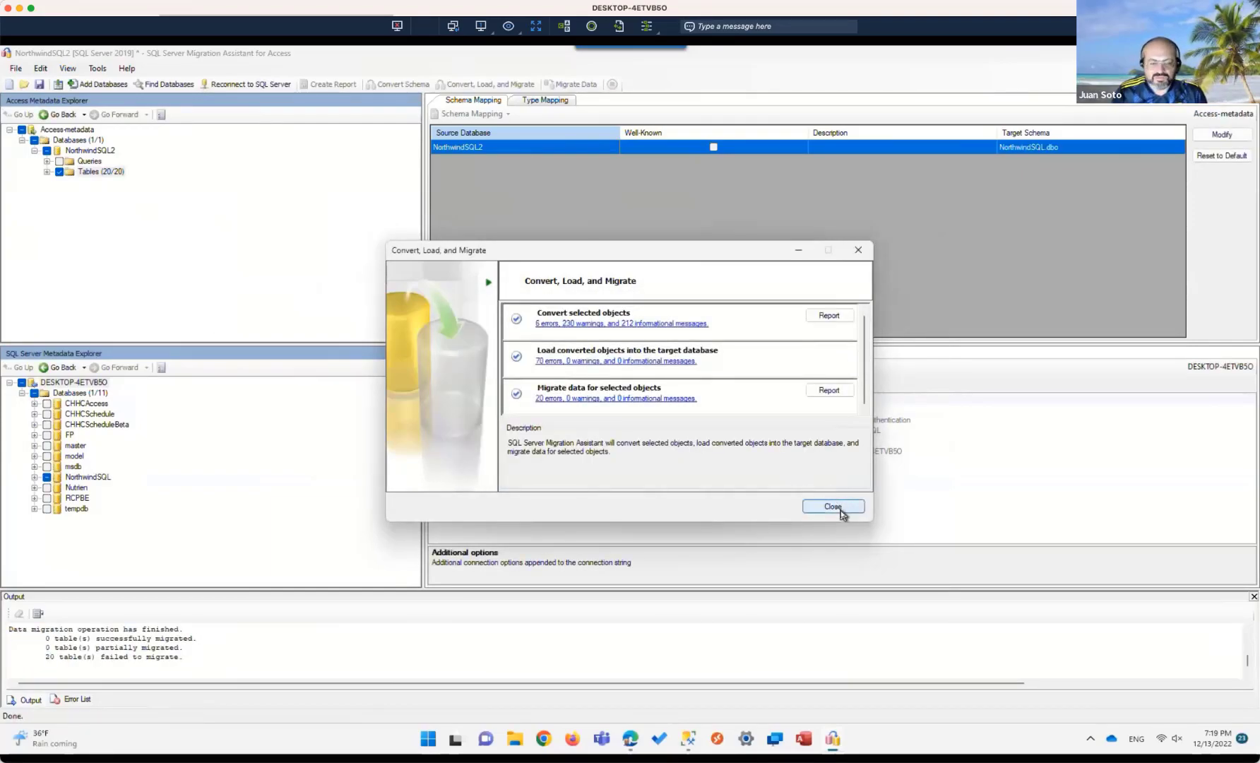
Step: Try to link the NorthwindSQL2 Tables folder to SQL Server, logging in with Windows Integrated authentication
{"action": "right_click", "coordinate": [104, 180]}
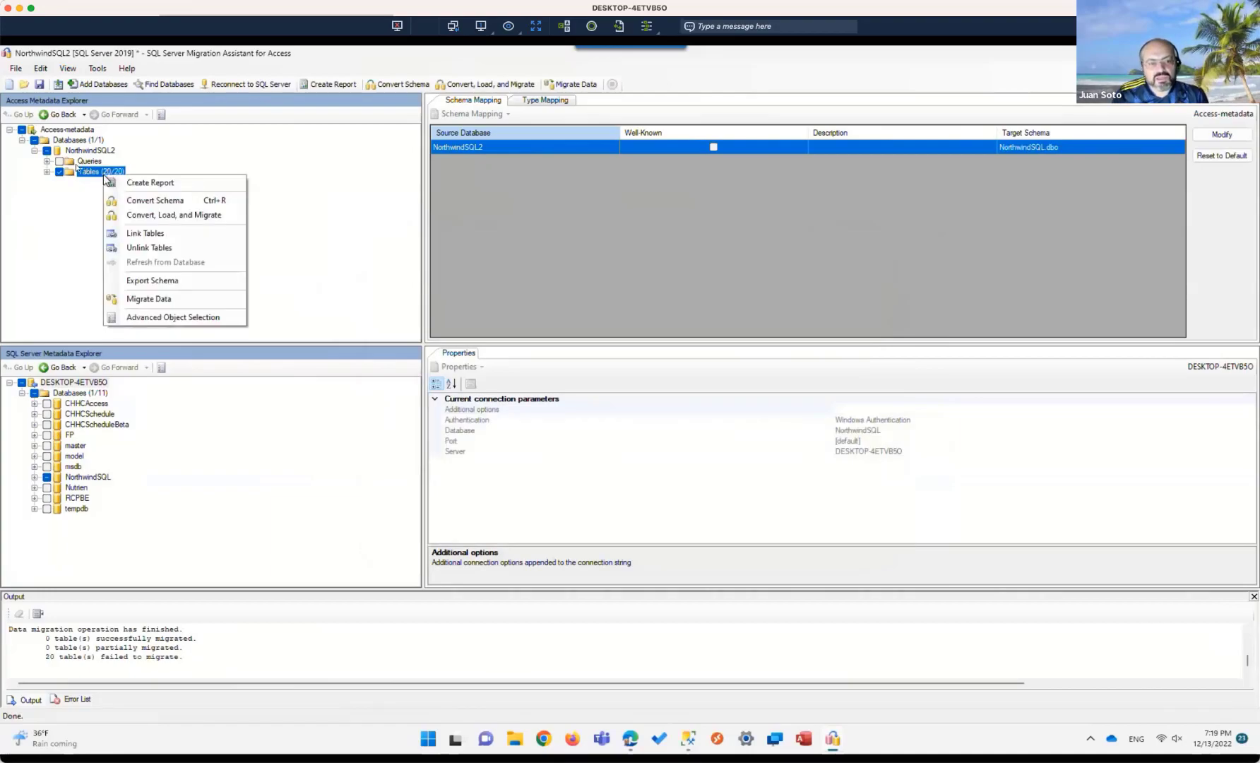
{"action": "left_click", "coordinate": [149, 233]}
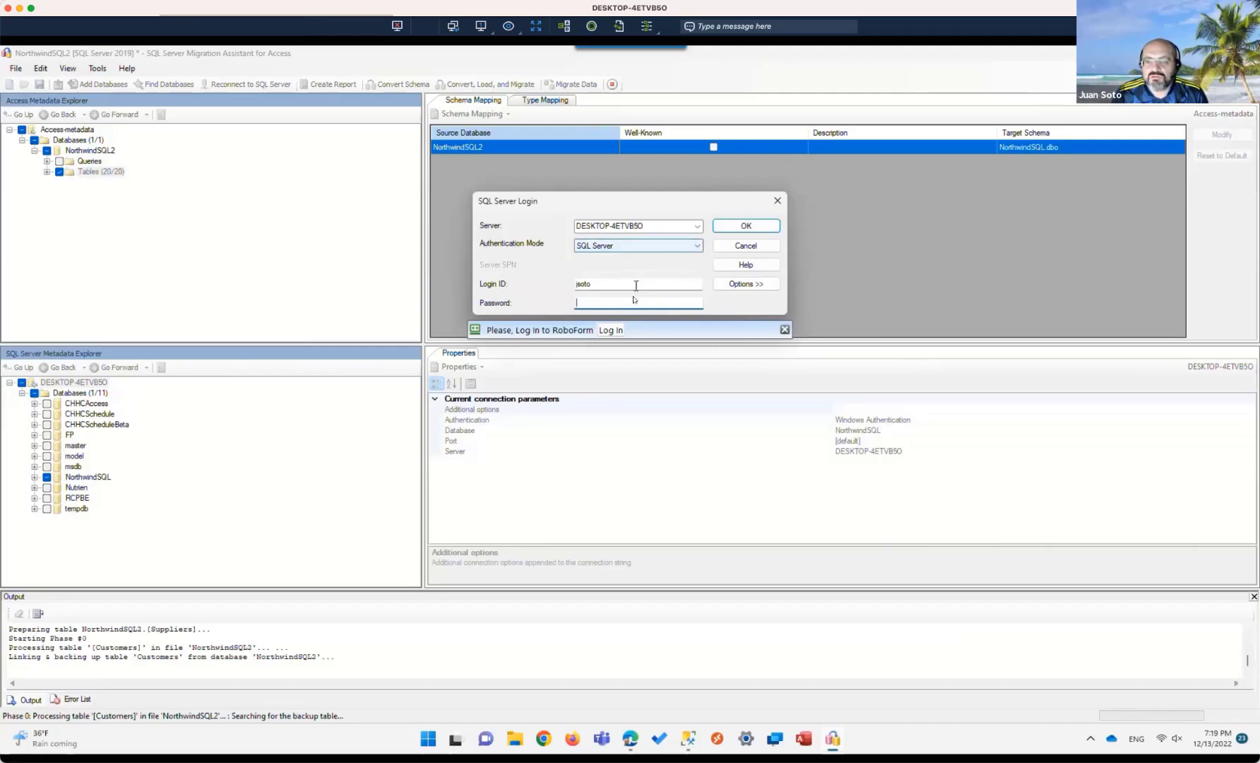
{"action": "left_click", "coordinate": [662, 245]}
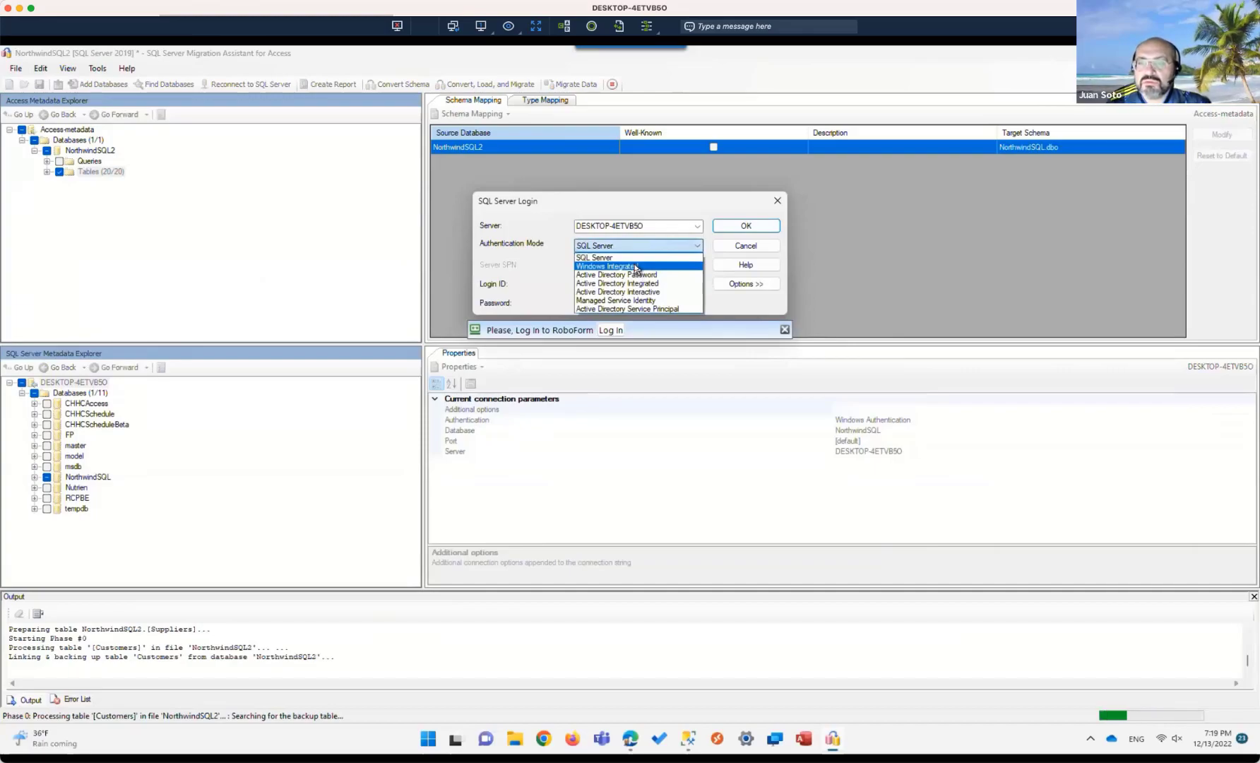
{"action": "left_click", "coordinate": [636, 267]}
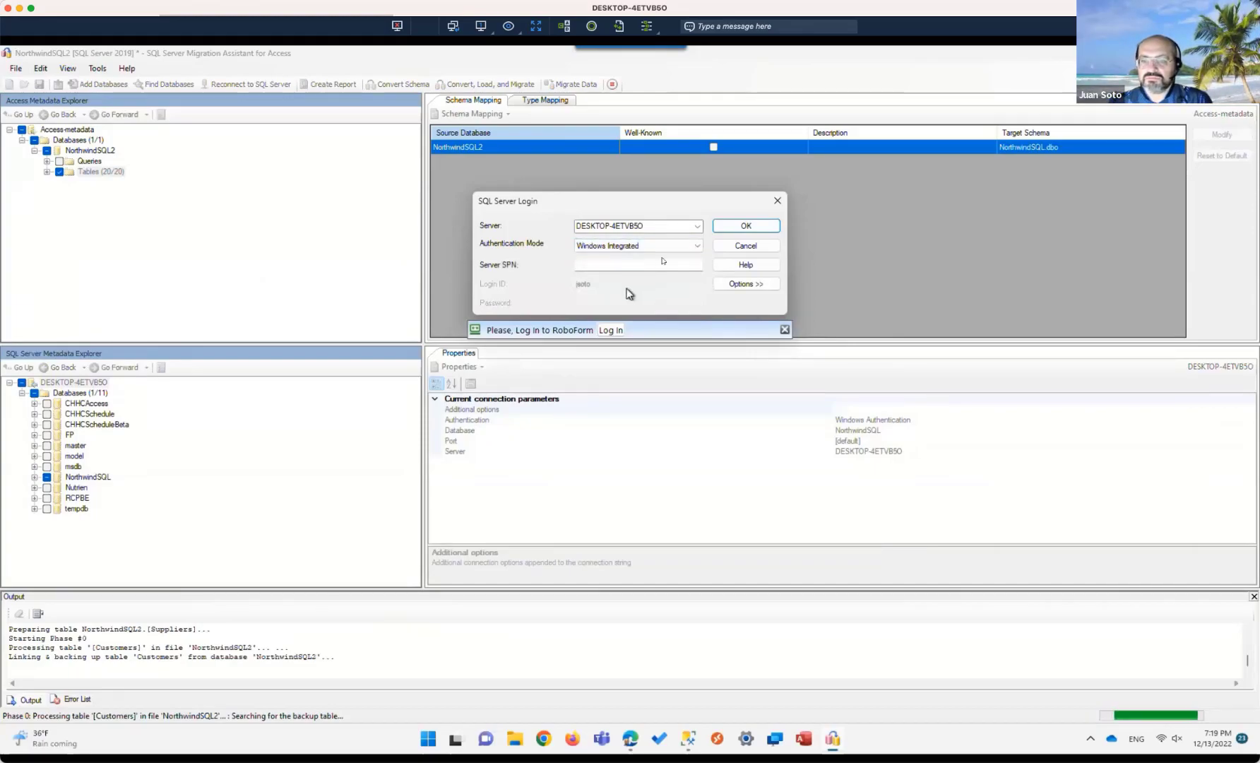
{"action": "left_click", "coordinate": [696, 247]}
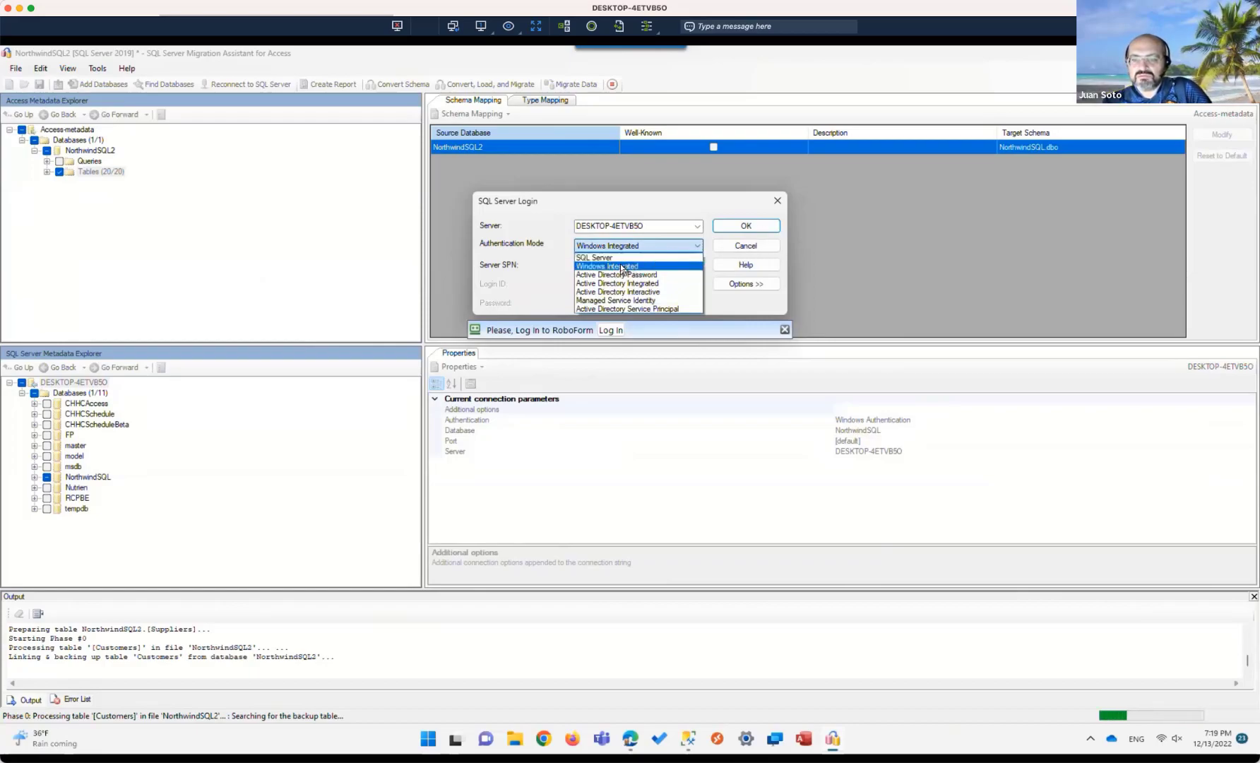
{"action": "left_click", "coordinate": [621, 267]}
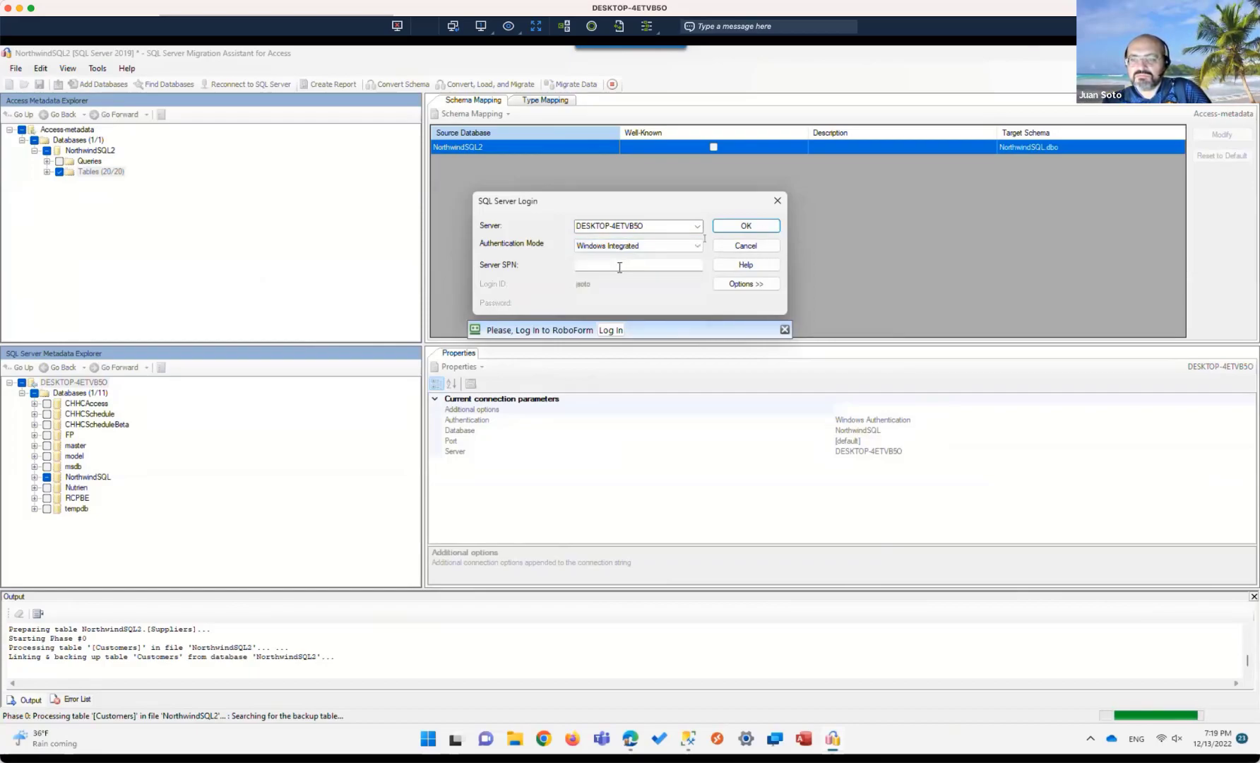
{"action": "left_click", "coordinate": [745, 226]}
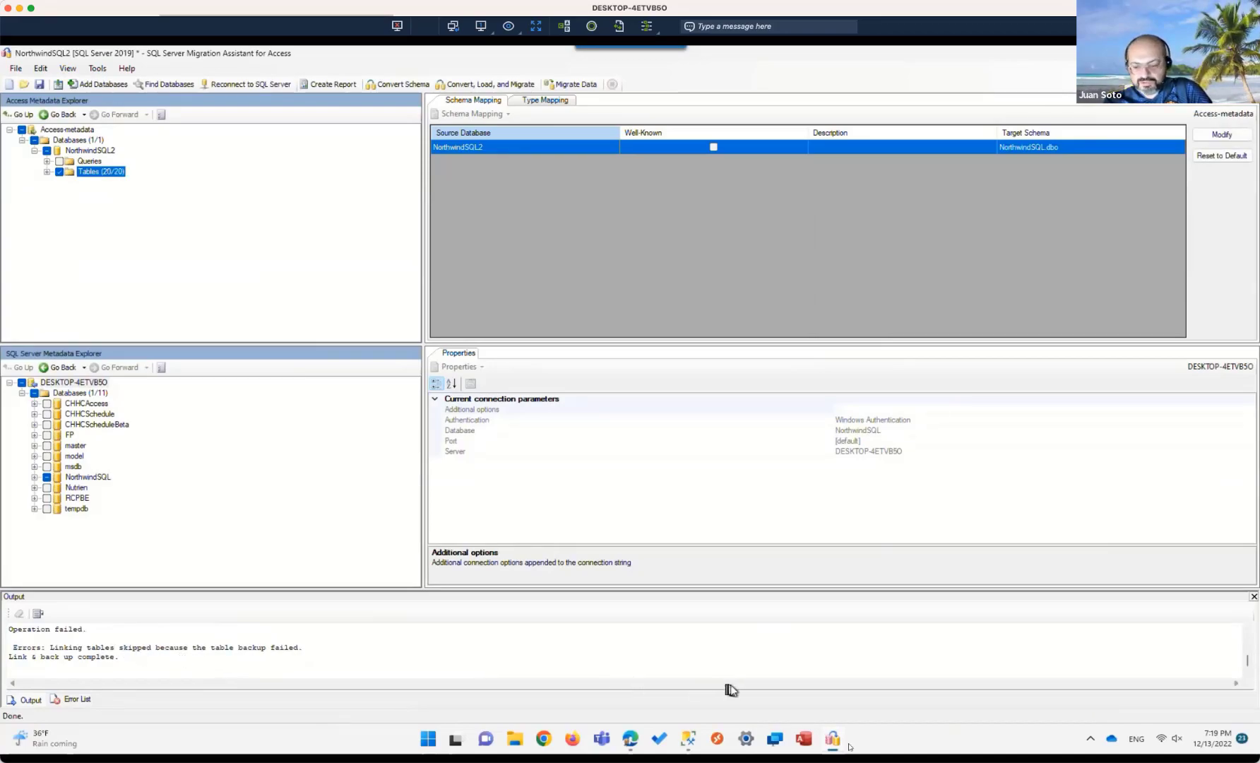
Step: Switch to Access, open the recent database NorthwindSQL2.accdb, and dismiss its login dialog
{"action": "left_click", "coordinate": [804, 739]}
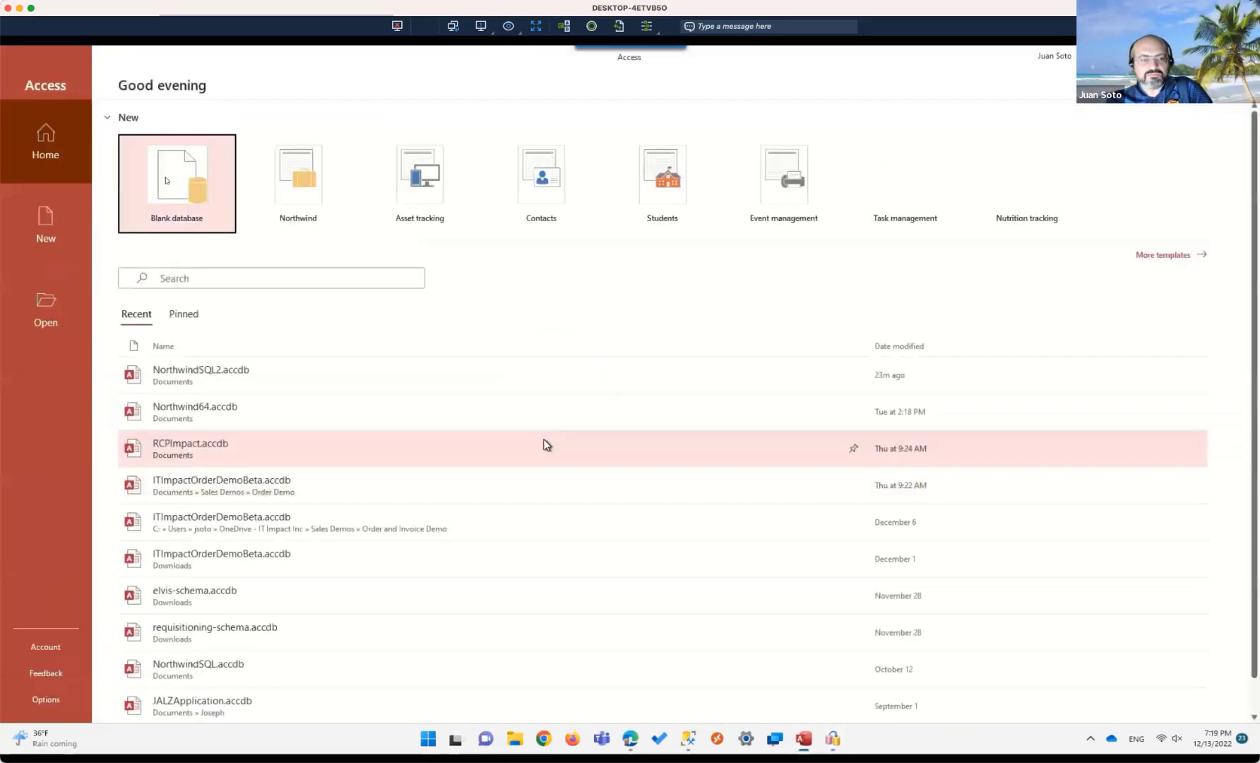
{"action": "left_click", "coordinate": [215, 373]}
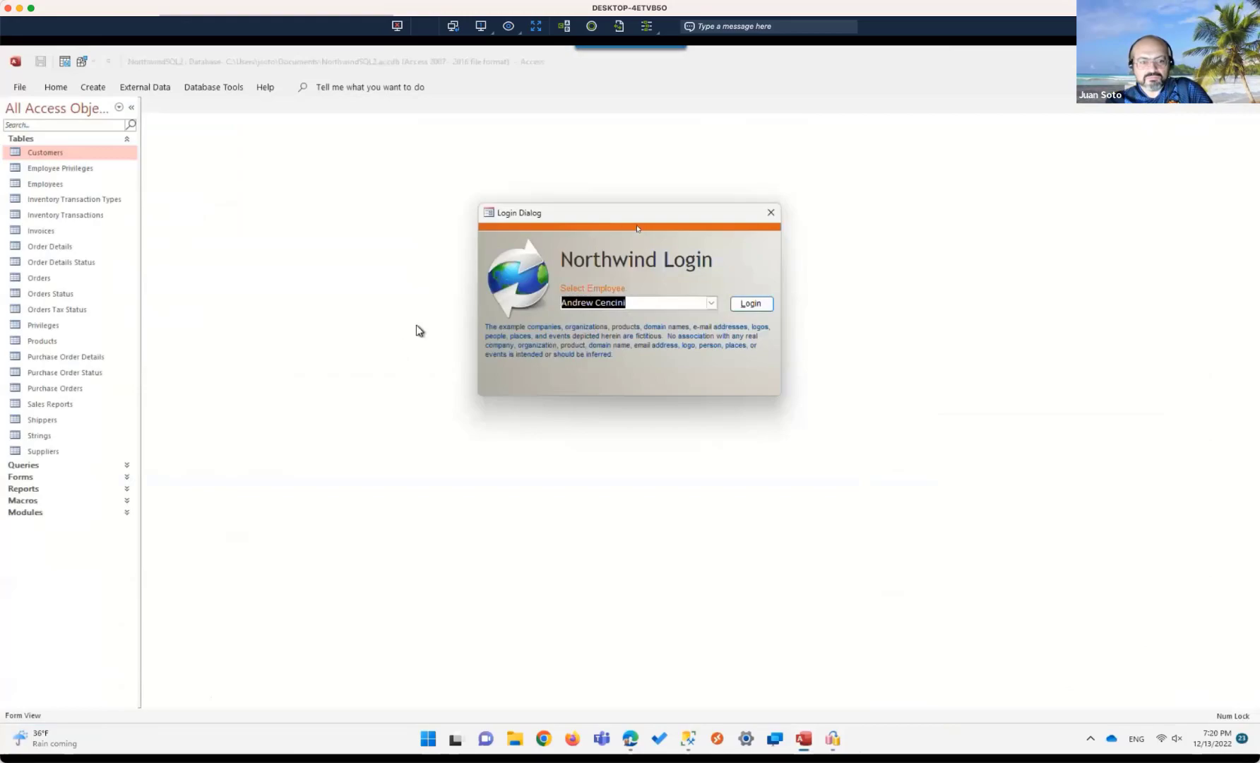
{"action": "left_click", "coordinate": [771, 213]}
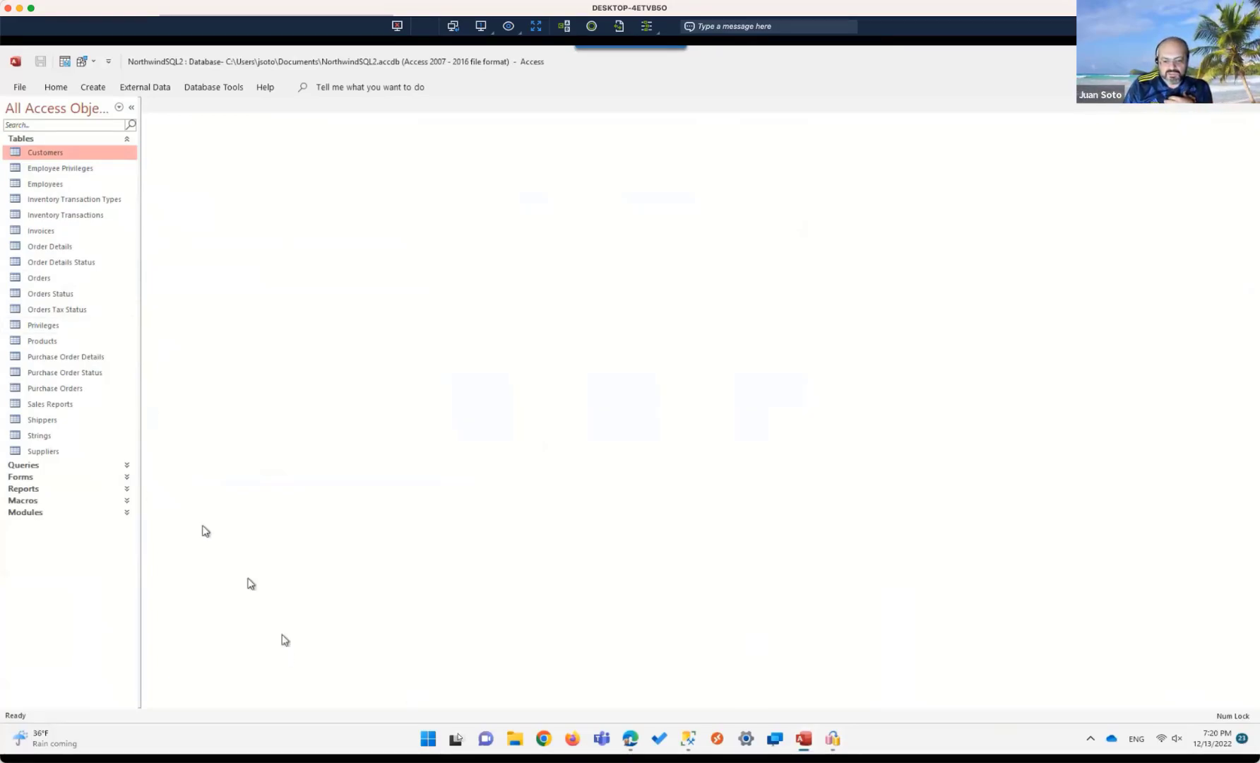
Step: Open Control Panel, search it for odbc, and launch the 64-bit ODBC data source setup
{"action": "left_click", "coordinate": [428, 739]}
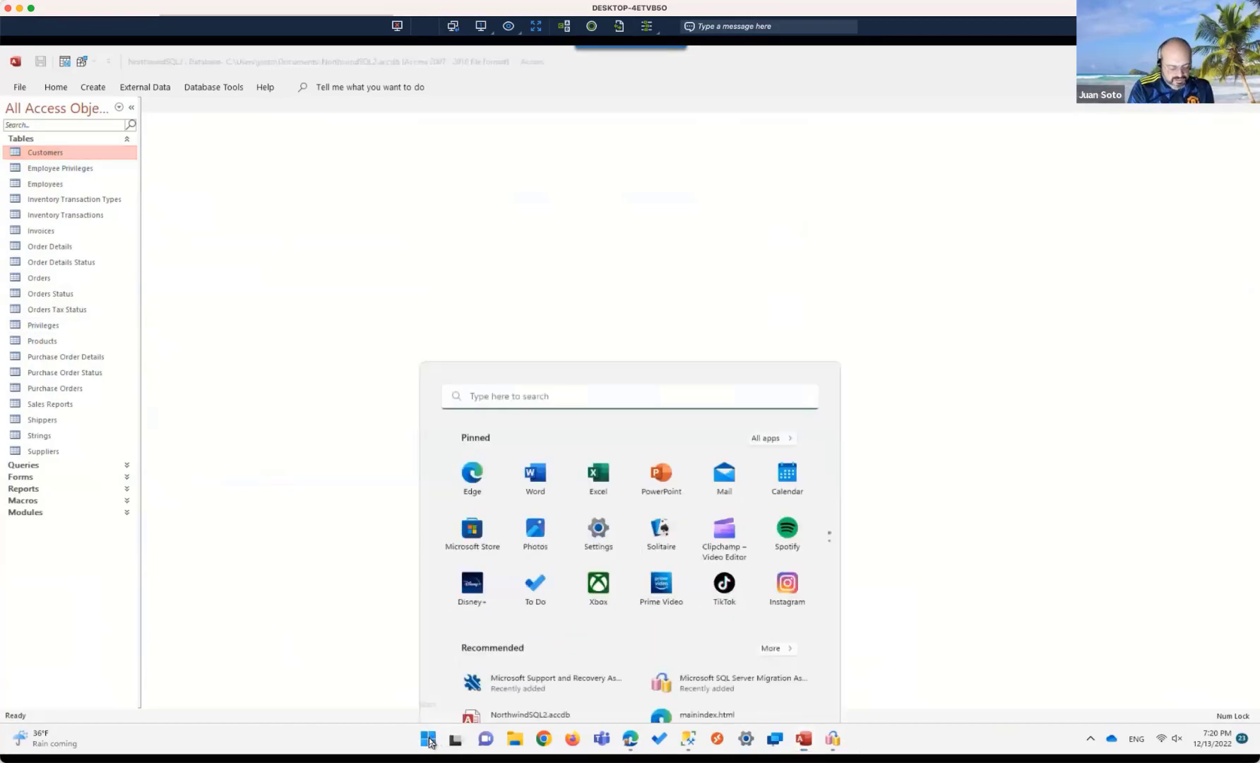
{"action": "type", "text": "contr"}
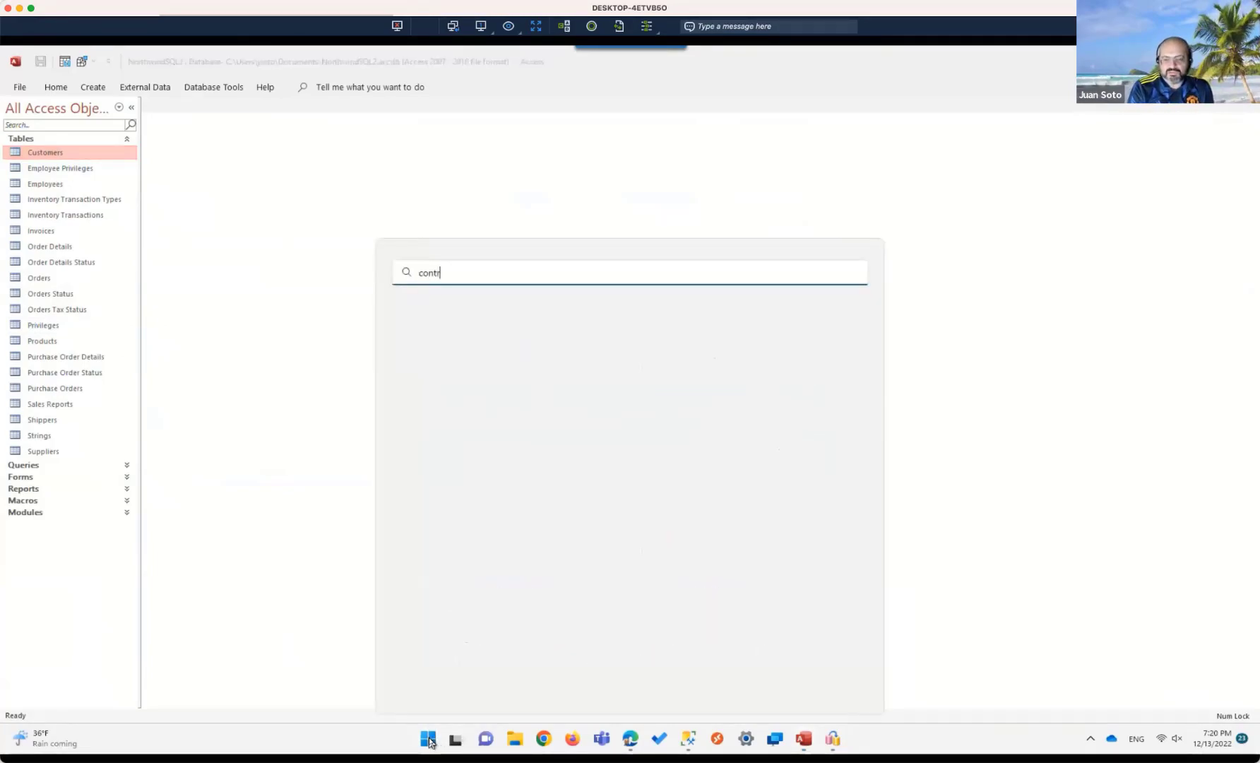
{"action": "type", "text": "ol"}
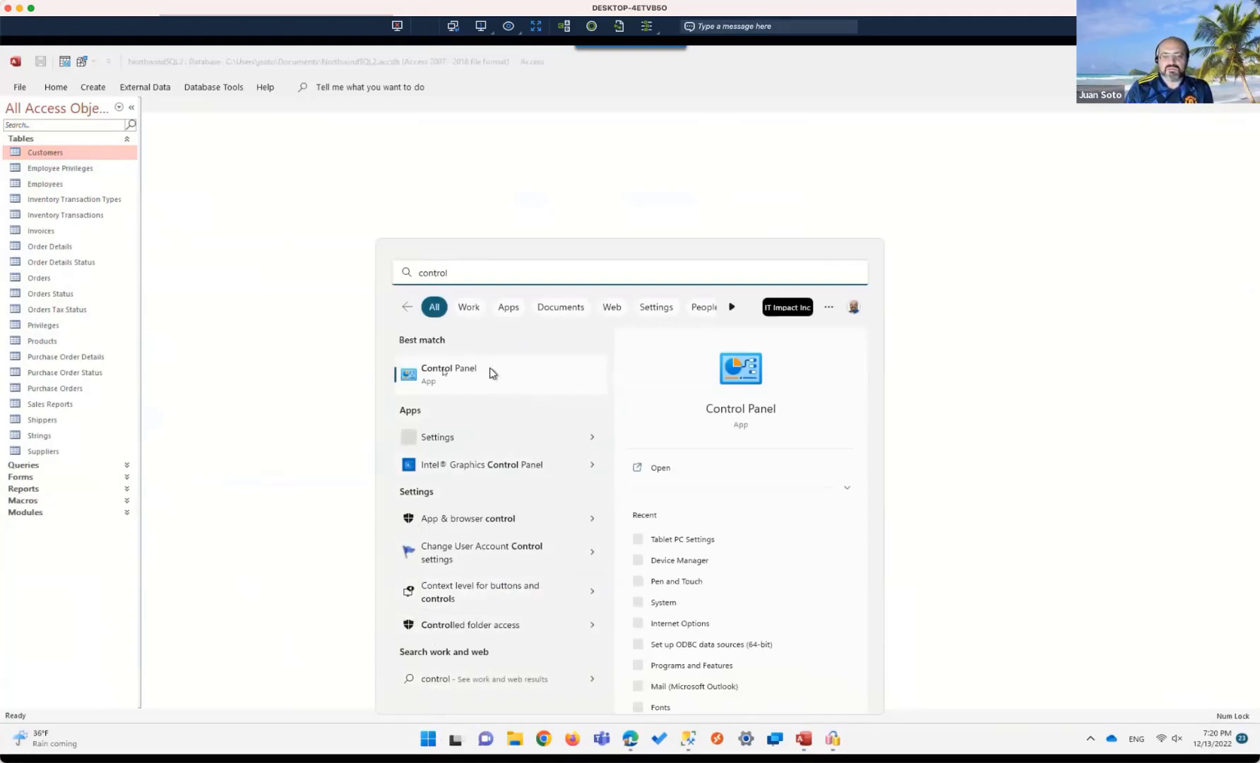
{"action": "left_click", "coordinate": [445, 374]}
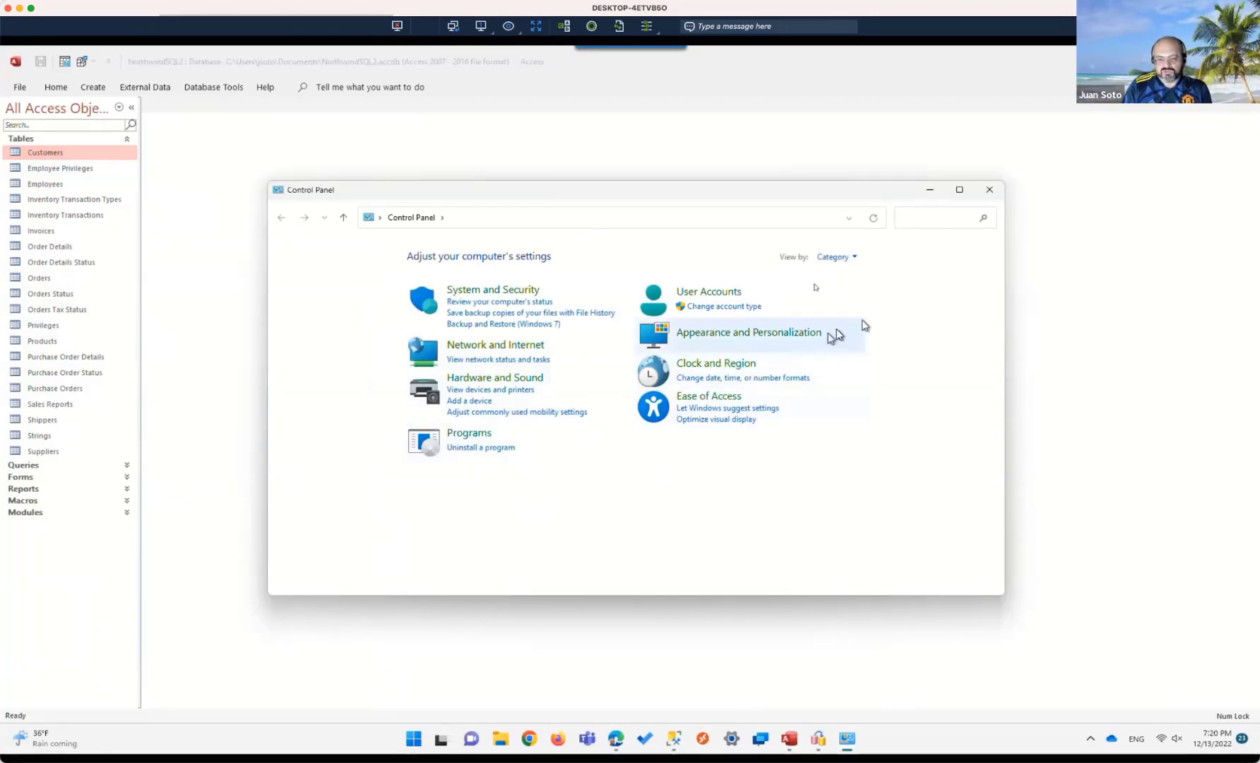
{"action": "left_click", "coordinate": [911, 216]}
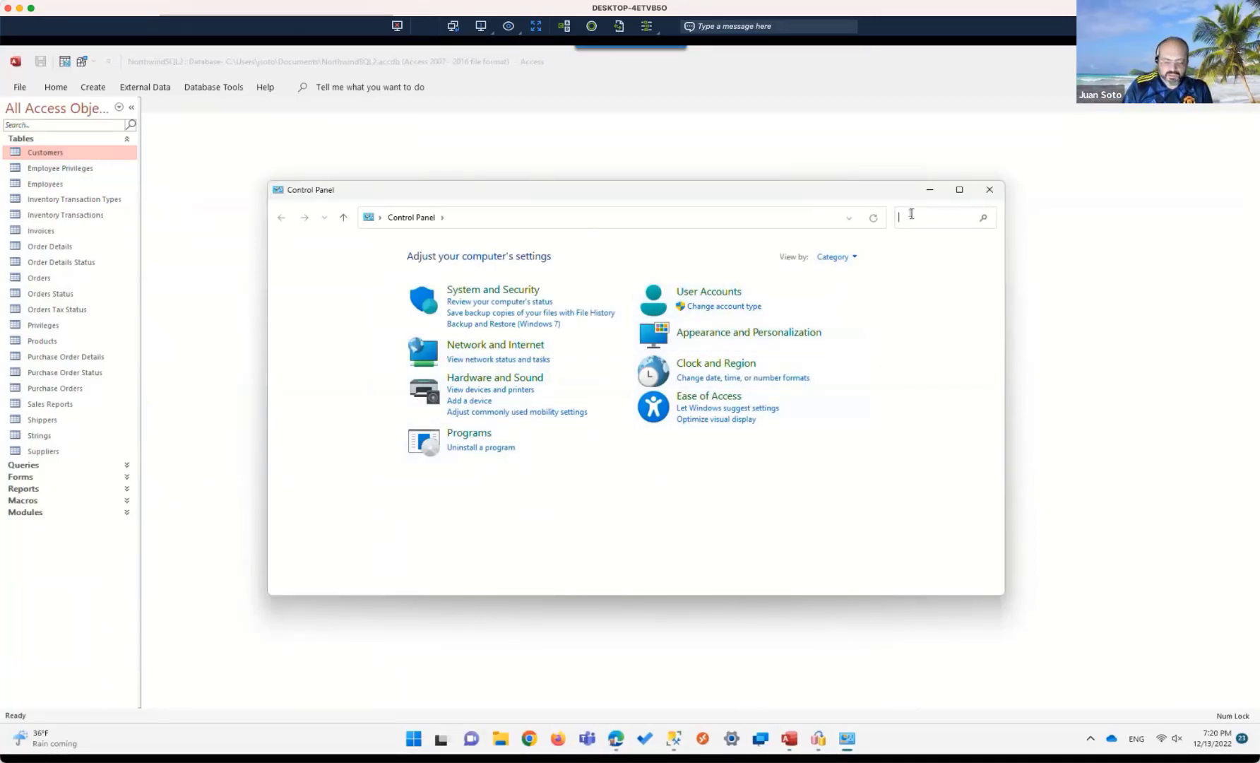
{"action": "type", "text": "o"}
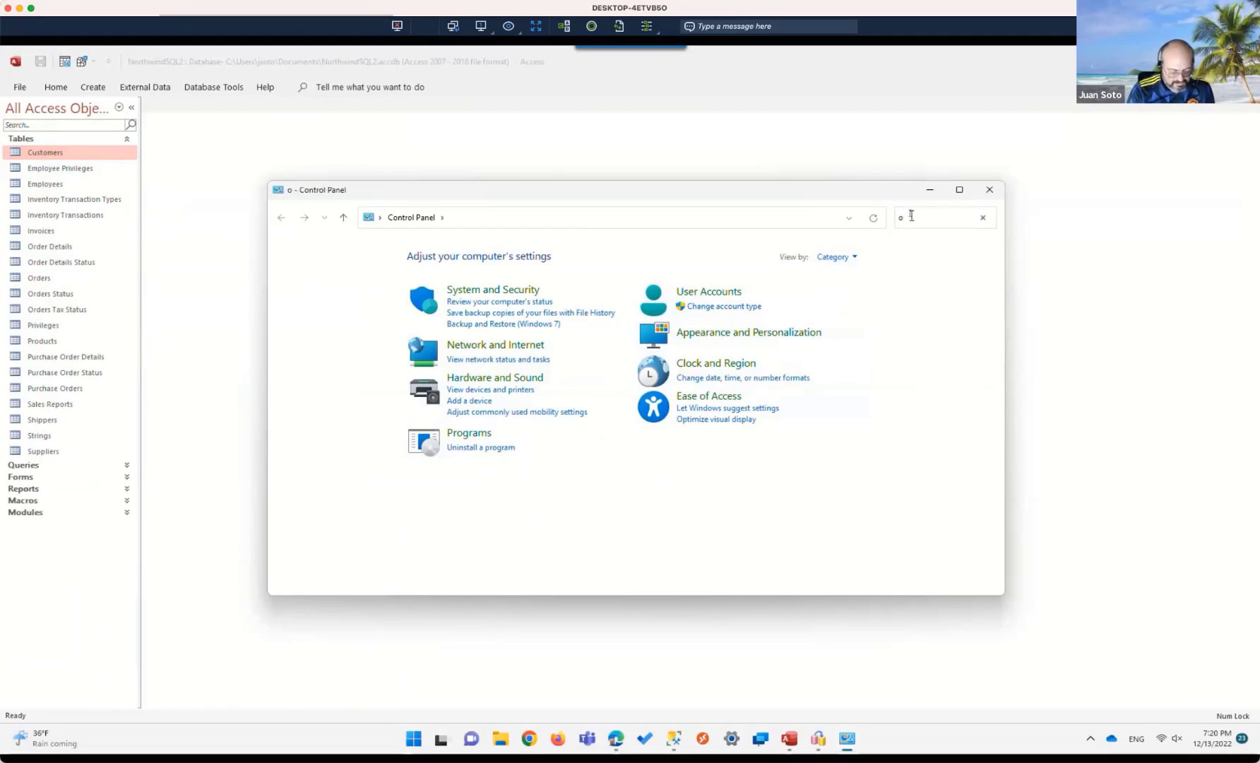
{"action": "type", "text": "dbc"}
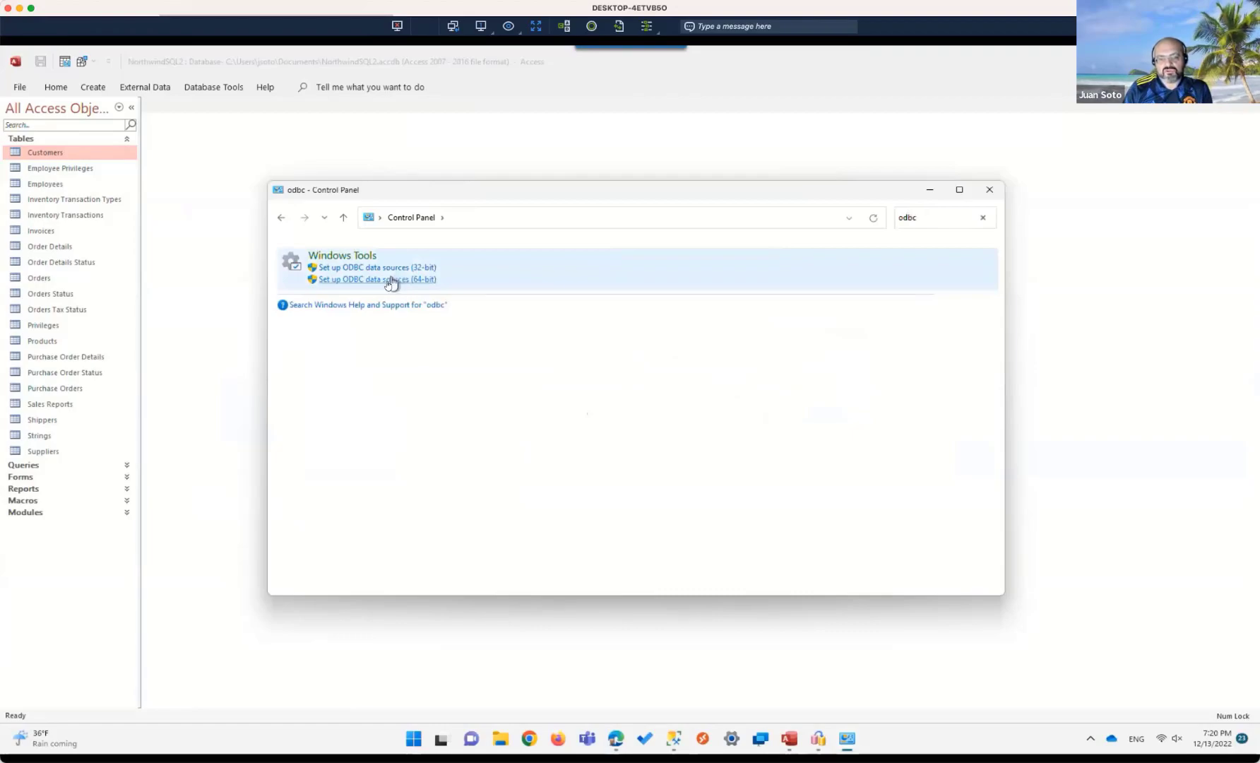
{"action": "left_click", "coordinate": [389, 283]}
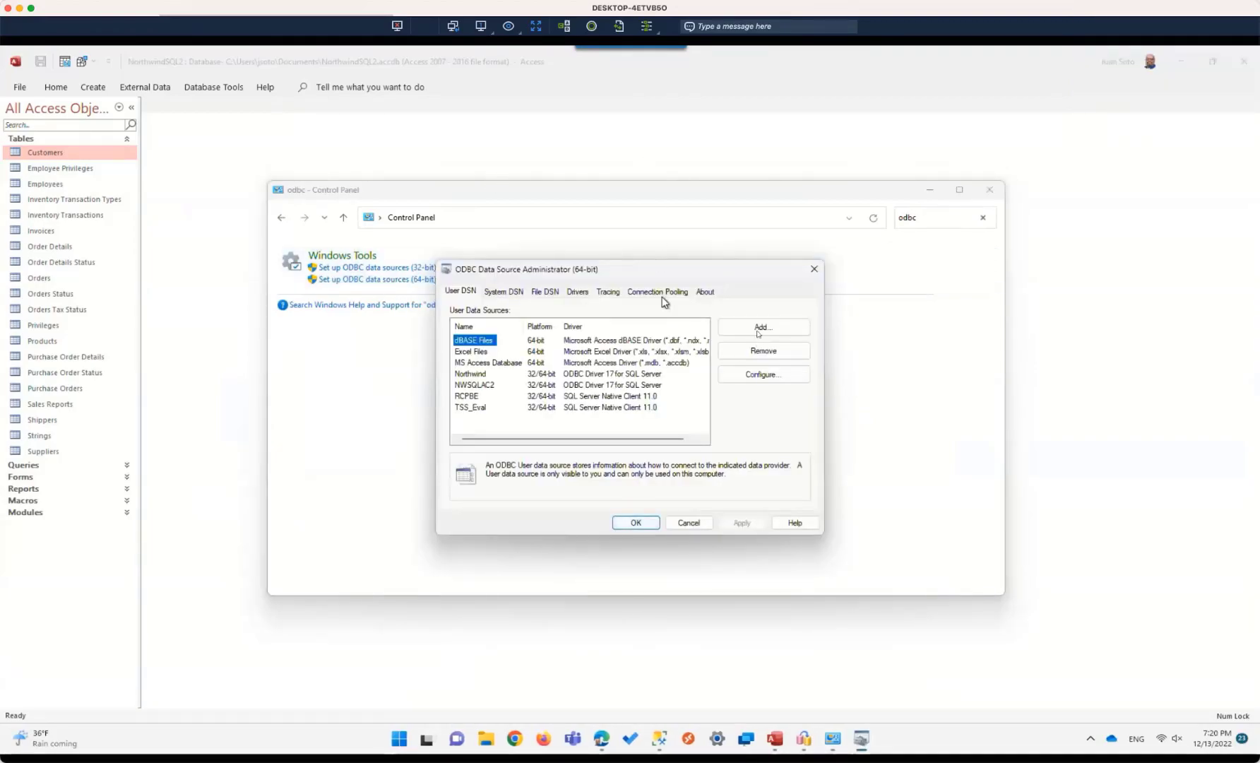
Step: Start a new user data source based on ODBC Driver 18 for SQL Server
{"action": "left_click", "coordinate": [759, 329]}
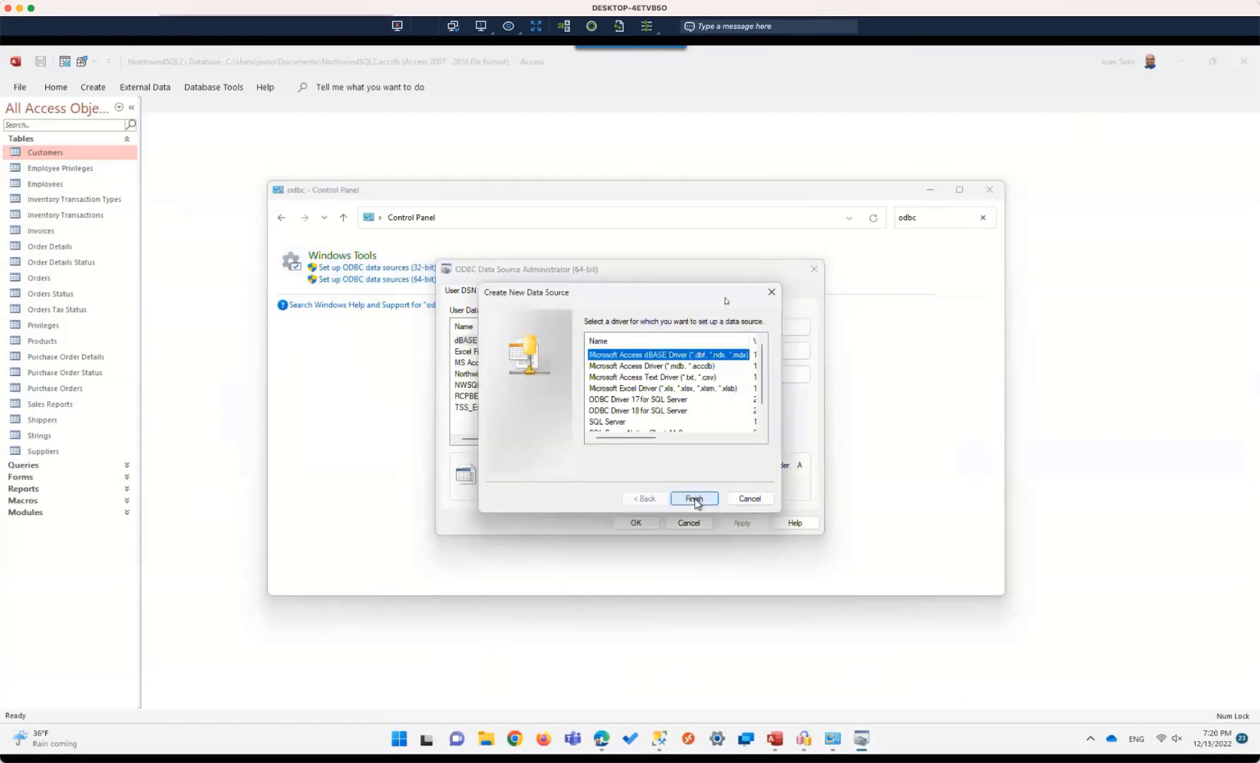
{"action": "scroll", "coordinate": [664, 418], "scroll_direction": "down", "scroll_amount": 1}
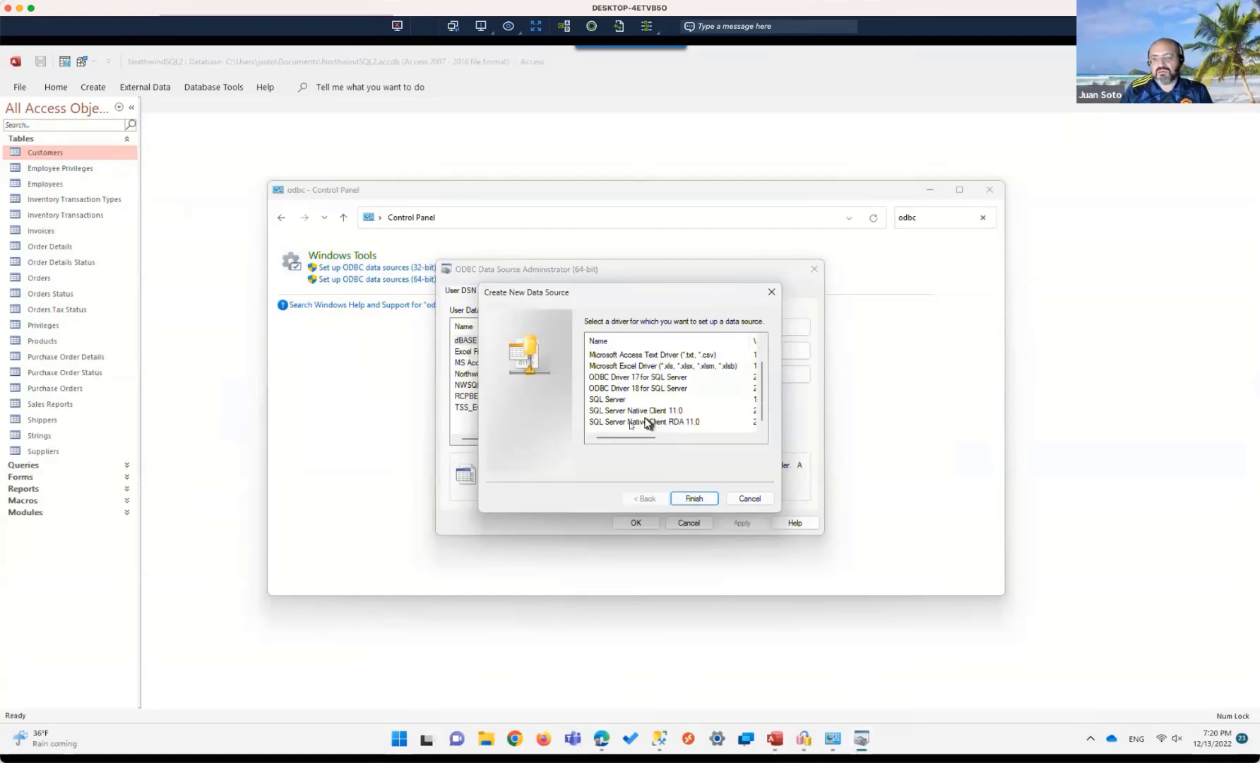
{"action": "left_click", "coordinate": [641, 389]}
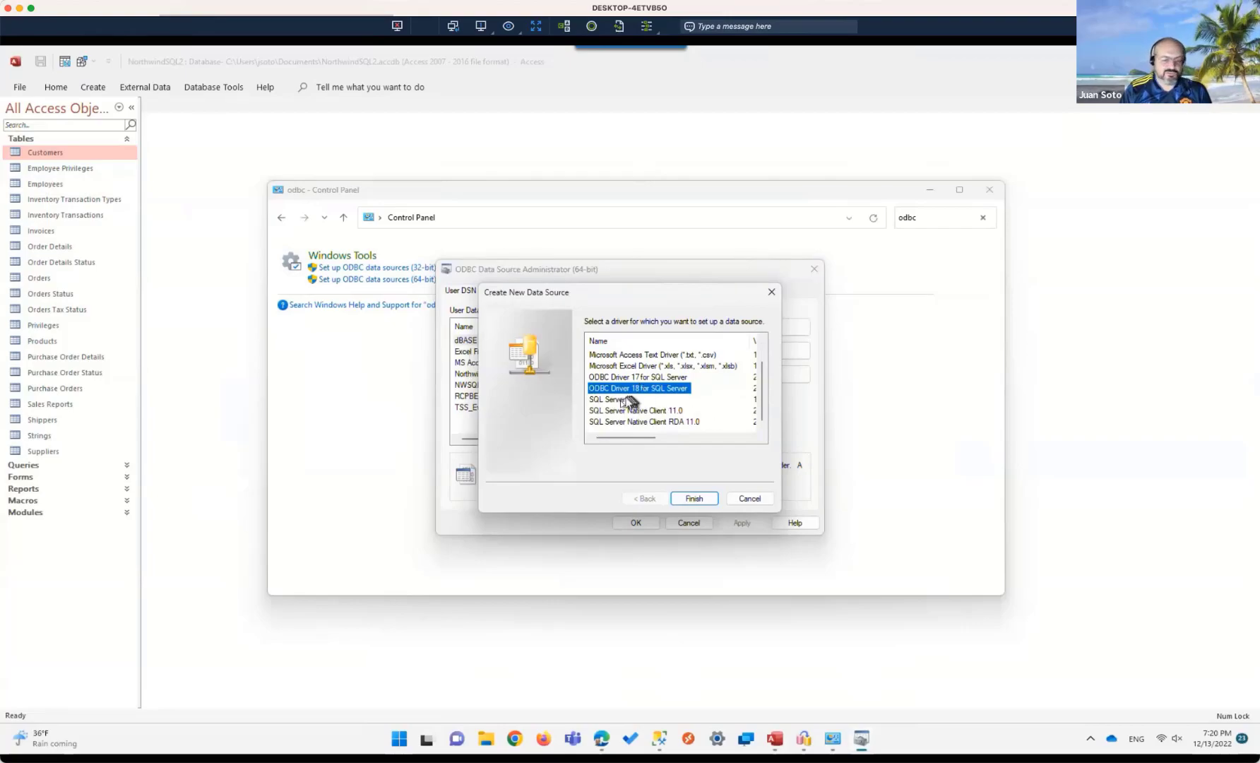
{"action": "left_click", "coordinate": [621, 401]}
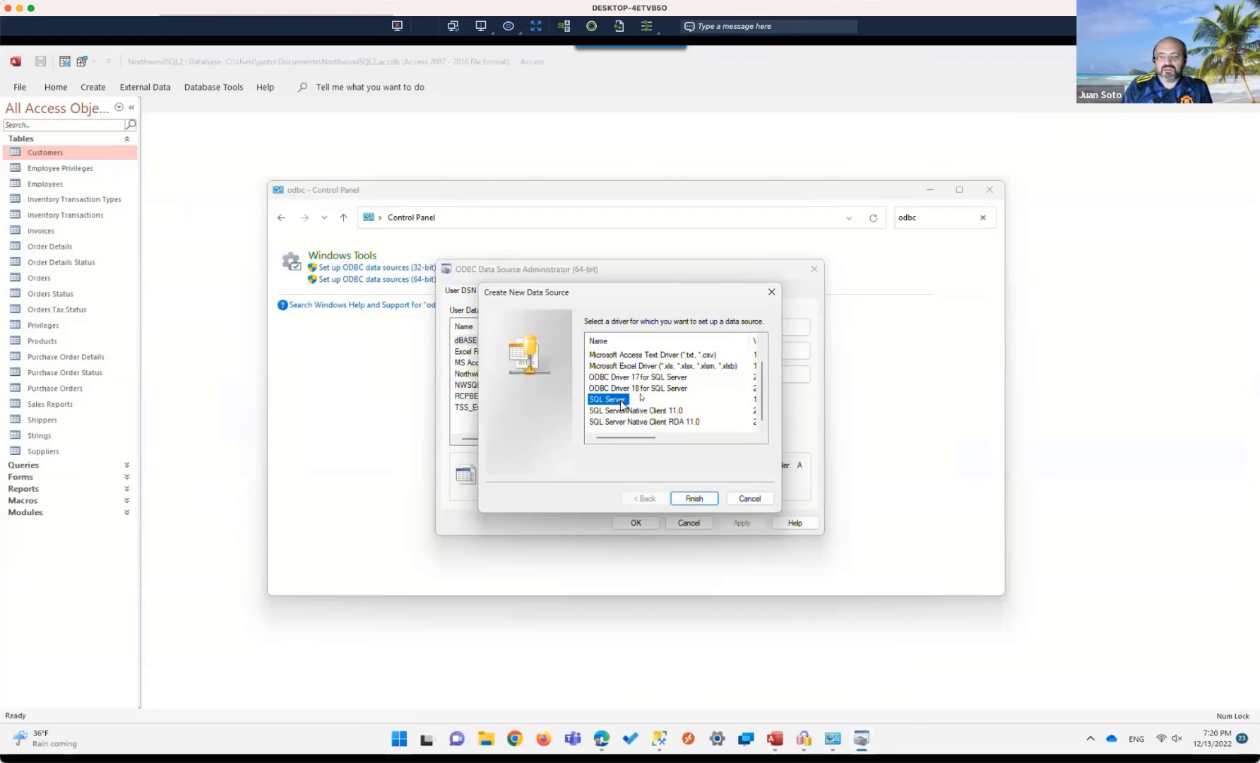
{"action": "left_click", "coordinate": [647, 389]}
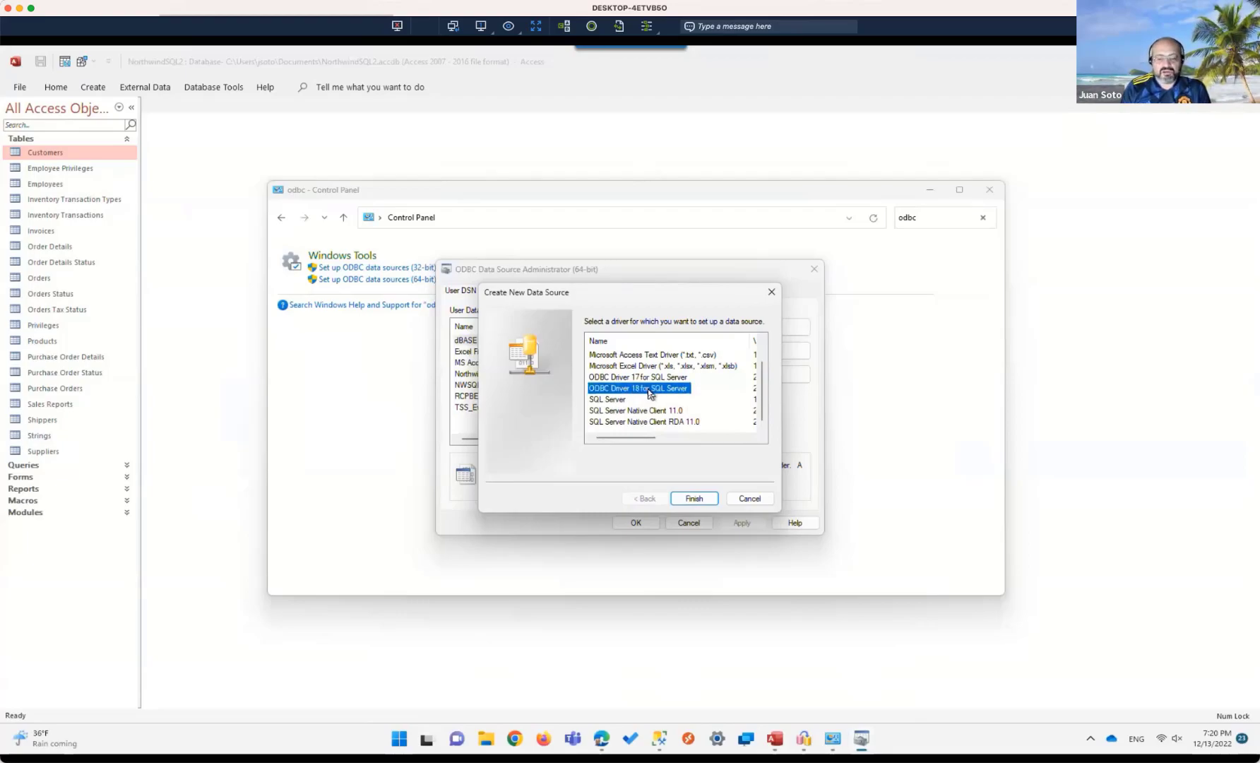
{"action": "left_click", "coordinate": [692, 500]}
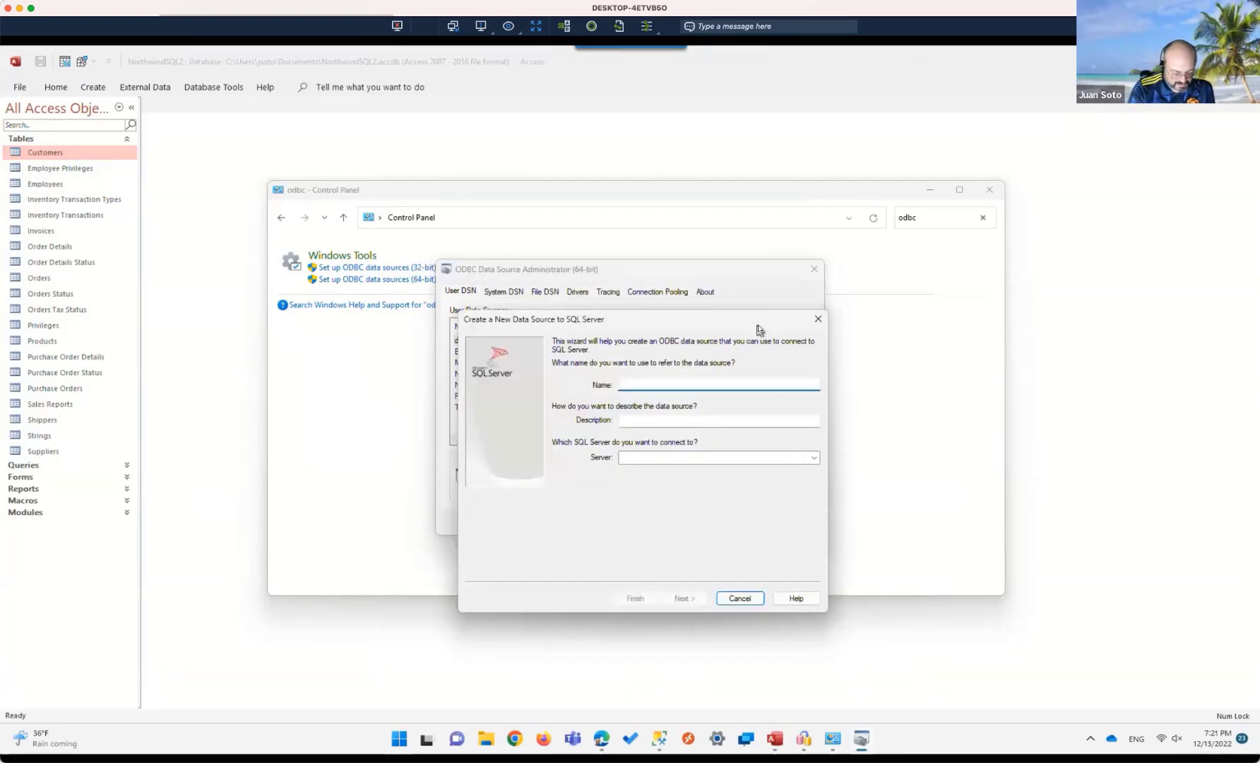
Step: Name the data source NorthwindSQL, set its server to localserver, and keep Integrated Windows authentication
{"action": "type", "text": "NorthwindSQL"}
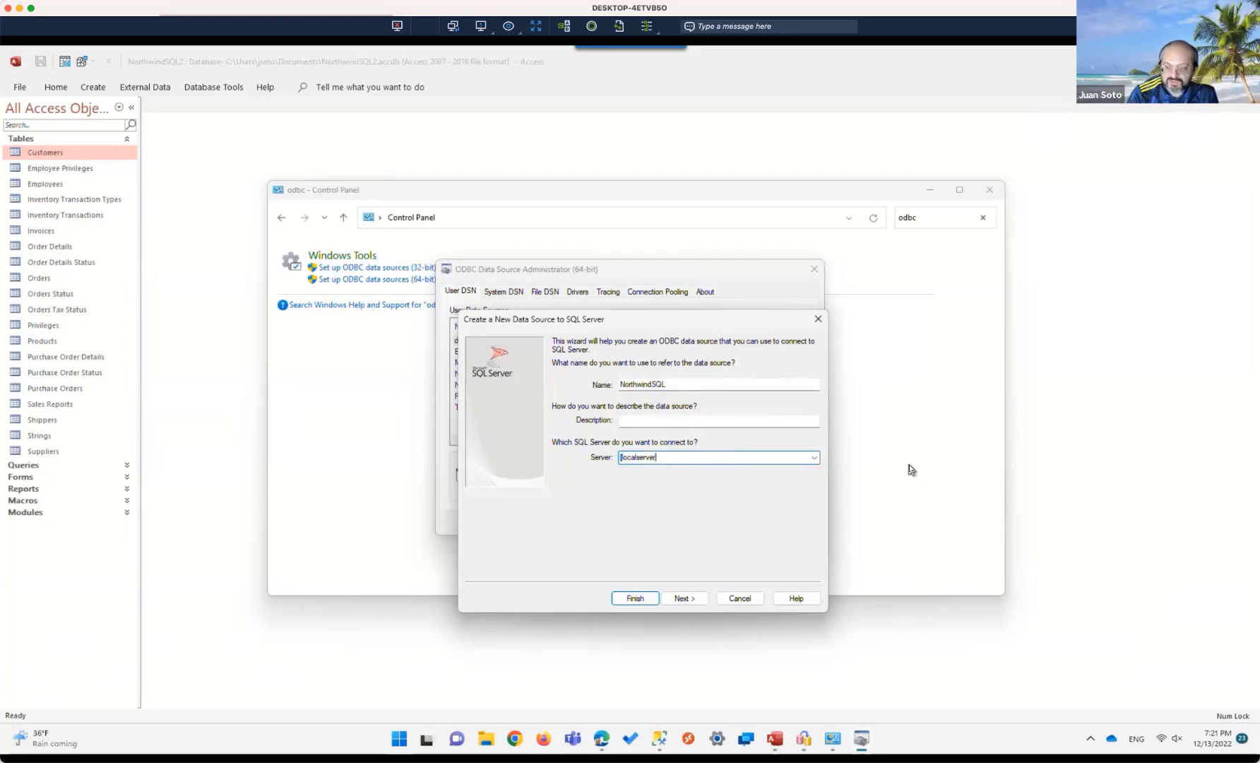
{"action": "left_click", "coordinate": [680, 600]}
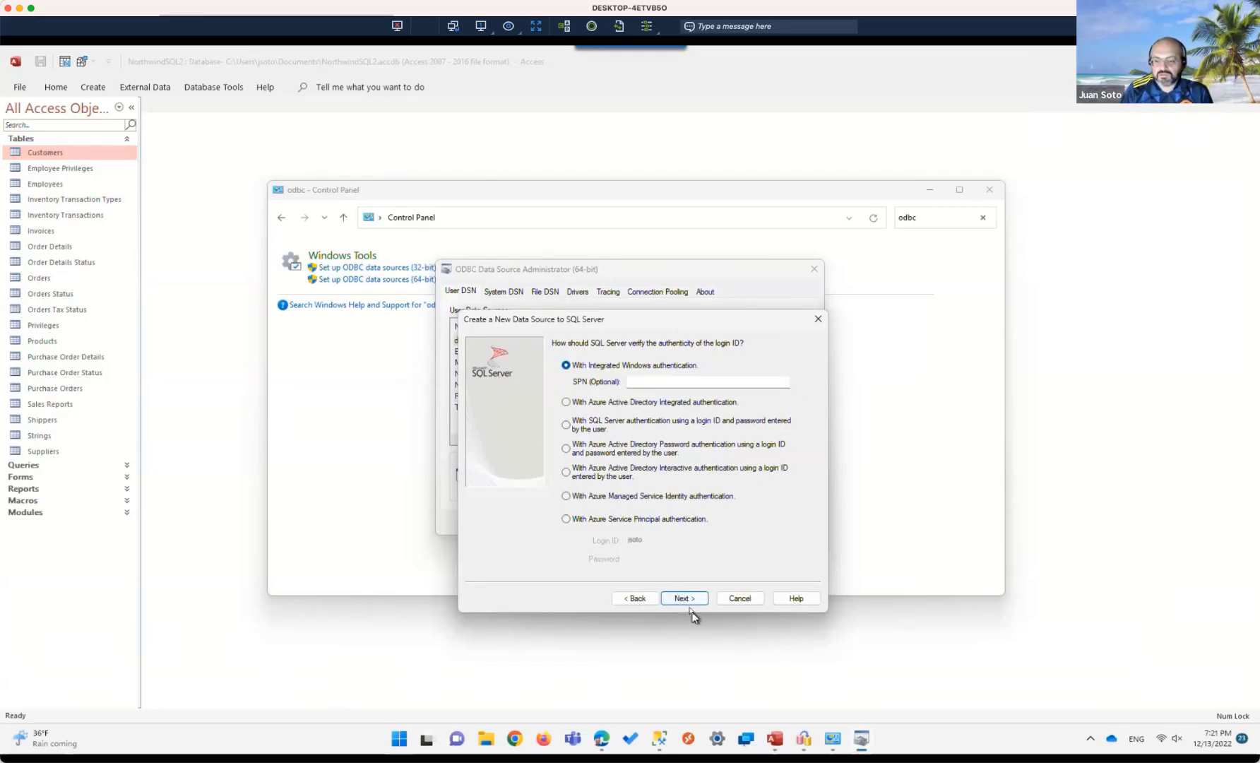
{"action": "left_click", "coordinate": [686, 600]}
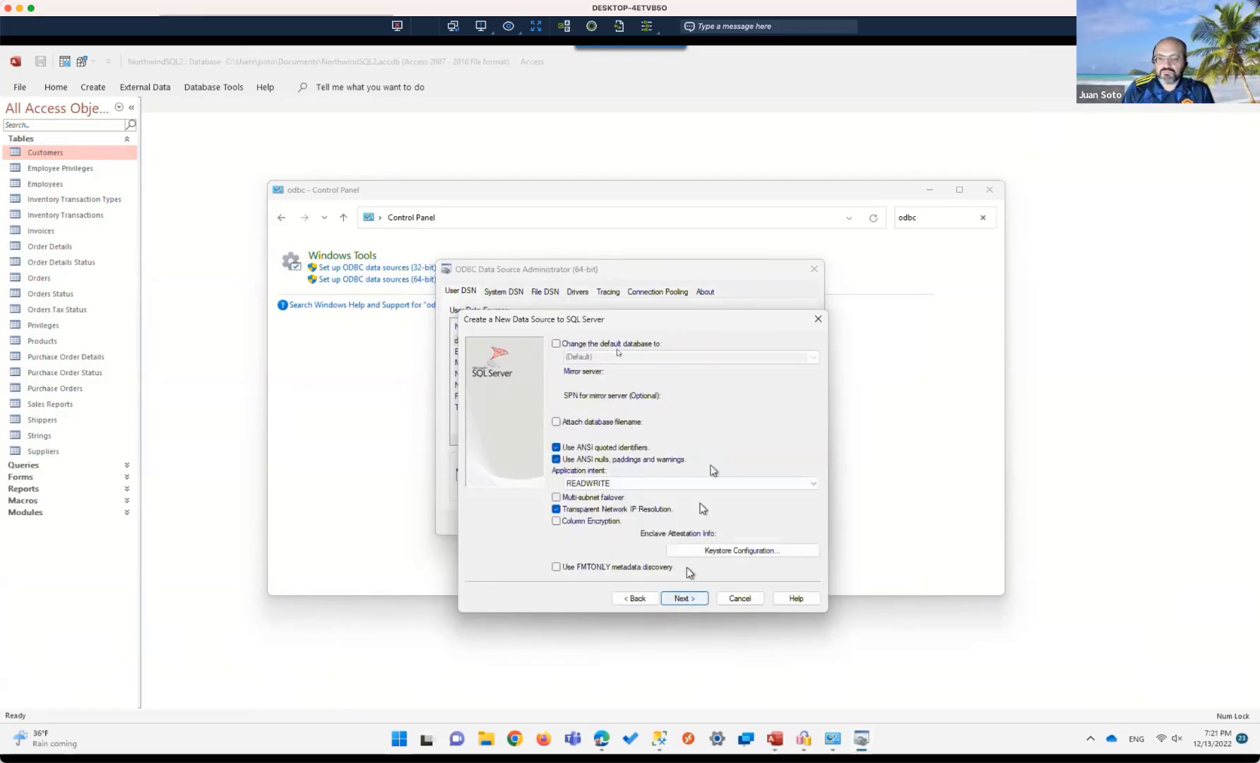
Step: Try to list the databases for changing the data source's default database, checking SQL Server Management Studio while the connection is attempted
{"action": "left_click", "coordinate": [557, 345]}
{"action": "left_click", "coordinate": [814, 358]}
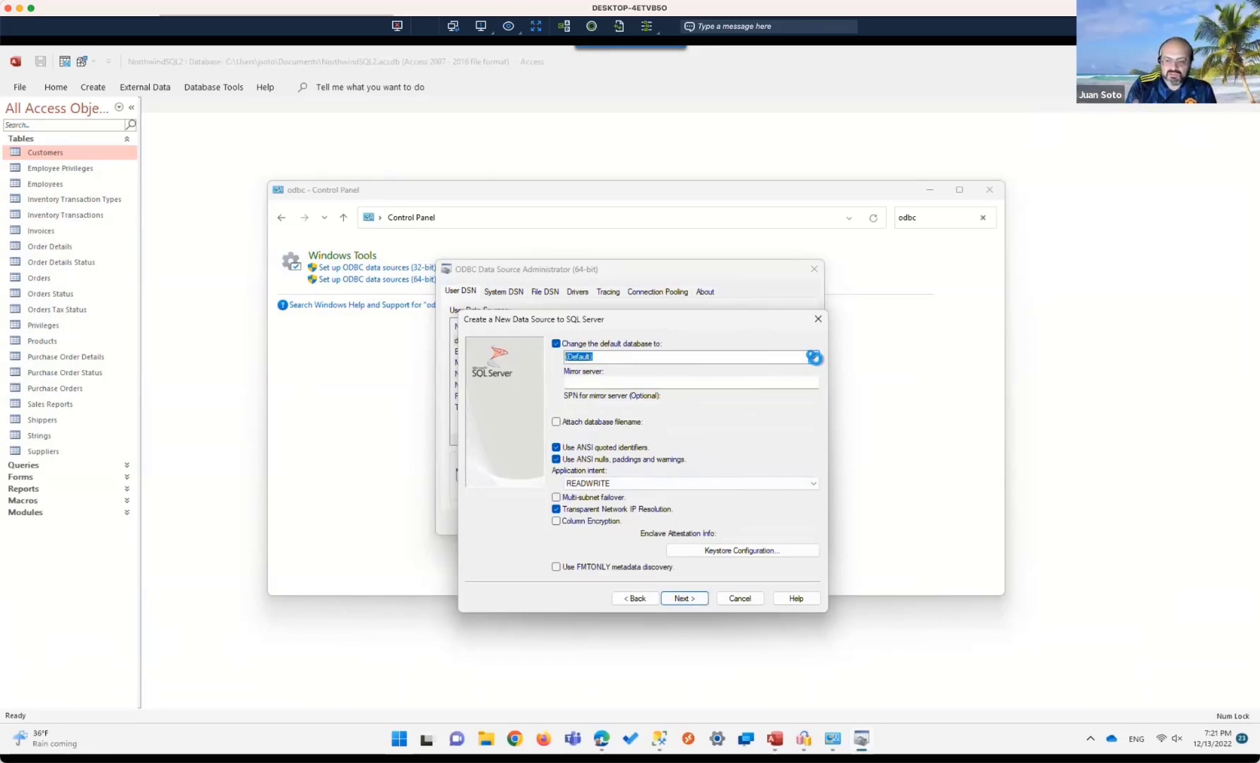
{"action": "left_click", "coordinate": [658, 739]}
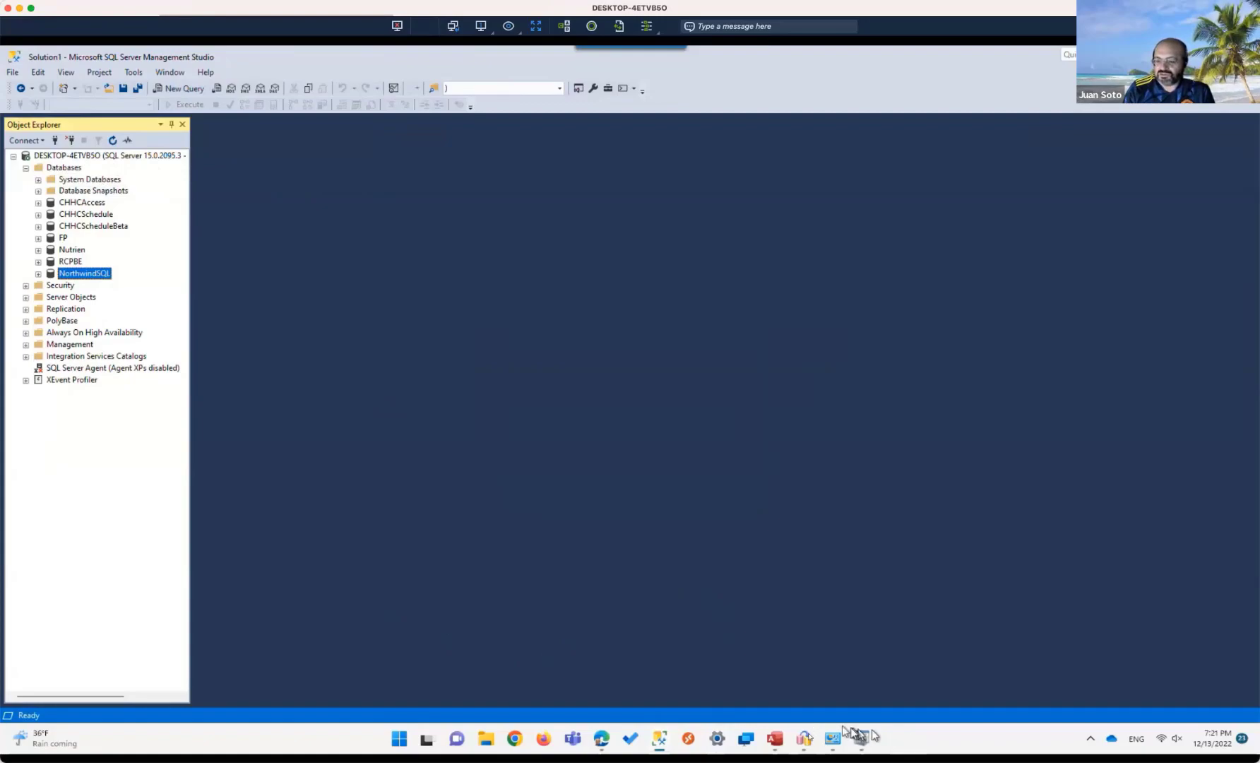
{"action": "mouse_move", "coordinate": [802, 739]}
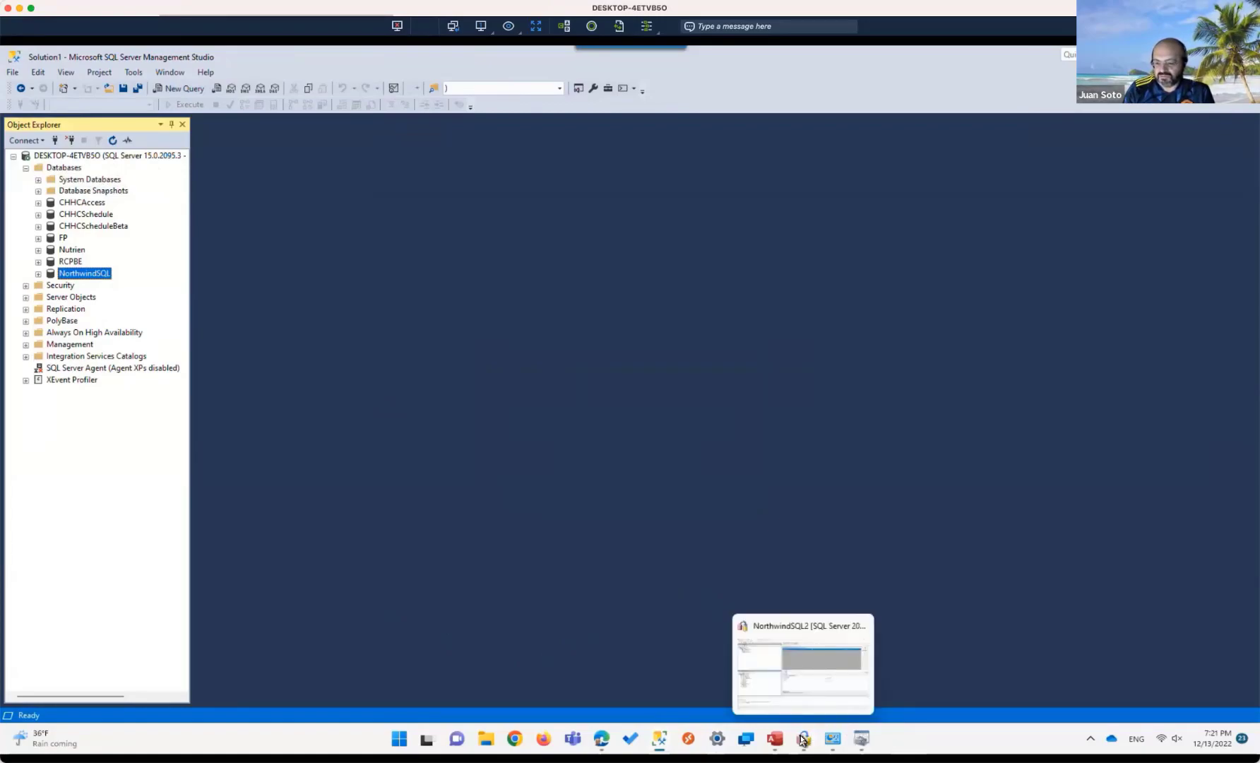
{"action": "left_click", "coordinate": [860, 740]}
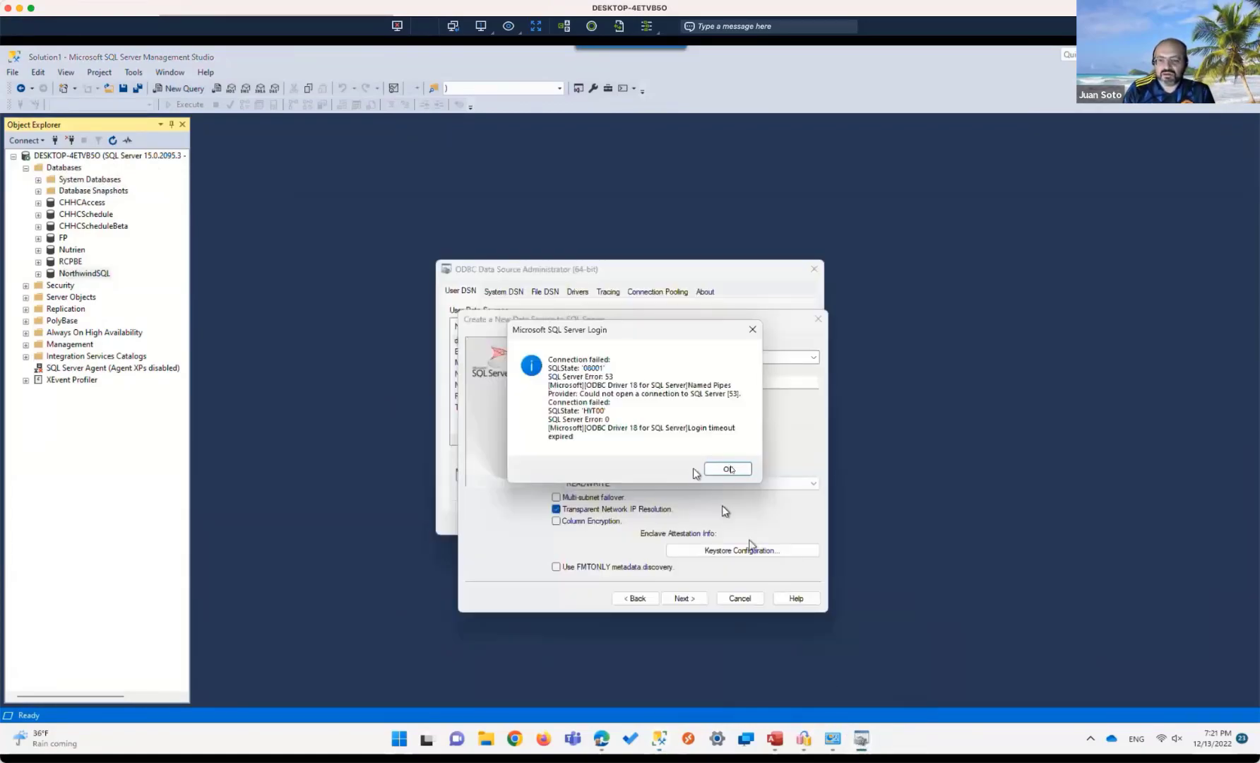
{"action": "left_click", "coordinate": [728, 468]}
Step: Return to the data source's name and server page and replace the server name with DESKTOP-4ETVB50
{"action": "left_click", "coordinate": [636, 598]}
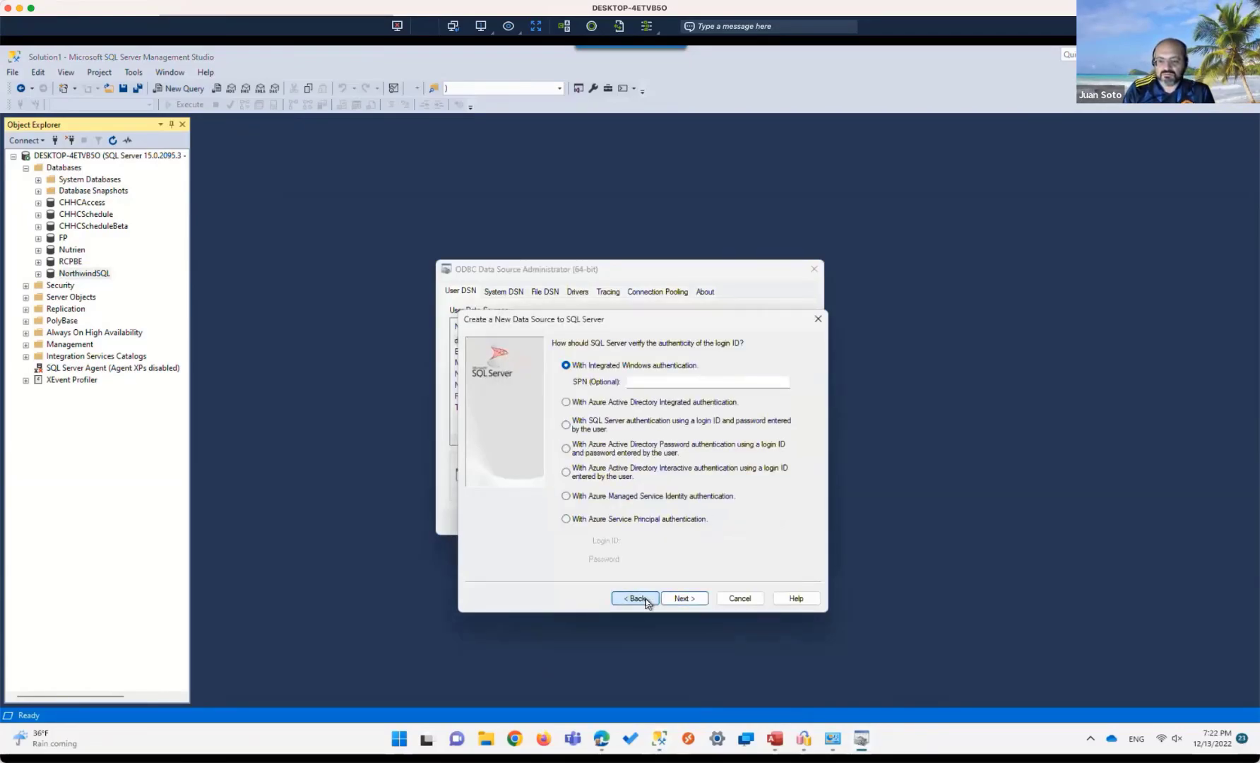
{"action": "left_click", "coordinate": [645, 601]}
{"action": "left_click", "coordinate": [679, 456]}
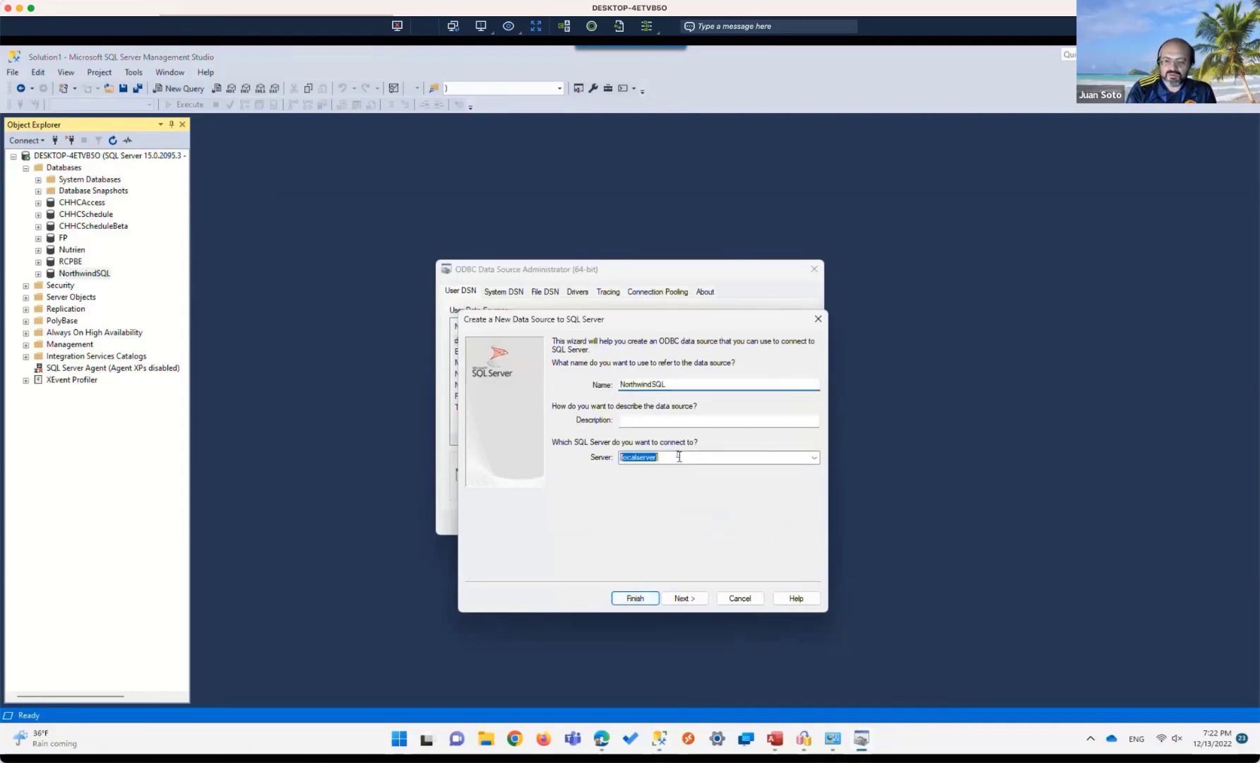
{"action": "left_click", "coordinate": [678, 456]}
{"action": "key", "text": "BackSpace"}
{"action": "key", "text": "BackSpace"}
{"action": "key", "text": "BackSpace"}
{"action": "key", "text": "BackSpace"}
{"action": "key", "text": "BackSpace"}
{"action": "key", "text": "BackSpace"}
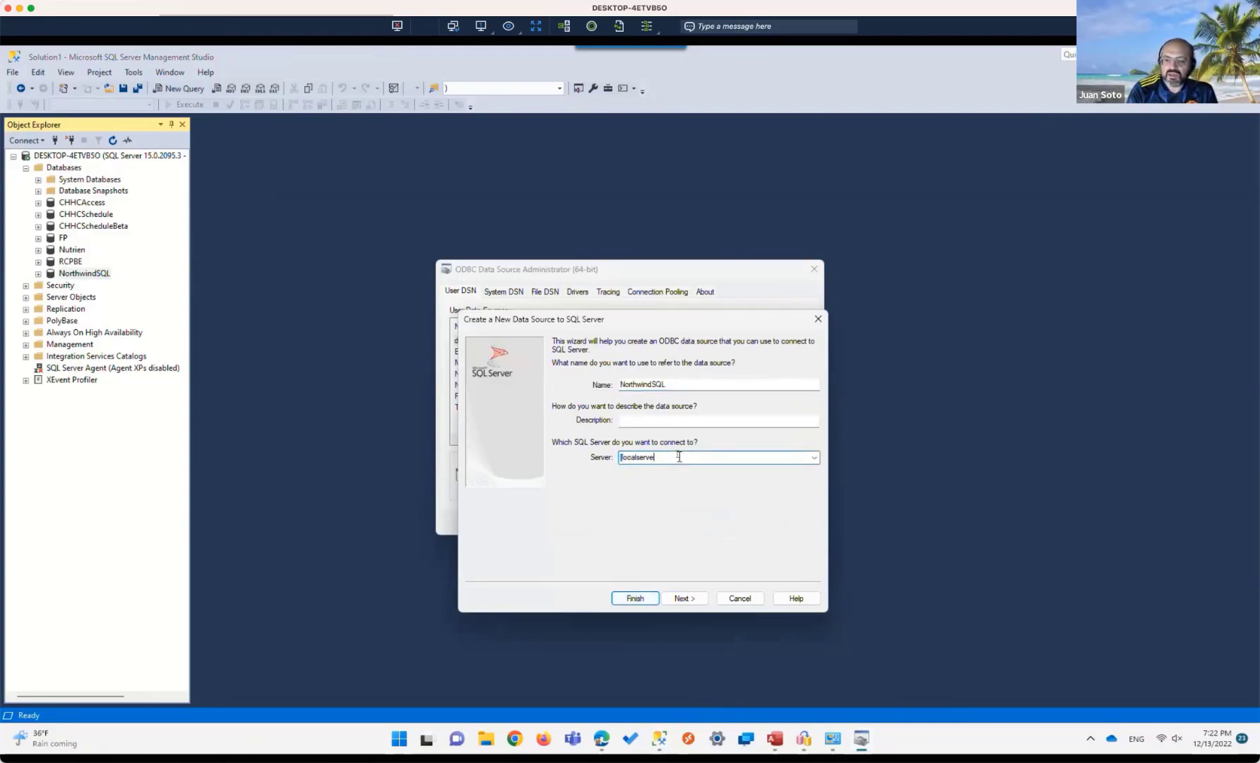
{"action": "key", "text": "BackSpace"}
{"action": "key", "text": "BackSpace"}
{"action": "key", "text": "BackSpace"}
{"action": "key", "text": "BackSpace"}
{"action": "key", "text": "BackSpace"}
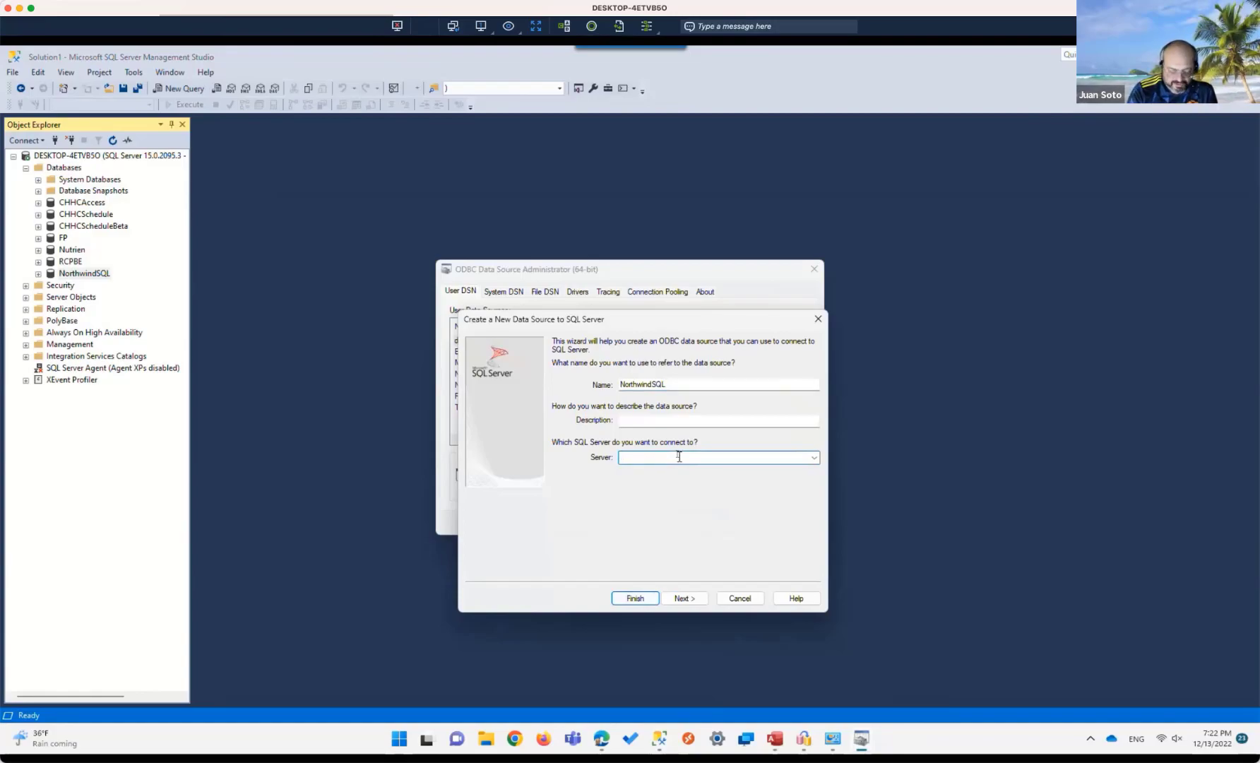
{"action": "type", "text": "DESZK"}
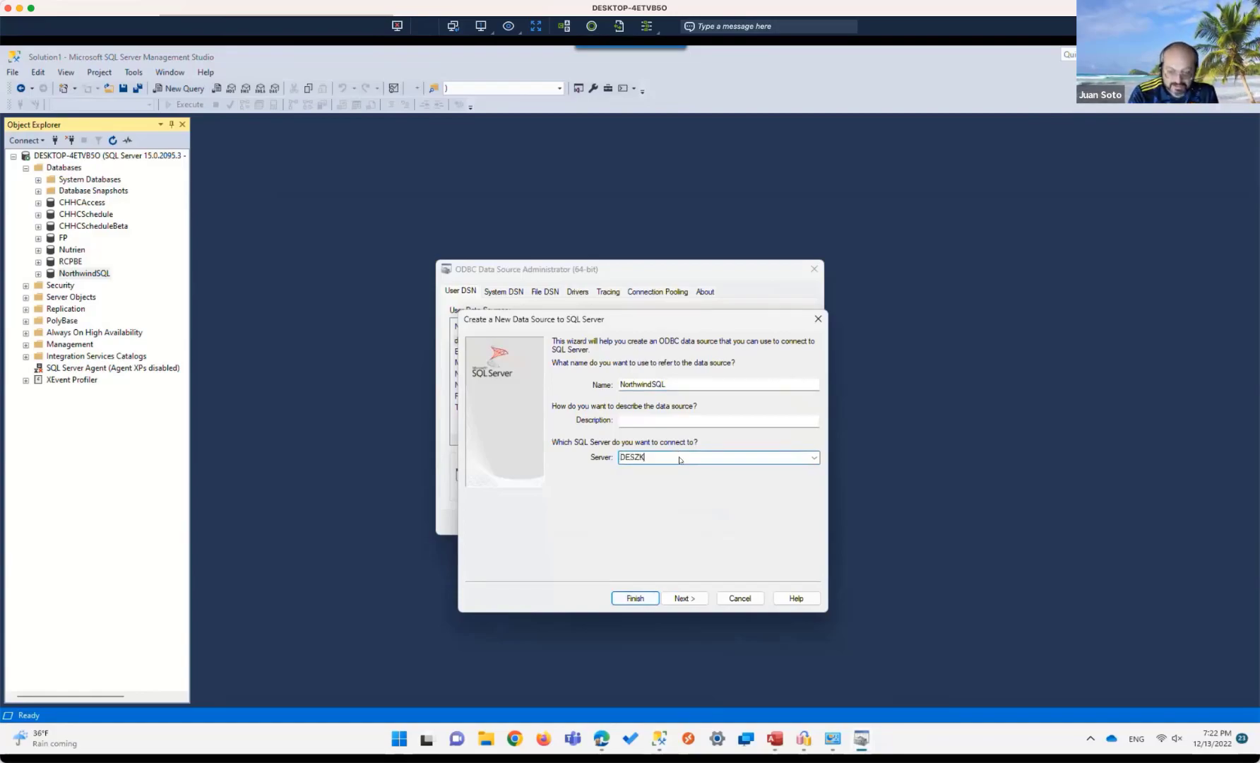
{"action": "type", "text": "TO"}
{"action": "key", "text": "BackSpace"}
{"action": "key", "text": "BackSpace"}
{"action": "key", "text": "BackSpace"}
{"action": "key", "text": "BackSpace"}
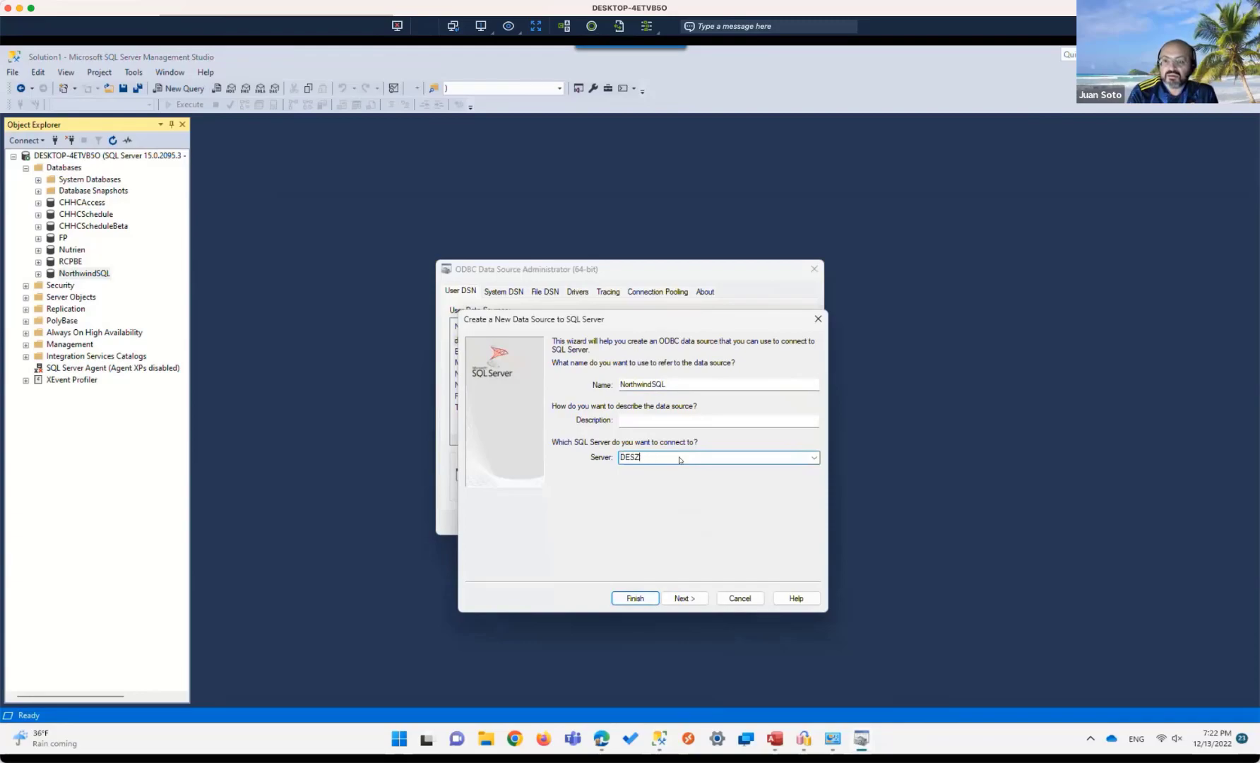
{"action": "type", "text": "KTOP"}
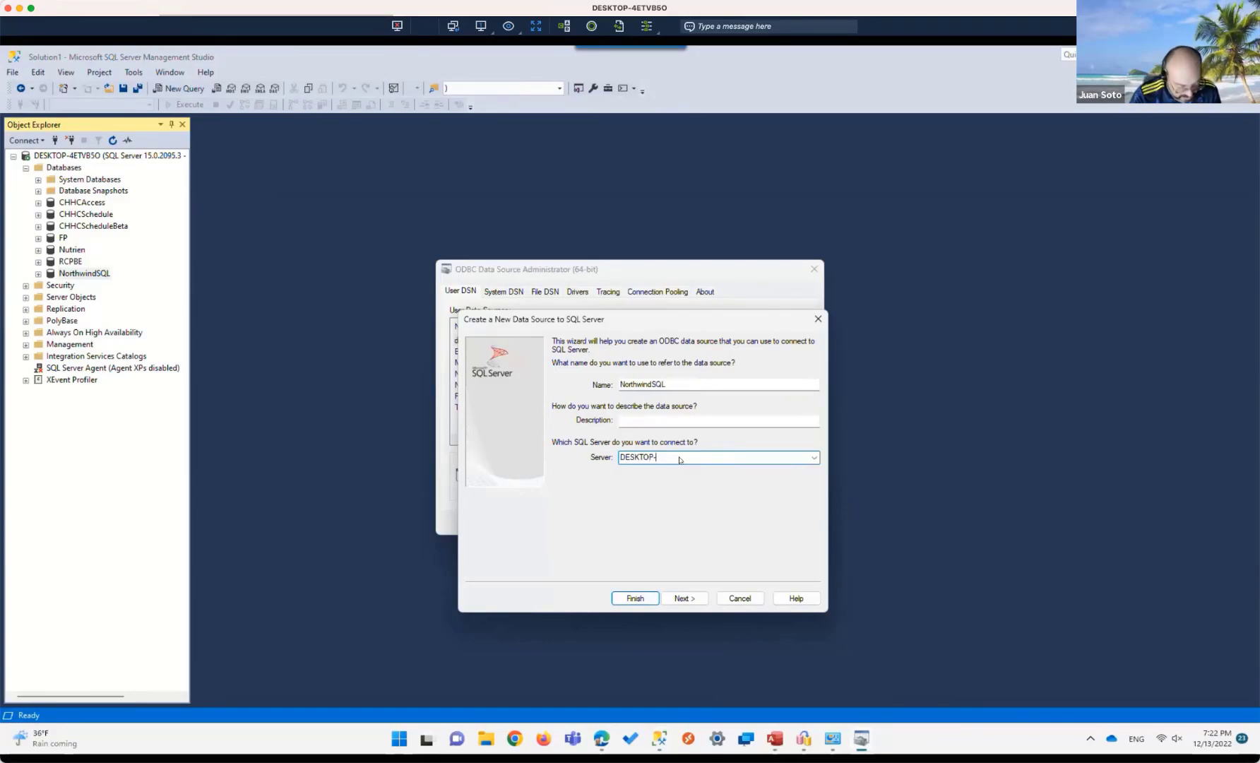
{"action": "type", "text": "-4EV"}
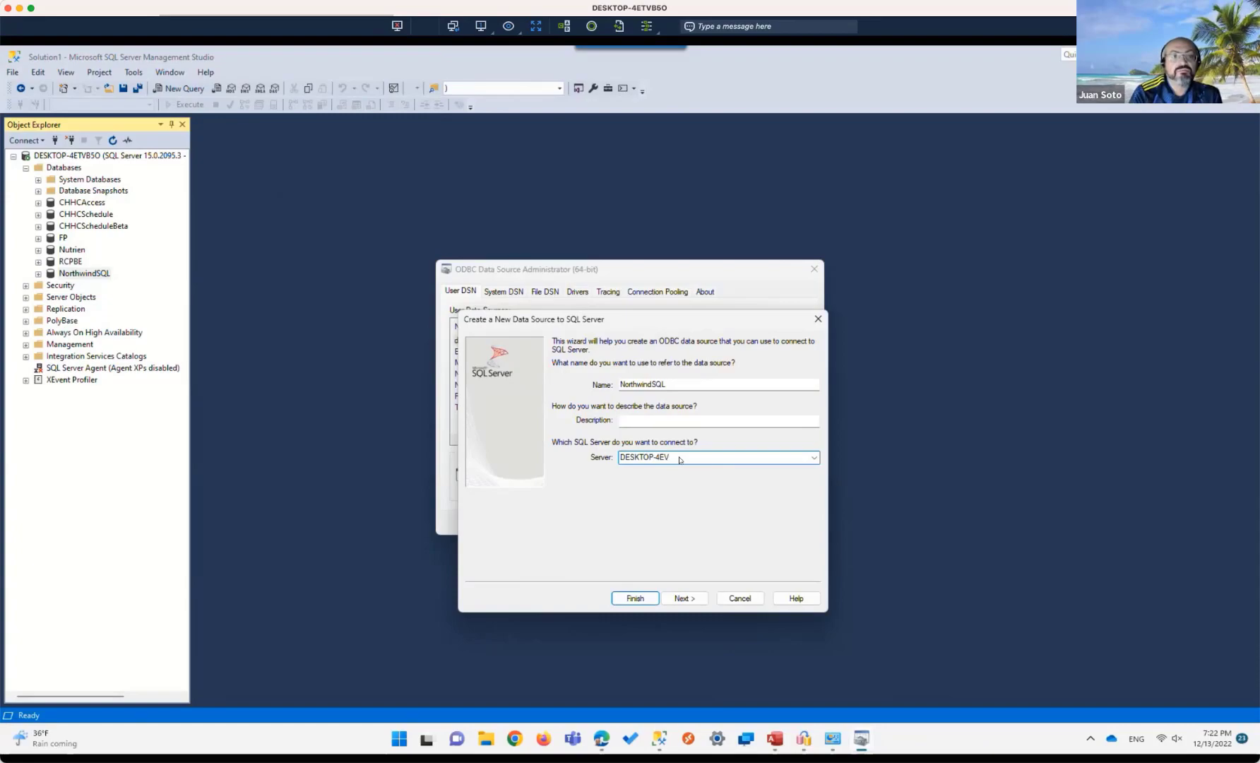
{"action": "key", "text": "BackSpace"}
{"action": "type", "text": "TV"}
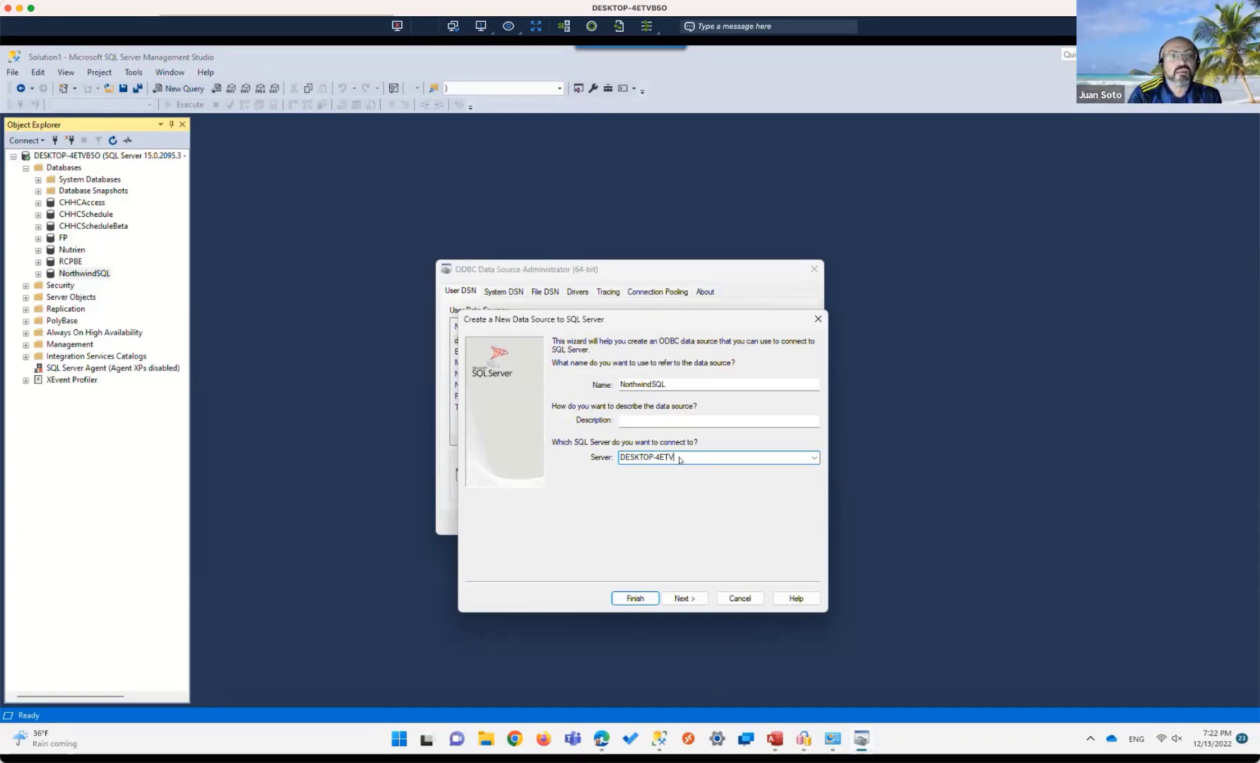
{"action": "type", "text": "B50"}
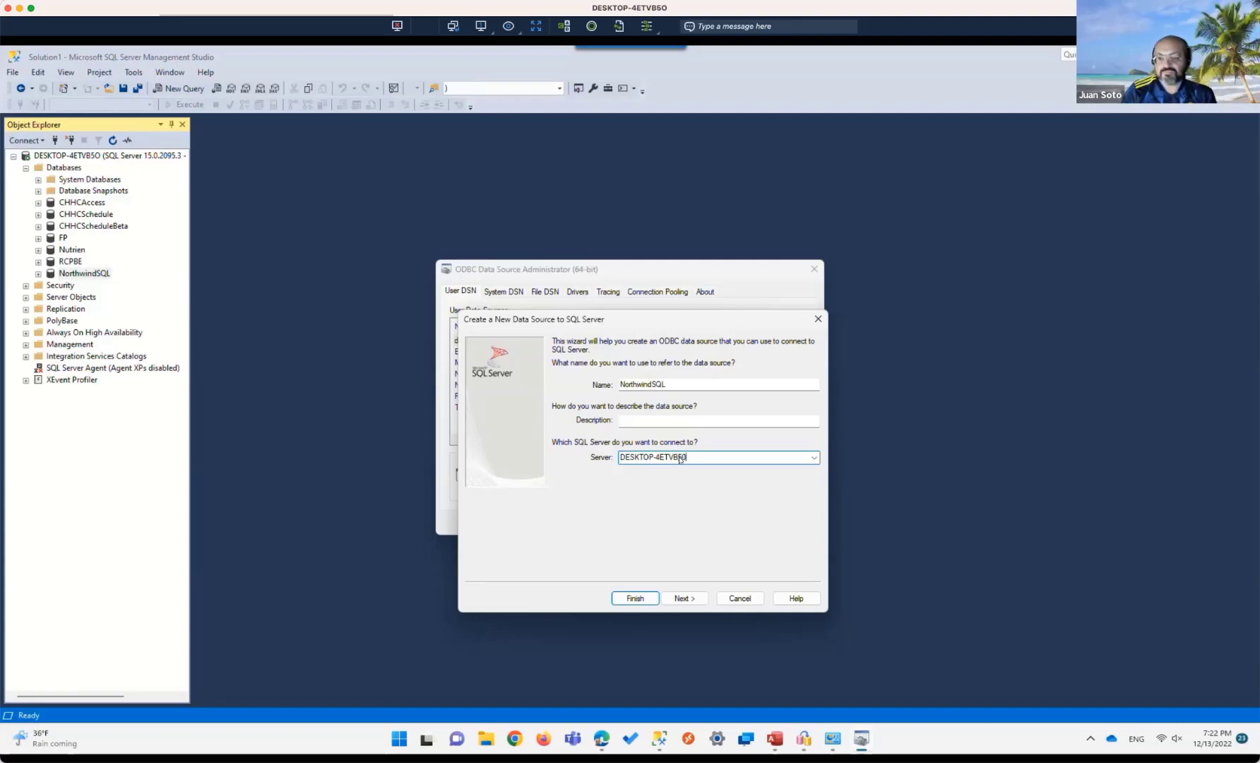
Step: Proceed with Integrated Windows authentication, enable changing the default database, and try to list the server's databases
{"action": "left_click", "coordinate": [695, 601]}
{"action": "left_click", "coordinate": [694, 600]}
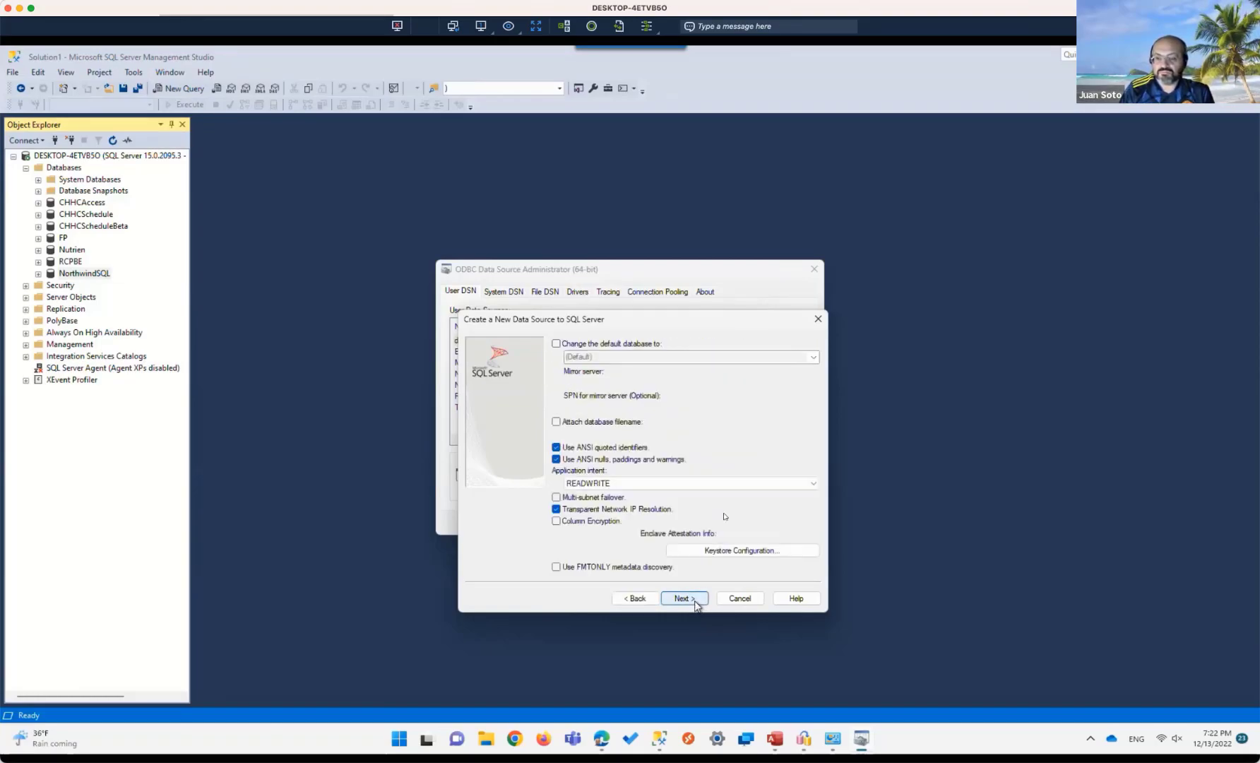
{"action": "left_click", "coordinate": [602, 345]}
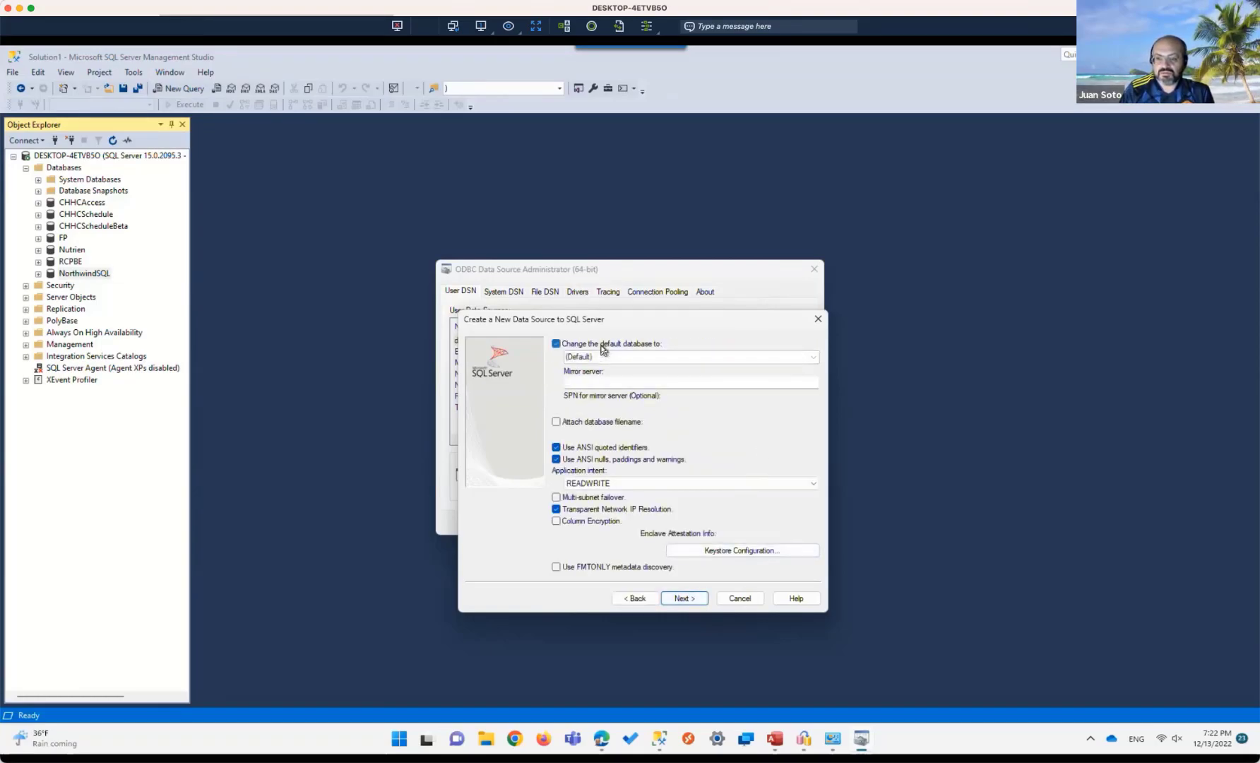
{"action": "left_click", "coordinate": [813, 358]}
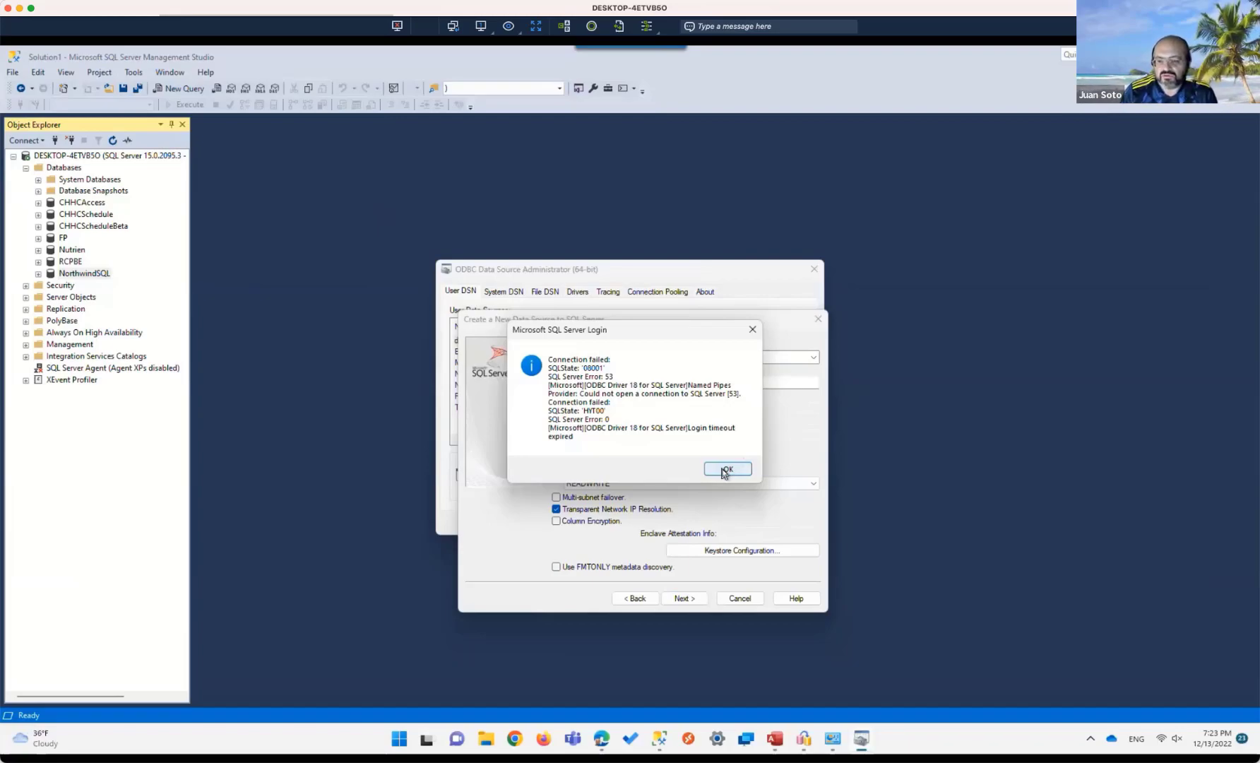
{"action": "left_click", "coordinate": [726, 469]}
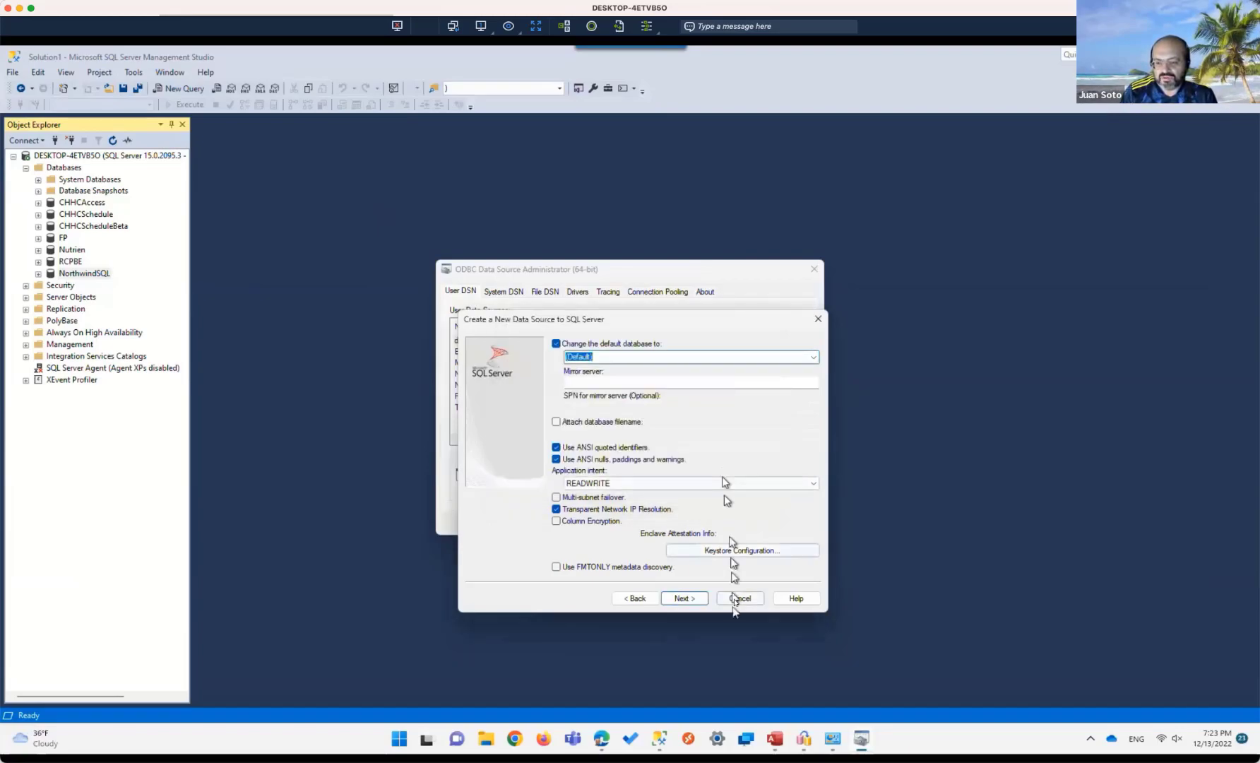
Step: Search Windows for sql server configuration manager
{"action": "left_click", "coordinate": [399, 740]}
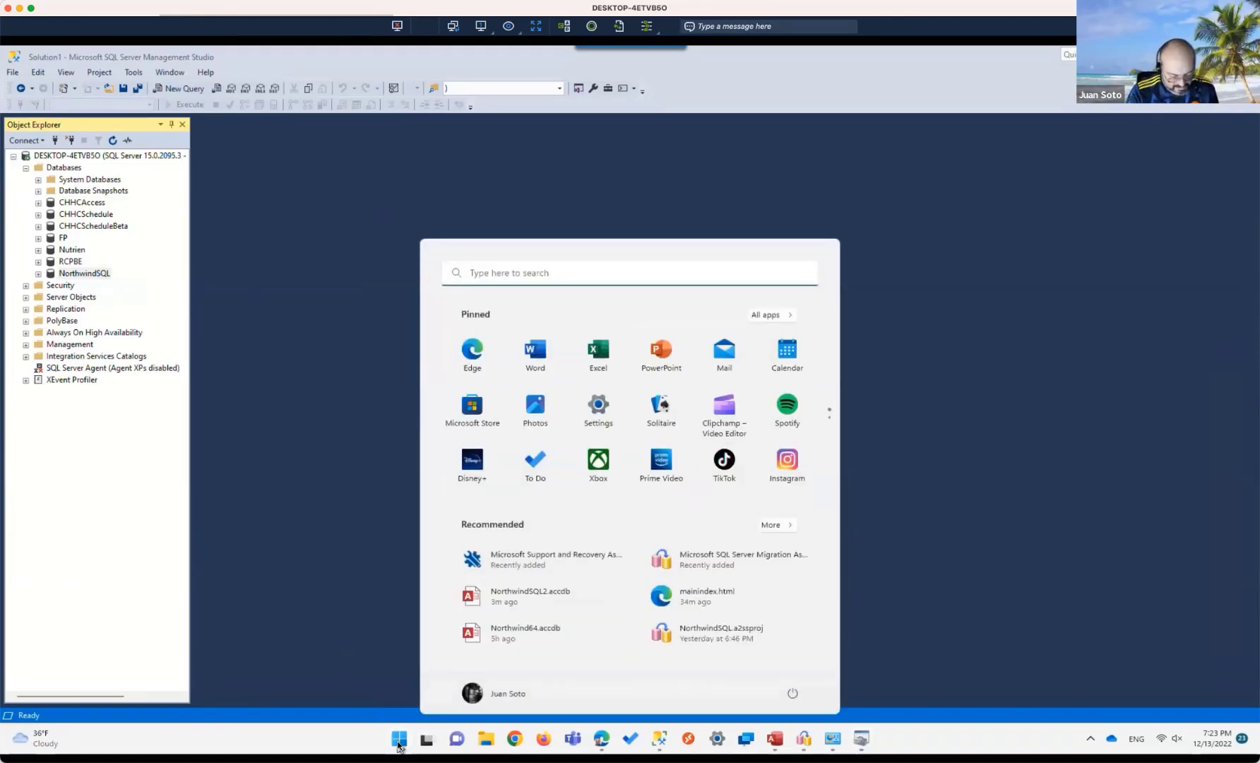
{"action": "type", "text": "sql server con"}
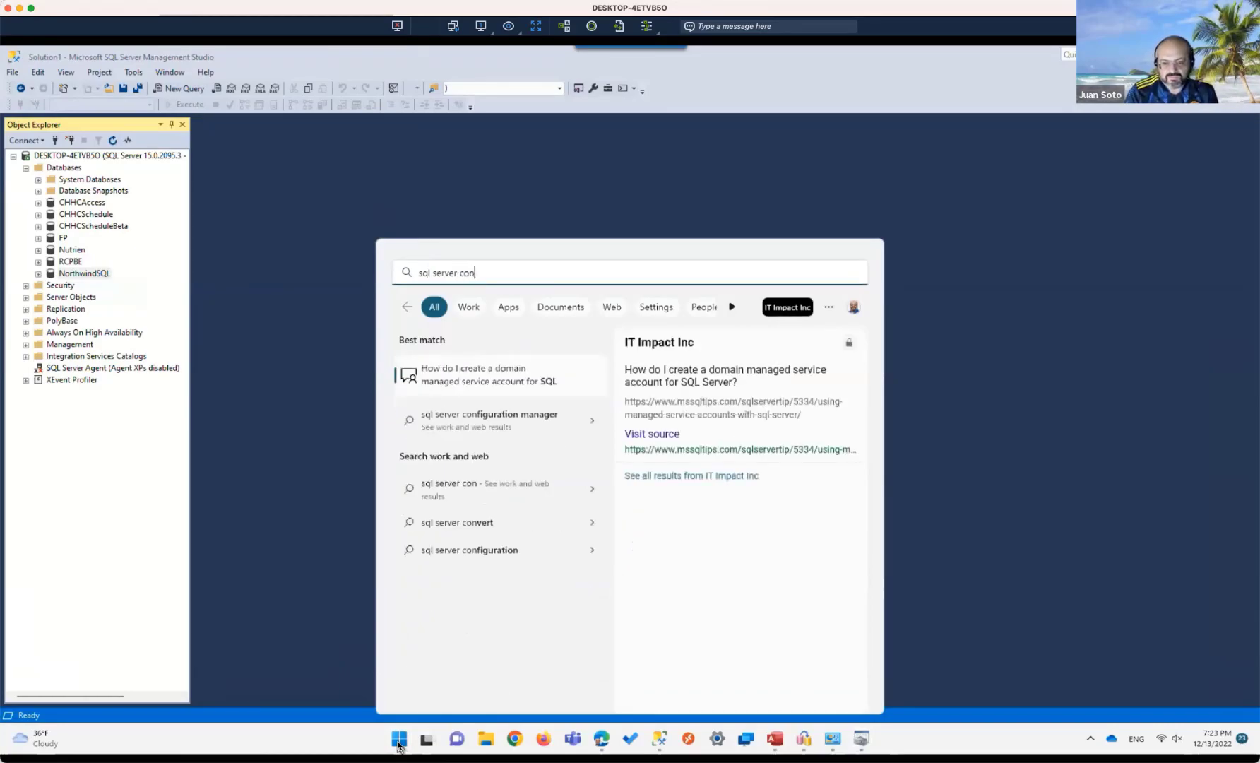
{"action": "key", "text": "BackSpace"}
{"action": "key", "text": "BackSpace"}
{"action": "key", "text": "BackSpace"}
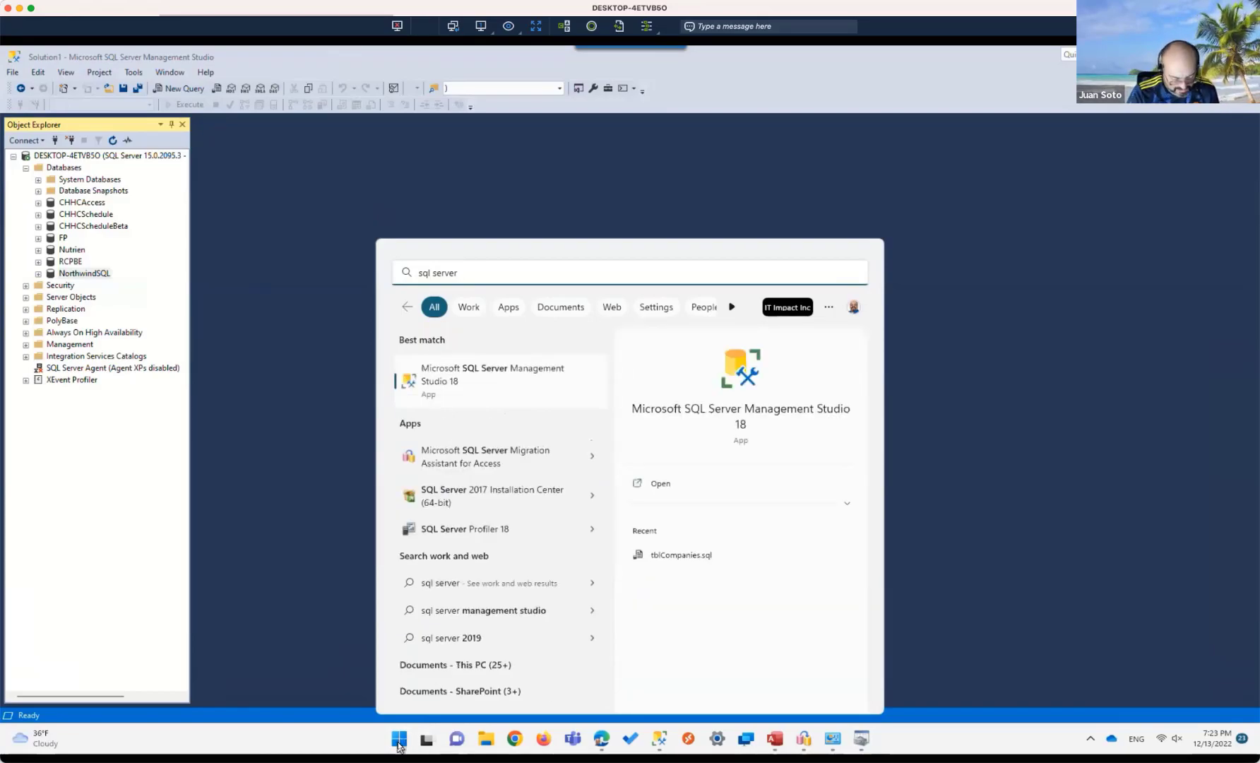
{"action": "type", "text": "confi"}
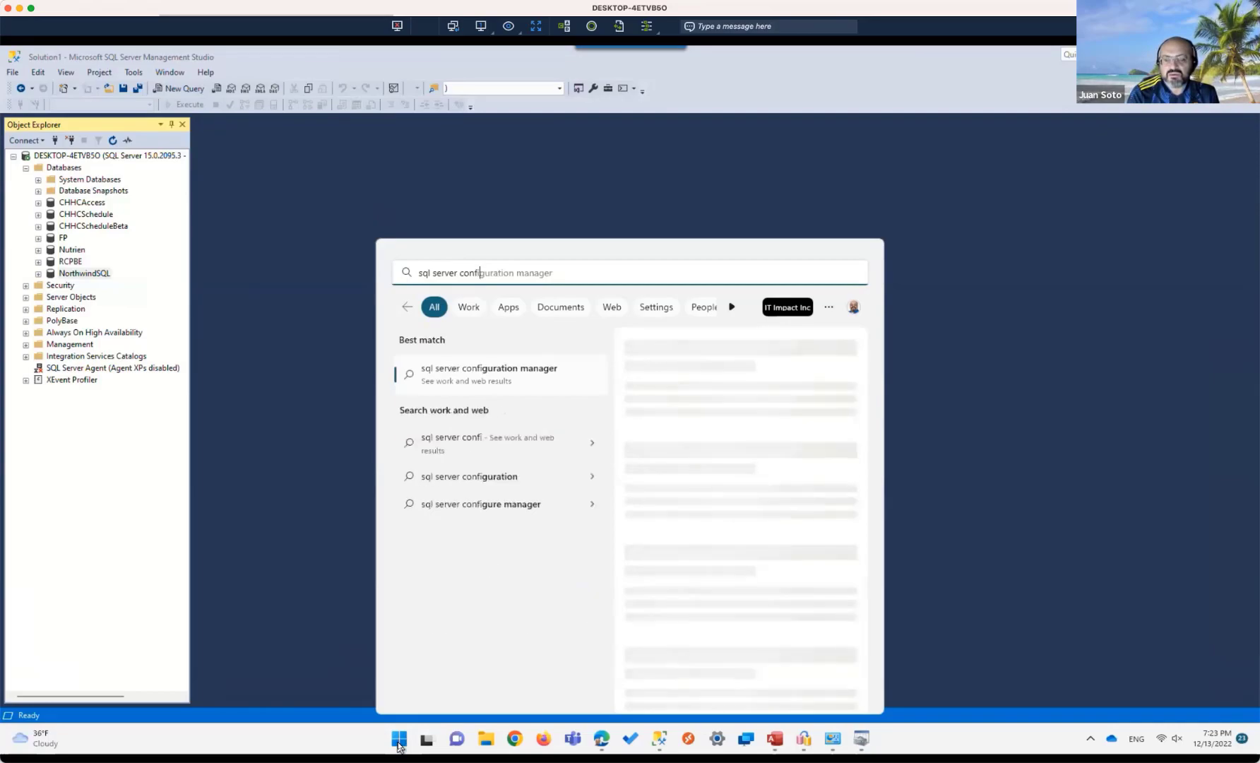
{"action": "key", "text": "BackSpace"}
{"action": "key", "text": "BackSpace"}
{"action": "key", "text": "BackSpace"}
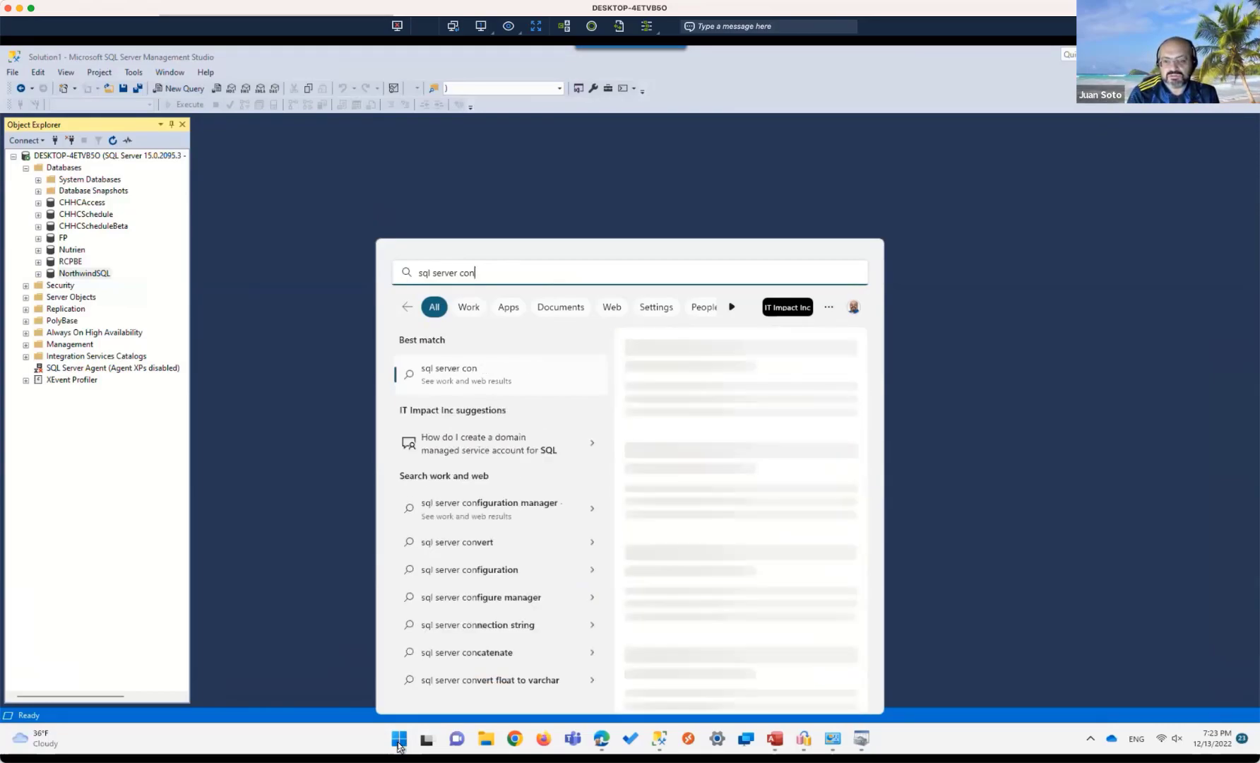
{"action": "type", "text": "n"}
{"action": "key", "text": "BackSpace"}
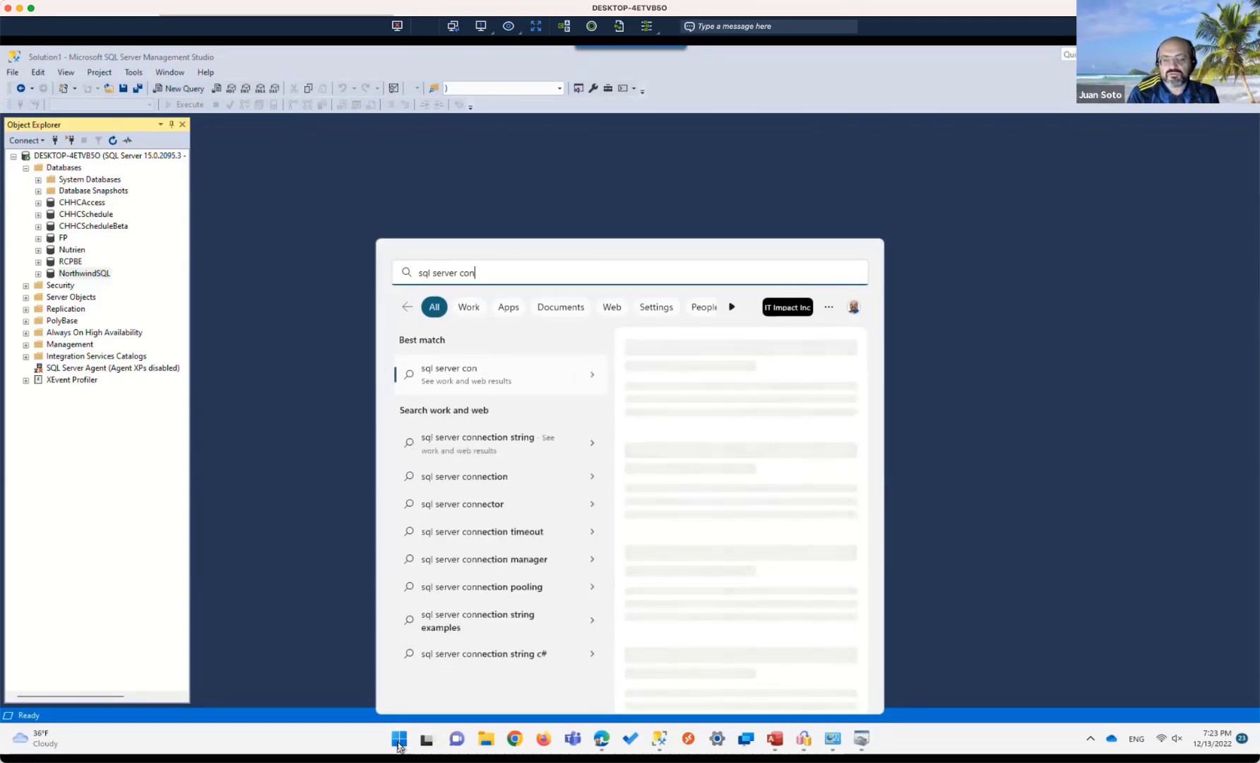
{"action": "type", "text": "fi"}
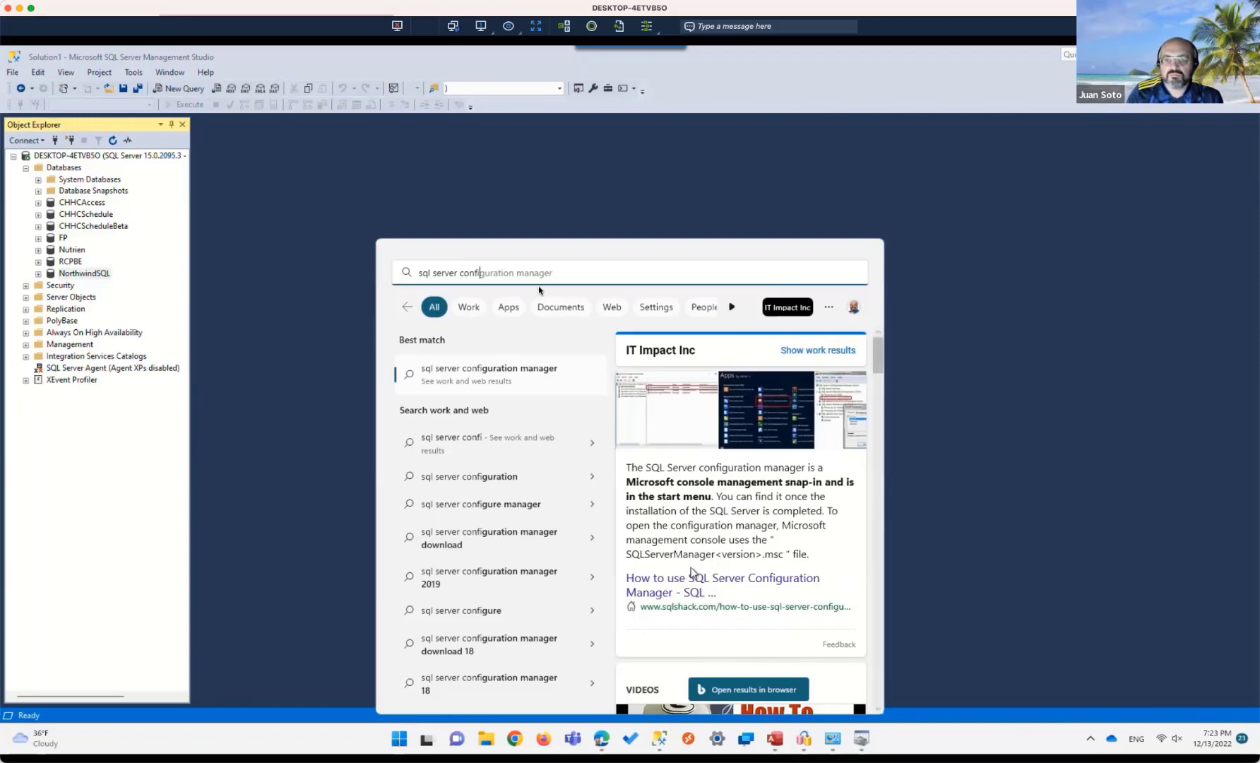
{"action": "left_click", "coordinate": [565, 275]}
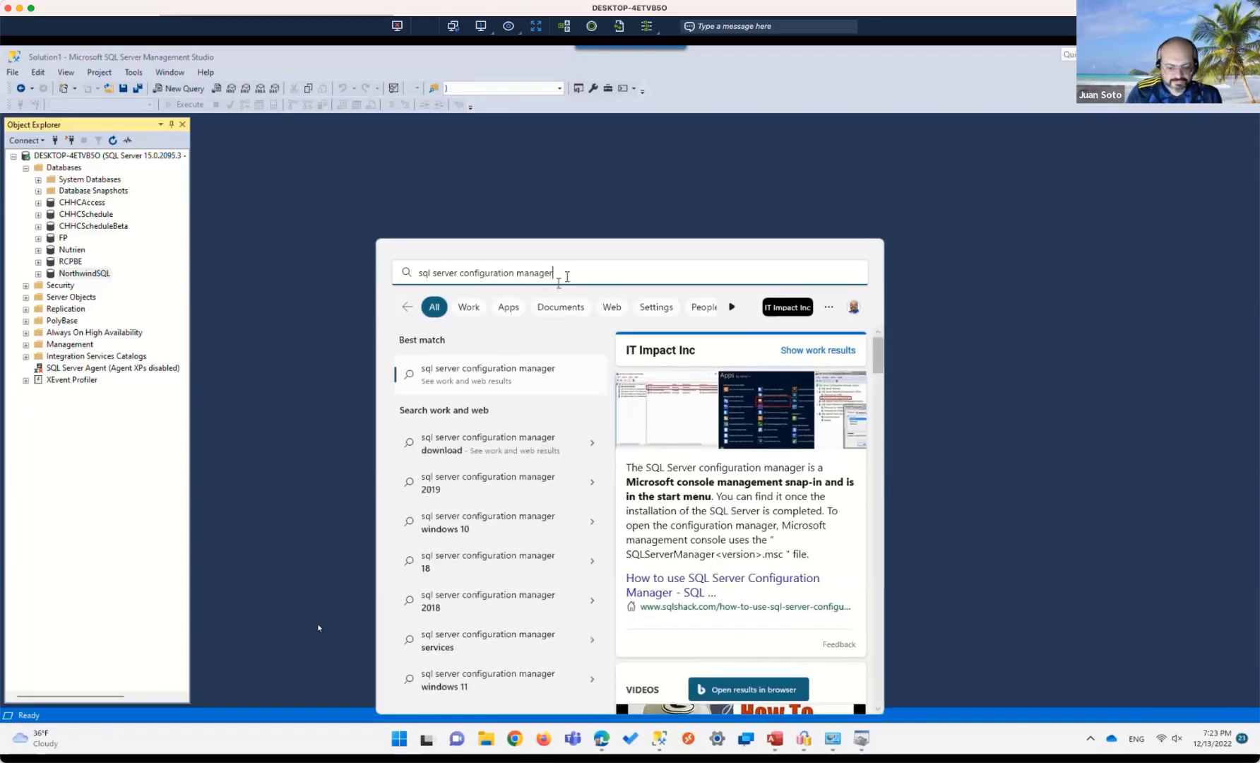
Step: Launch SQL Server 2019 Installation Center (64-bit) from the Microsoft SQL Server 2019 apps, allow it to run, and show its Installation options
{"action": "left_click", "coordinate": [399, 739]}
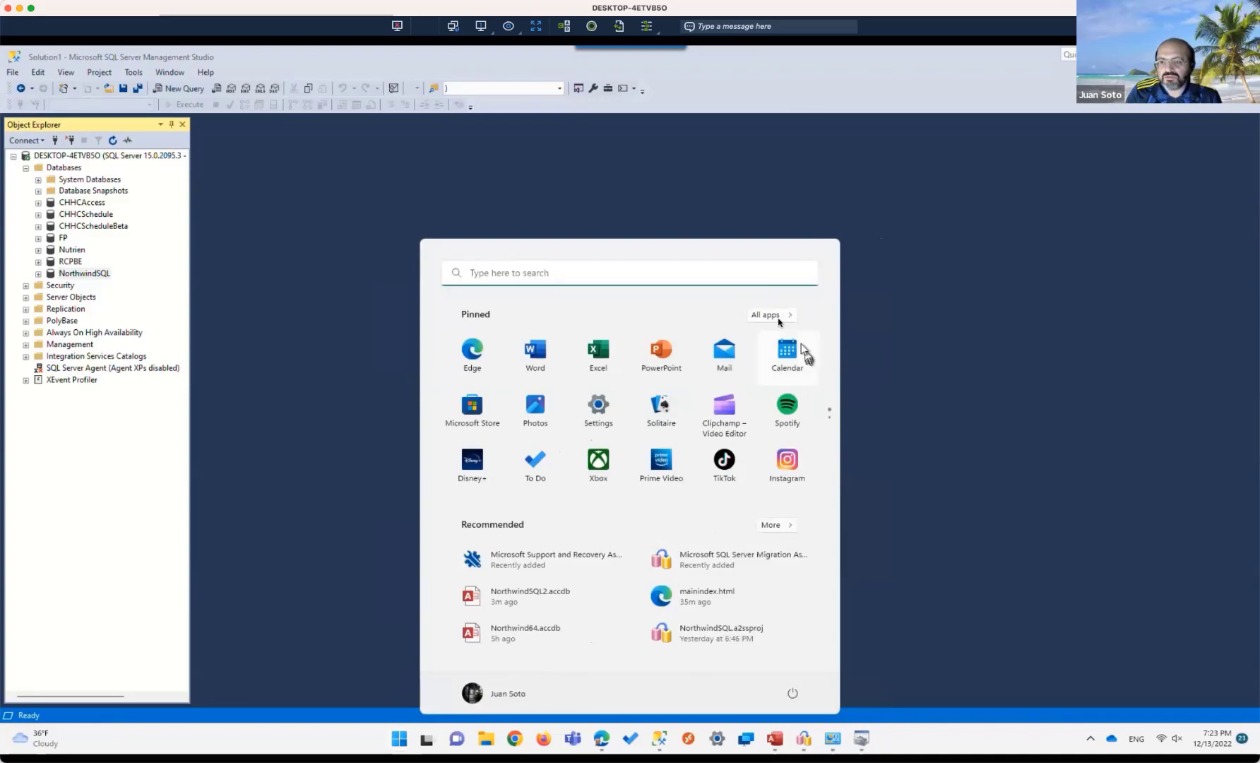
{"action": "left_click", "coordinate": [780, 319]}
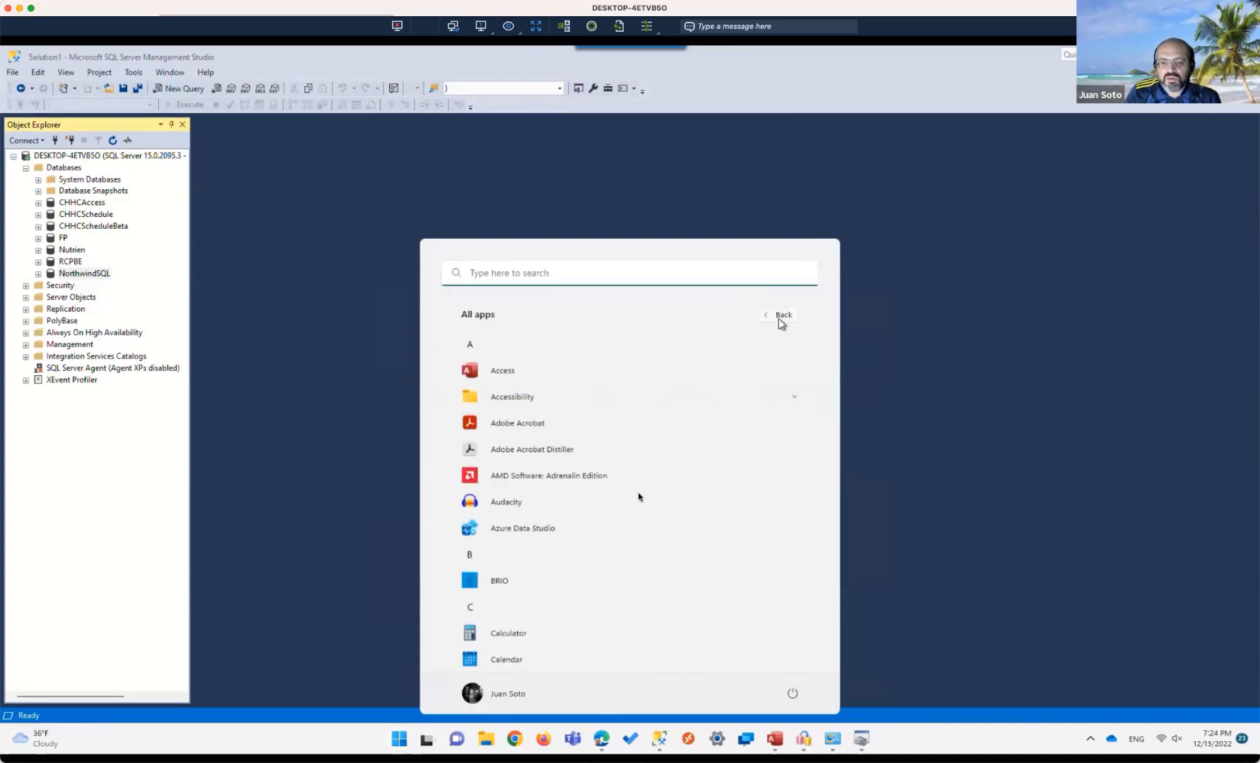
{"action": "scroll", "coordinate": [636, 508], "scroll_direction": "down", "scroll_amount": 8}
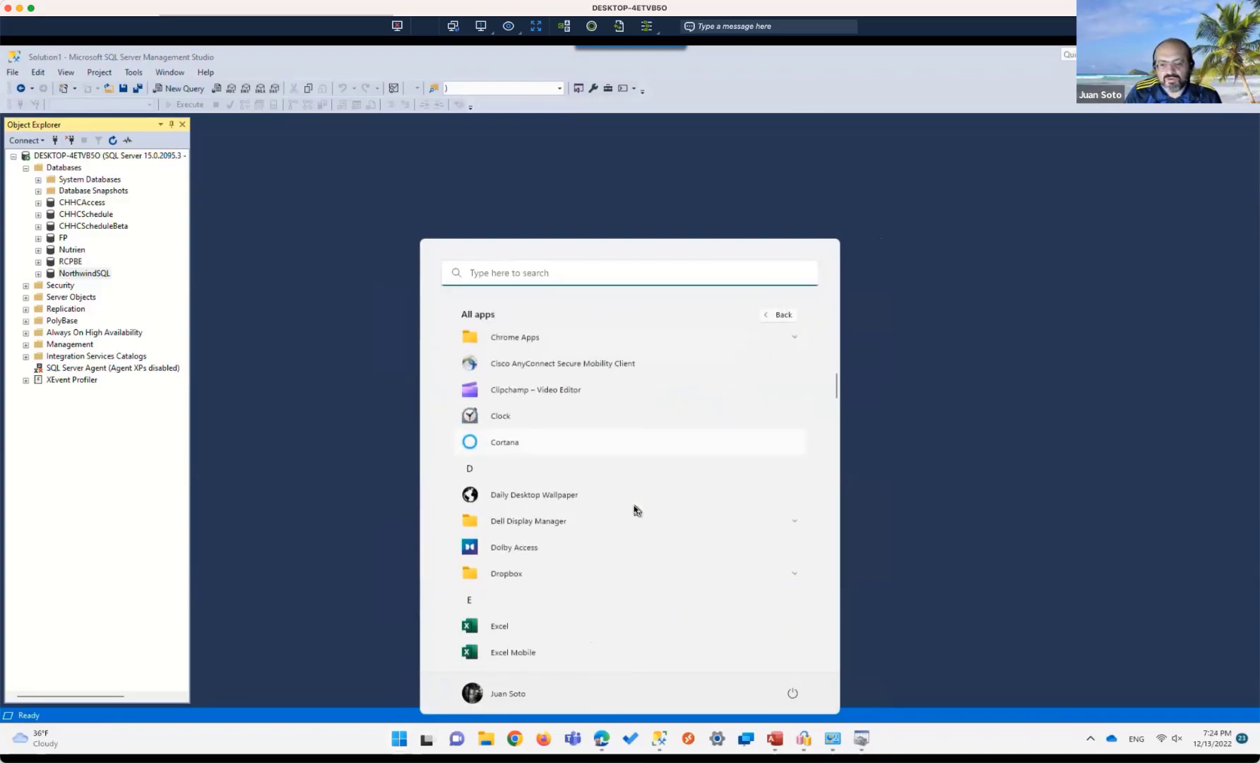
{"action": "scroll", "coordinate": [635, 509], "scroll_direction": "down", "scroll_amount": 5}
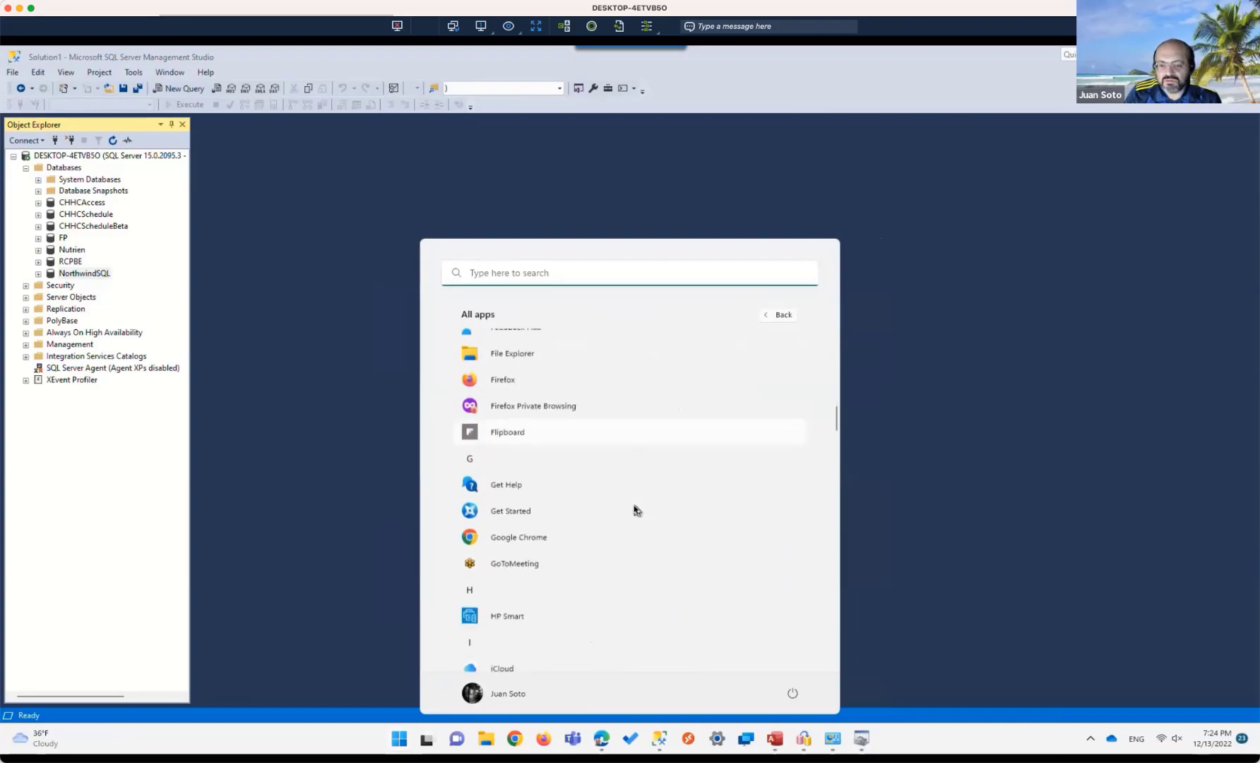
{"action": "scroll", "coordinate": [635, 508], "scroll_direction": "down", "scroll_amount": 4}
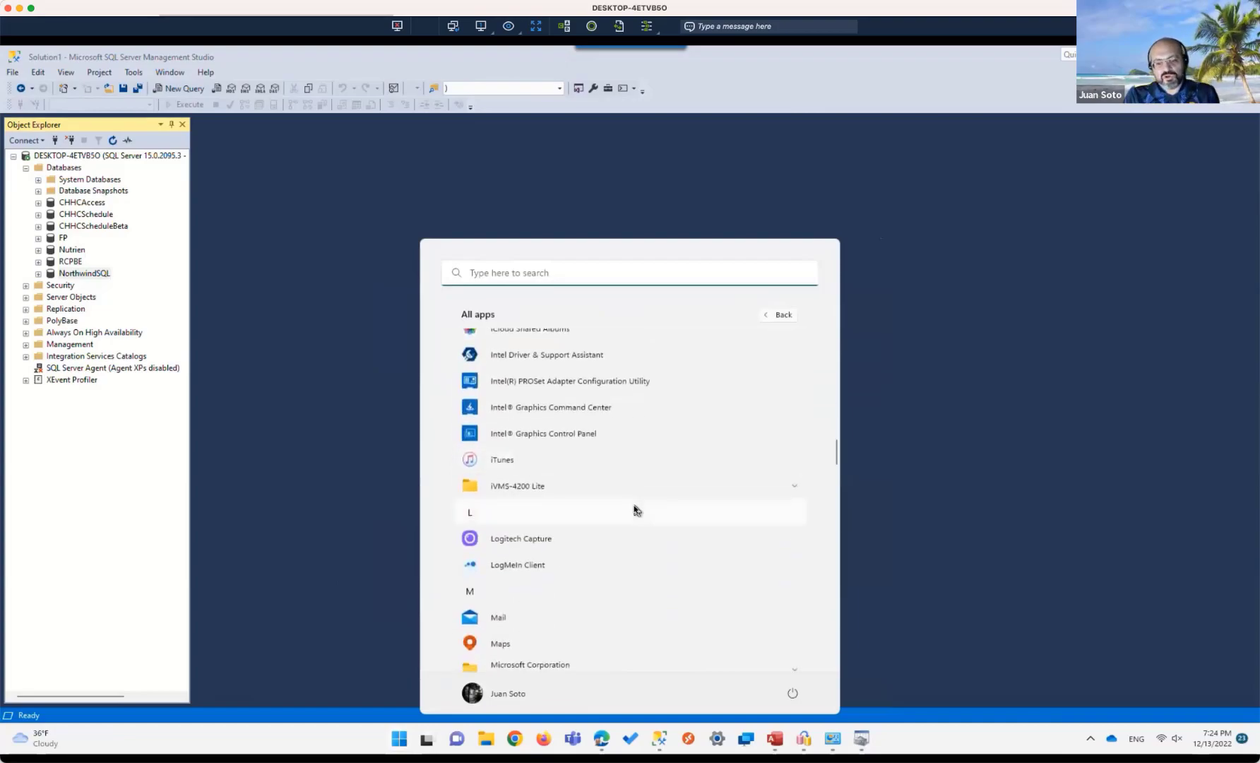
{"action": "scroll", "coordinate": [636, 508], "scroll_direction": "down", "scroll_amount": 2}
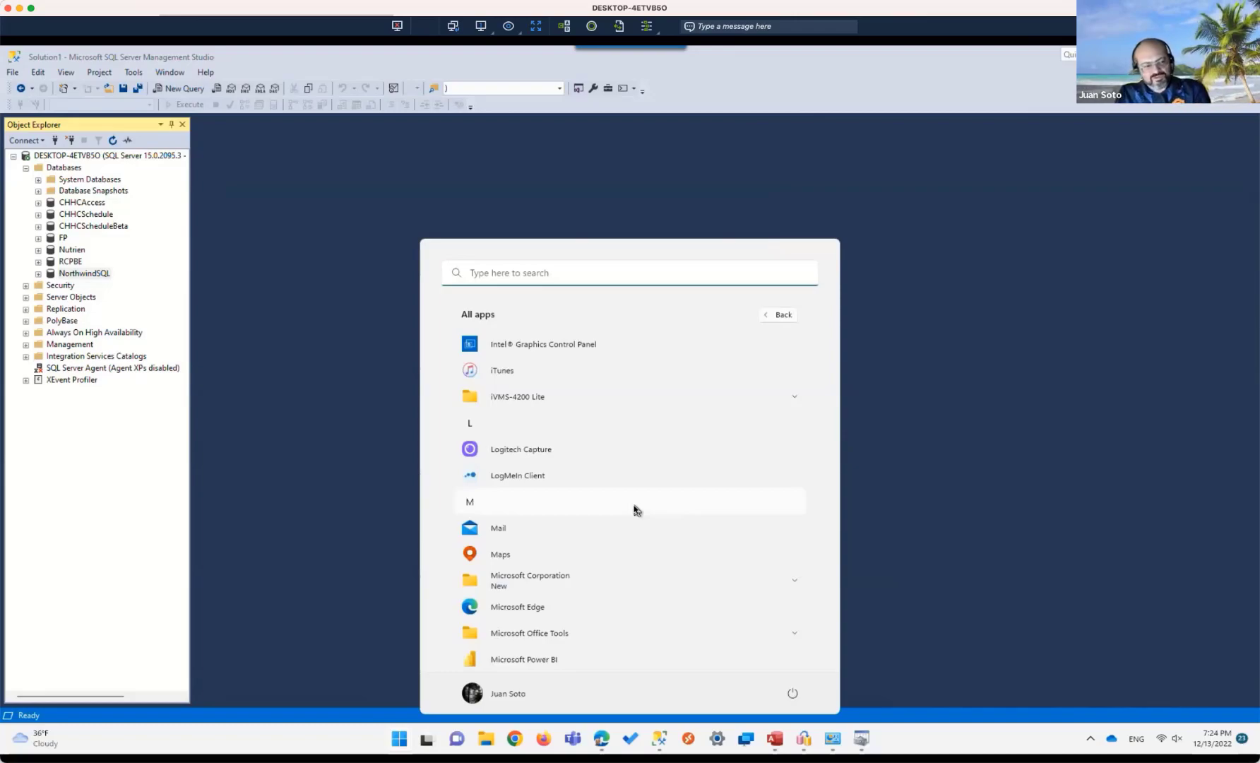
{"action": "scroll", "coordinate": [635, 509], "scroll_direction": "down", "scroll_amount": 3}
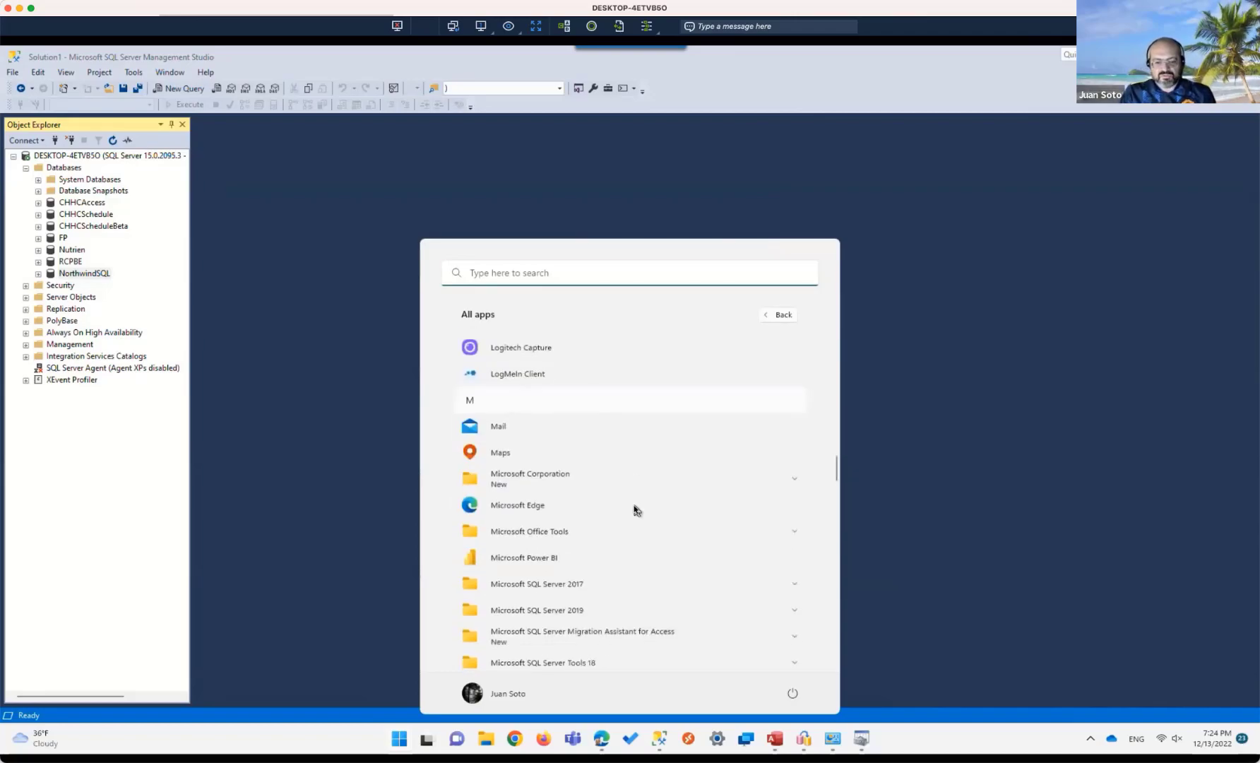
{"action": "scroll", "coordinate": [635, 508], "scroll_direction": "down", "scroll_amount": 1}
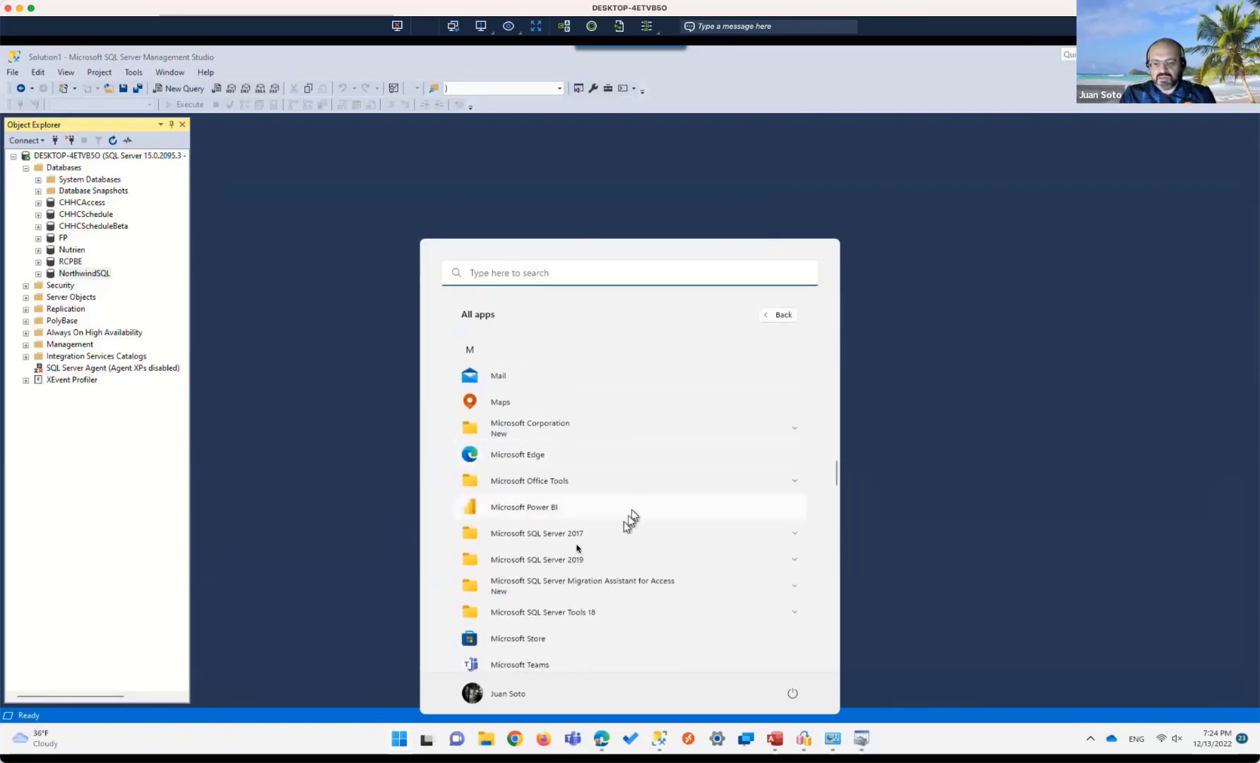
{"action": "left_click", "coordinate": [572, 558]}
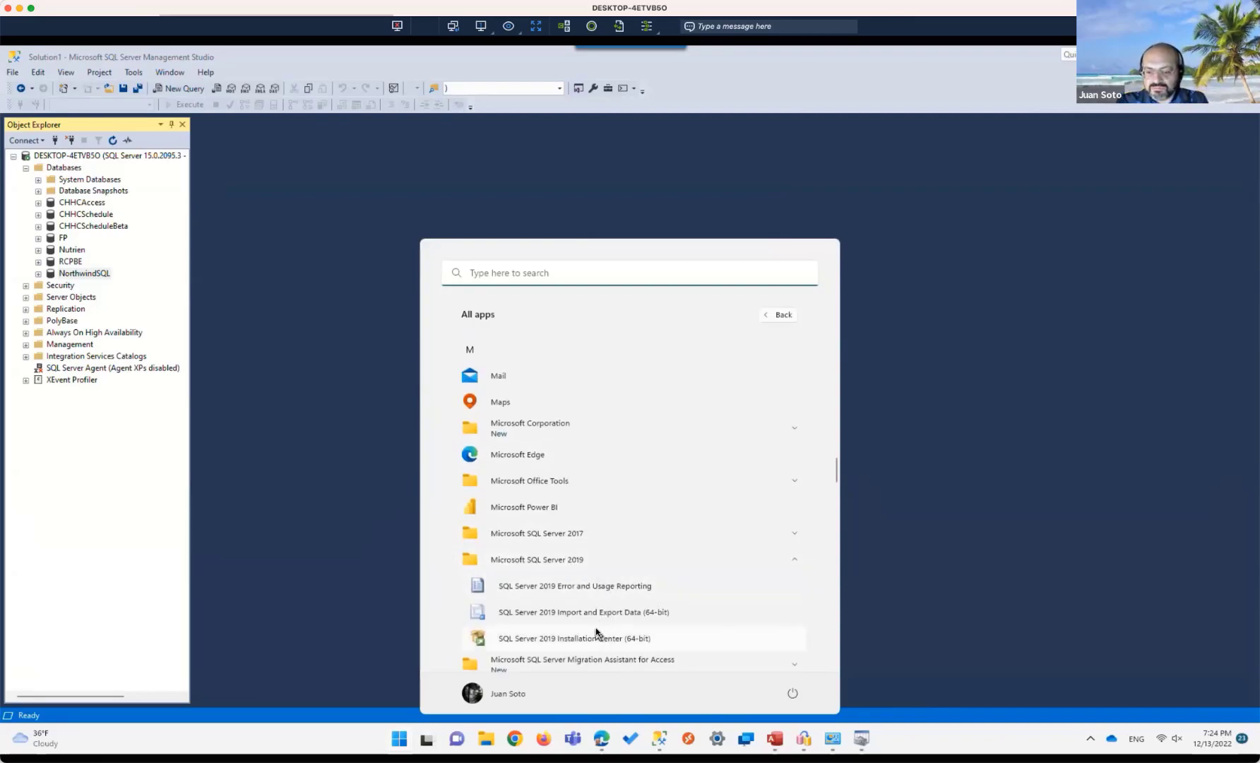
{"action": "scroll", "coordinate": [597, 632], "scroll_direction": "down", "scroll_amount": 2}
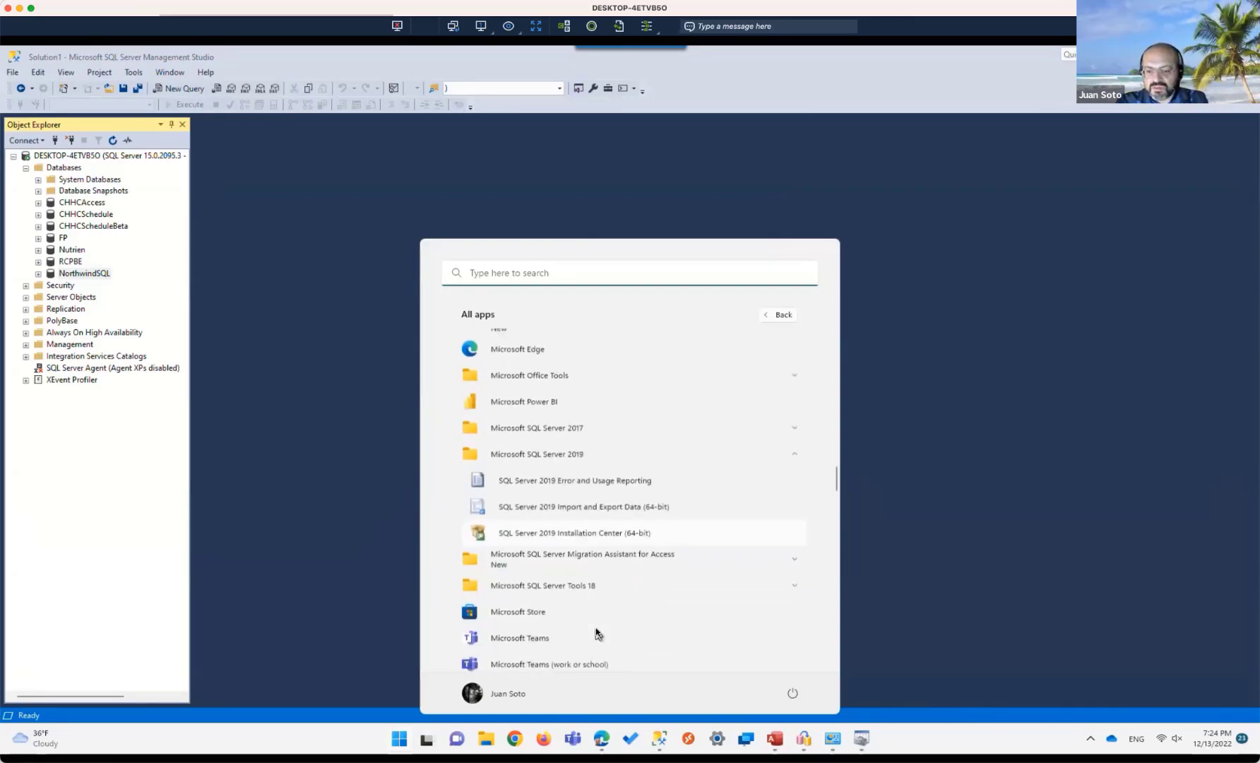
{"action": "left_click", "coordinate": [574, 531]}
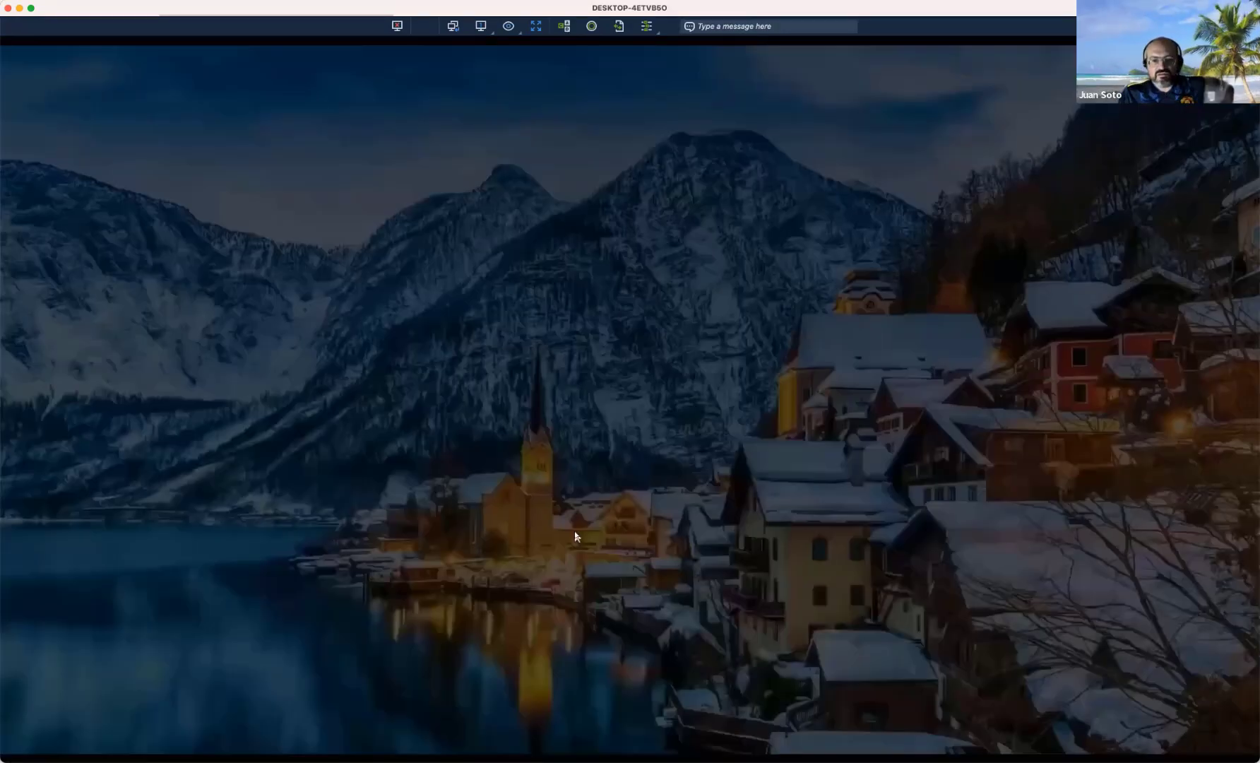
{"action": "left_click", "coordinate": [577, 504]}
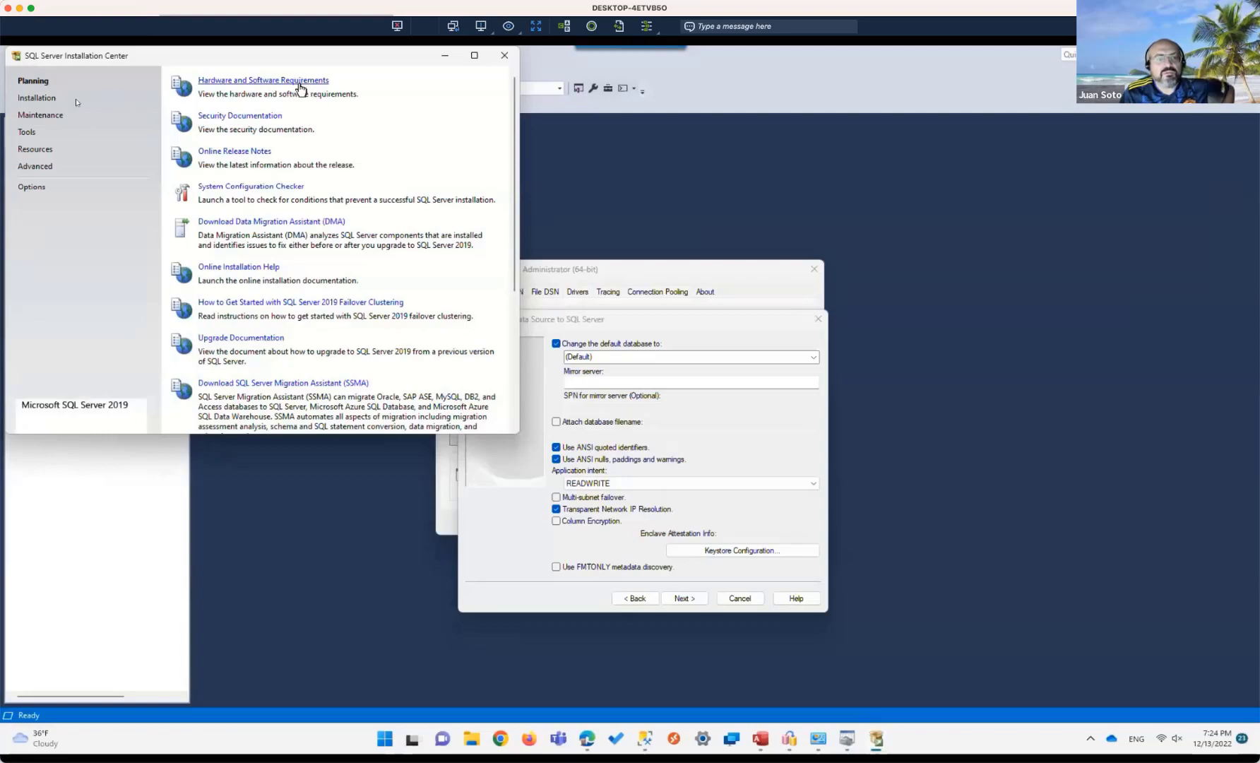
{"action": "left_click", "coordinate": [54, 100]}
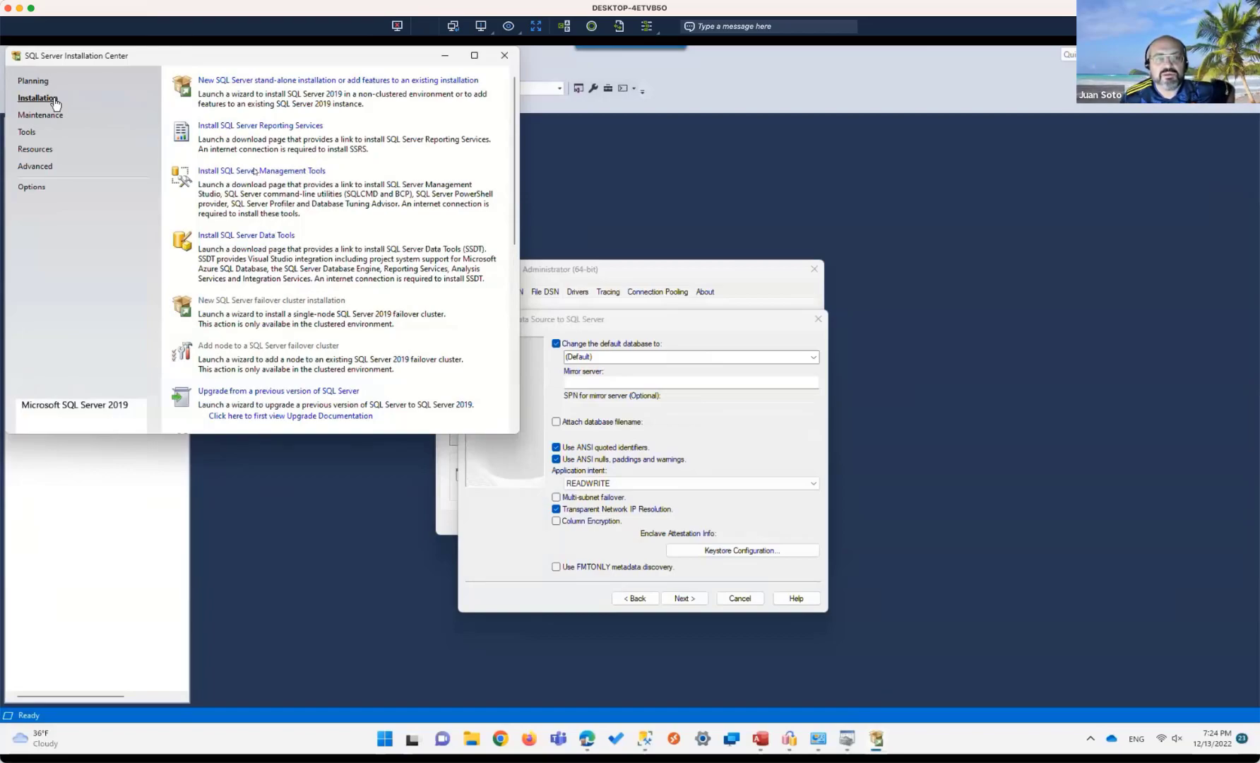
Step: Check the Tools options in SQL Server Installation Center, then open and skim the SQL Server Data Tools download page from the Installation options
{"action": "left_click", "coordinate": [43, 132]}
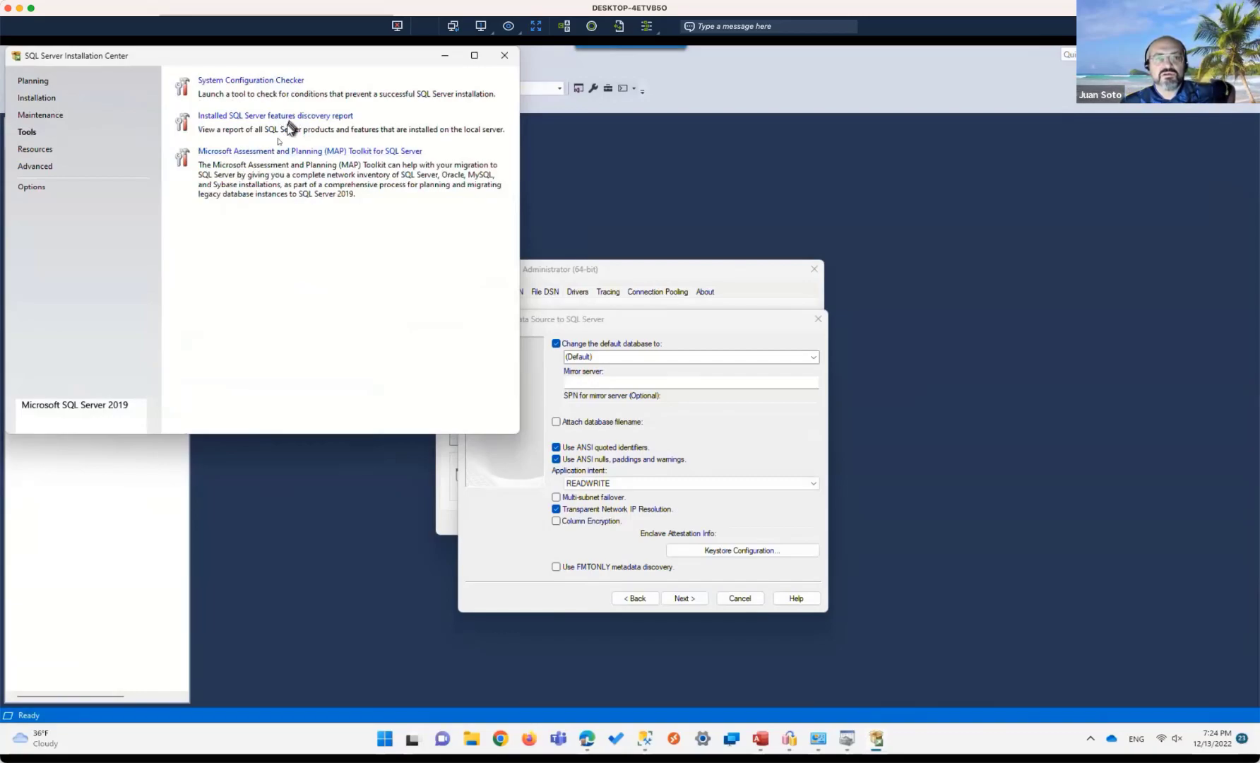
{"action": "left_click", "coordinate": [35, 99]}
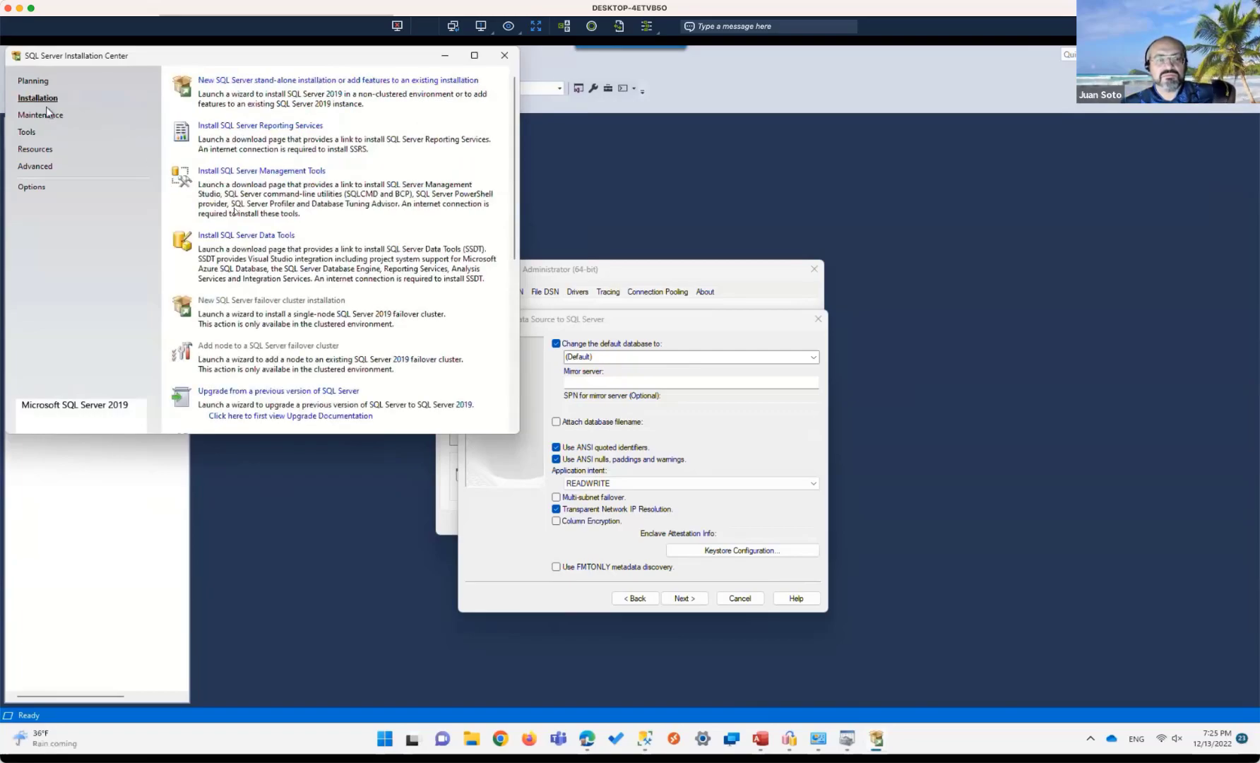
{"action": "left_click", "coordinate": [276, 236]}
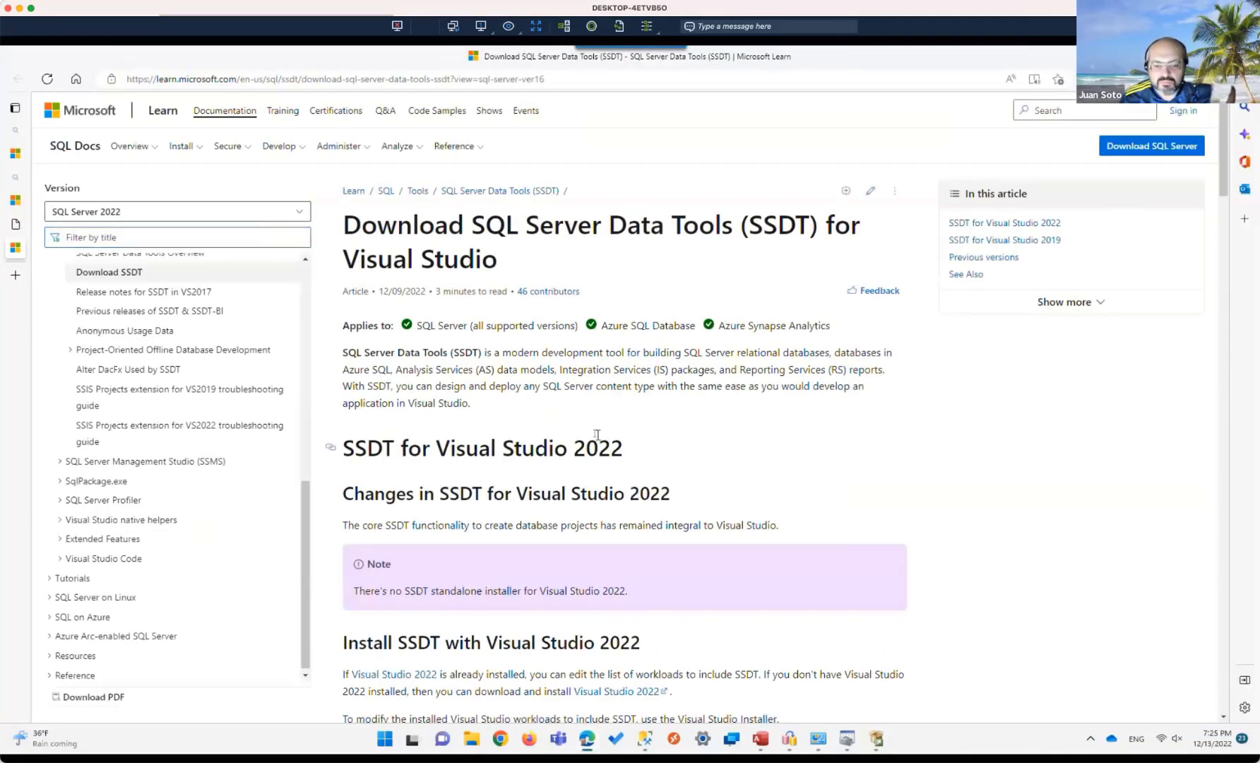
{"action": "scroll", "coordinate": [597, 435], "scroll_direction": "down", "scroll_amount": 4}
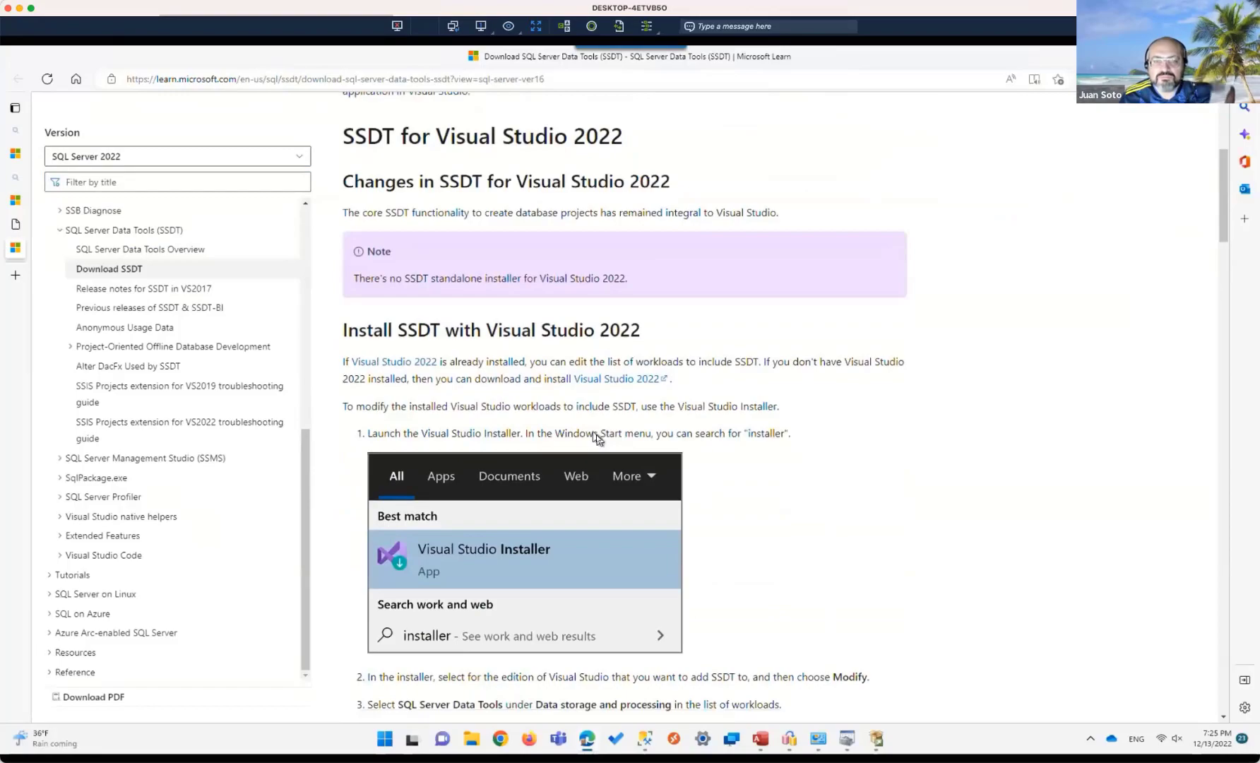
{"action": "scroll", "coordinate": [597, 436], "scroll_direction": "down", "scroll_amount": 3}
{"action": "scroll", "coordinate": [597, 436], "scroll_direction": "up", "scroll_amount": 8}
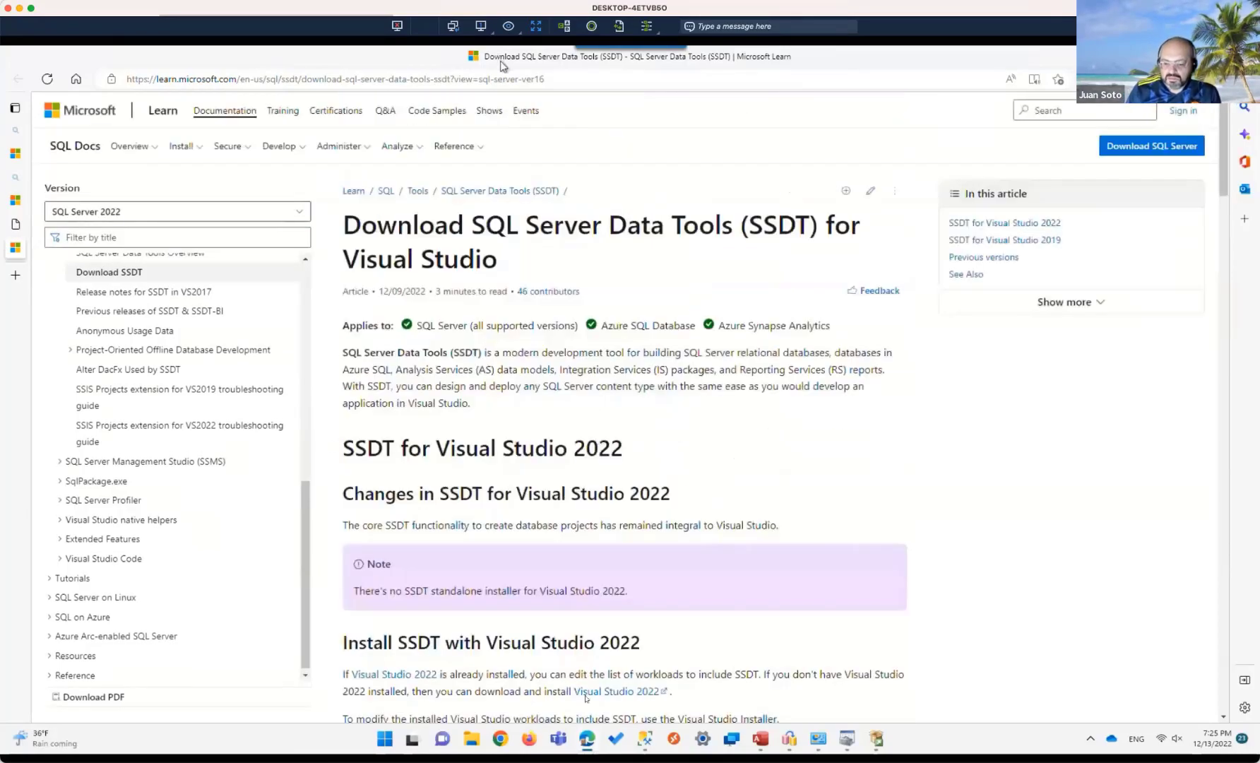
Step: Switch to Access and open the recent database RCPImpact.accdb from the Documents folder
{"action": "left_click", "coordinate": [472, 740]}
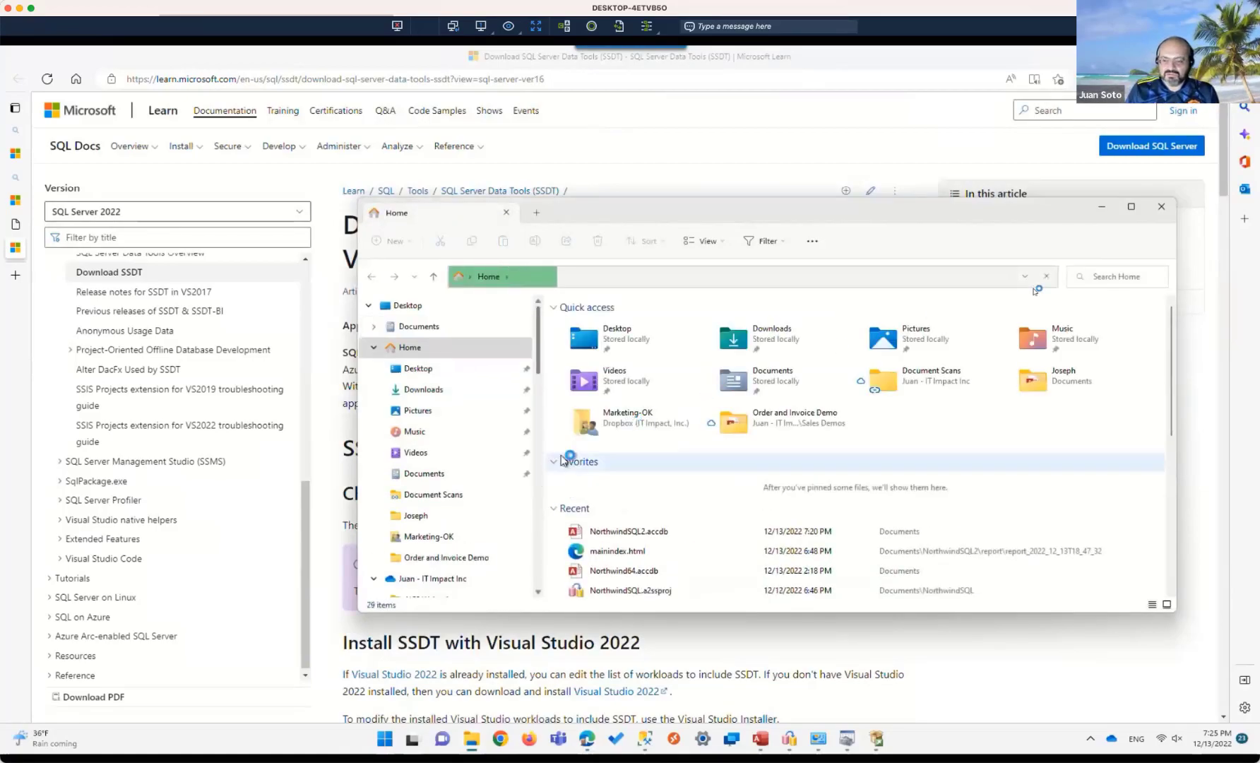
{"action": "left_click", "coordinate": [1161, 207]}
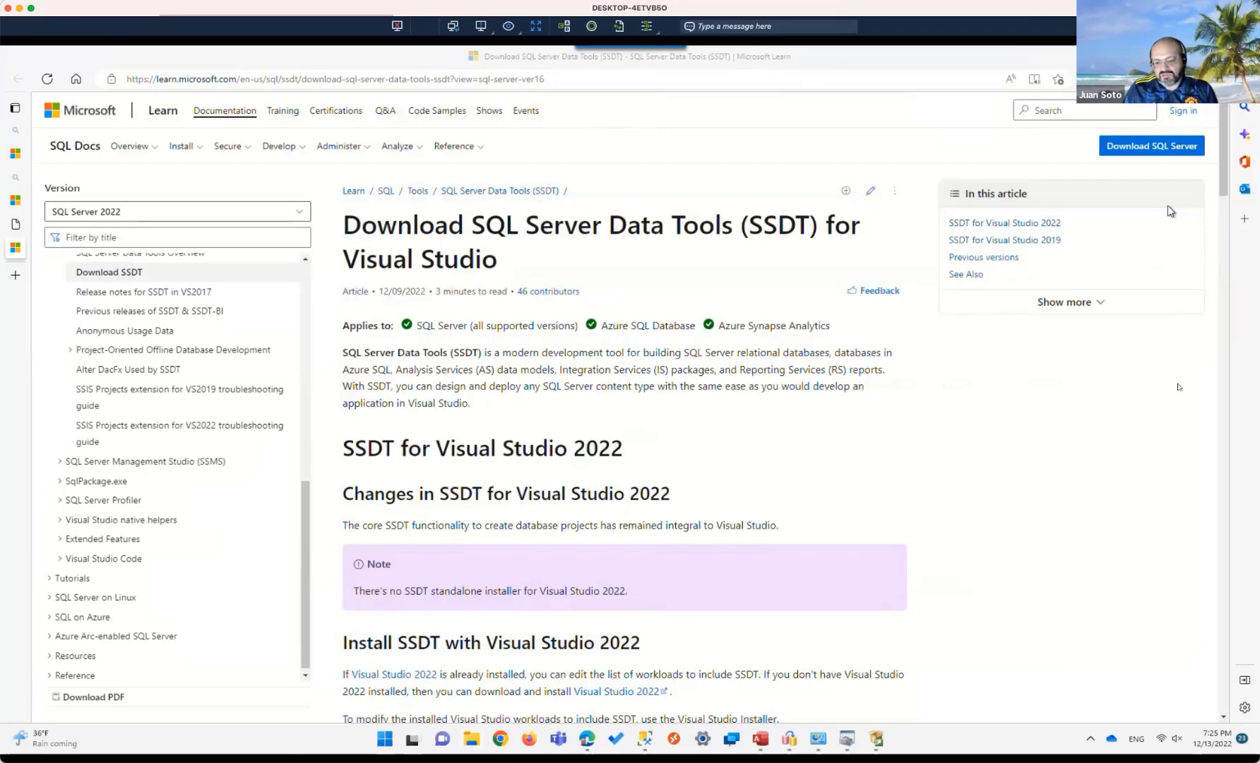
{"action": "left_click", "coordinate": [760, 738]}
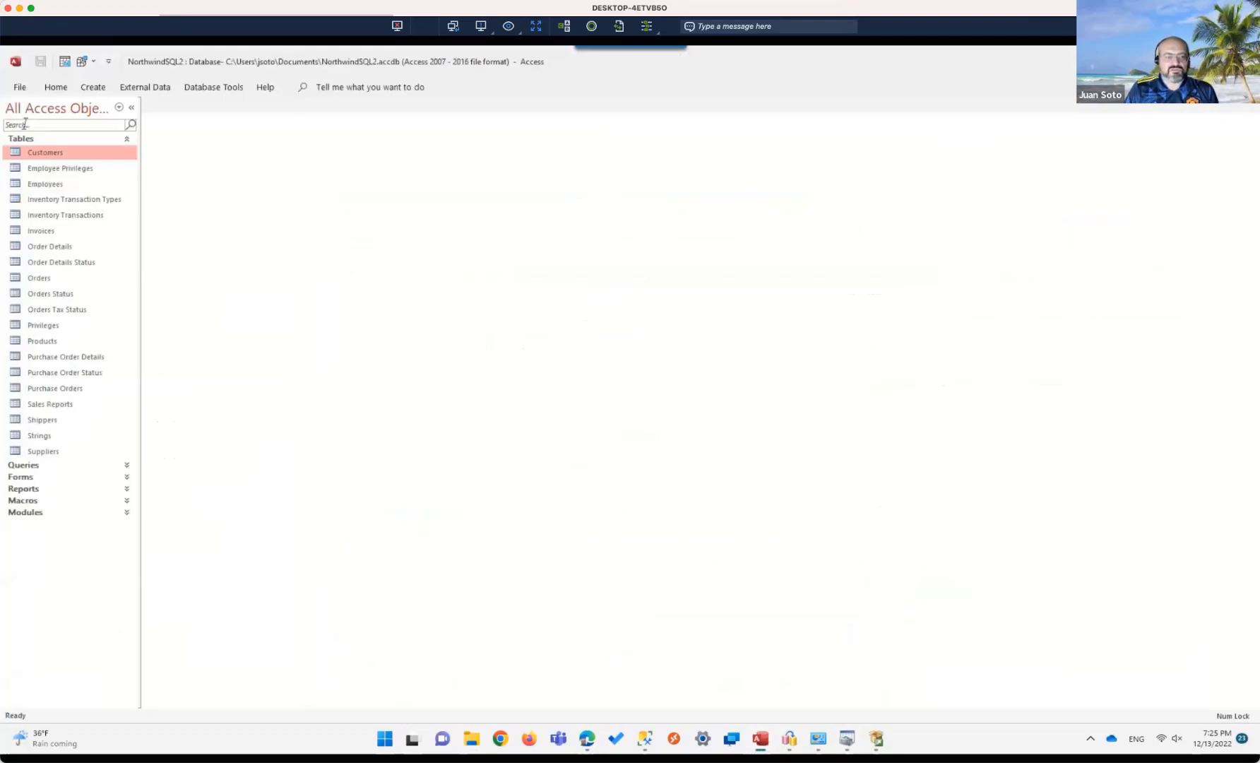
{"action": "left_click", "coordinate": [23, 87]}
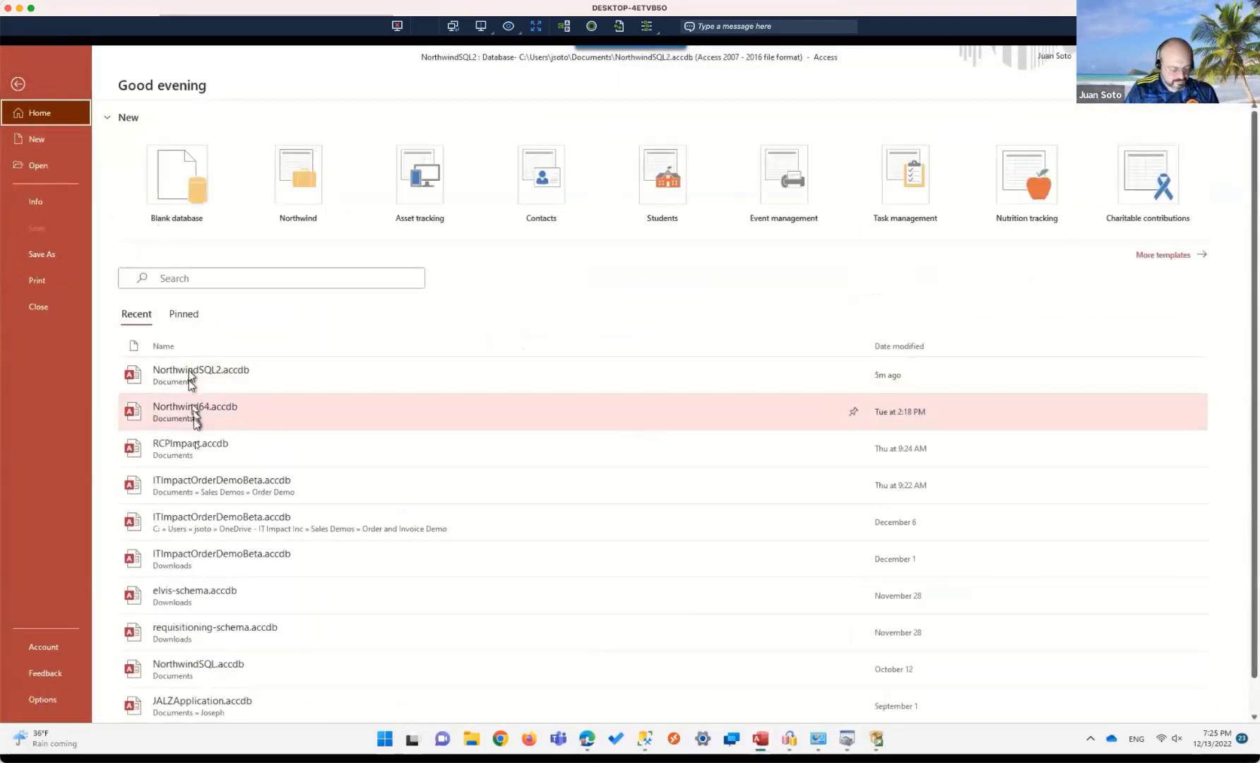
{"action": "left_click", "coordinate": [197, 446]}
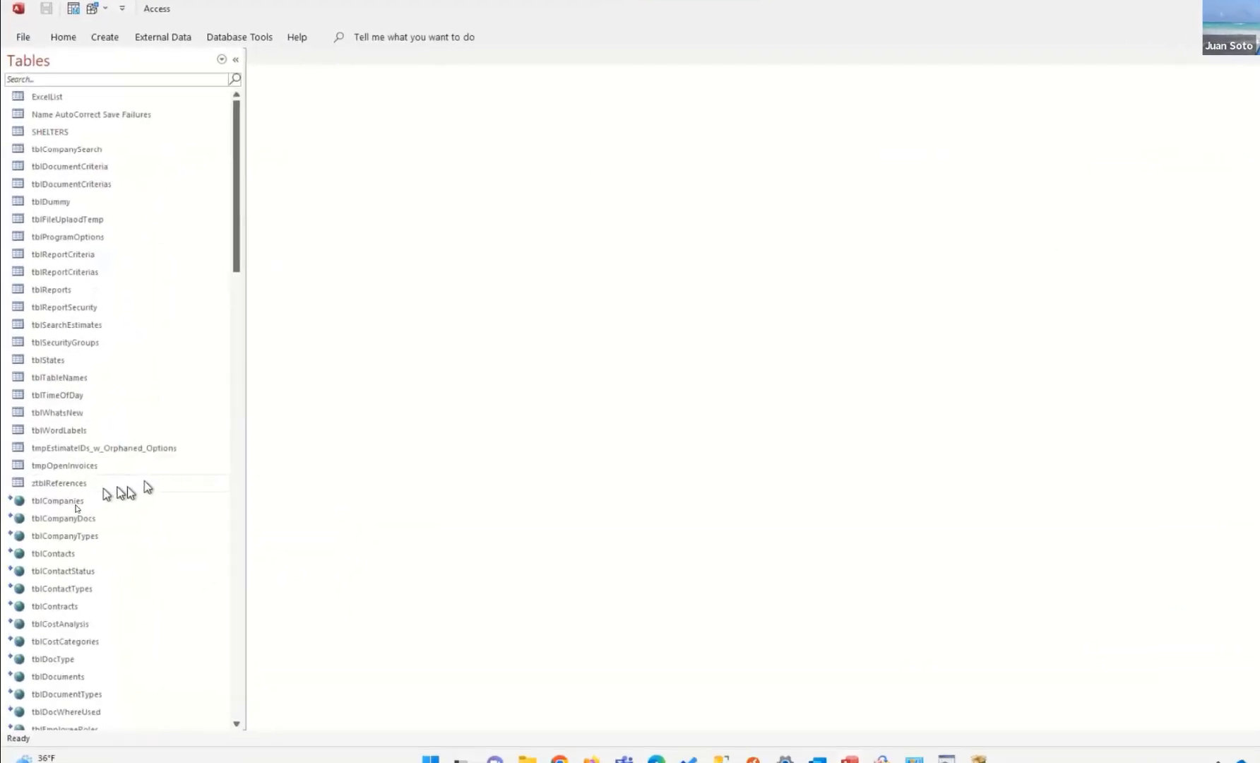
Step: Open the linked table tblCompanies to view its SQL Server records
{"action": "mouse_move", "coordinate": [82, 502]}
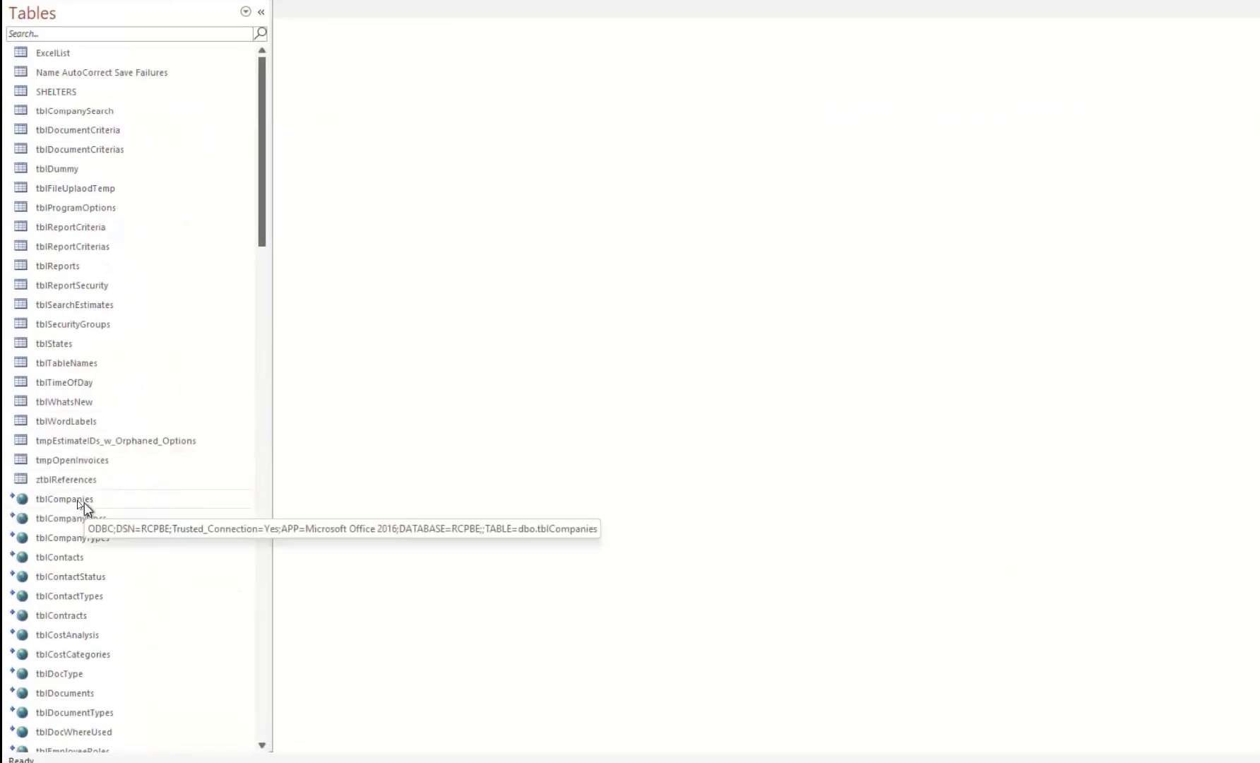
{"action": "double_click", "coordinate": [77, 500]}
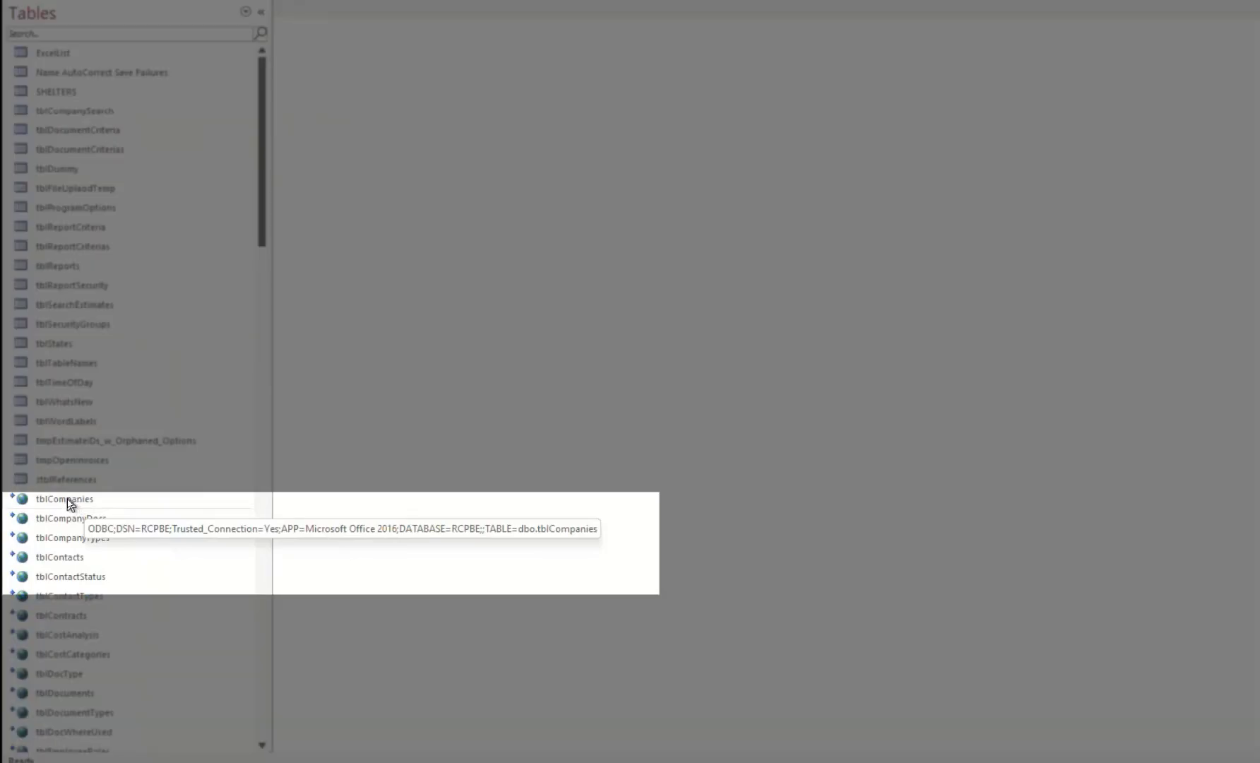
{"action": "double_click", "coordinate": [68, 500]}
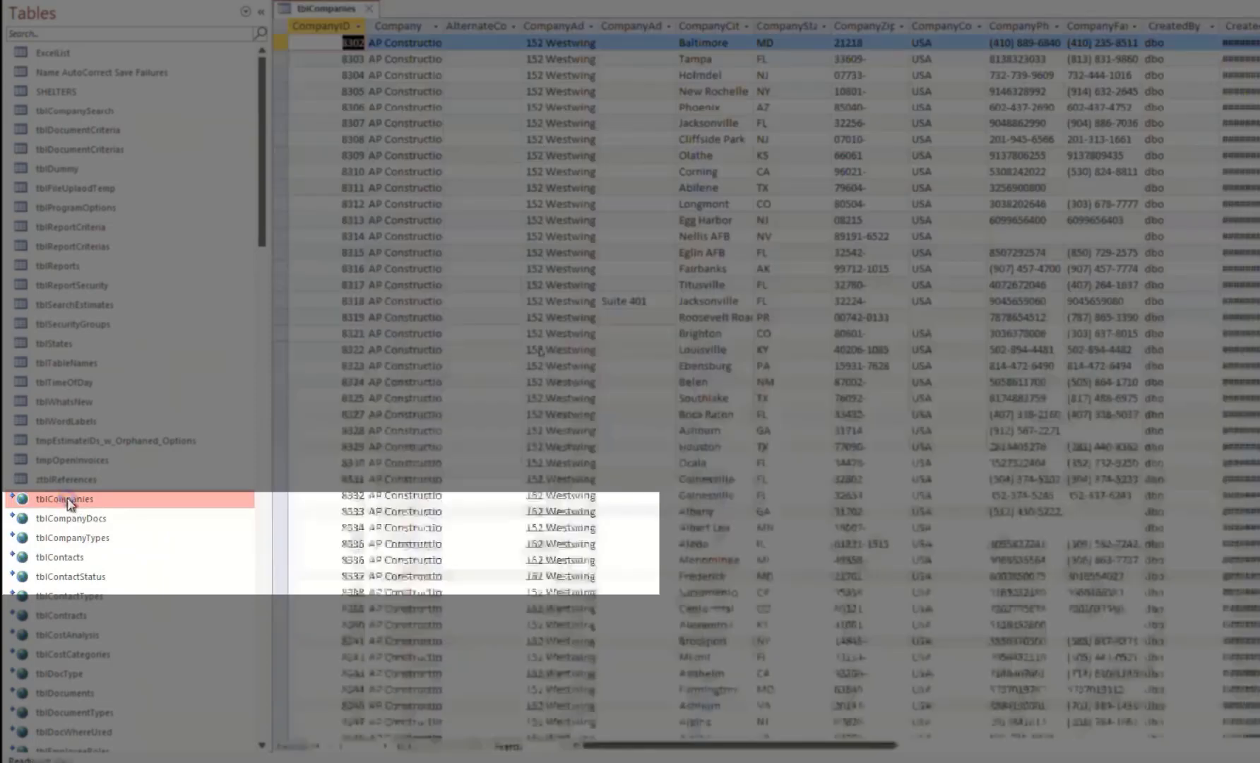